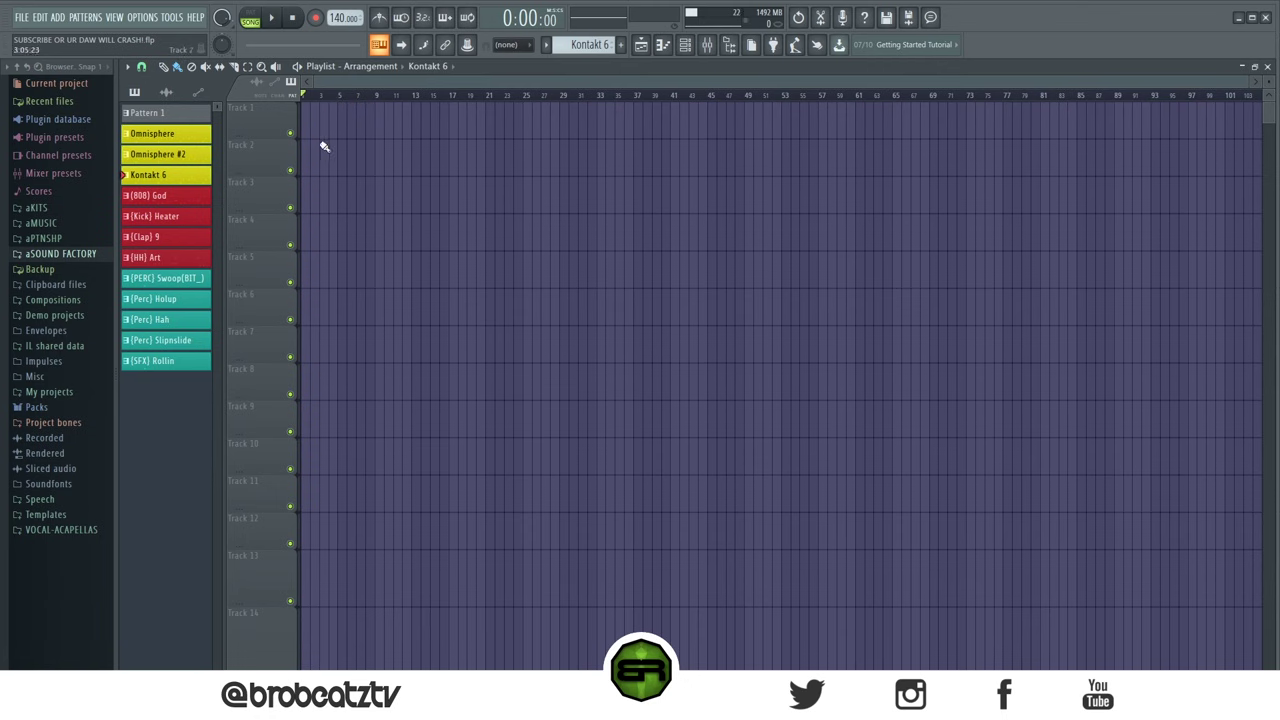
Step: Try a time selection over bars 1–3 and 5–7, then clear it and return to the start
left_click_drag(340, 97, 304, 97)
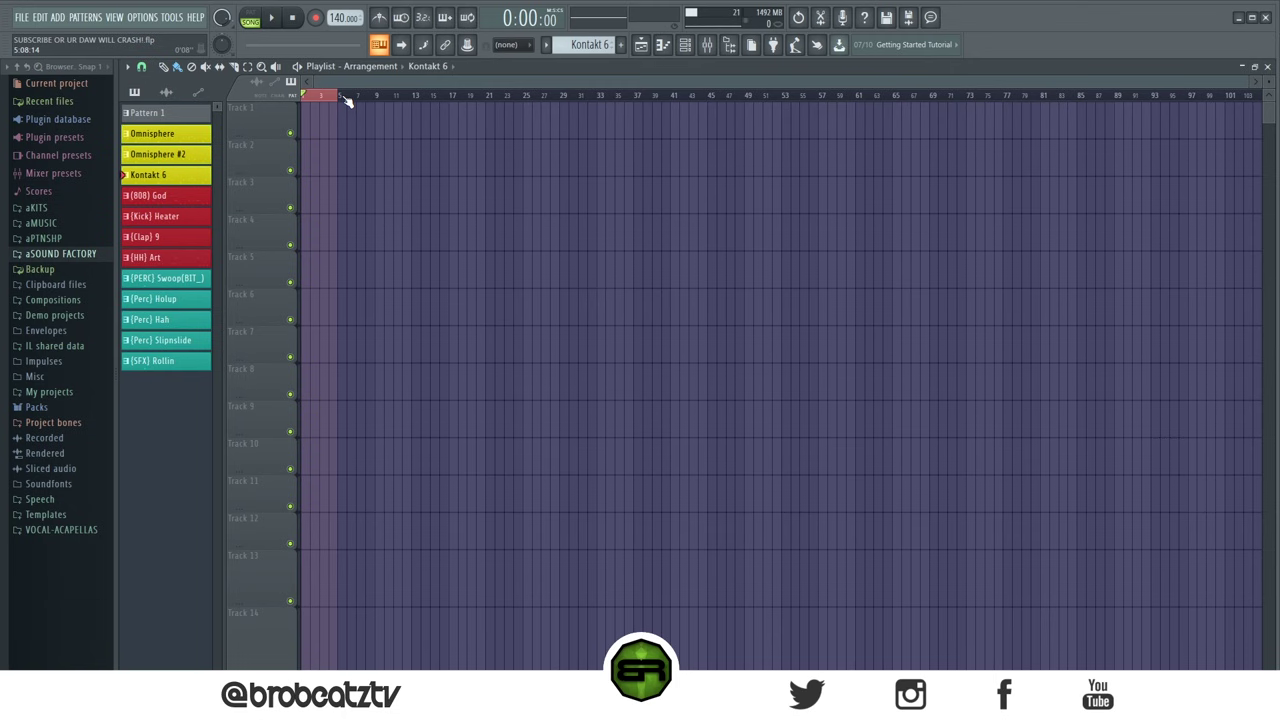
left_click_drag(342, 97, 376, 108)
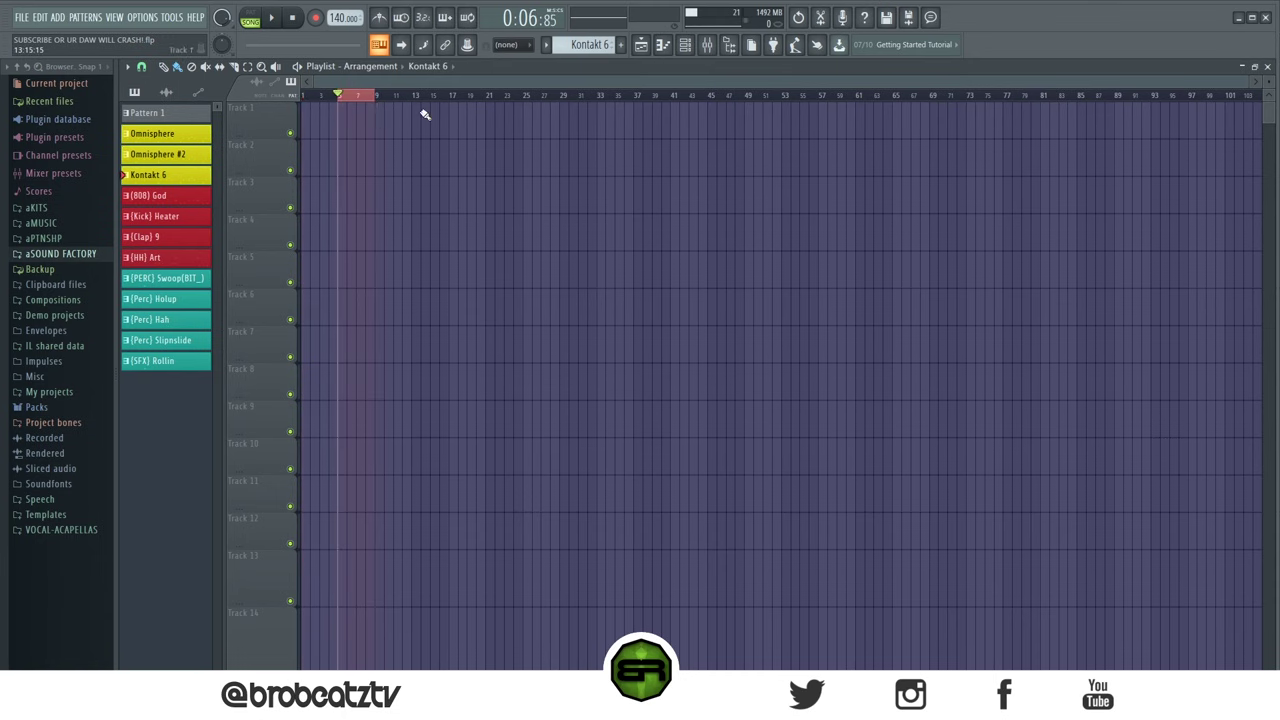
left_click(368, 95)
left_click(366, 95)
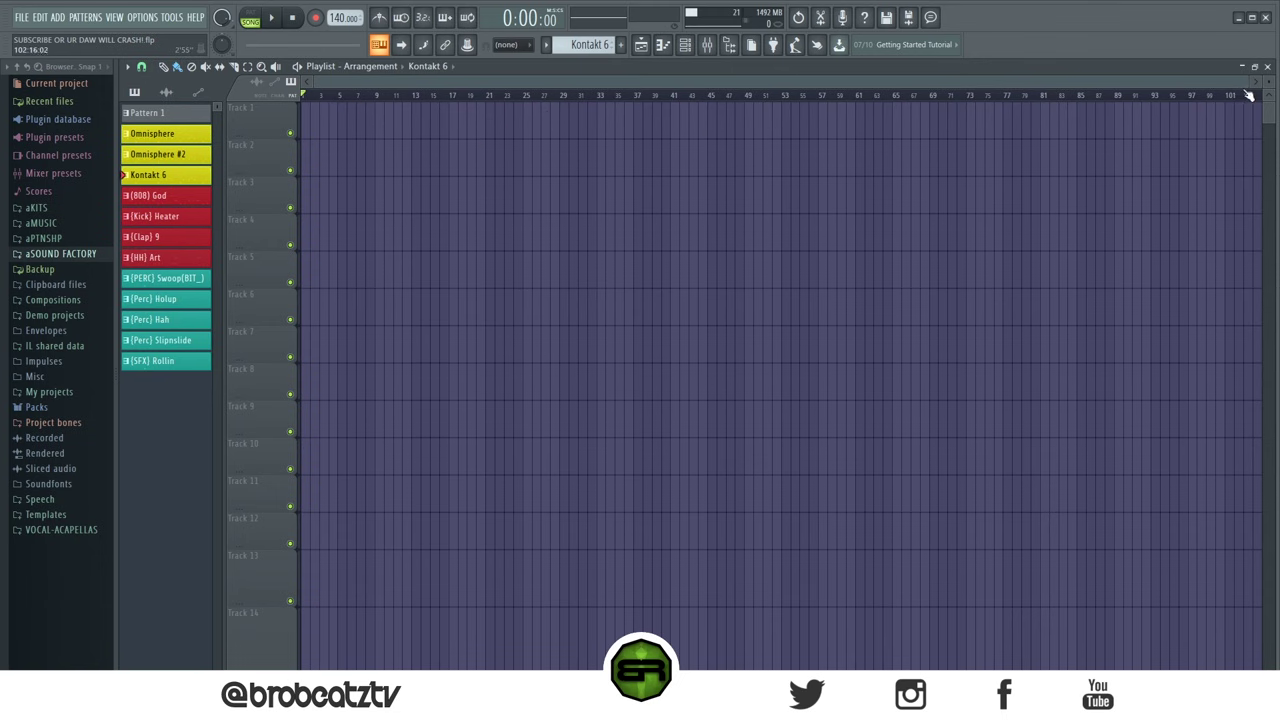
scroll(1250, 92, "up", 3)
scroll(843, 118, "up", 1)
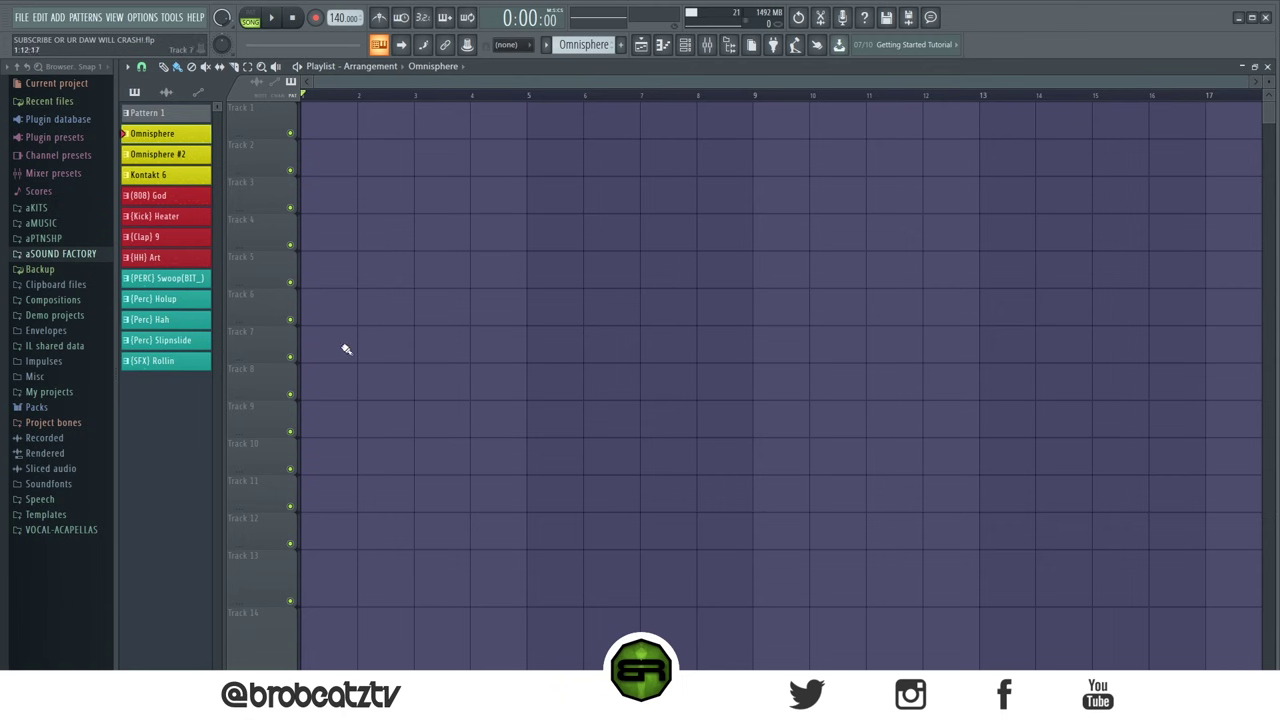
Step: Place the Omnisphere pattern, then duplicate the drum and percussion clips on tracks 5–12 to bar 5
left_click(166, 360)
left_click_drag(185, 134, 302, 127)
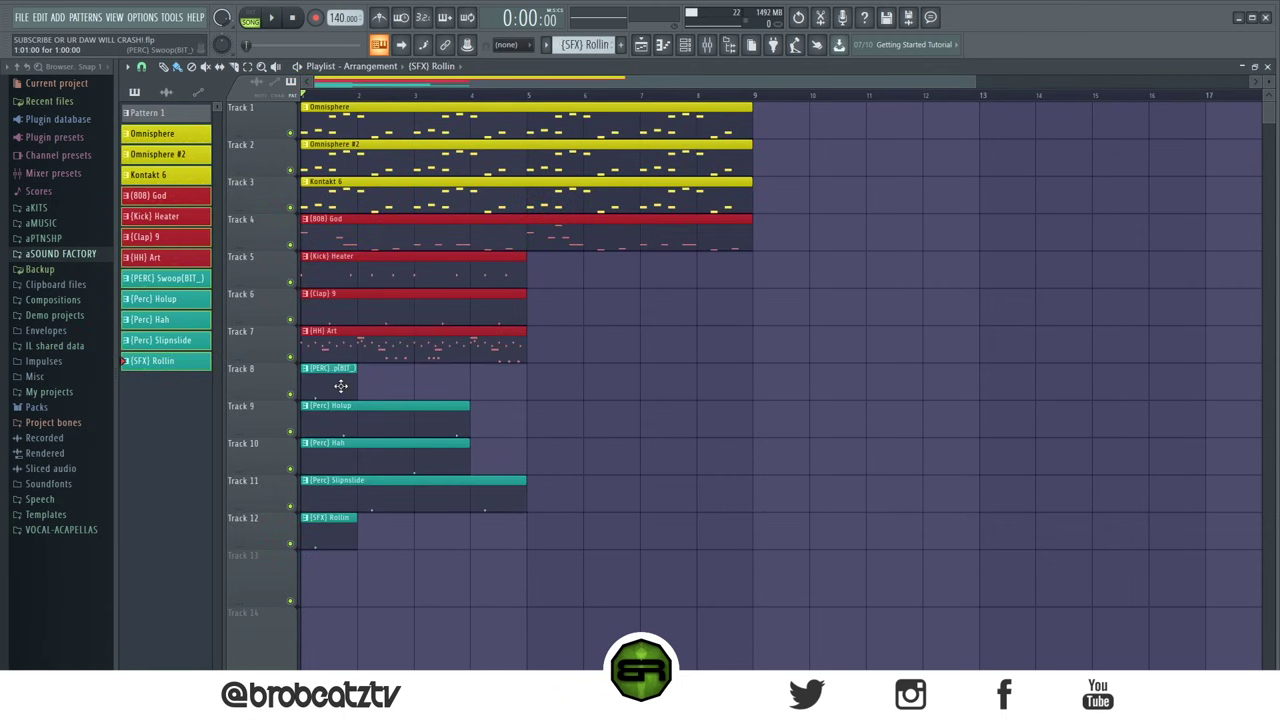
left_click_drag(335, 364, 450, 550)
key("ctrl+b")
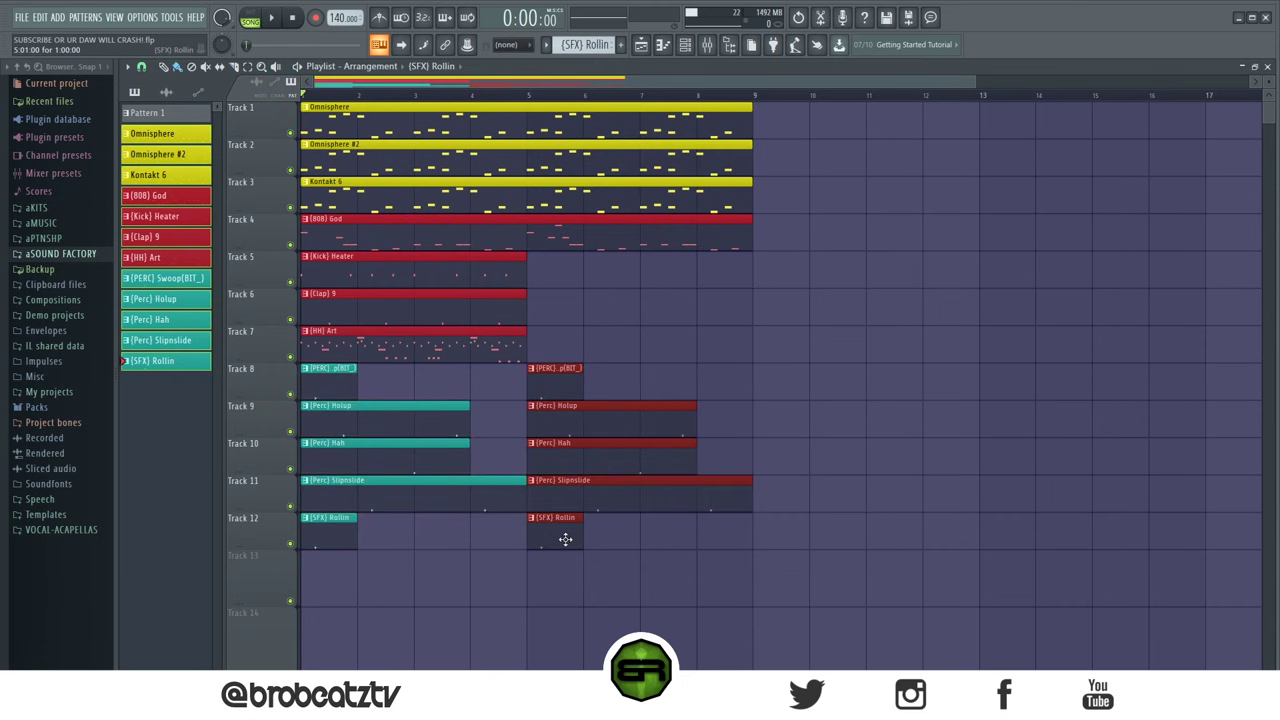
left_click(565, 539)
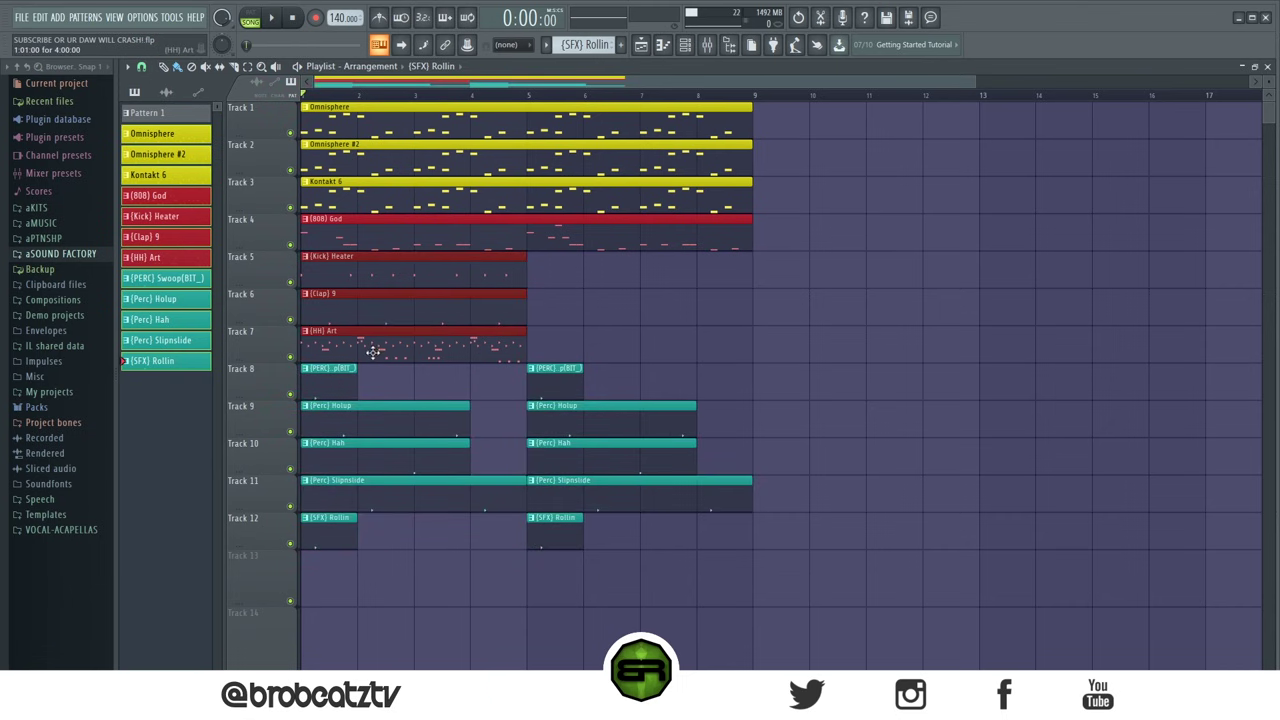
key("ctrl+b")
scroll(628, 104, "down", 2)
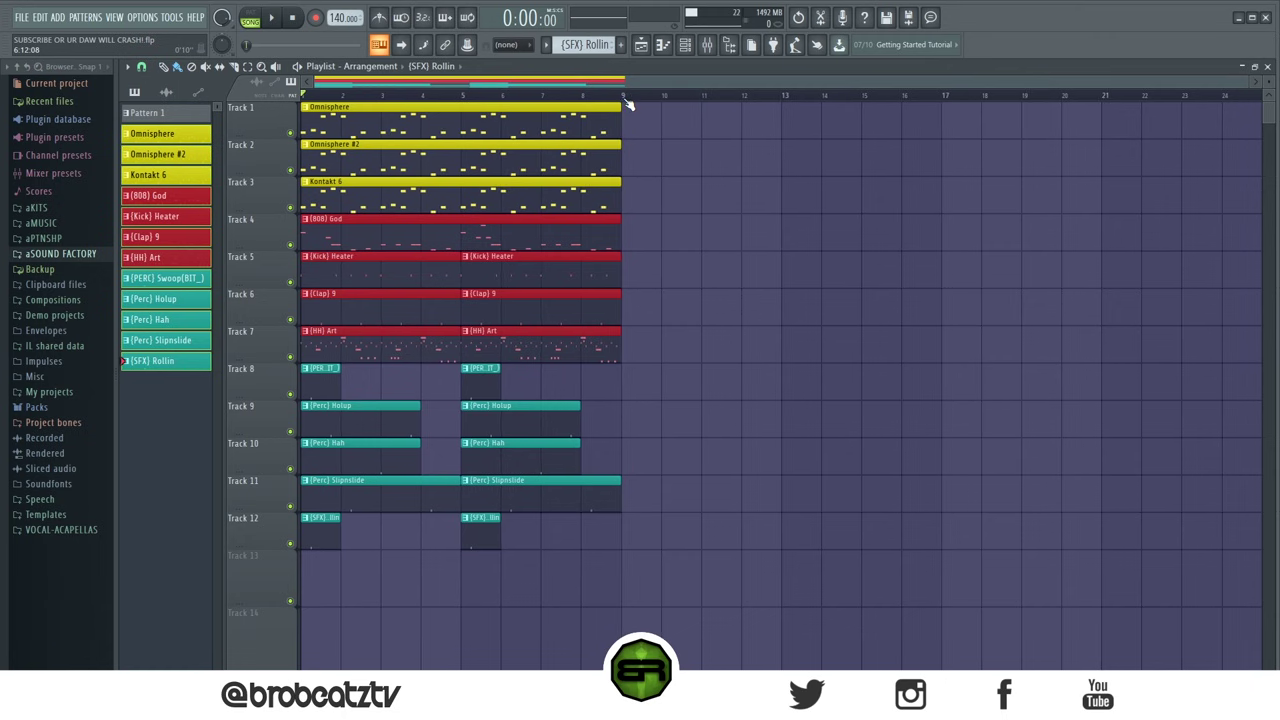
Step: Play back the 8-bar loop, select the arrangement, and try a different project tempo
key("space")
key("space")
key("space")
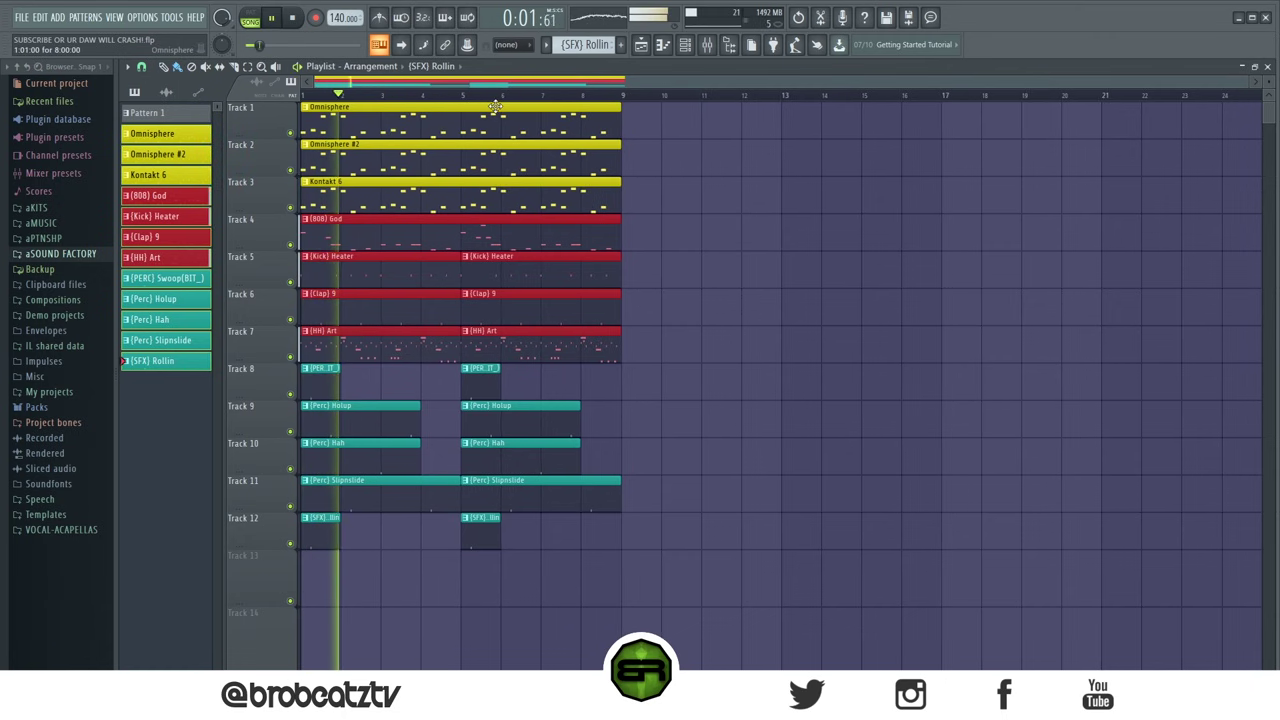
left_click(293, 18)
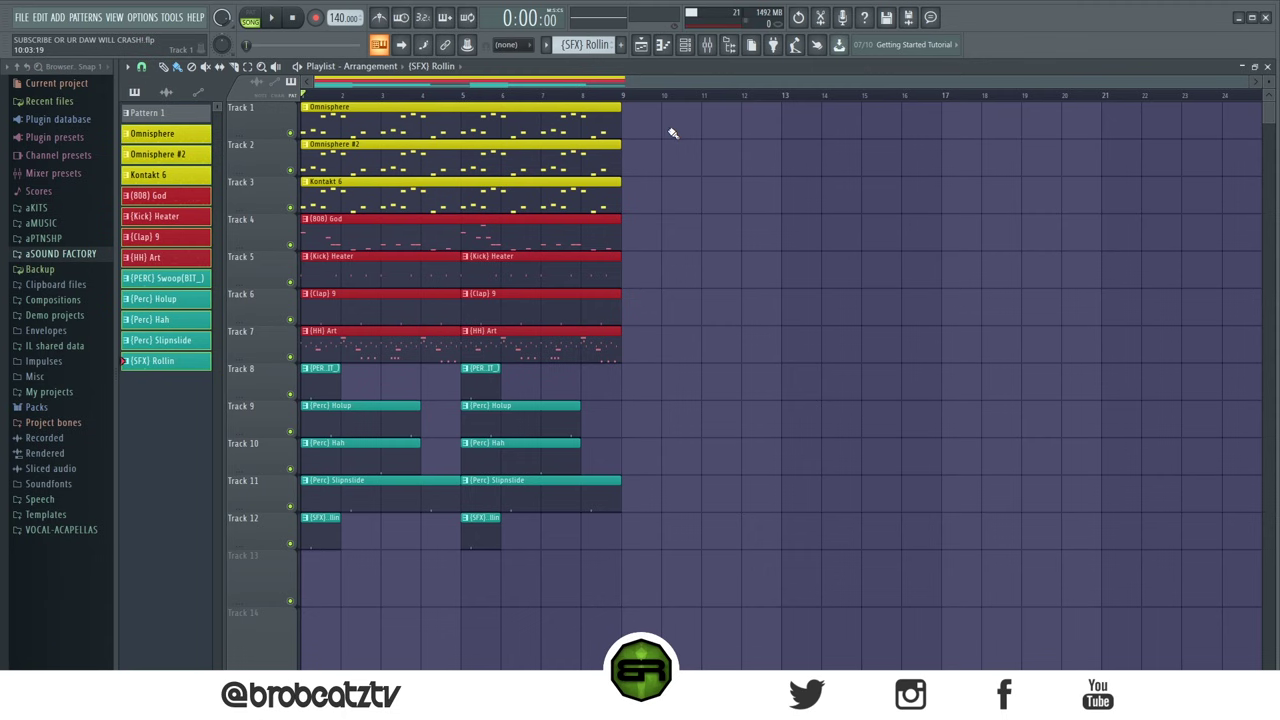
left_click_drag(638, 140, 321, 527)
scroll(335, 330, "up", 1)
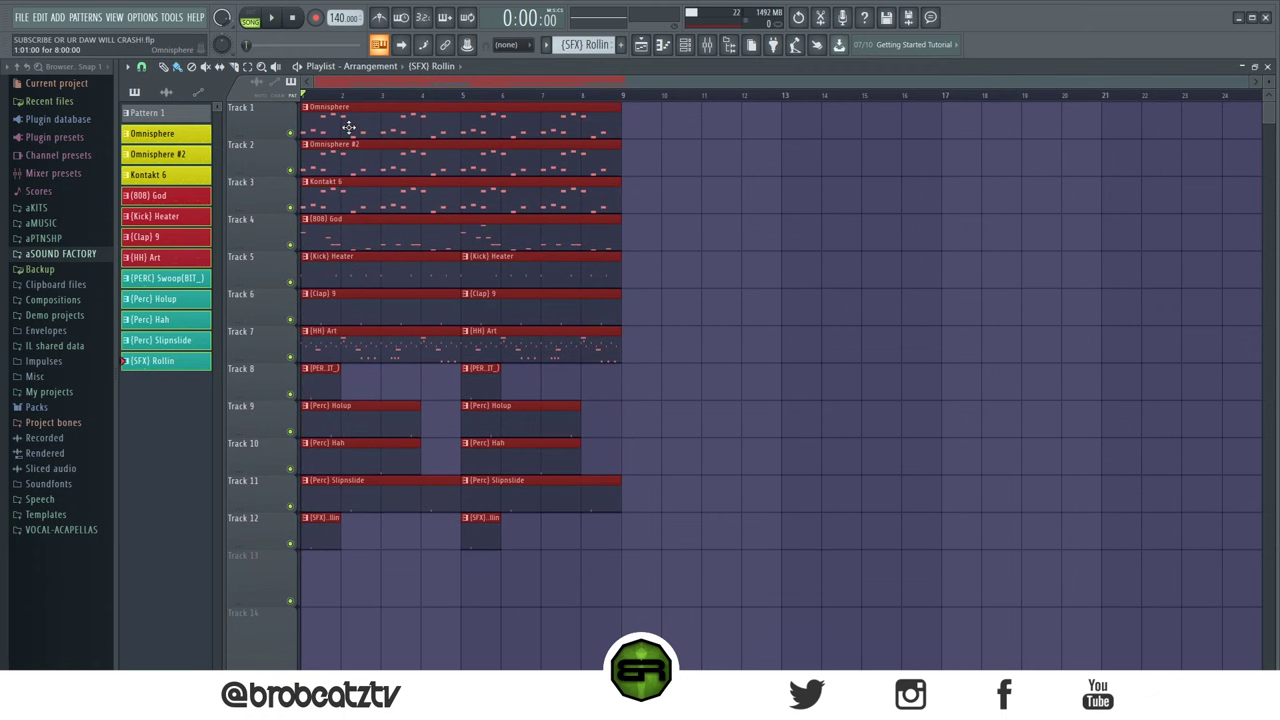
scroll(357, 110, "down", 4)
scroll(531, 217, "up", 4)
mouse_move(343, 17)
left_mouse_down()
mouse_move(343, 6)
mouse_move(343, 17)
left_mouse_up()
Step: Shift the whole arrangement to start at bar 9 and add an Omnisphere #2 clip at bar 1 of Track 2
left_click_drag(369, 122, 689, 122)
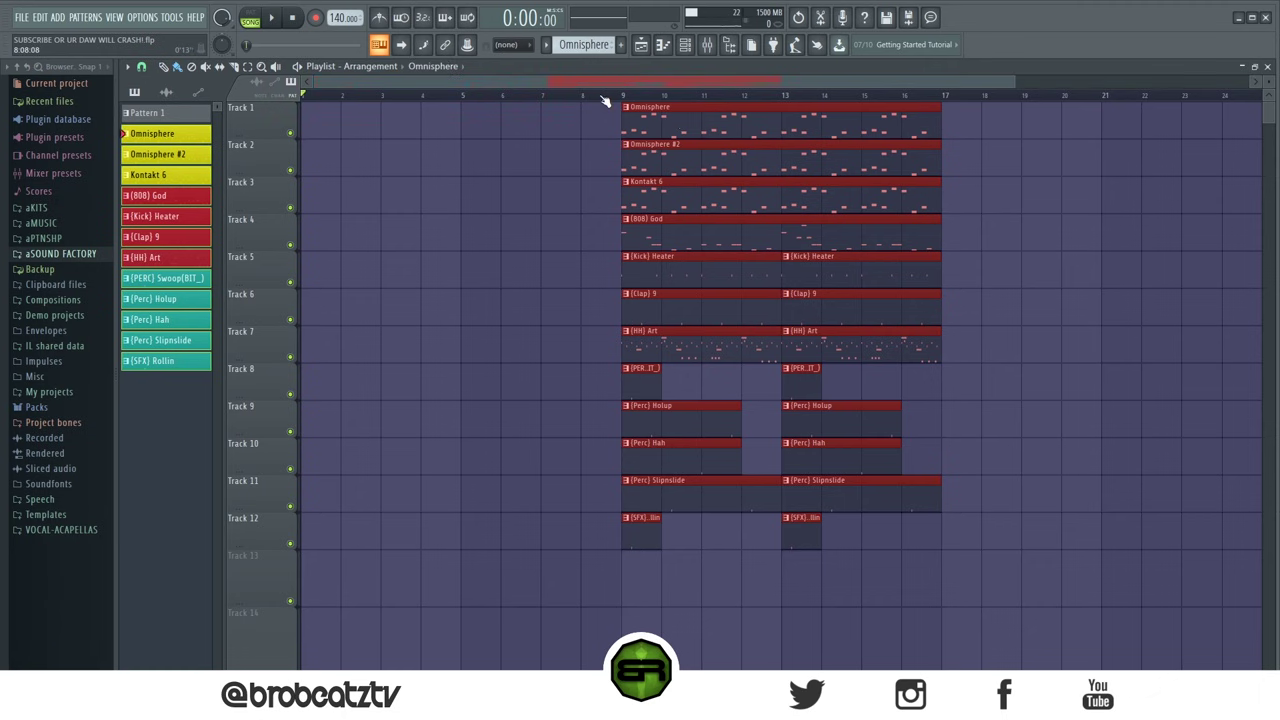
scroll(605, 101, "down", 2)
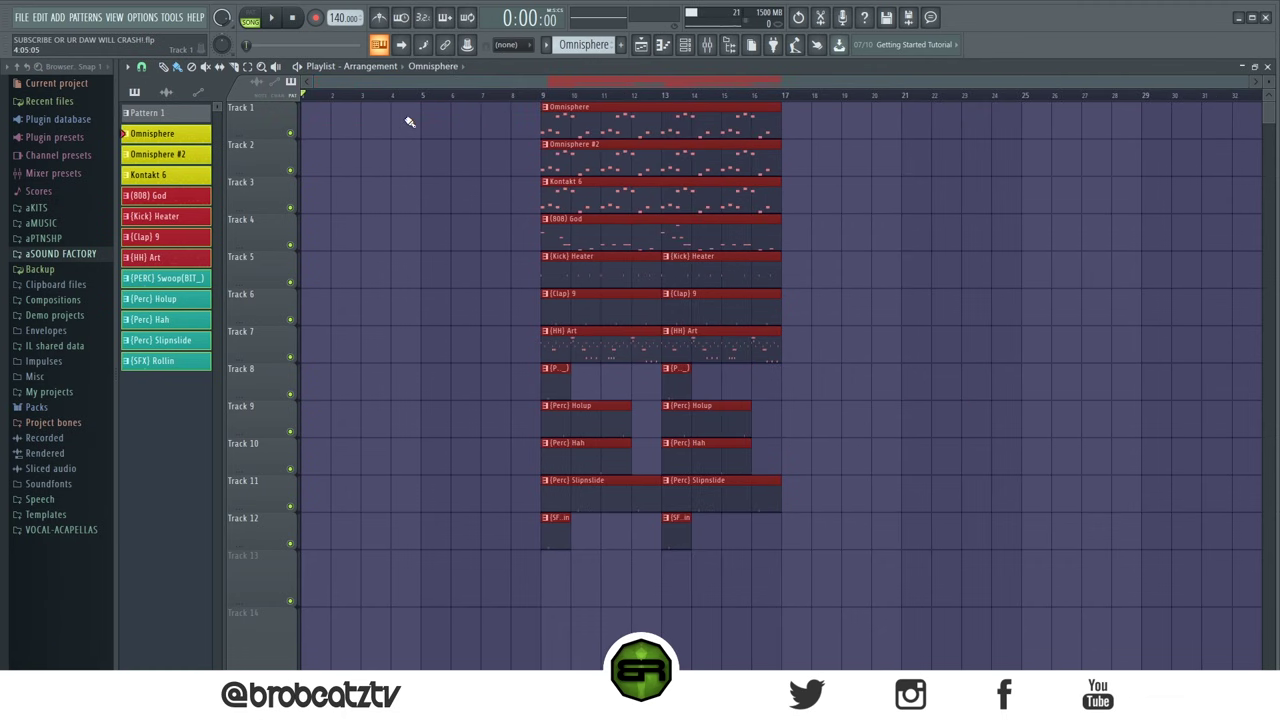
key("alt+c")
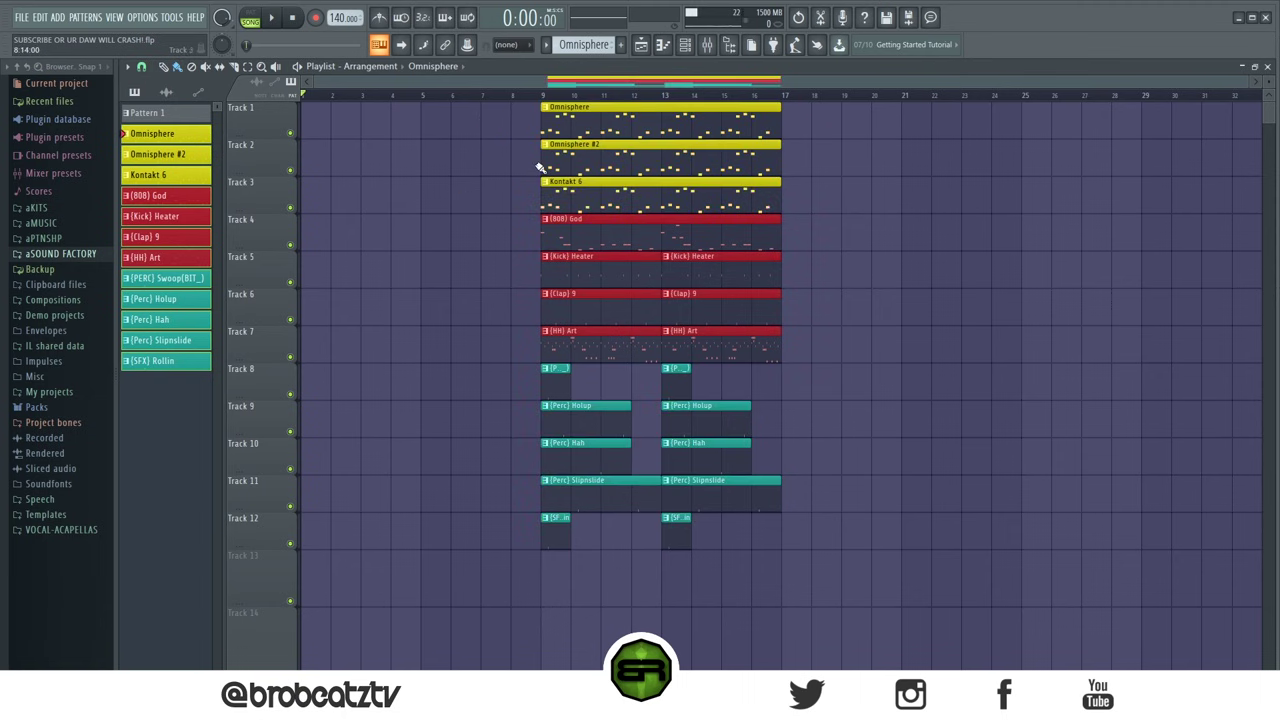
left_click(572, 165)
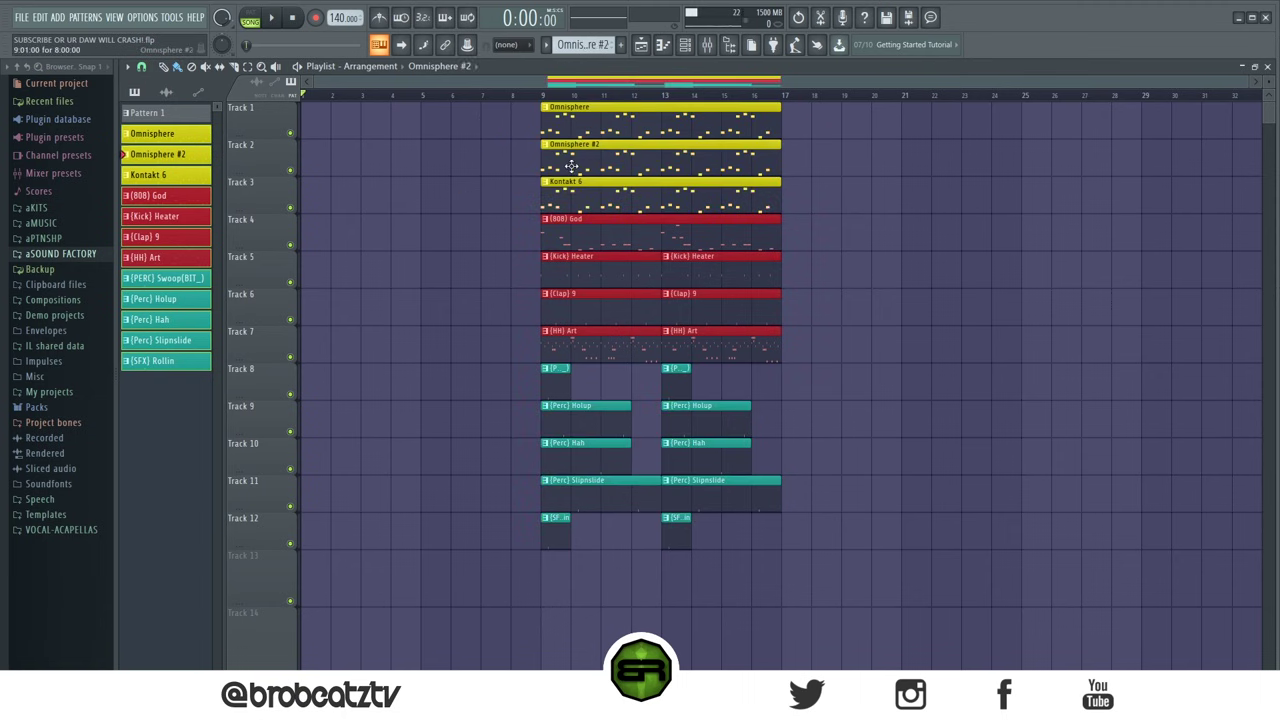
left_click(316, 164)
key("space")
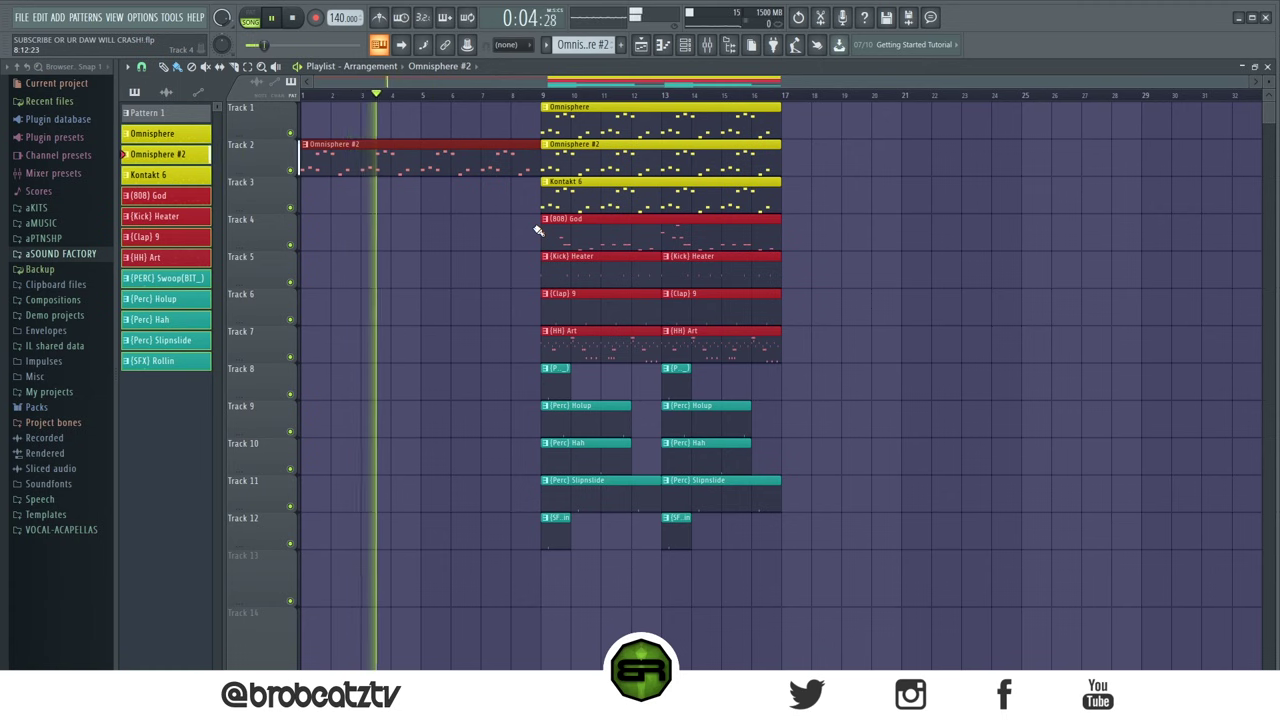
key("space")
Step: Add a Kontakt 6 clip at bar 1 of Track 3, preview the intro, and try the (808) God clip
left_click(371, 220)
left_click(371, 200)
key("space")
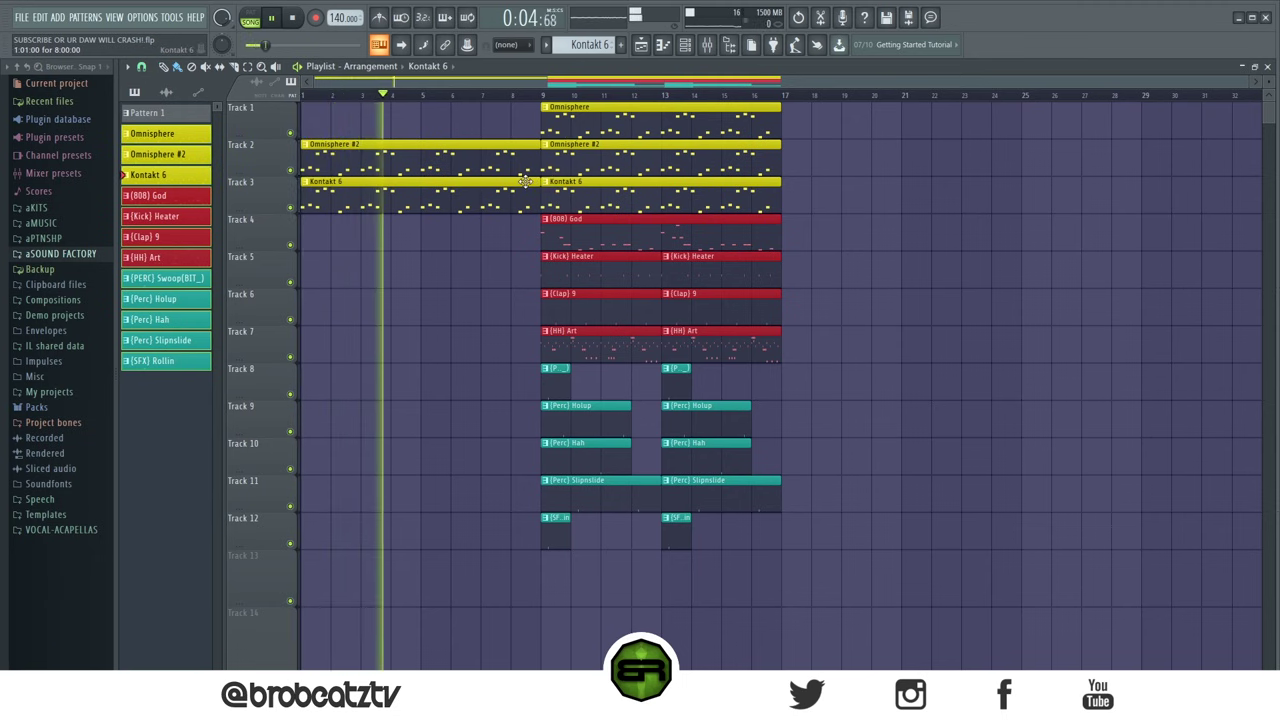
key("space")
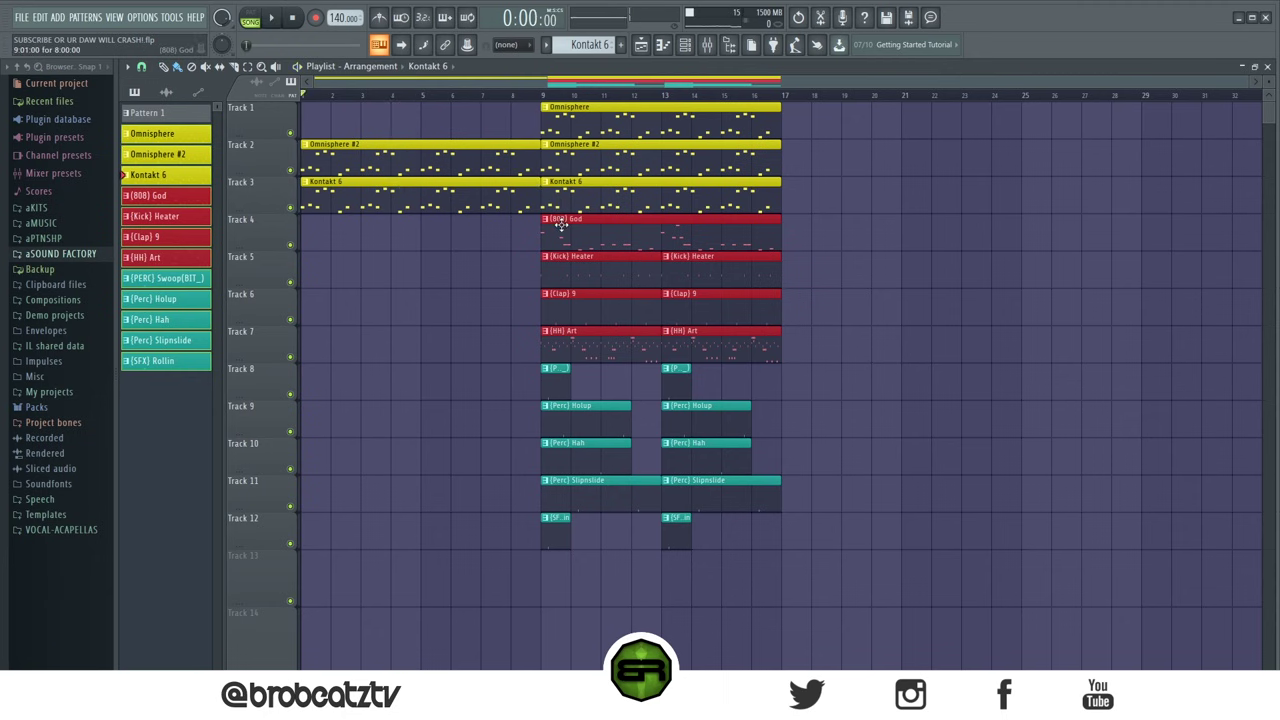
left_click_drag(562, 228, 396, 260)
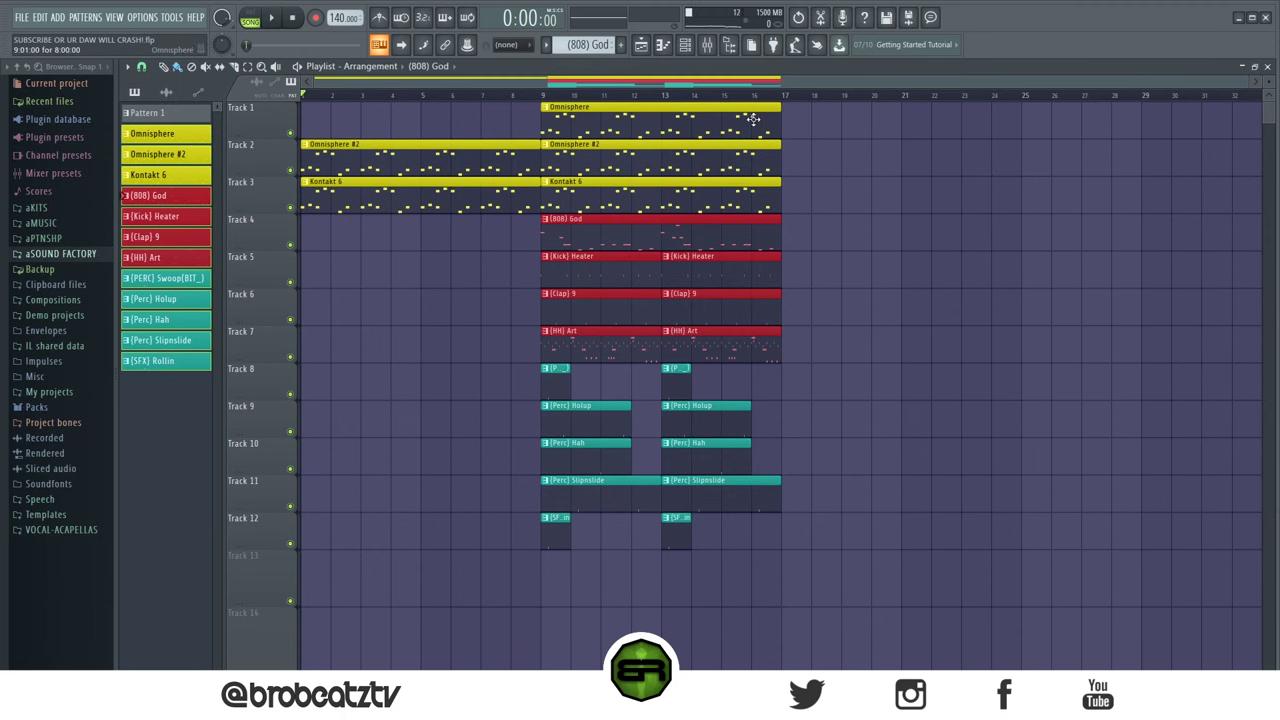
Step: Shorten the tracks 1–4 clips to bar 13 and duplicate them to bars 13–17, then extend tracks 5–8 to bar 13
left_click_drag(810, 104, 558, 548)
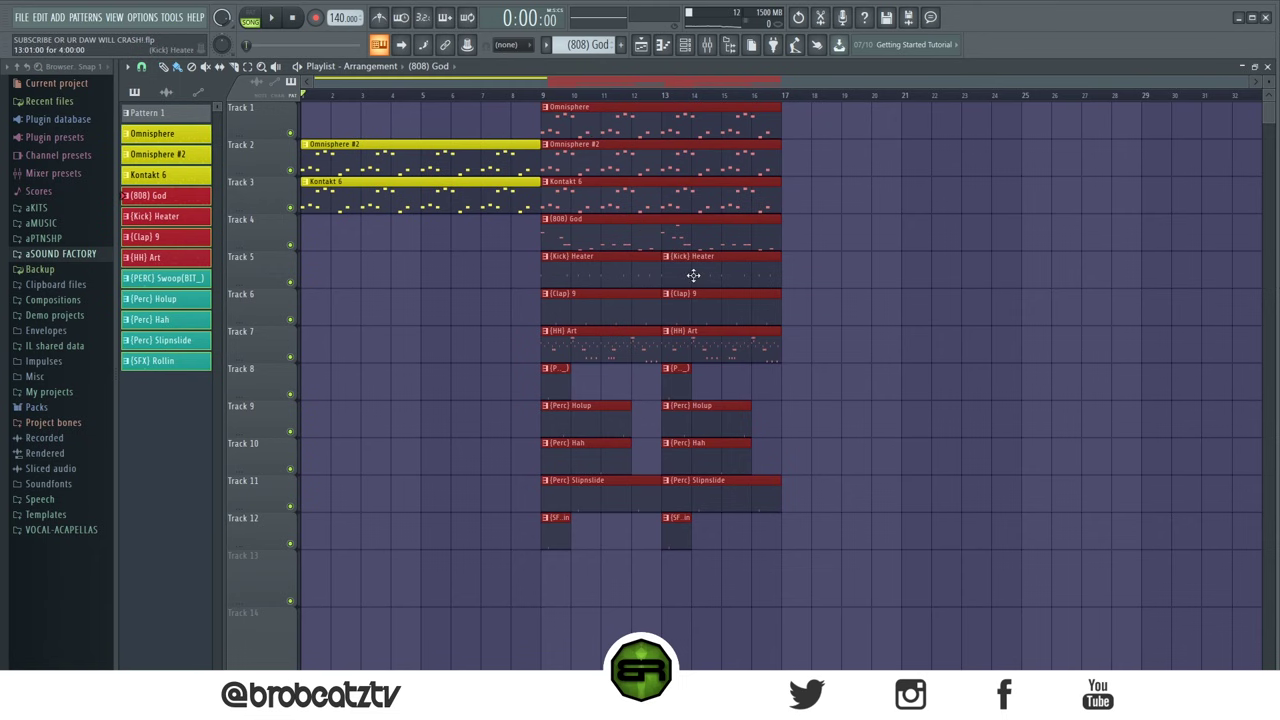
left_click(829, 163)
left_click_drag(814, 103, 594, 364)
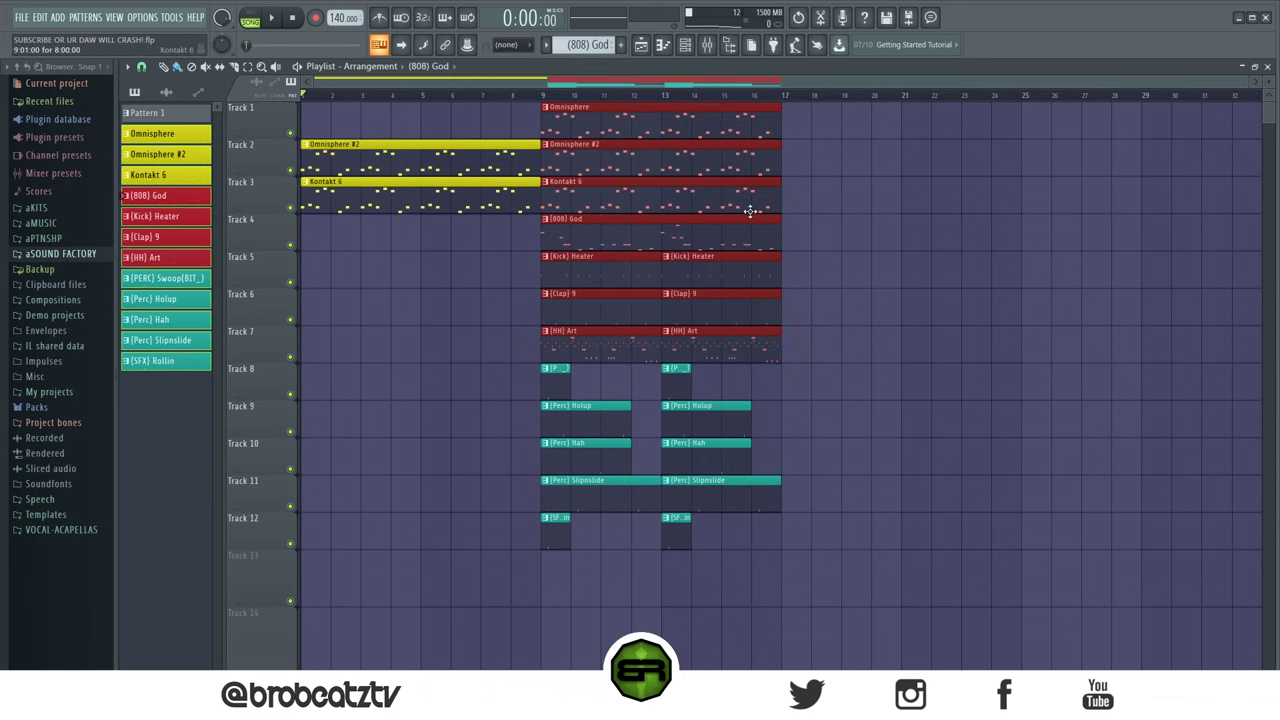
key("ctrl+z")
left_click_drag(688, 104, 690, 250)
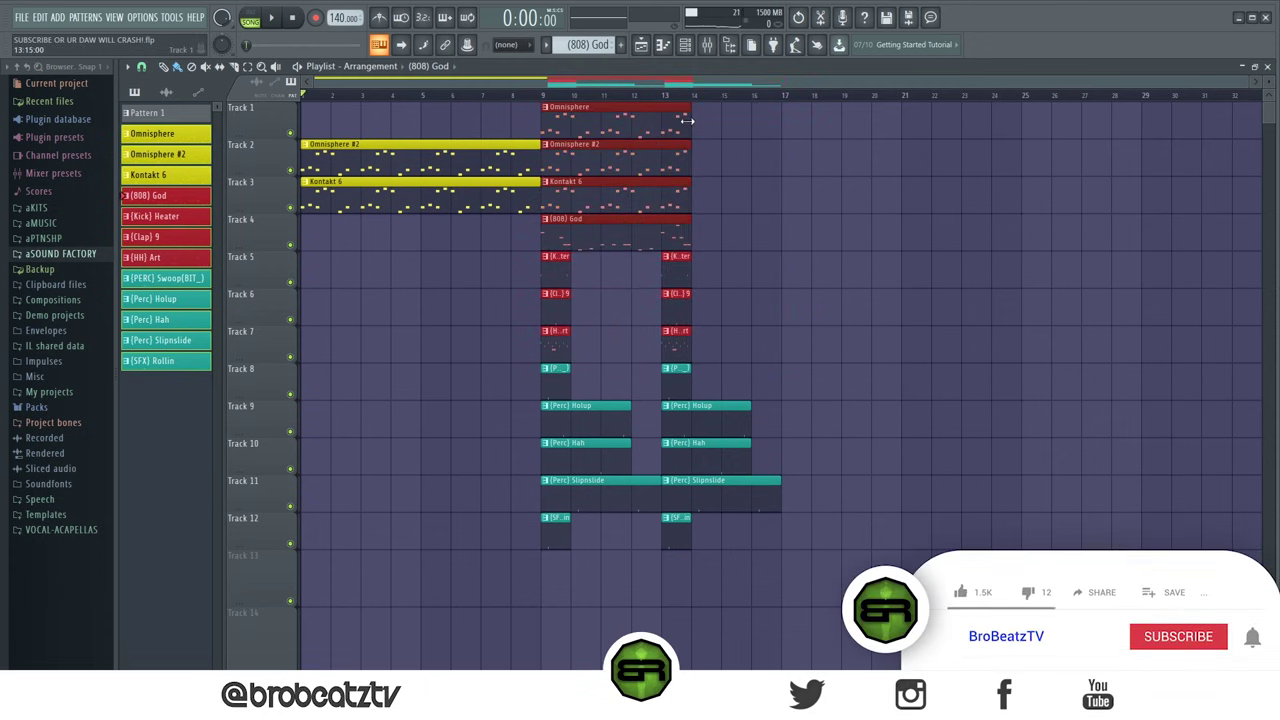
left_click_drag(676, 110, 660, 110)
left_click(566, 123)
left_click_drag(580, 121, 651, 214)
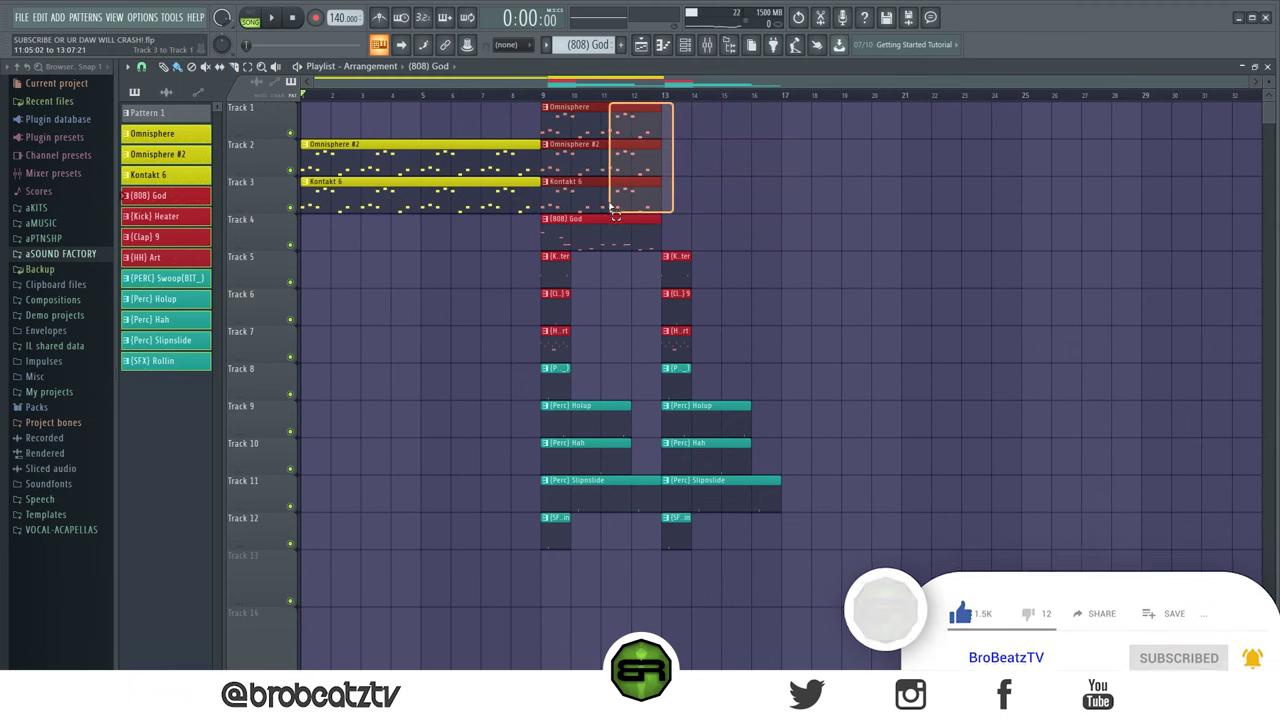
key("ctrl+b")
left_click_drag(749, 251, 650, 389)
Step: Duplicate the bar 9–17 loop section to bars 17–25 and start playback
left_click_drag(814, 604, 545, 100)
key("ctrl+b")
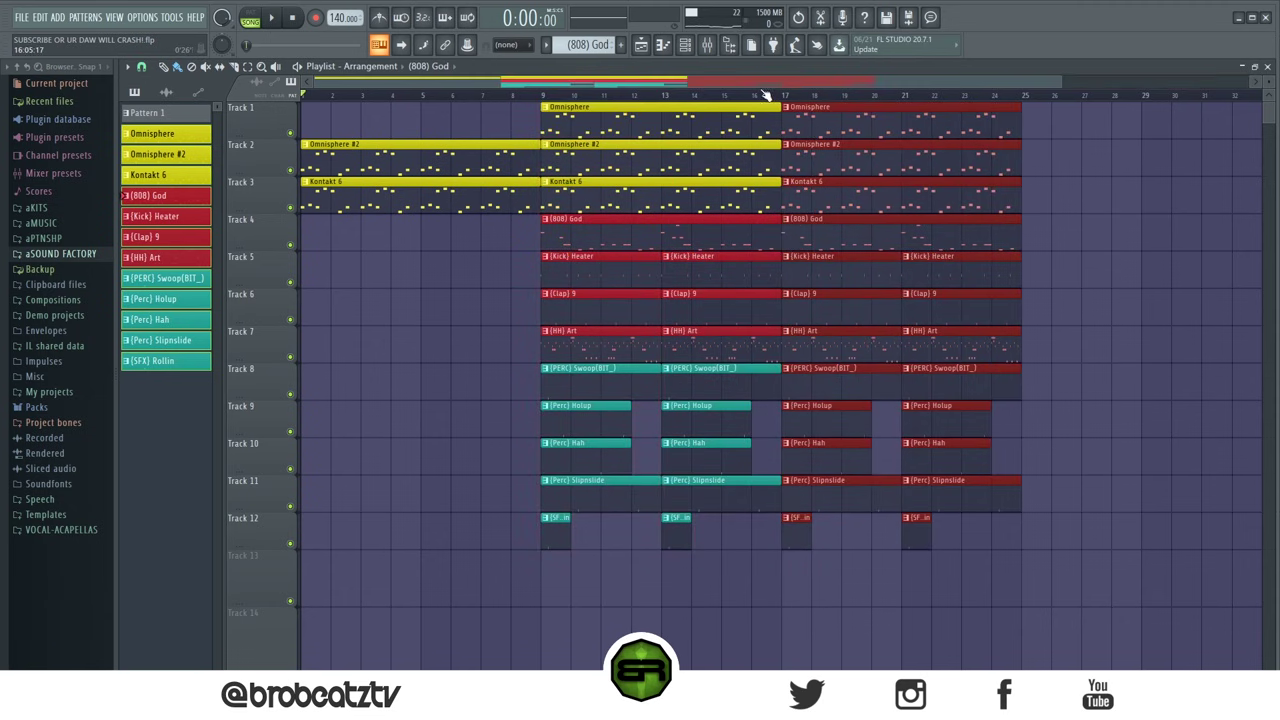
scroll(766, 96, "down", 2)
left_click_drag(516, 102, 926, 604)
key("space")
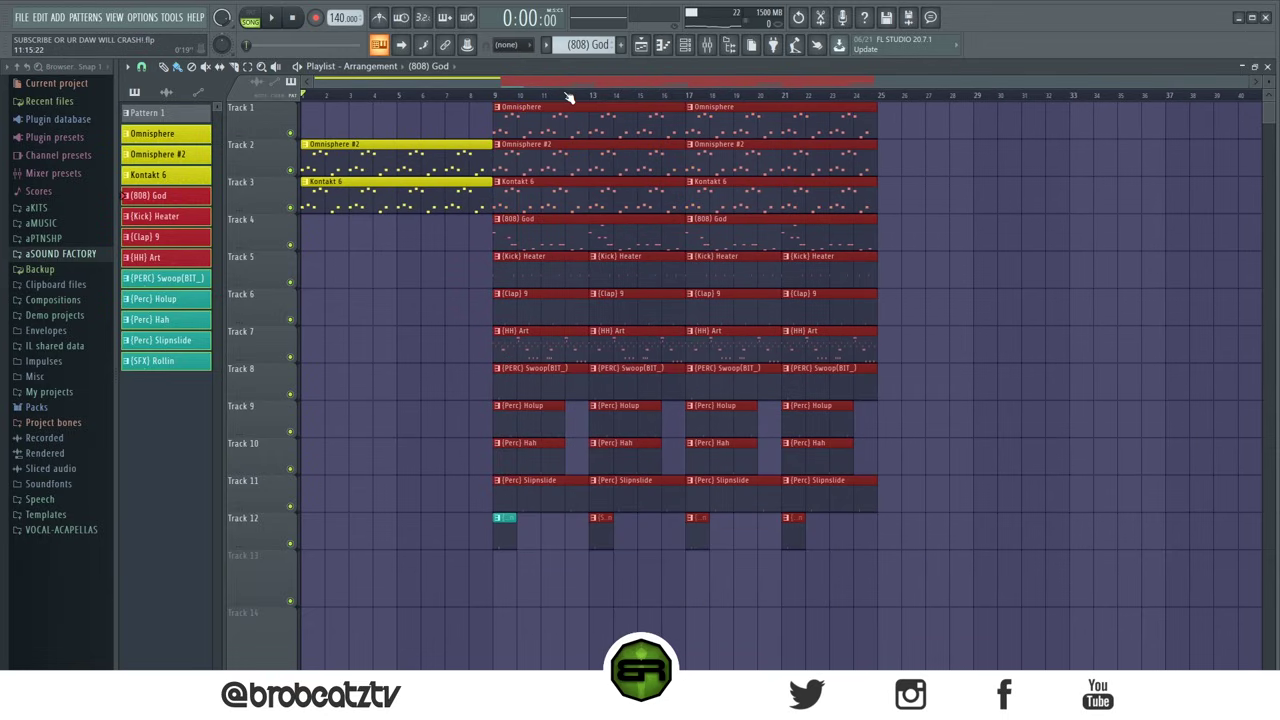
left_click(885, 100)
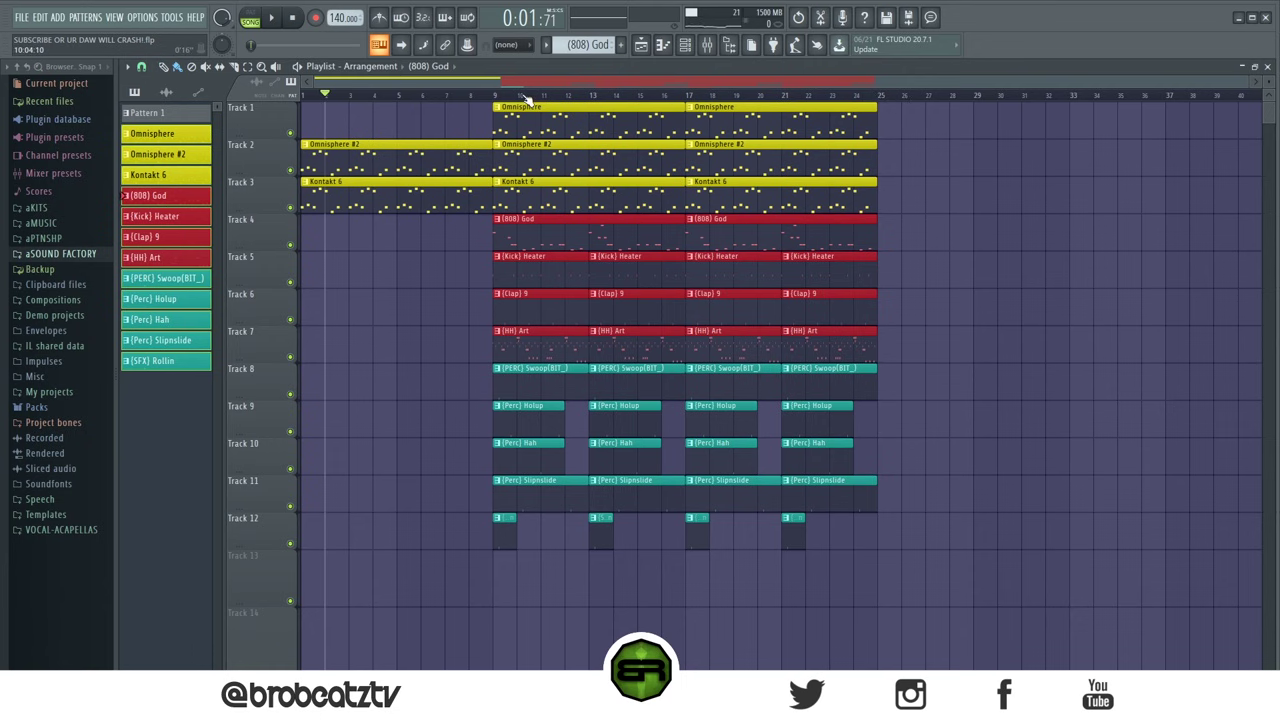
Step: Move the song position to around bar 7 and play from there
left_click_drag(620, 100, 571, 100)
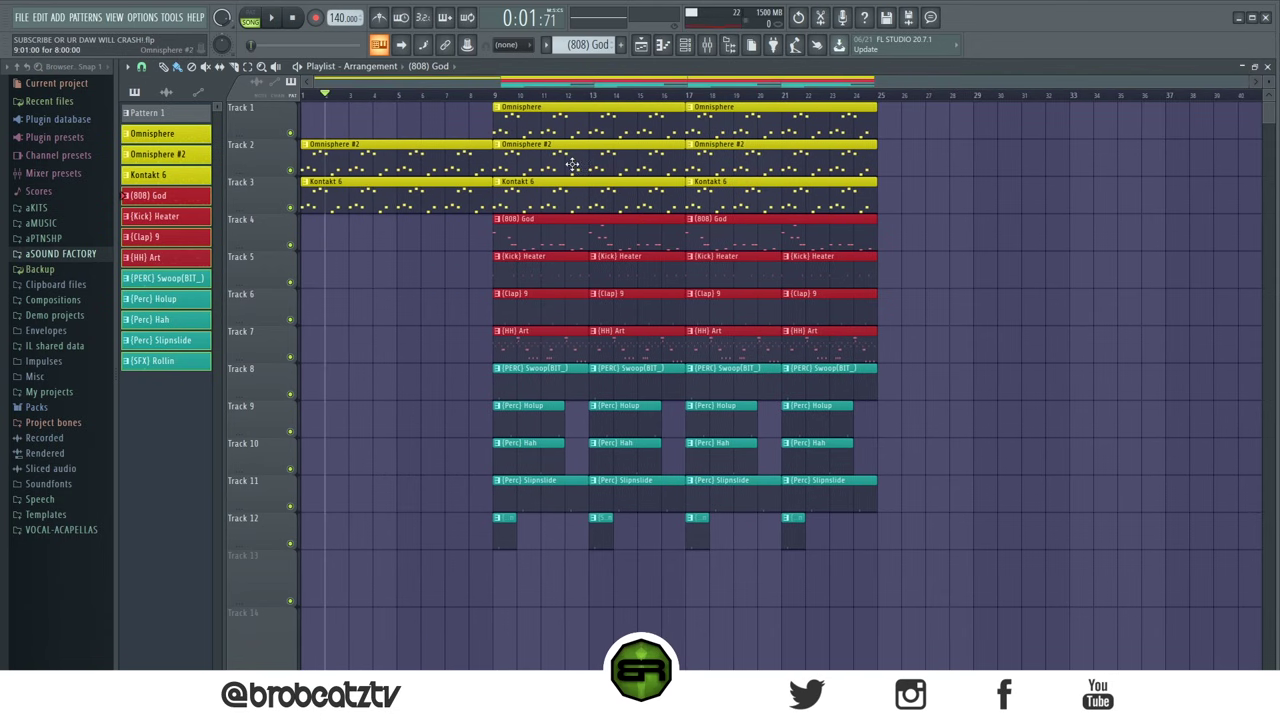
left_click_drag(497, 119, 620, 340)
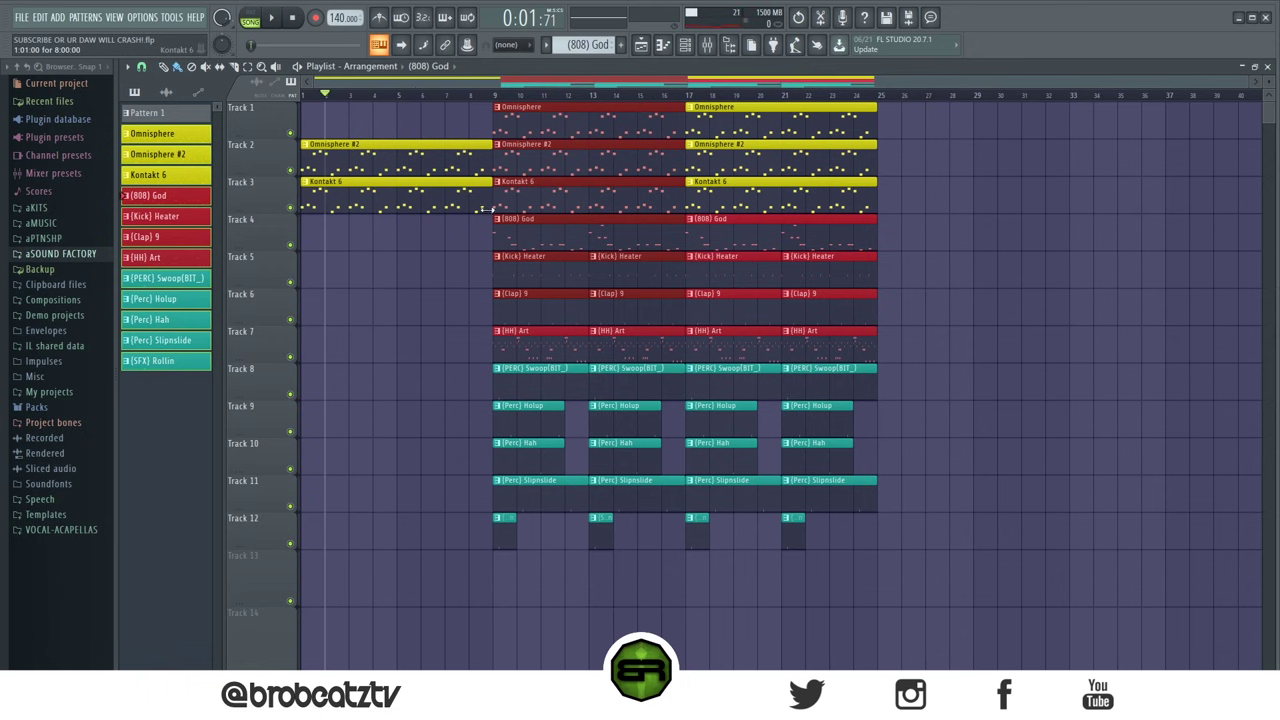
left_click(950, 207)
scroll(947, 88, "right", 2)
scroll(947, 88, "left", 2)
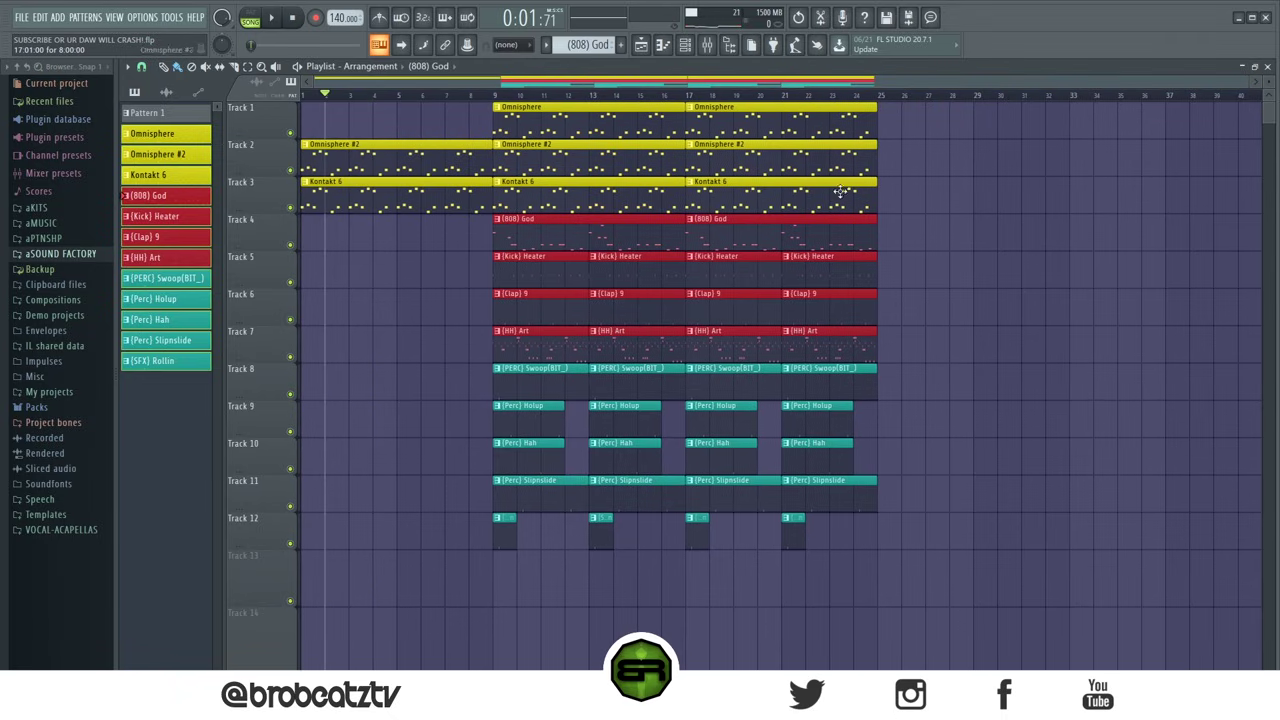
mouse_move(452, 101)
left_mouse_down()
mouse_move(472, 97)
mouse_move(445, 100)
left_mouse_up()
key("space")
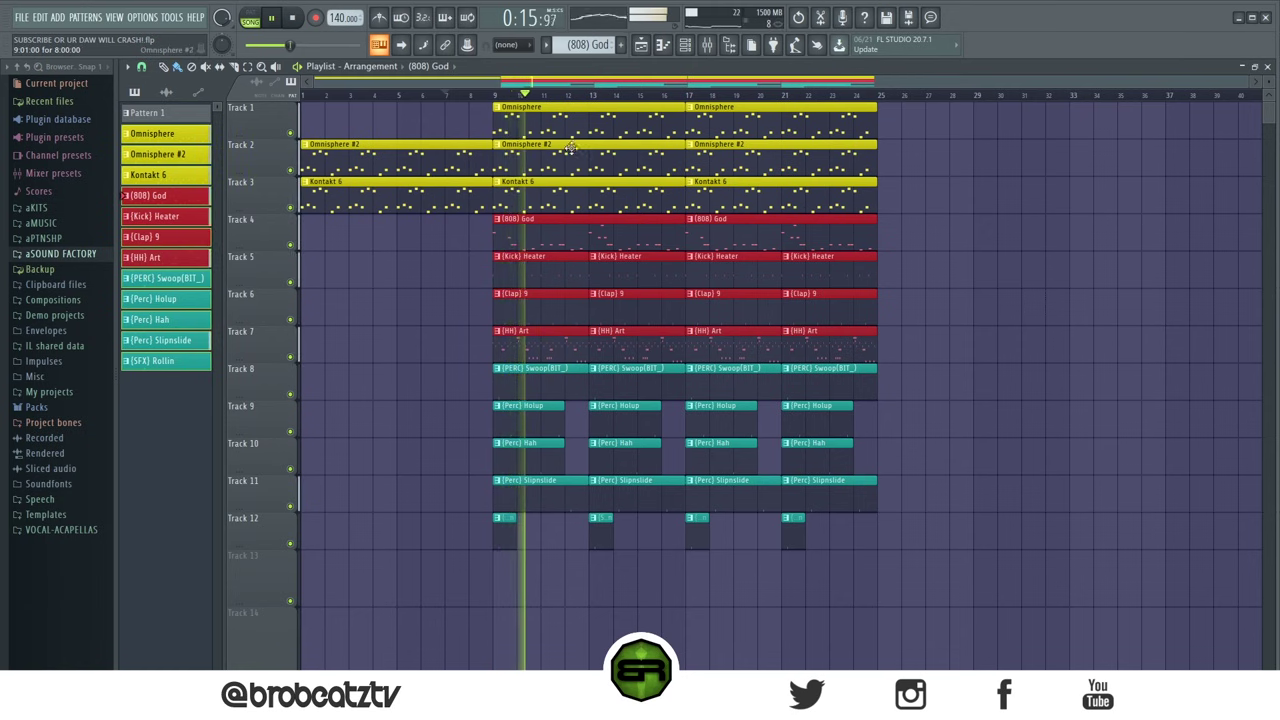
Step: Stop playback and pan the playlist toward the later bars
key("space")
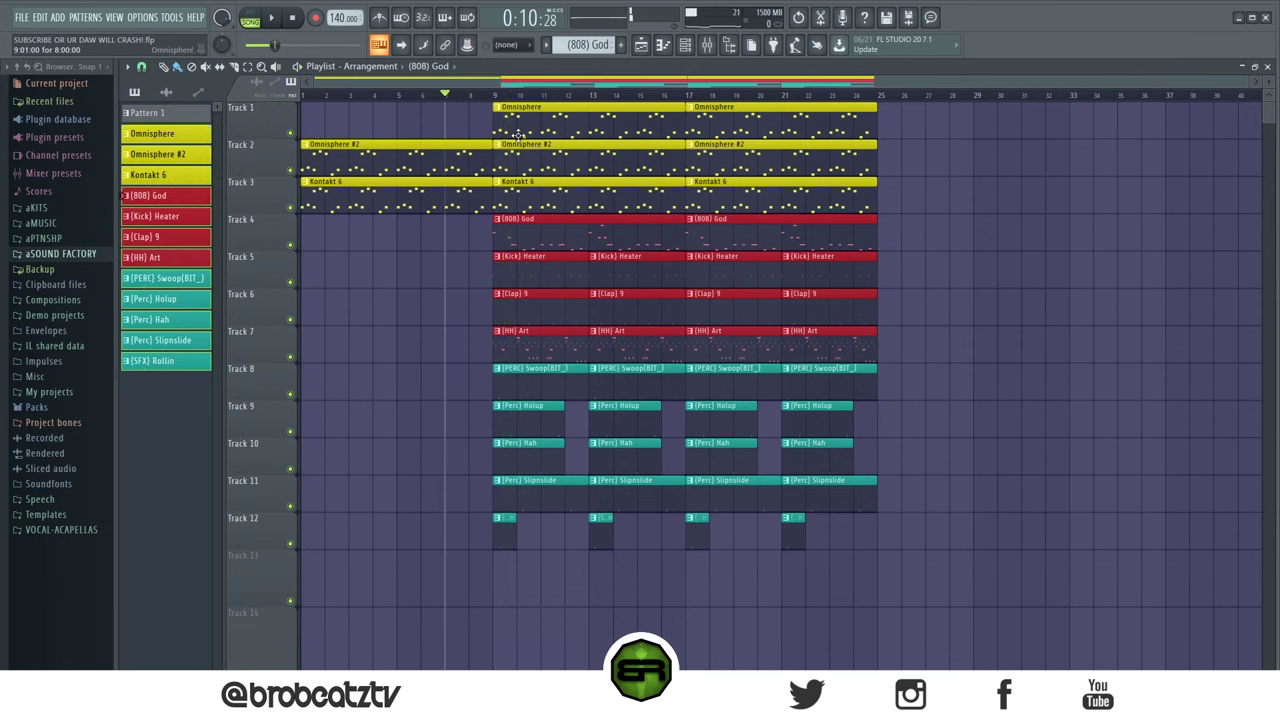
scroll(600, 100, "down", 3)
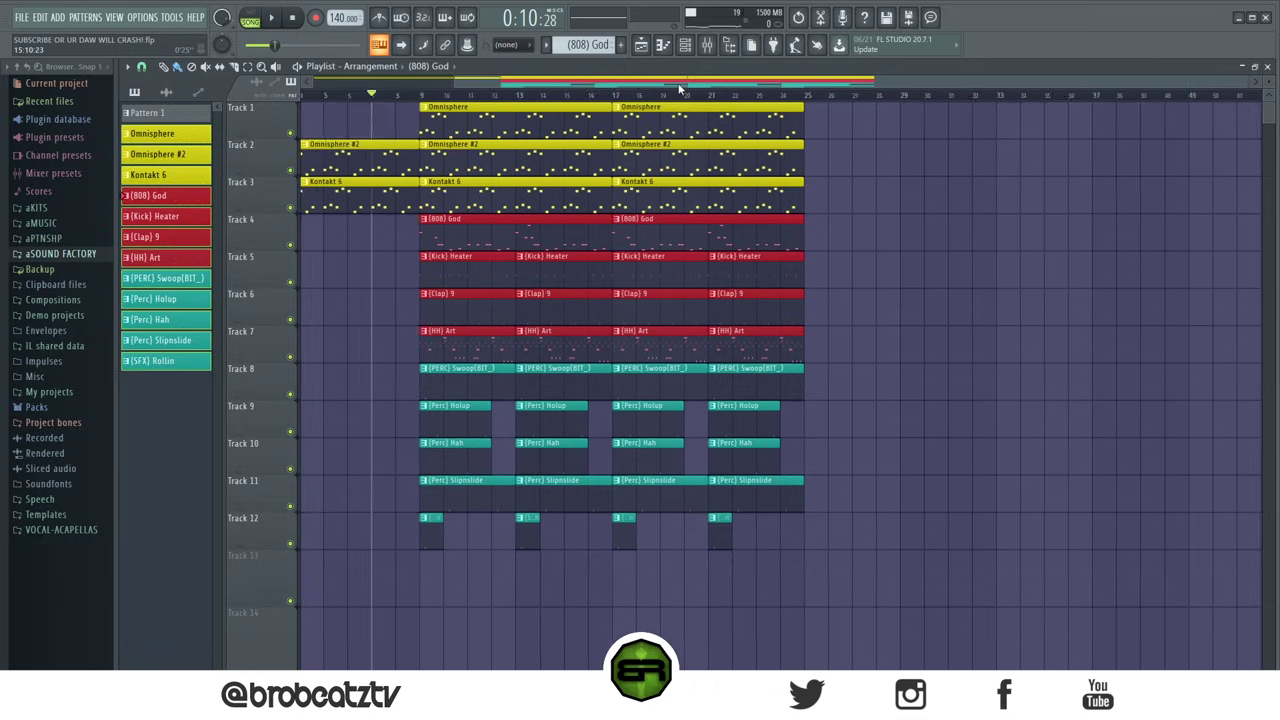
scroll(594, 100, "up", 3)
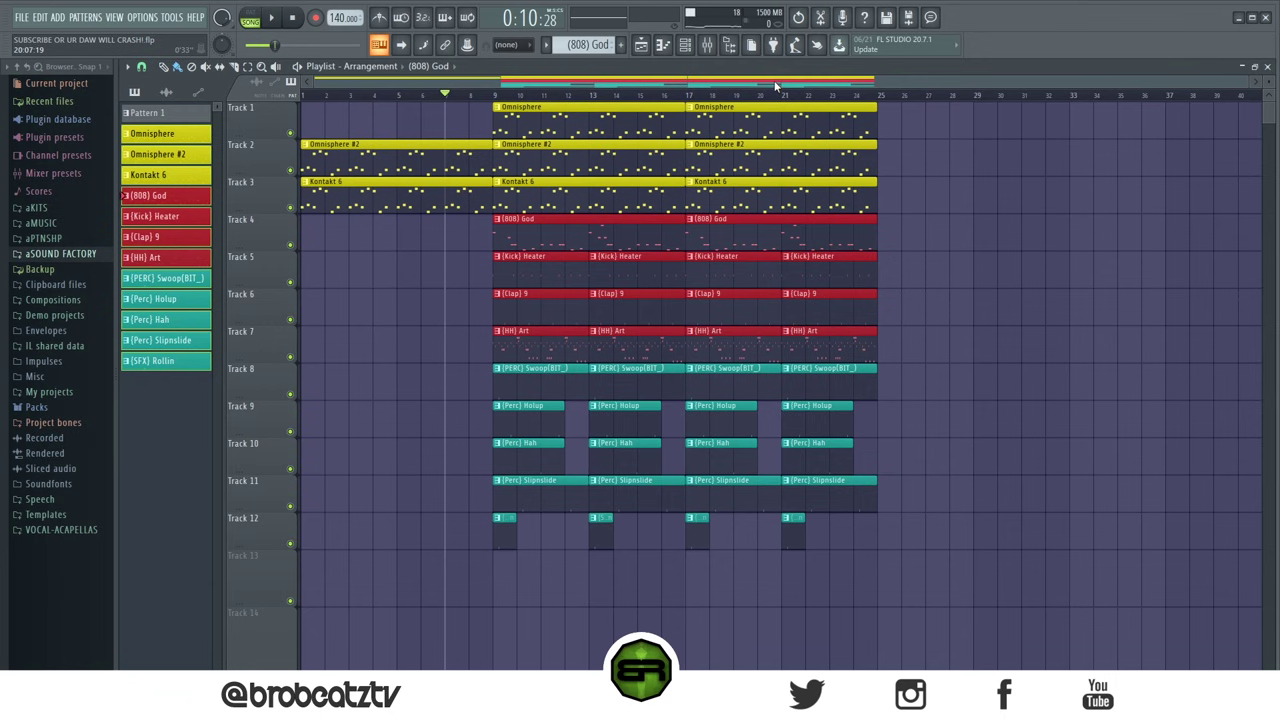
left_click_drag(774, 80, 802, 79)
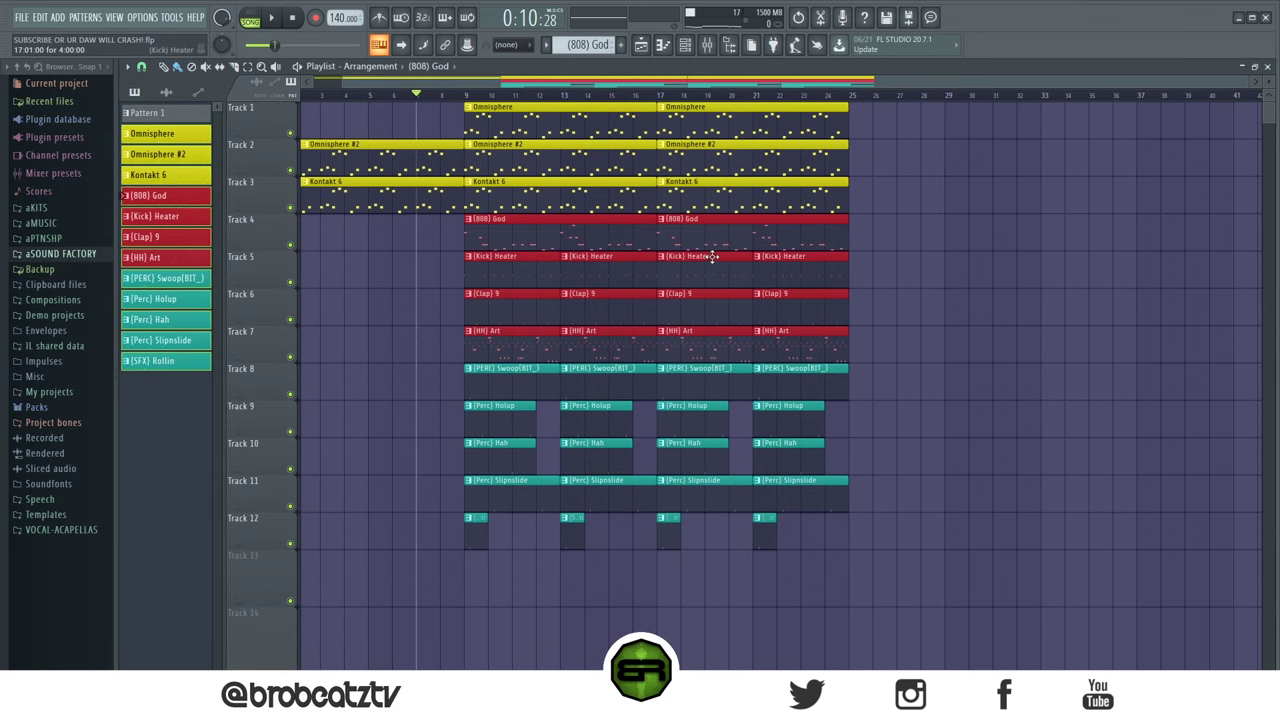
left_click_drag(663, 102, 903, 543)
left_click(709, 346)
Step: Delete the bar-17 Kick Heater and bar-17/21 percussion clips, then add a Hah clip at bar 21 on Track 10
right_click(688, 274)
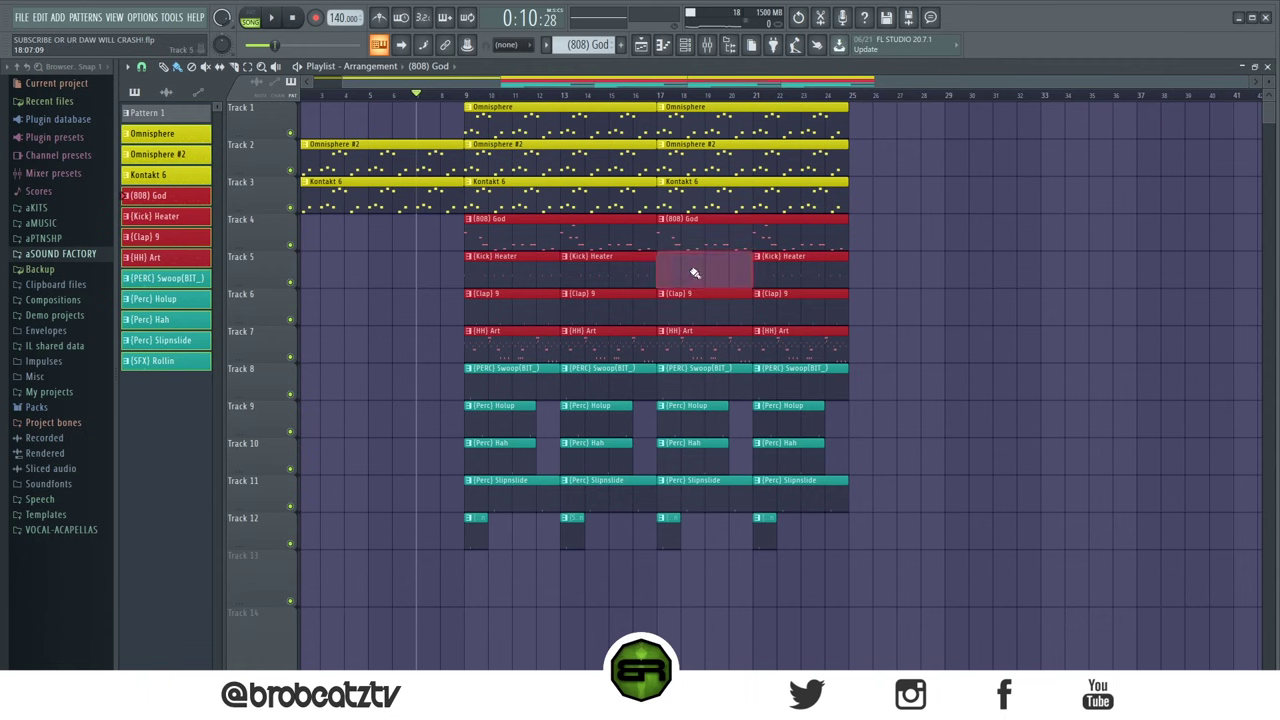
right_click(692, 455)
right_click(700, 490)
right_click(668, 530)
right_click(690, 410)
right_click(785, 410)
right_click(785, 450)
right_click(795, 490)
right_click(765, 530)
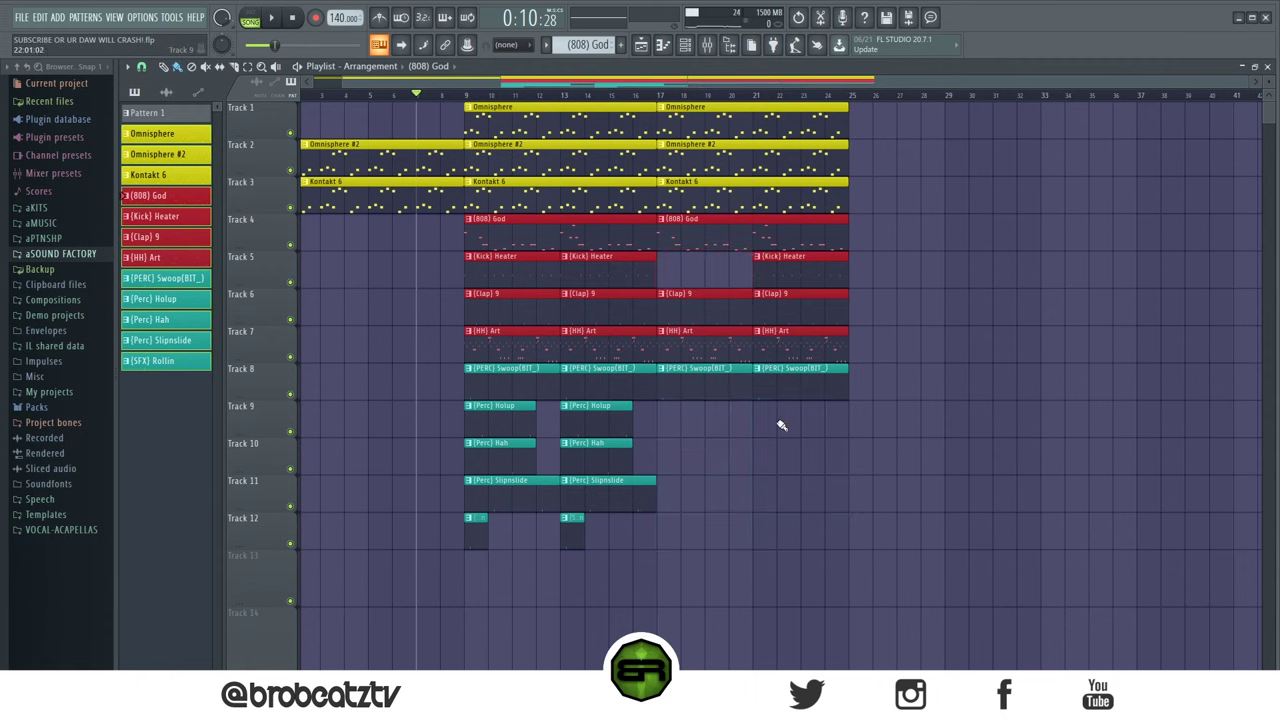
left_click(614, 447)
left_click(771, 457)
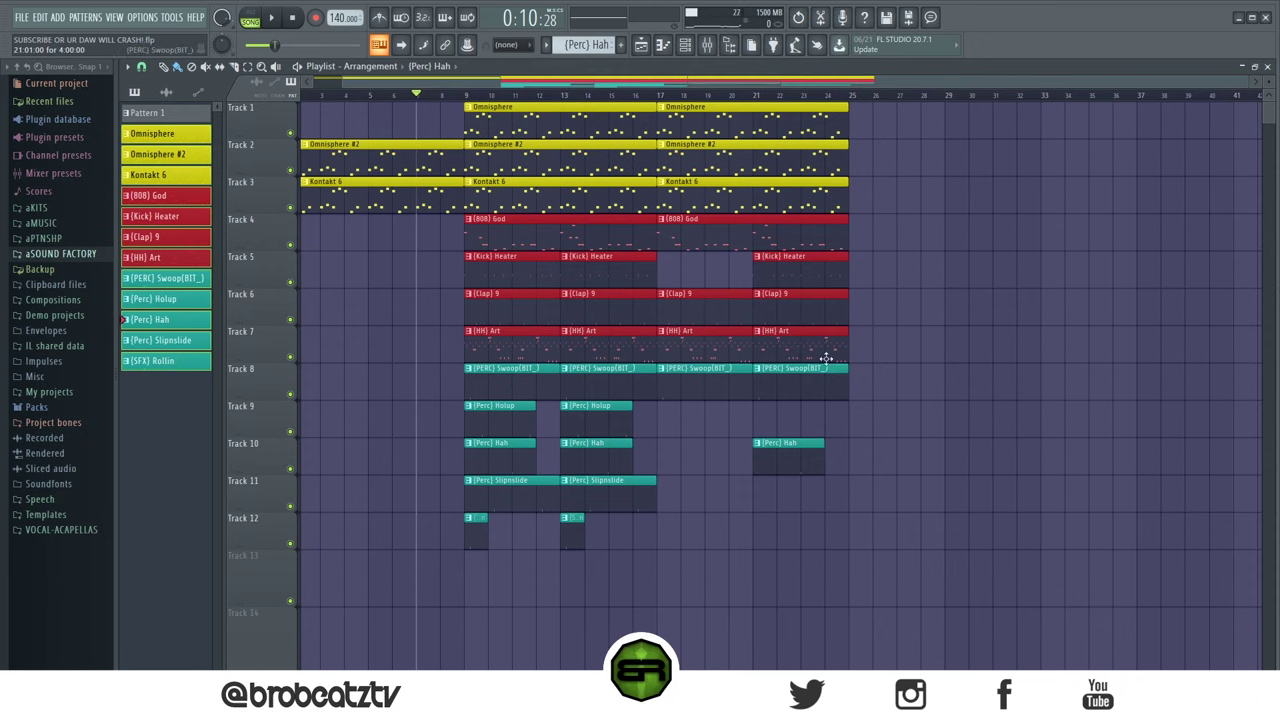
Step: Copy the bar 9–17 section to bars 25 and 33
left_click_drag(473, 118, 563, 543)
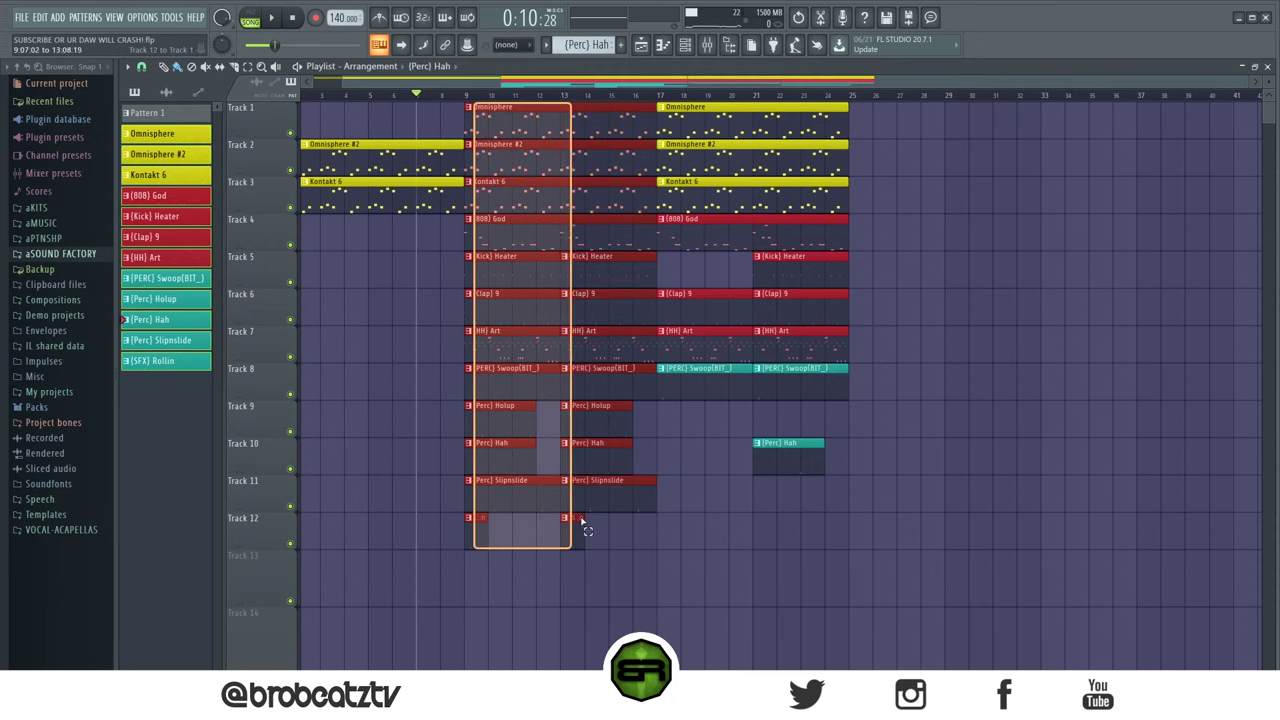
left_click_drag(527, 120, 1082, 132)
scroll(940, 96, "down", 2)
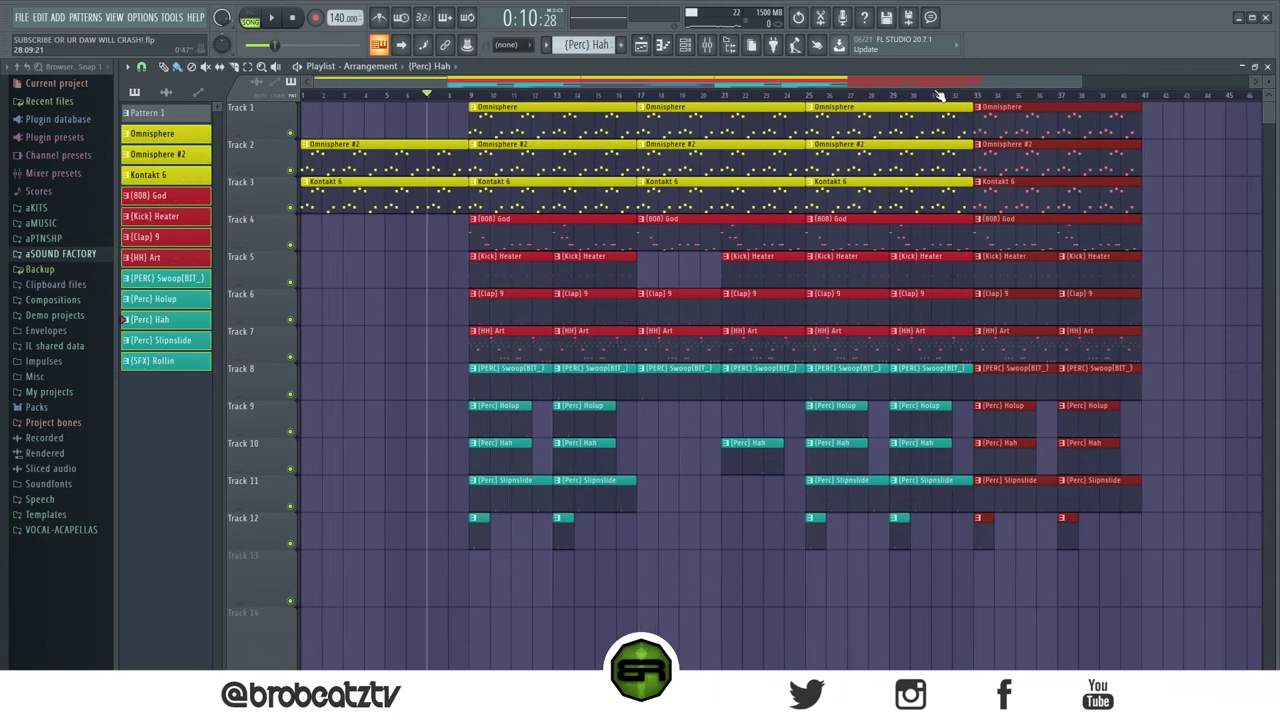
left_click_drag(807, 100, 1131, 140)
left_click_drag(808, 78, 1055, 122)
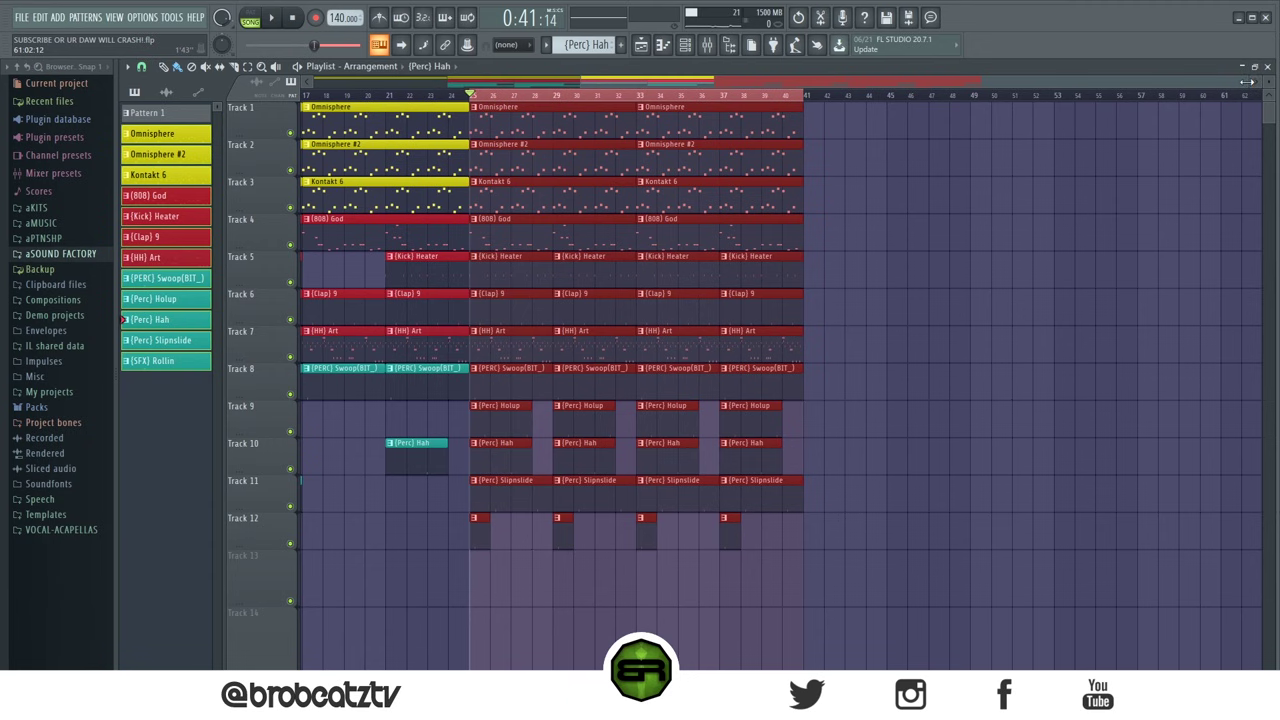
Step: Audition Track 1 solo and delete its Omnisphere clips after bar 25
left_click_drag(1246, 82, 1180, 85)
left_click(1043, 277)
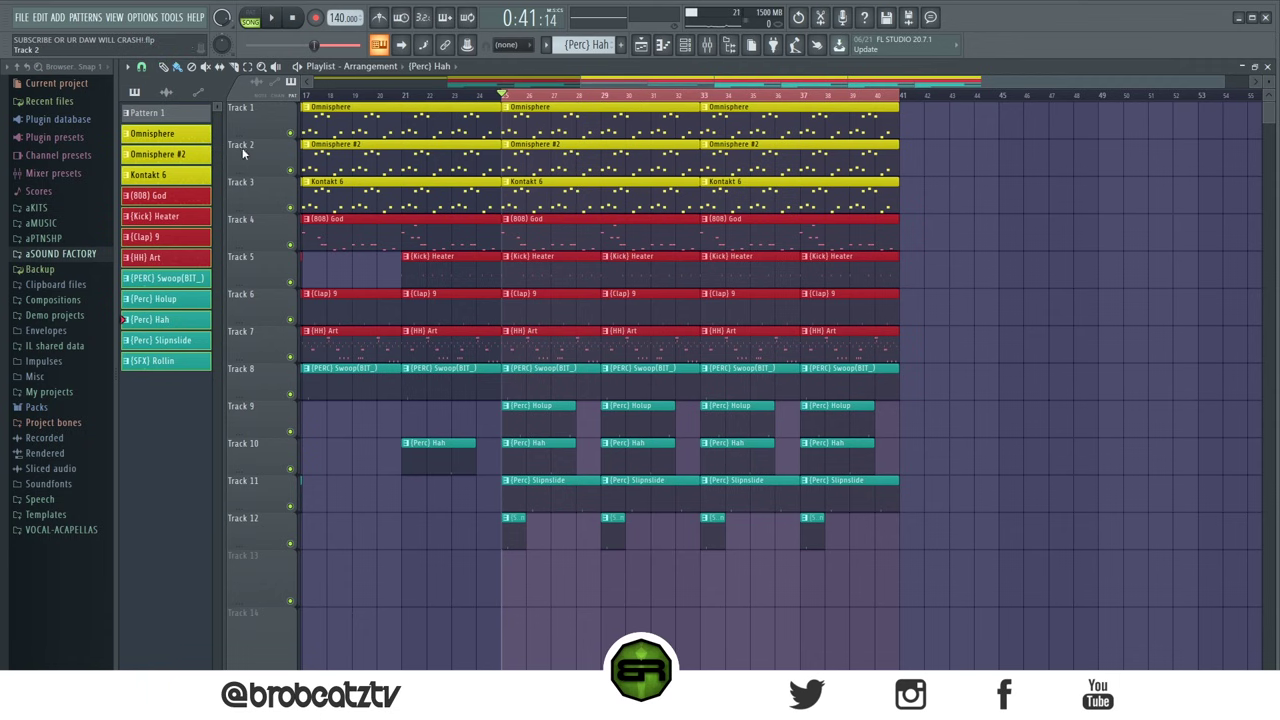
right_click(292, 132)
key("space")
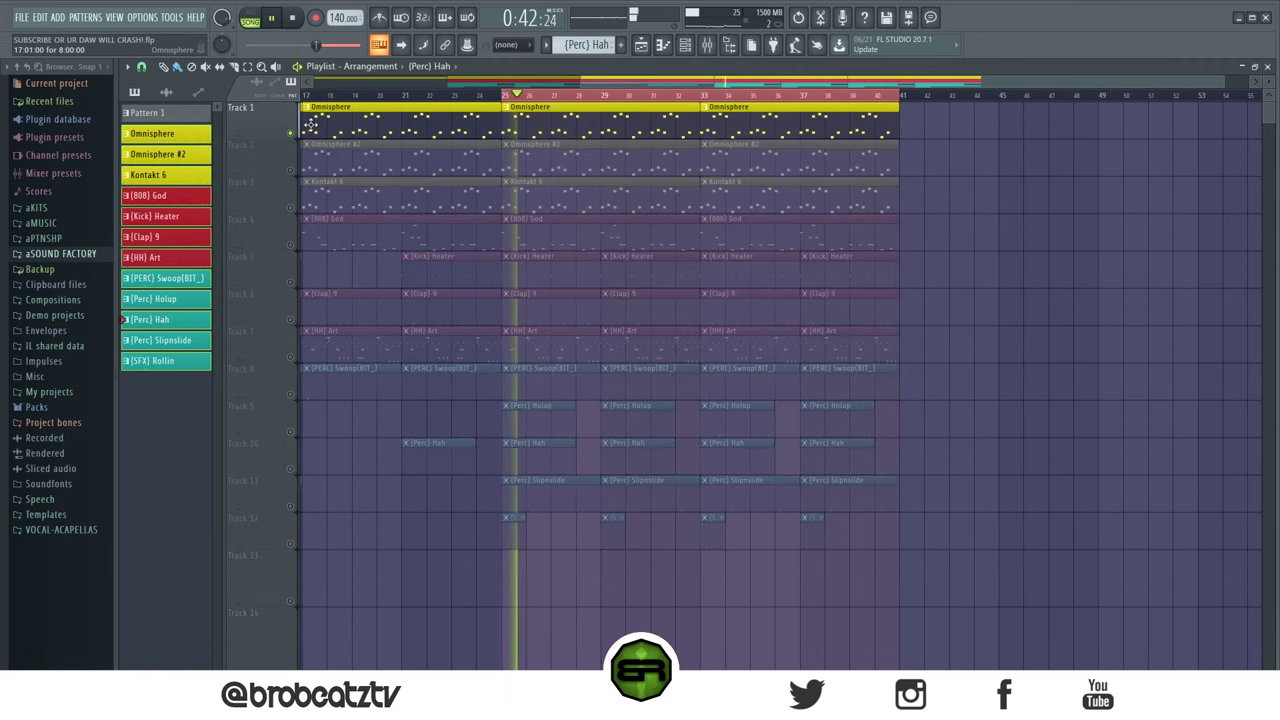
key("space")
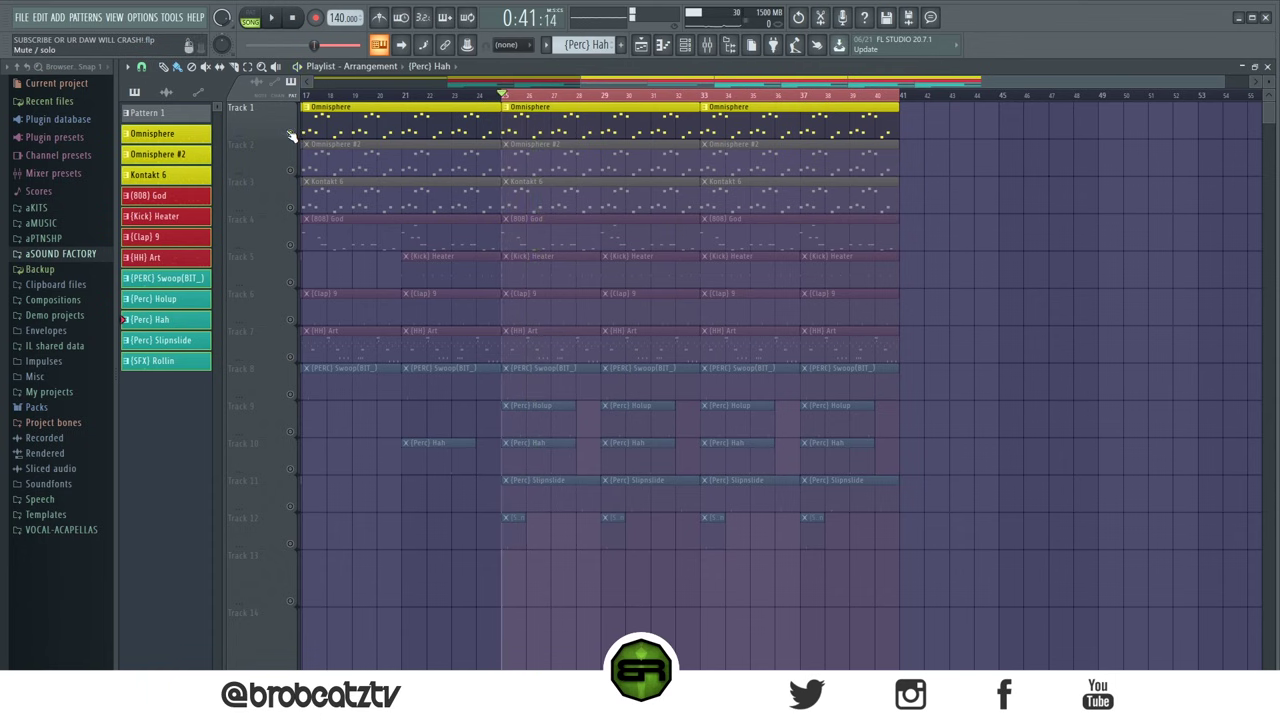
right_click(291, 132)
right_click(600, 120)
right_click(737, 126)
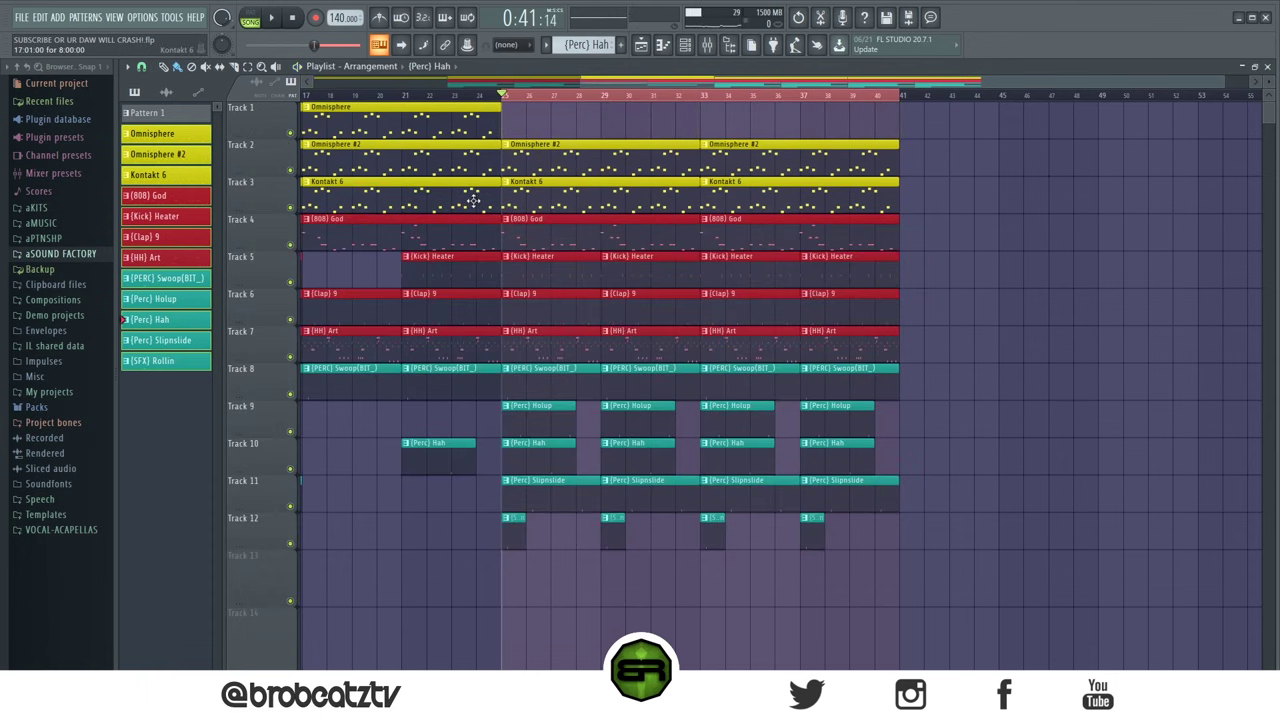
Step: After soloing Tracks 3 and 2, delete the Kontakt 6 clips at bars 25 and 33 and unmute all clips
right_click(291, 207)
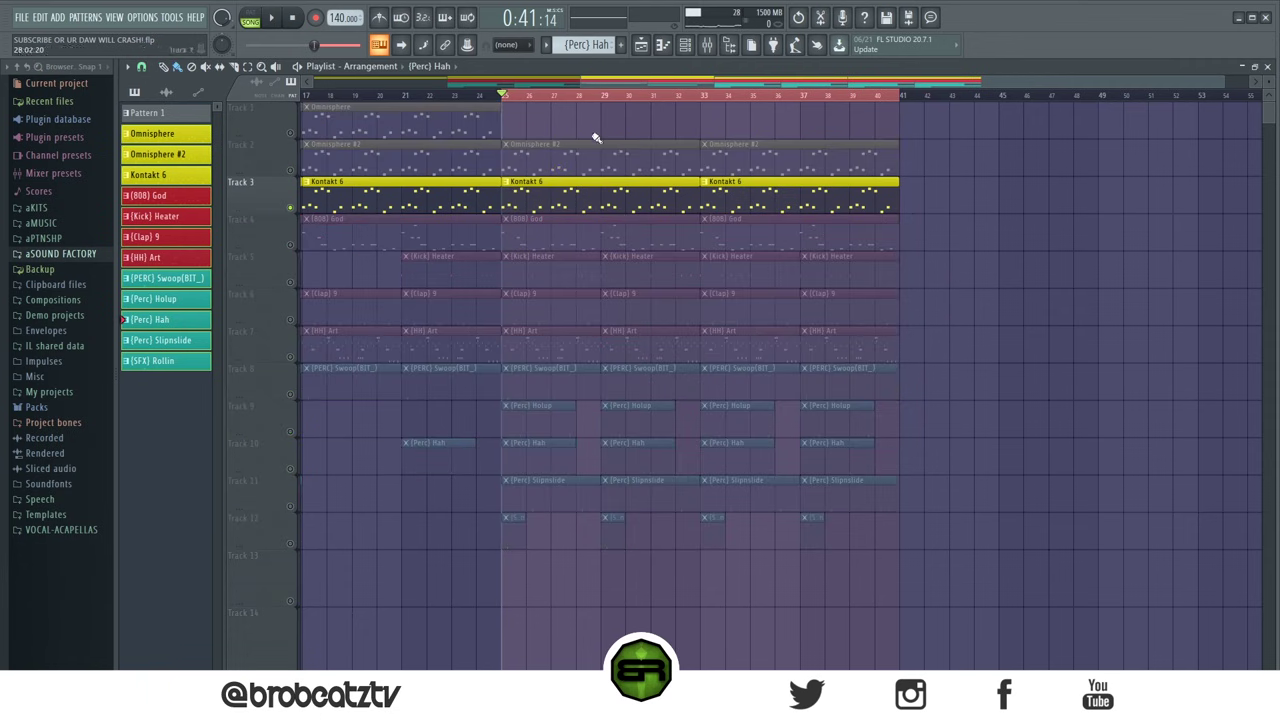
right_click(291, 171)
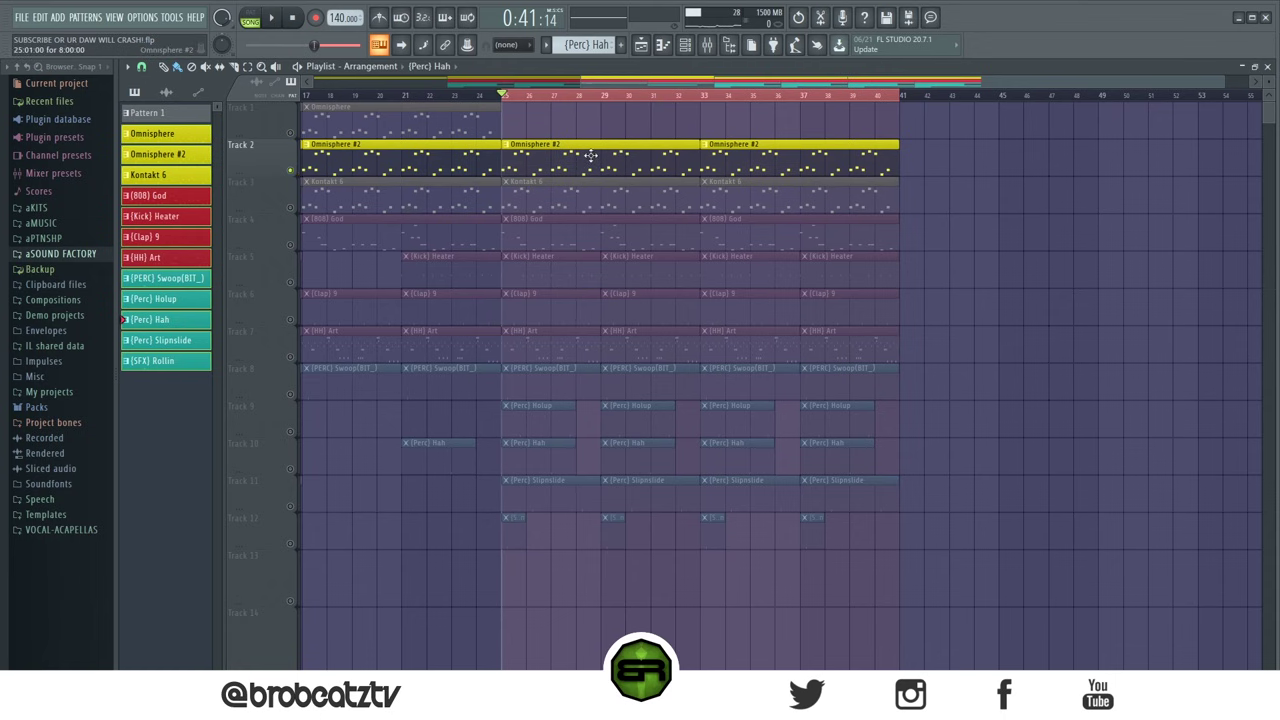
key("space")
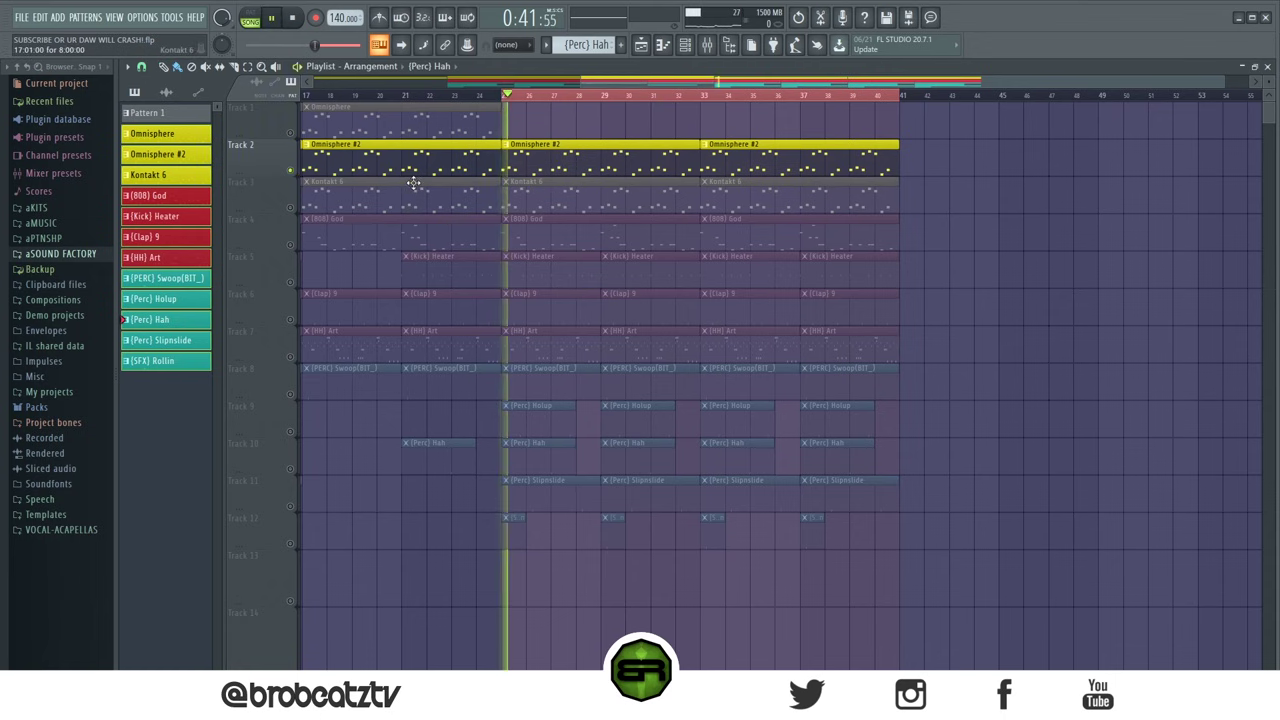
key("space")
right_click(557, 186)
right_click(737, 200)
right_click(296, 170)
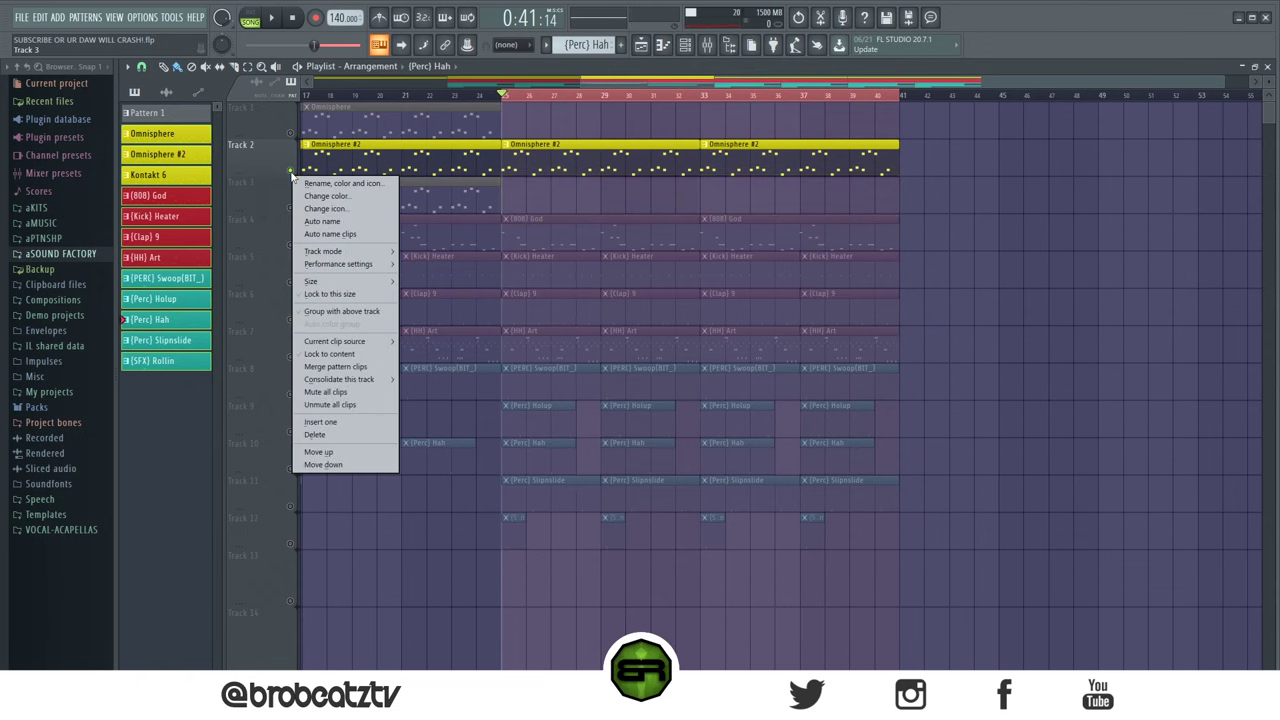
left_click(330, 280)
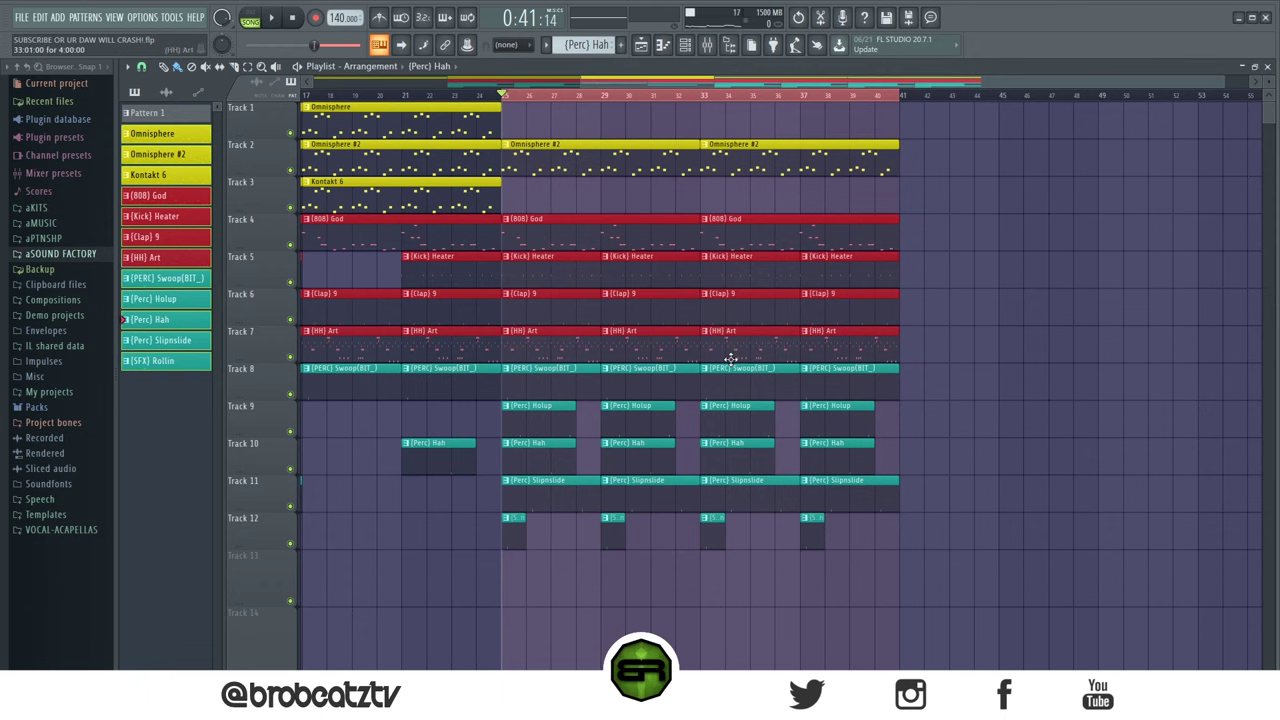
Step: Delete the bar-25 and bar-29 percussion clips on Tracks 8–12
right_click(540, 375)
right_click(540, 412)
right_click(540, 449)
right_click(540, 486)
right_click(612, 522)
right_click(630, 486)
right_click(630, 449)
right_click(630, 375)
Step: Delete the later Hah, Slipslide and Track 12 clips plus the bar-25, 29 and 37 Kick Heater clips
right_click(720, 455)
right_click(720, 492)
right_click(712, 530)
right_click(820, 492)
right_click(810, 515)
right_click(512, 530)
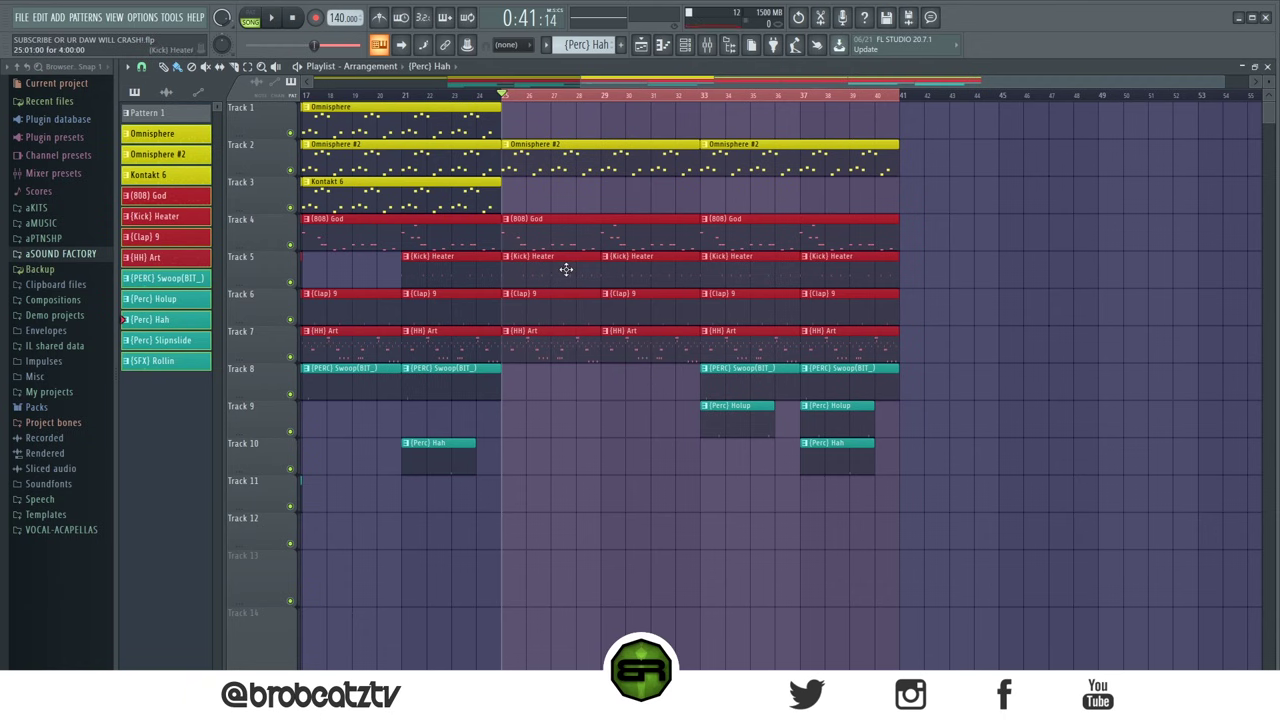
right_click(529, 267)
right_click(614, 268)
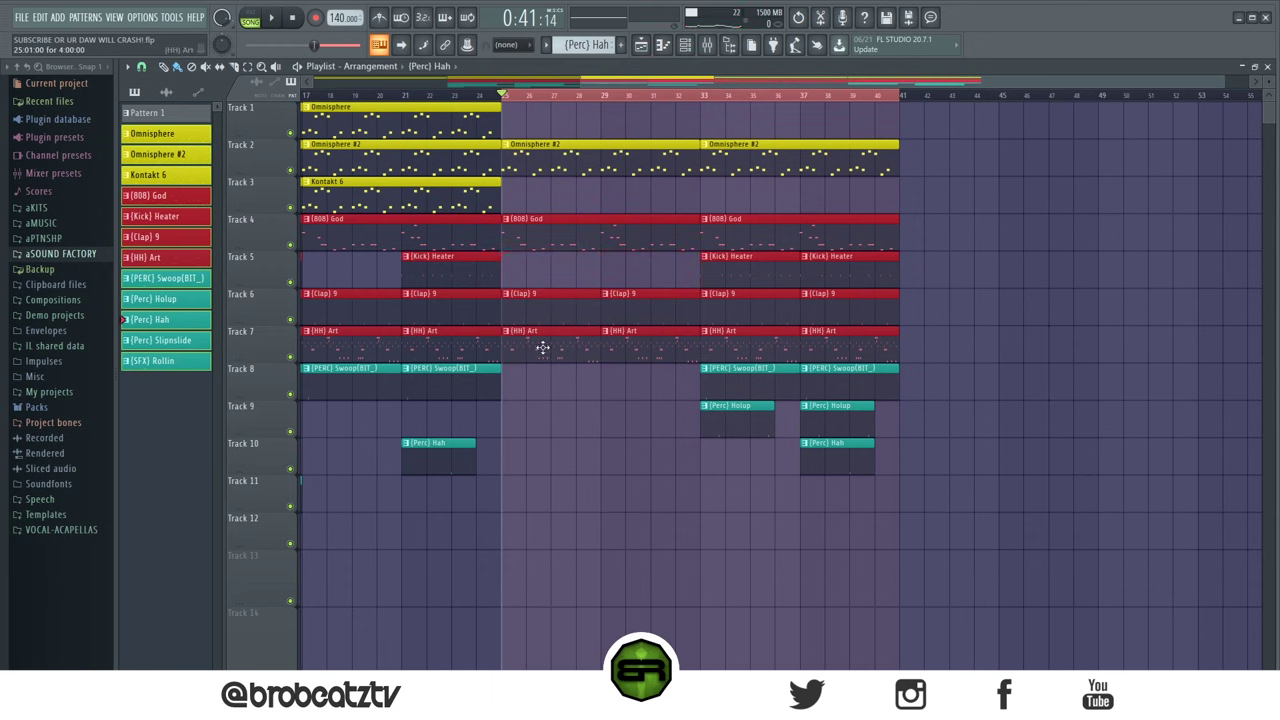
right_click(844, 274)
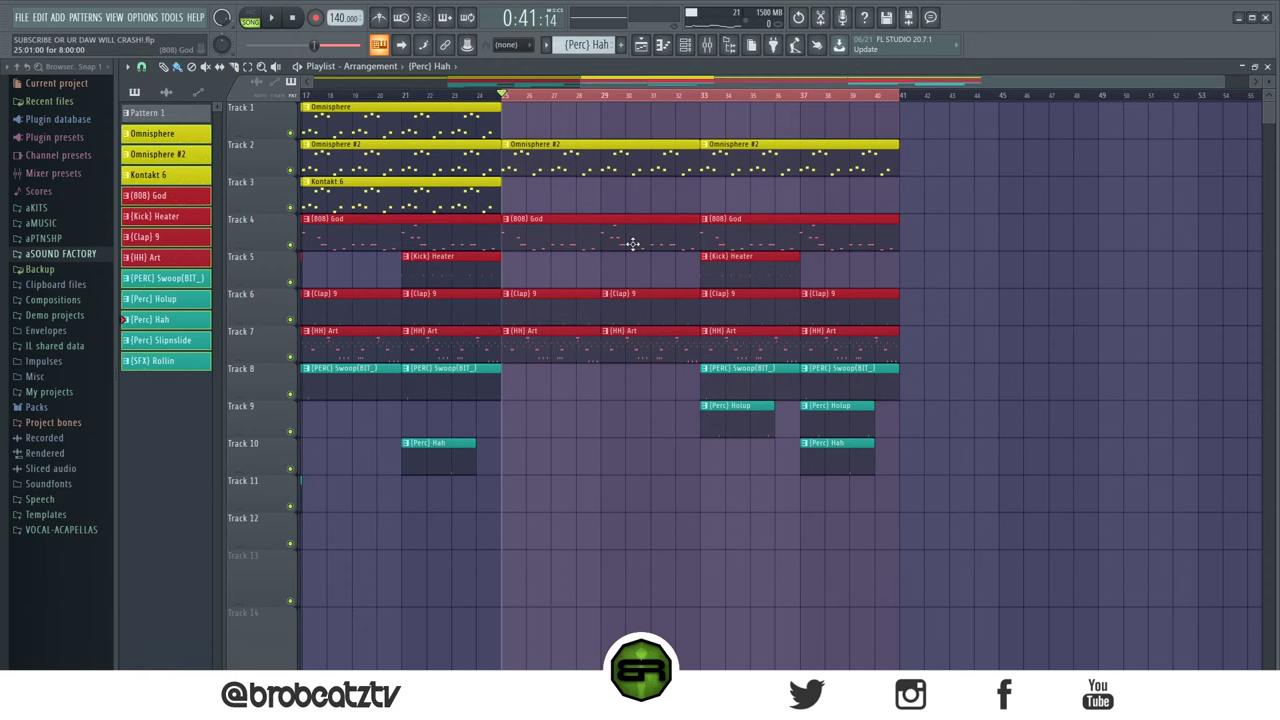
Step: Make the bar-25 808 clip a unique (808) God #2 and open its notes in the piano roll
left_click(505, 219)
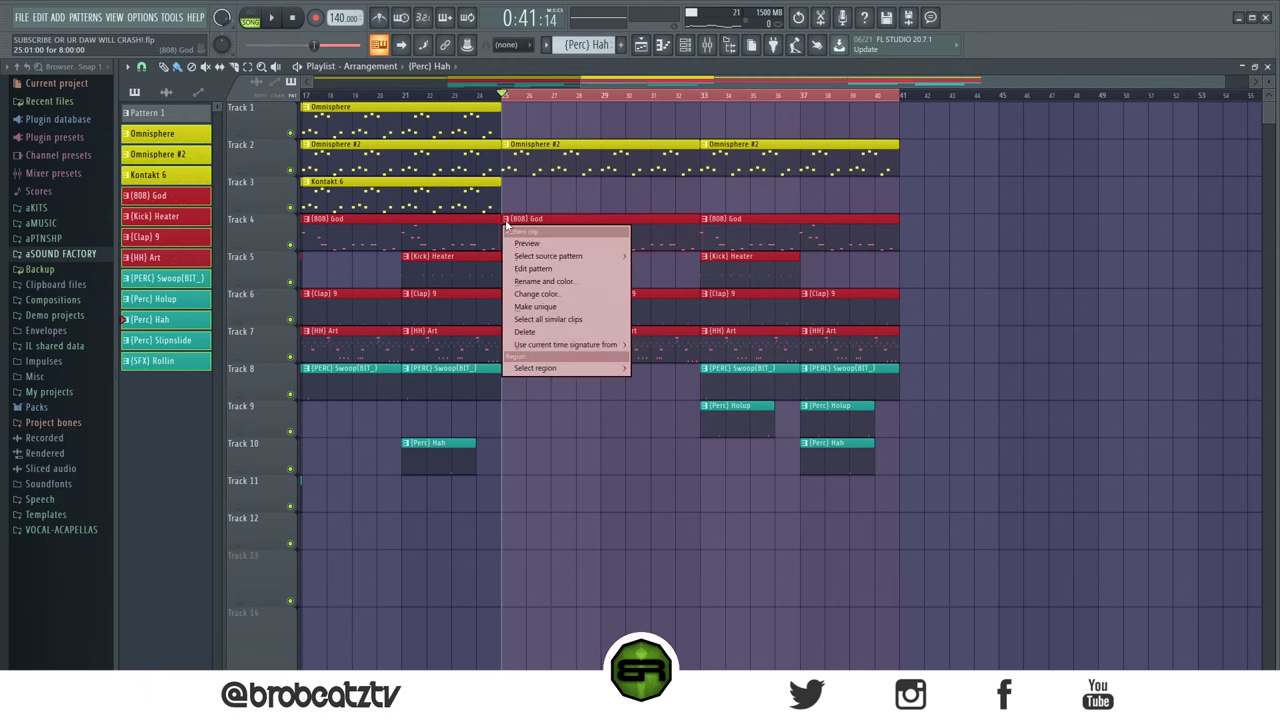
left_click(540, 316)
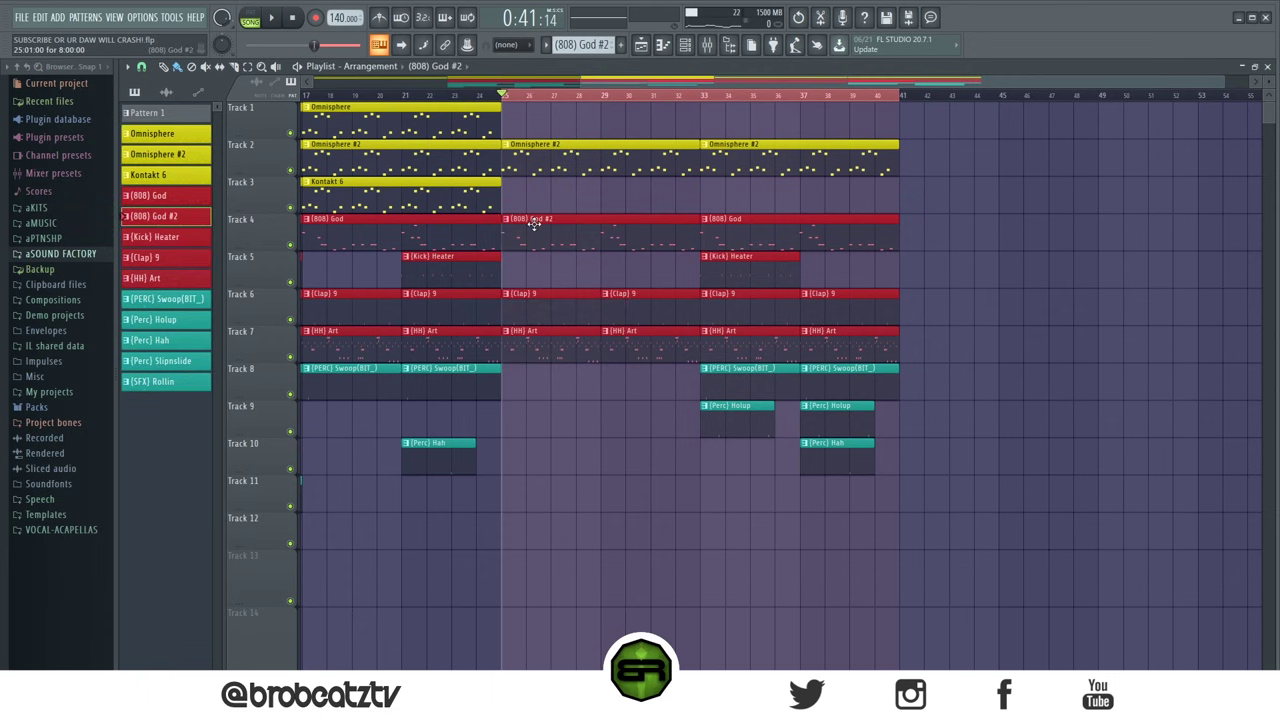
double_click(591, 223)
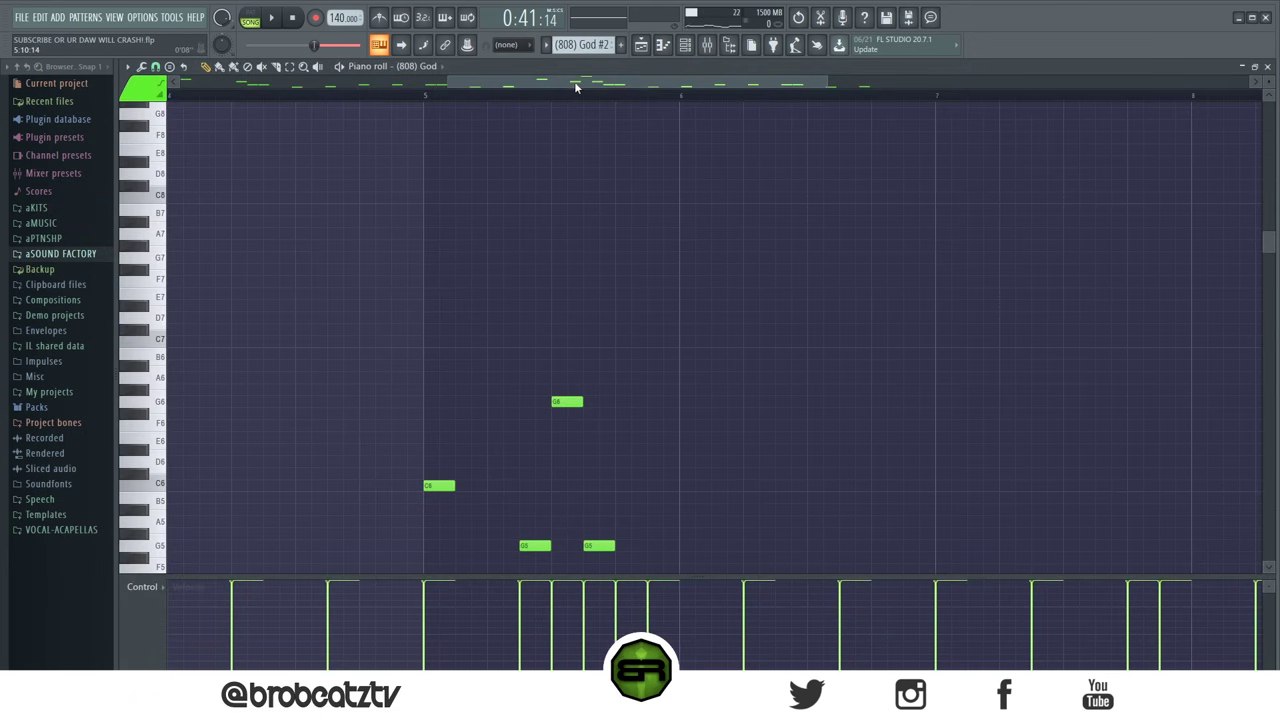
scroll(575, 87, "left", 4)
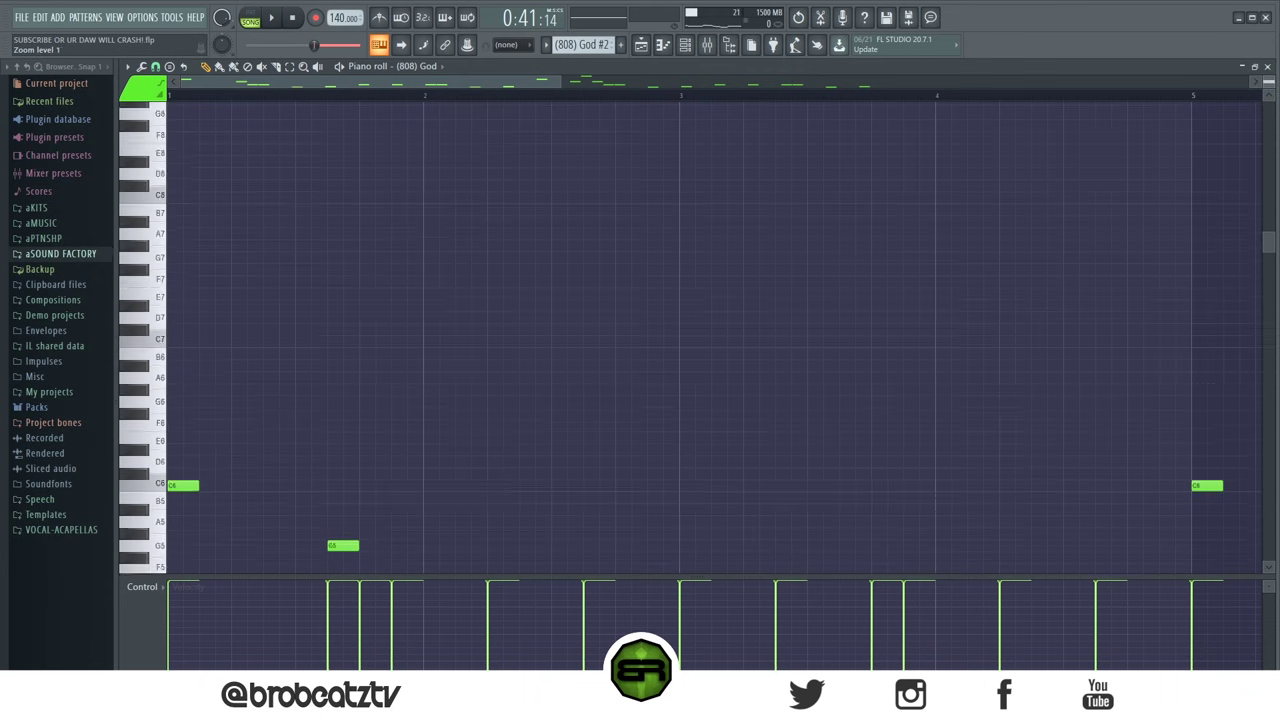
left_click_drag(1266, 85, 1266, 110)
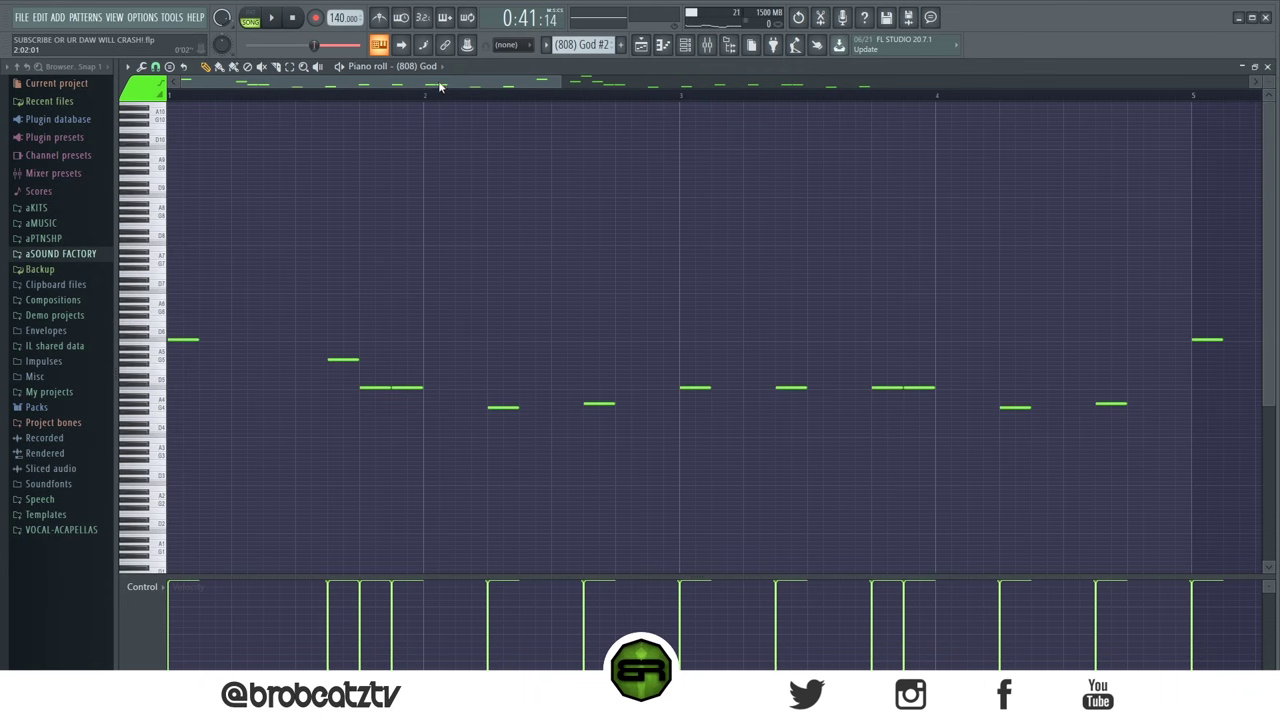
left_click_drag(1268, 82, 1268, 70)
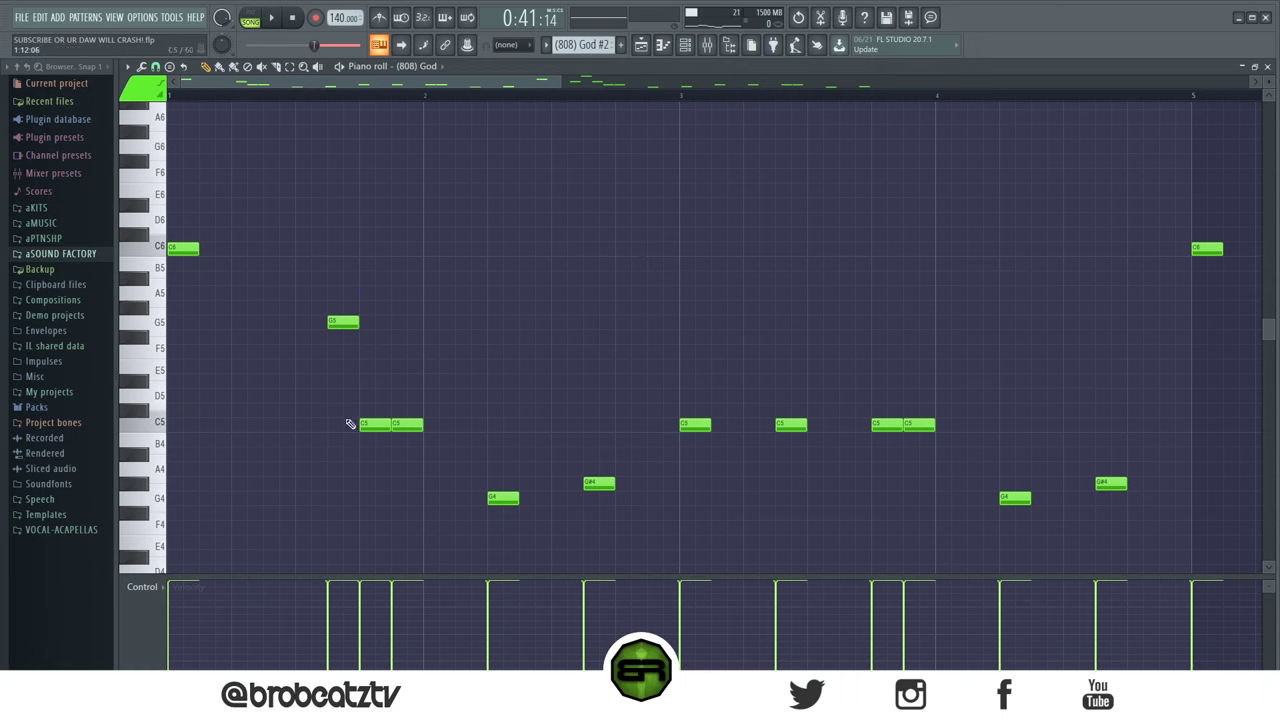
Step: Delete the G5 note and move the bar-1 C6 note down an octave to C5
right_click(345, 323)
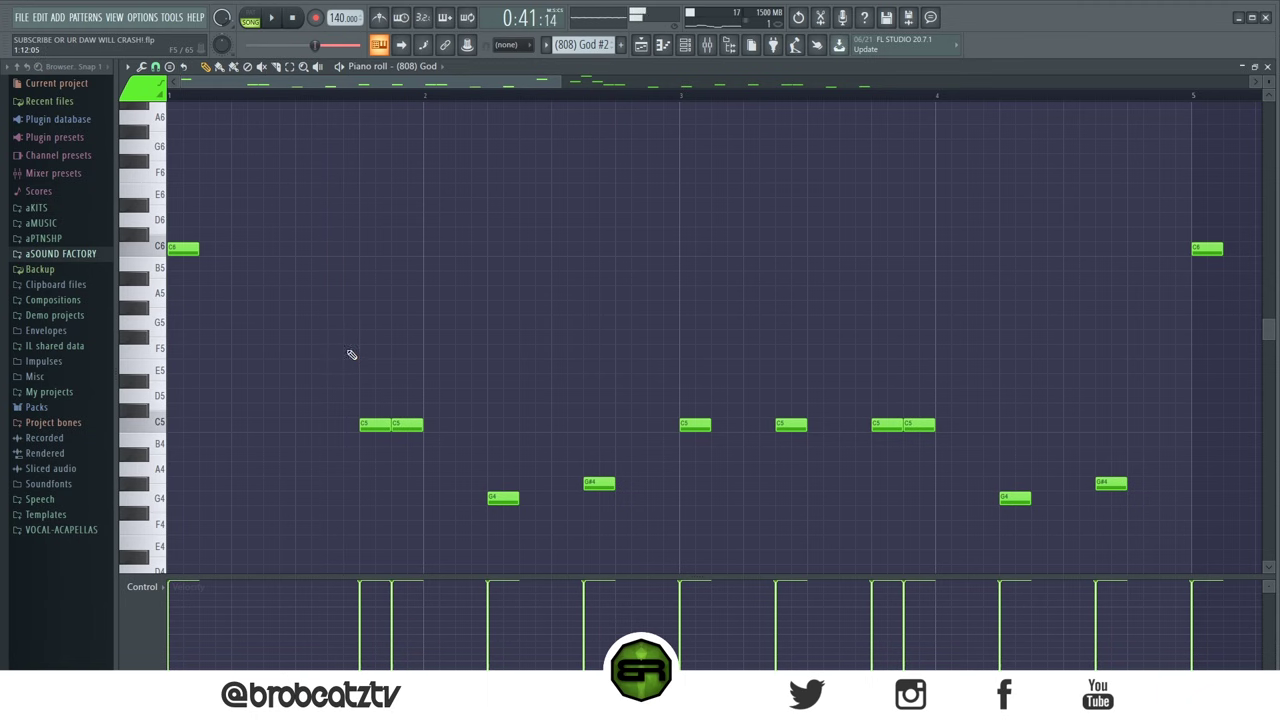
left_click_drag(211, 226, 172, 286)
key("shift+Down")
key("ctrl+d")
Step: Delete the C5 notes near bars 2–4 and the G#4 notes, then play the edited 808 pattern
right_click(371, 423)
right_click(406, 424)
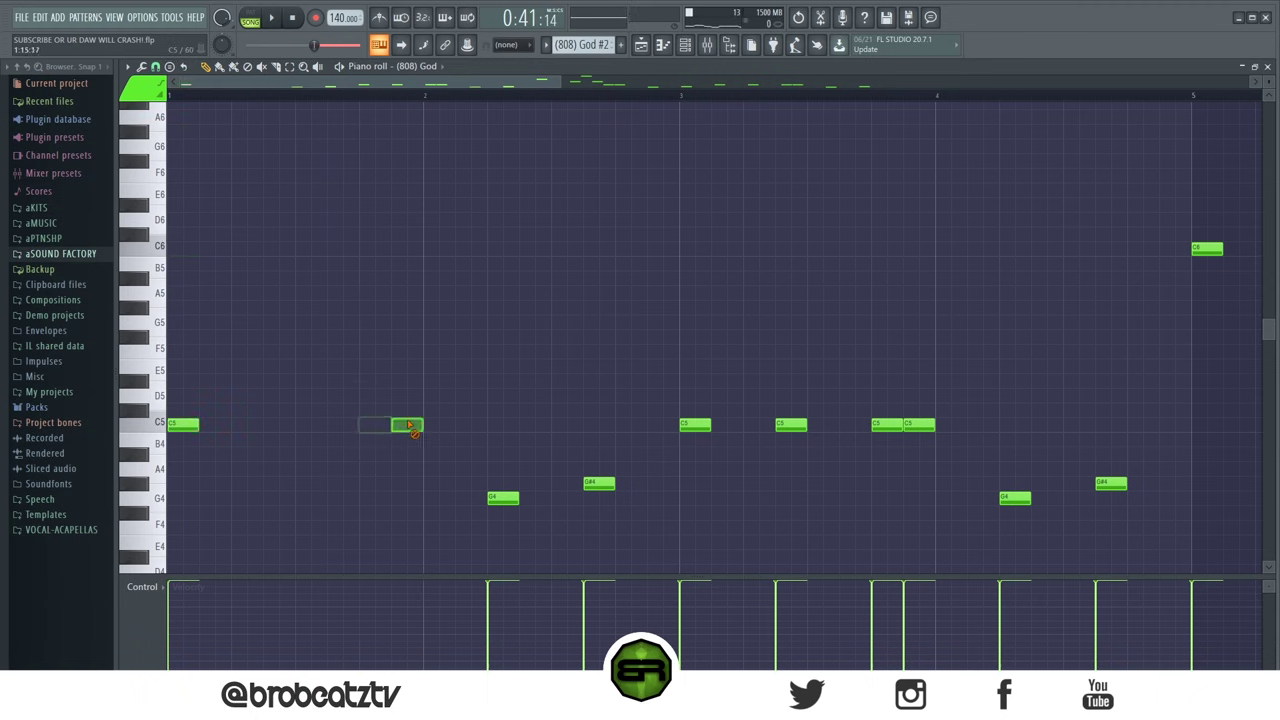
right_click(598, 484)
right_click(790, 424)
right_click(886, 424)
right_click(918, 425)
right_click(1110, 484)
scroll(596, 98, "down", 2)
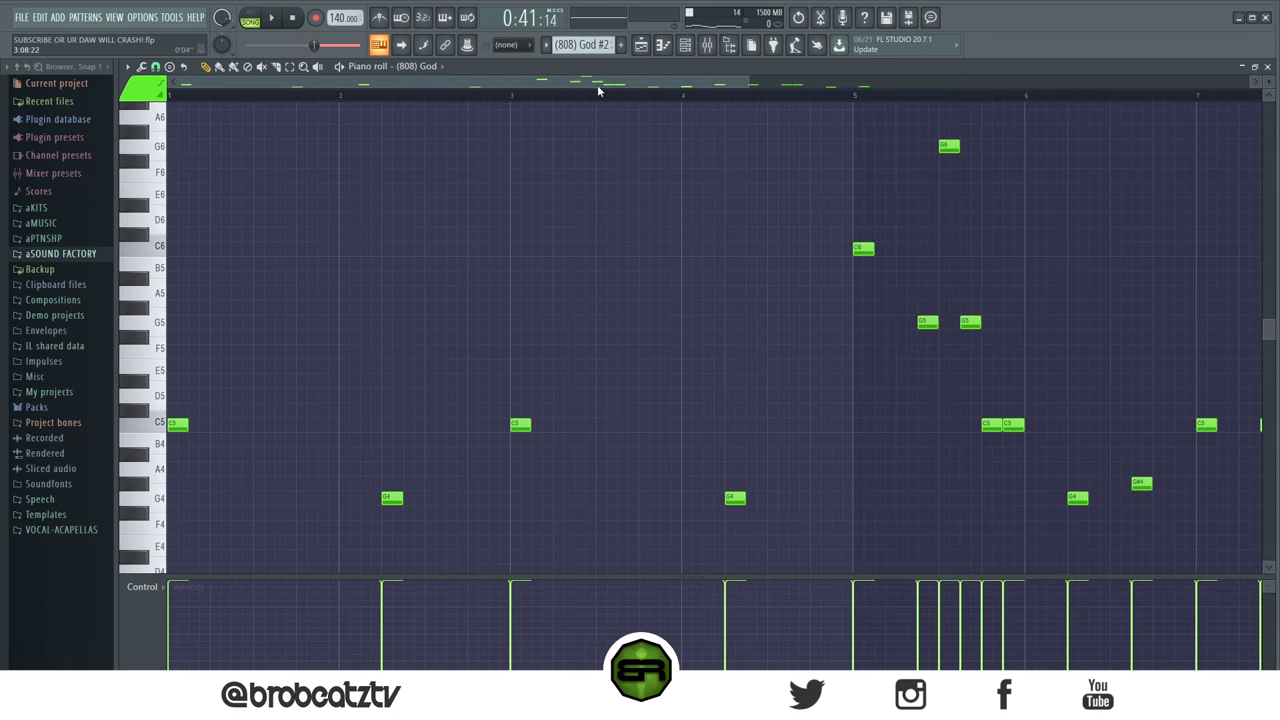
scroll(598, 92, "right", 6)
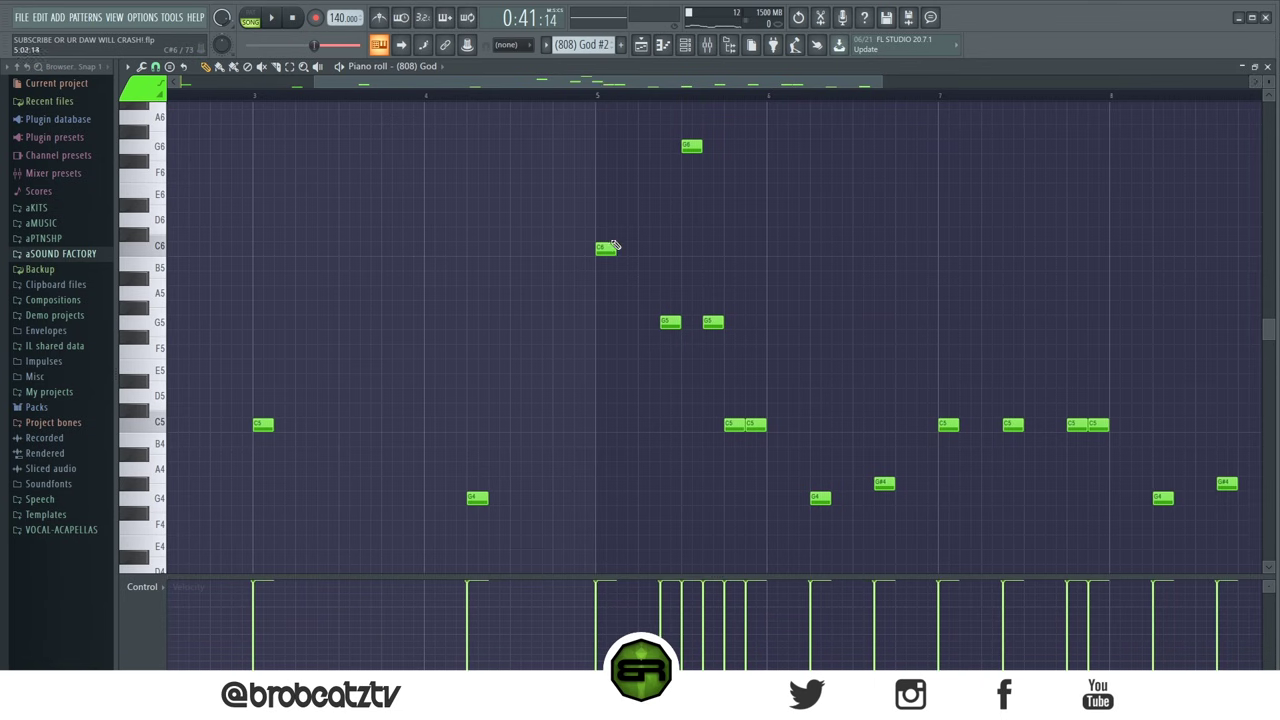
key("space")
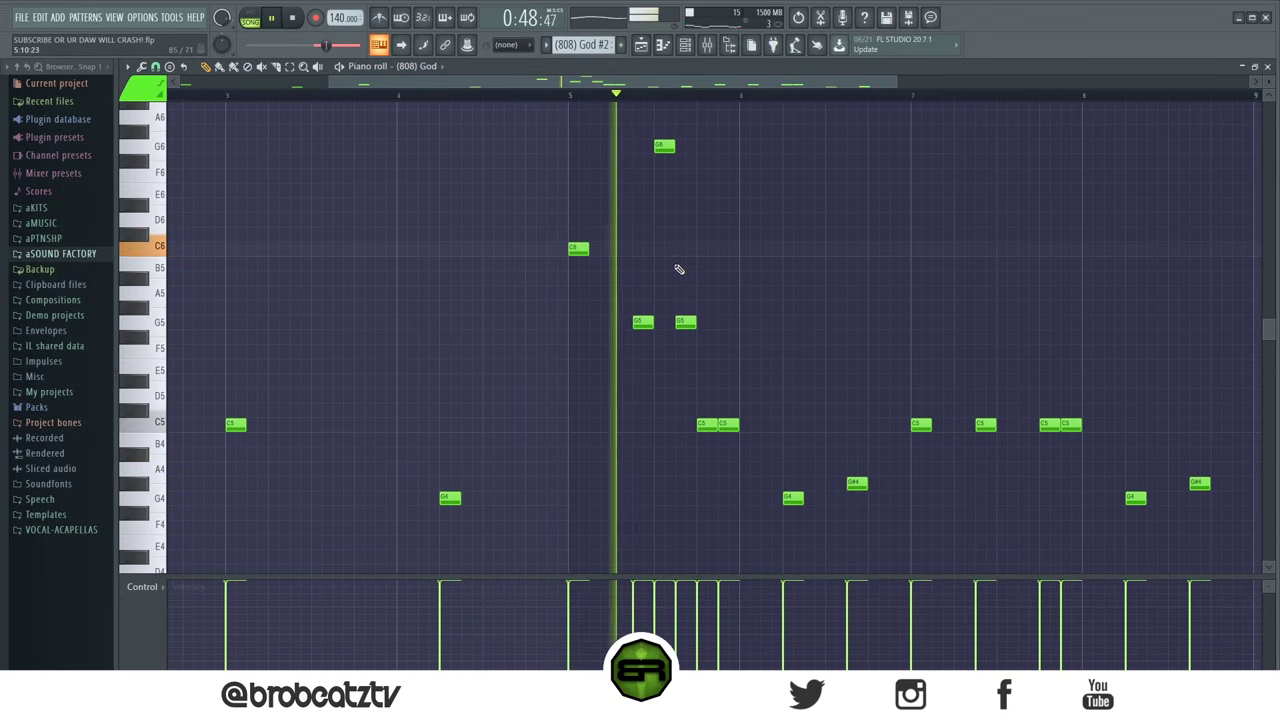
Step: Remove one more G#4, two C5 notes and the late G#4 during playback, then stop
right_click(857, 484)
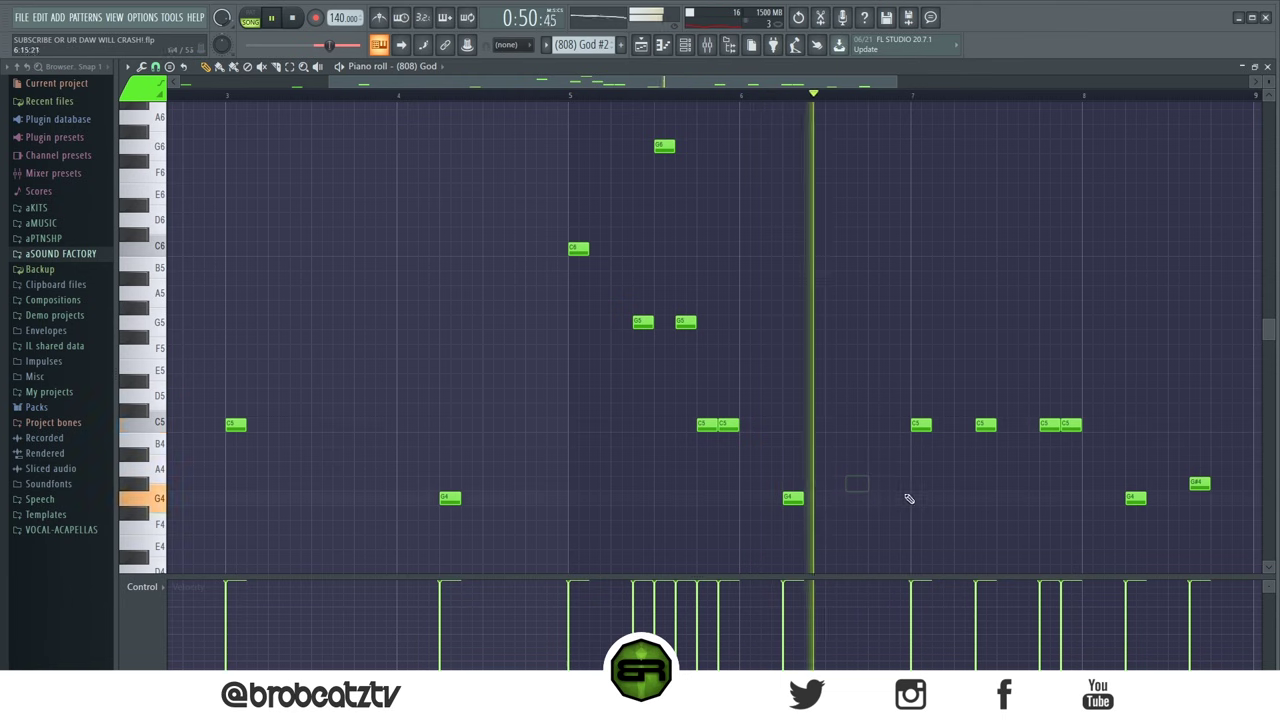
right_click(985, 425)
right_click(1070, 425)
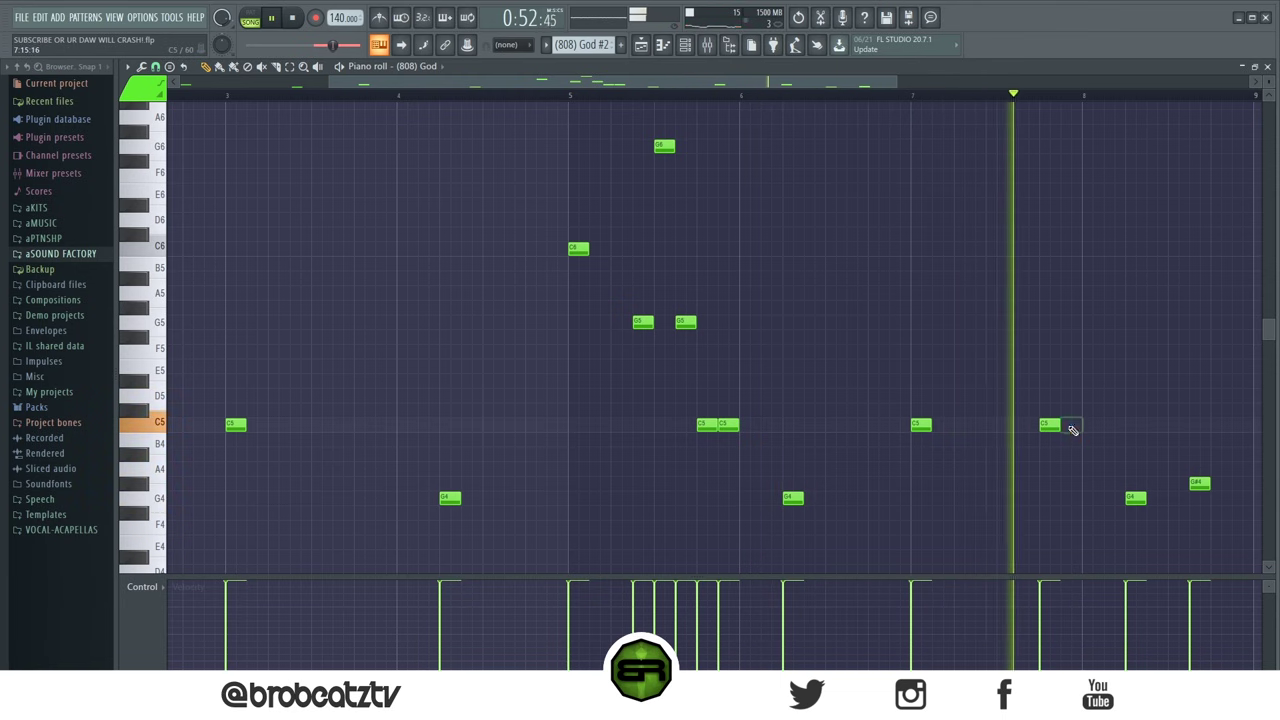
right_click(1200, 484)
key("space")
Step: In the Playlist, remove the (808) God #2 clip after bar 33 and re-place it at bar 33
left_click(641, 44)
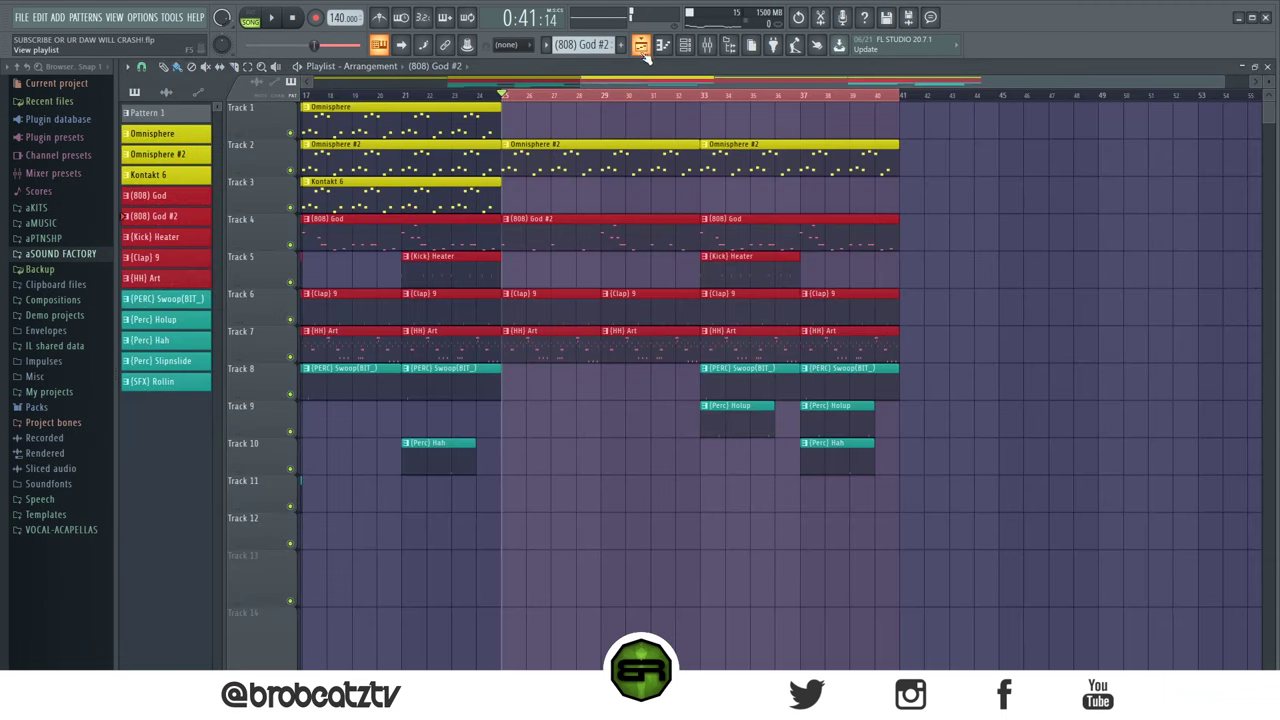
right_click(737, 218)
left_click(708, 226)
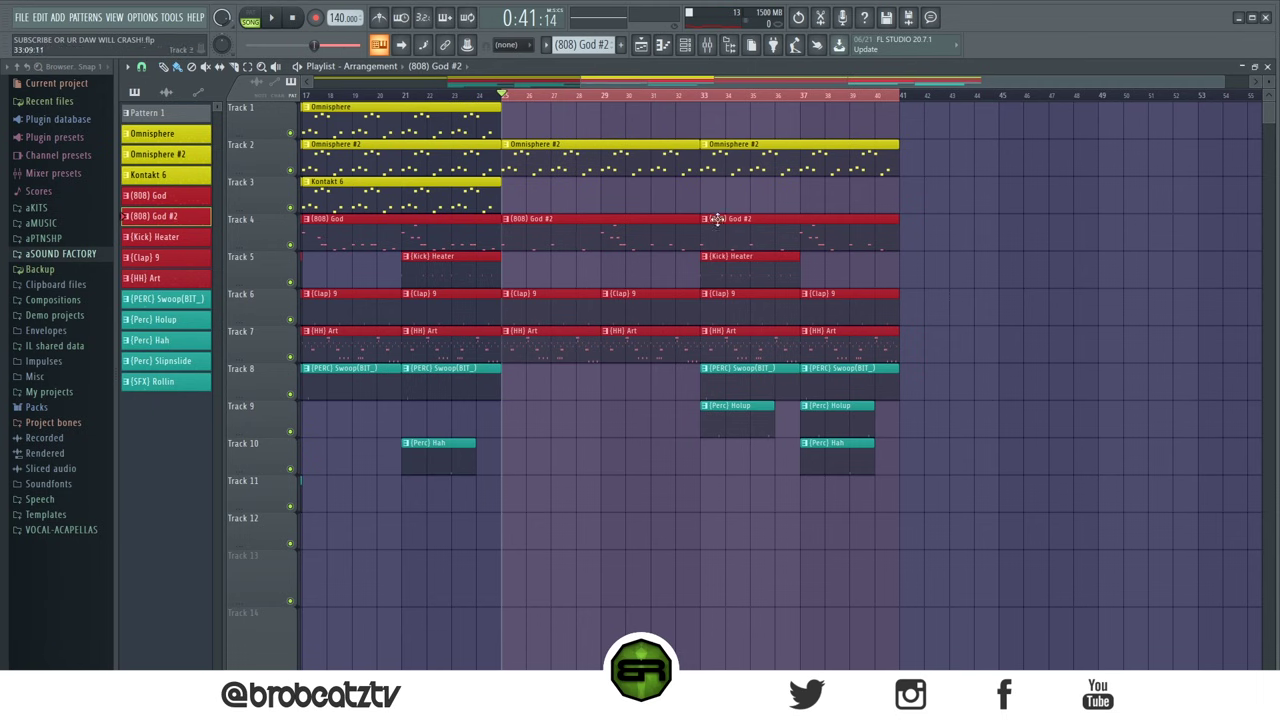
Step: Trim the bar-37 Clap, HH Art, Swoop, Holup and Hah clips to end at bar 39
left_click_drag(868, 313, 851, 466)
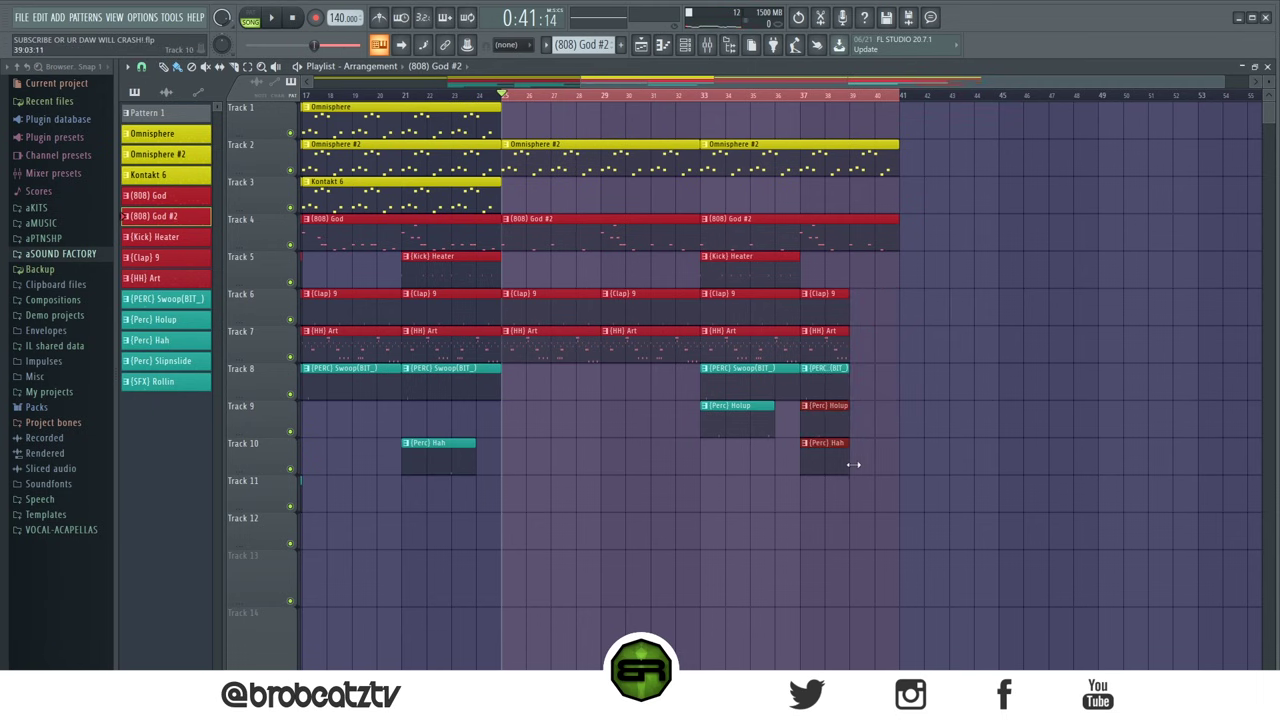
left_click_drag(827, 98, 801, 98)
left_click(816, 100)
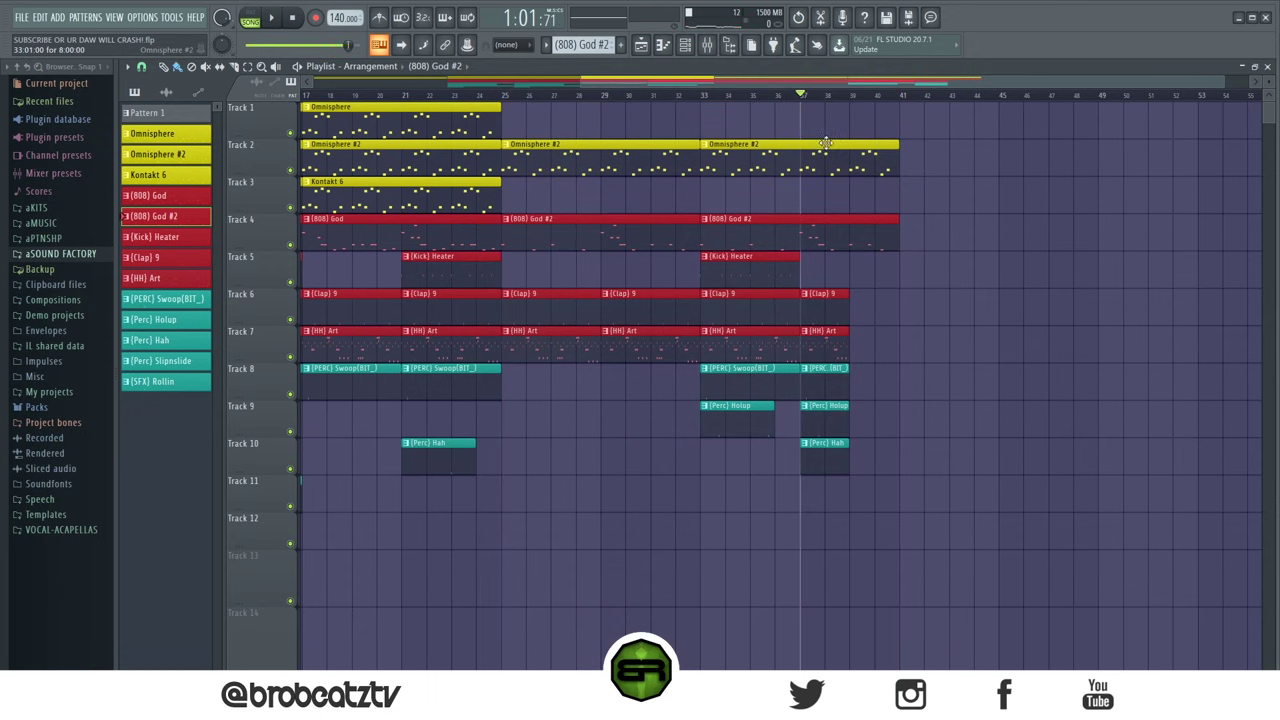
left_click_drag(587, 76, 1062, 153)
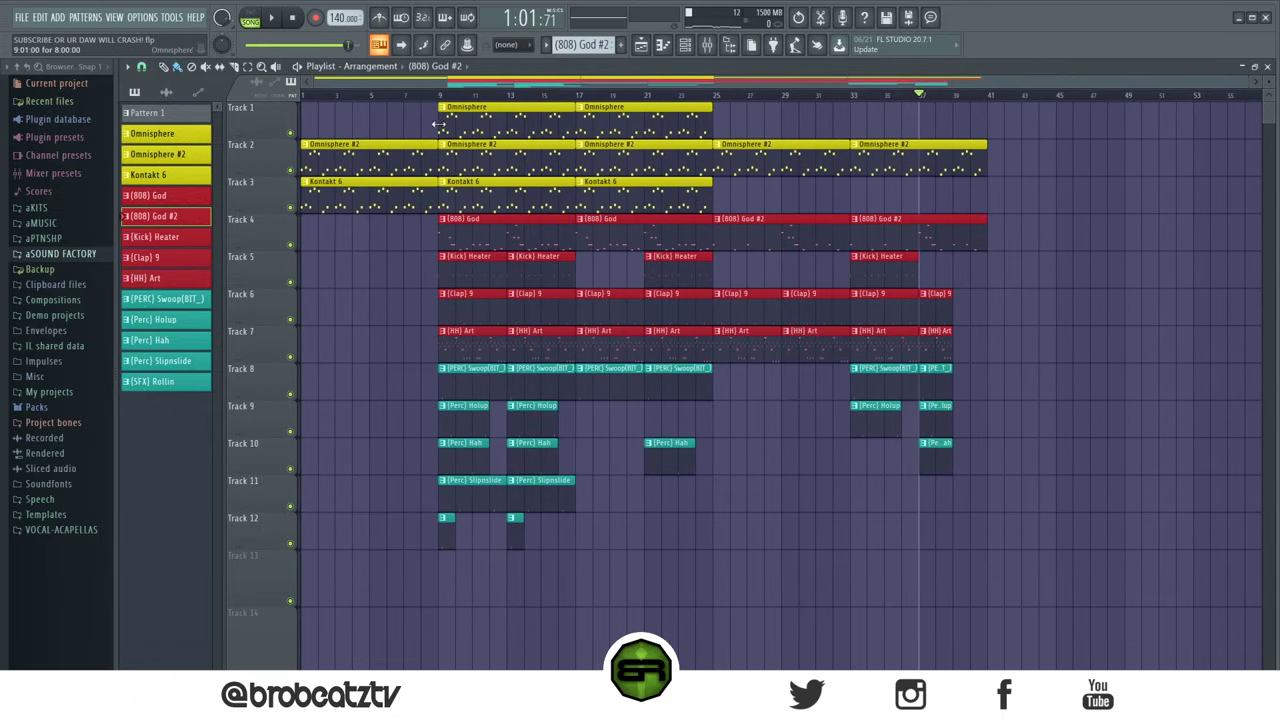
Step: Play the song, then duplicate all clips from bar 9 onward with Ctrl+B and reposition the copy
key("space")
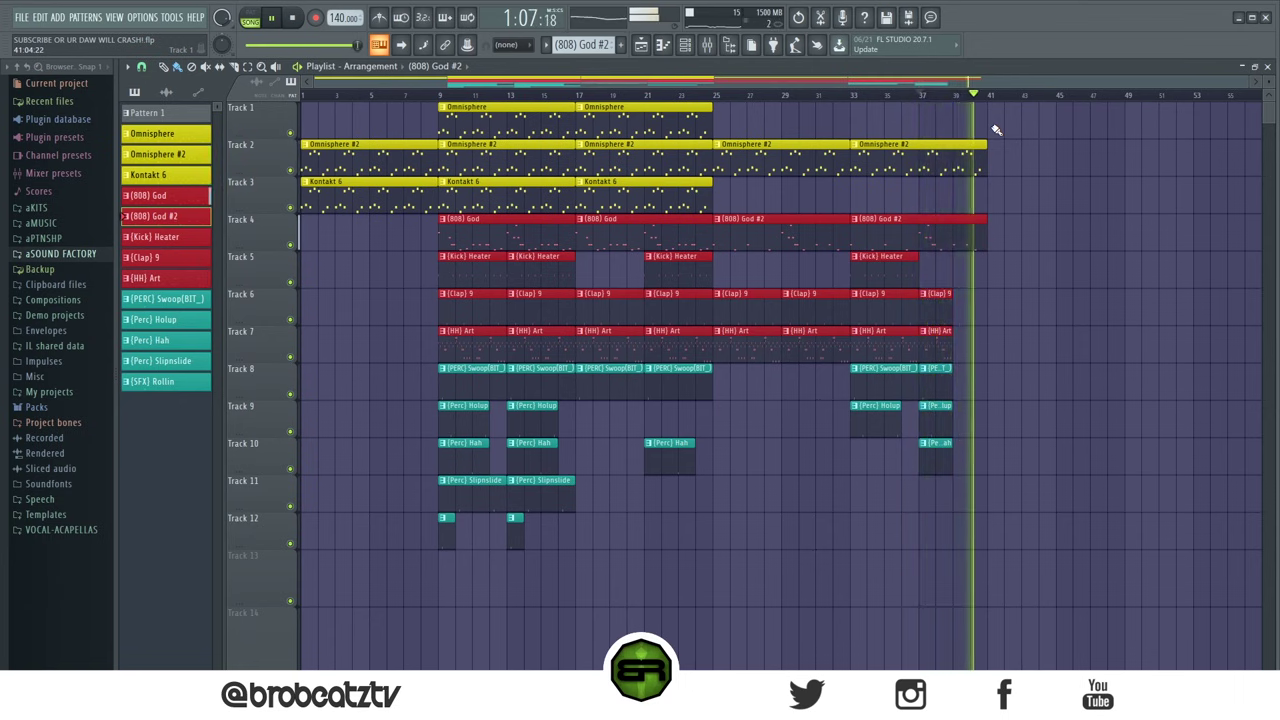
key("space")
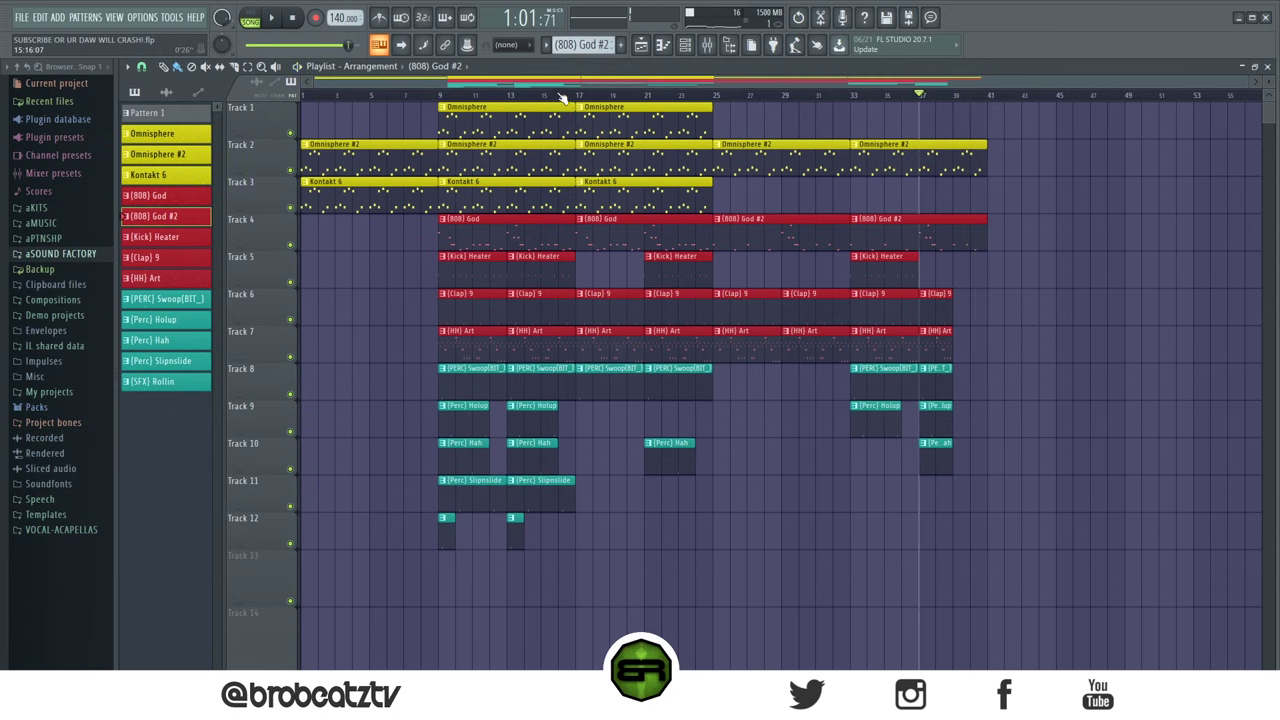
left_click_drag(447, 114, 960, 595)
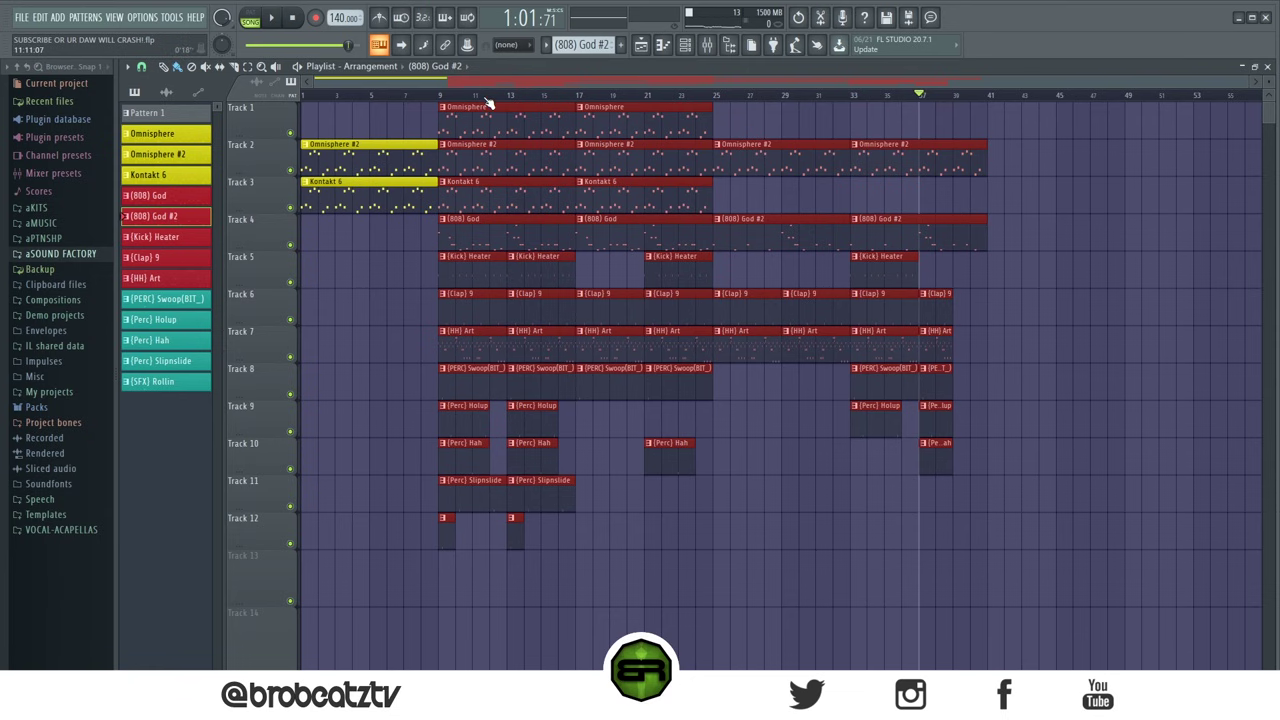
key("ctrl+b")
scroll(918, 97, "down", 1)
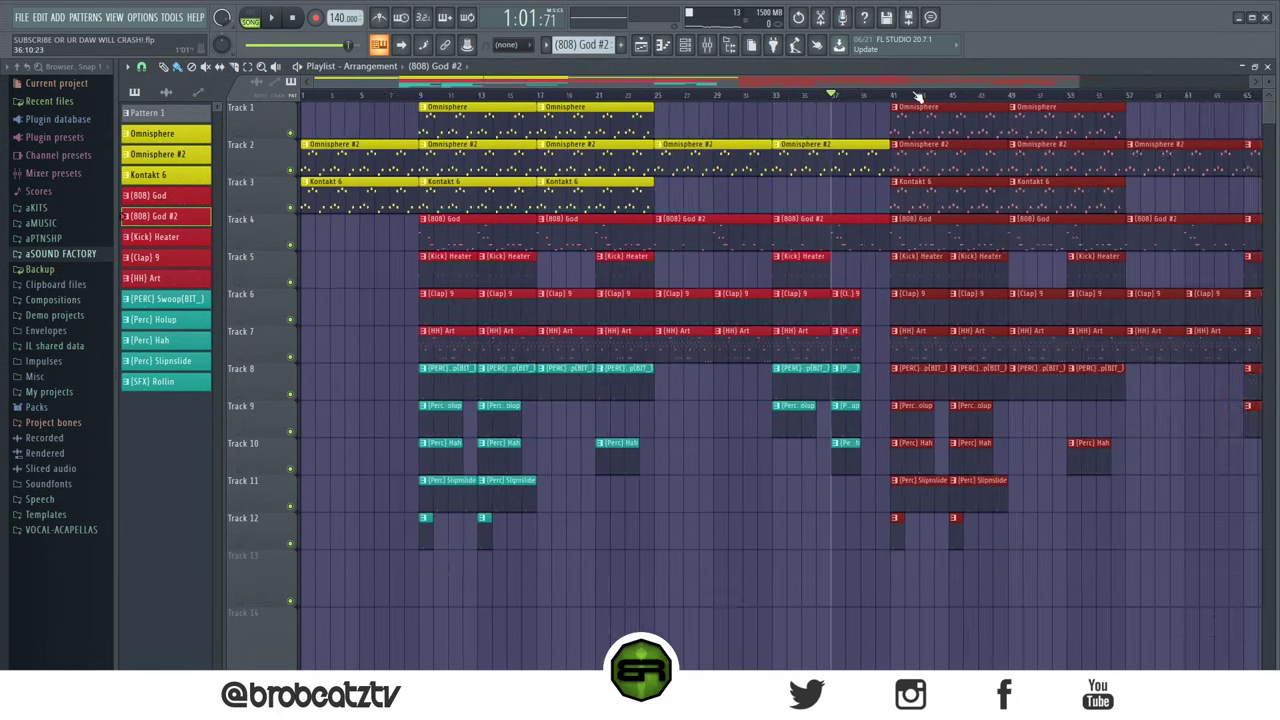
scroll(918, 97, "down", 1)
left_click_drag(803, 119, 836, 119)
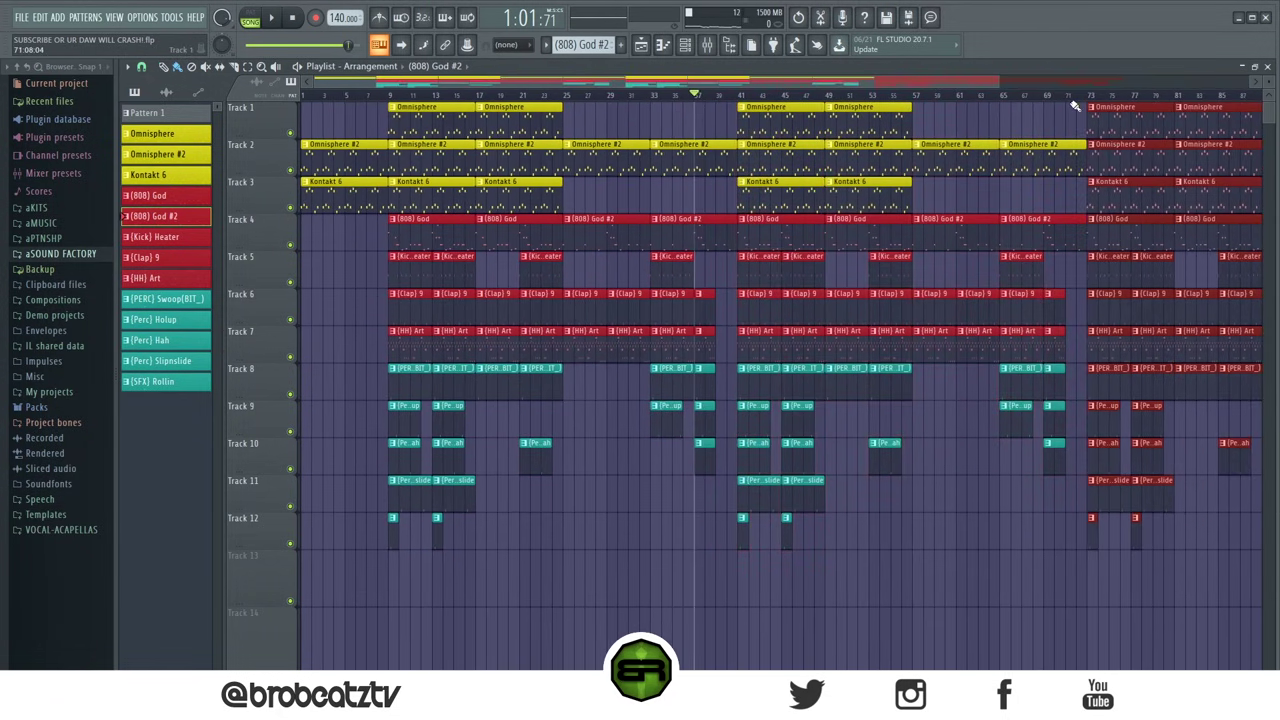
Step: Delete the clips past bar 89 and copy the Omnisphere #2 and Kontakt 6 clips to bar 89
scroll(1074, 103, "down", 3)
scroll(1066, 110, "up", 3)
scroll(1045, 95, "down", 3)
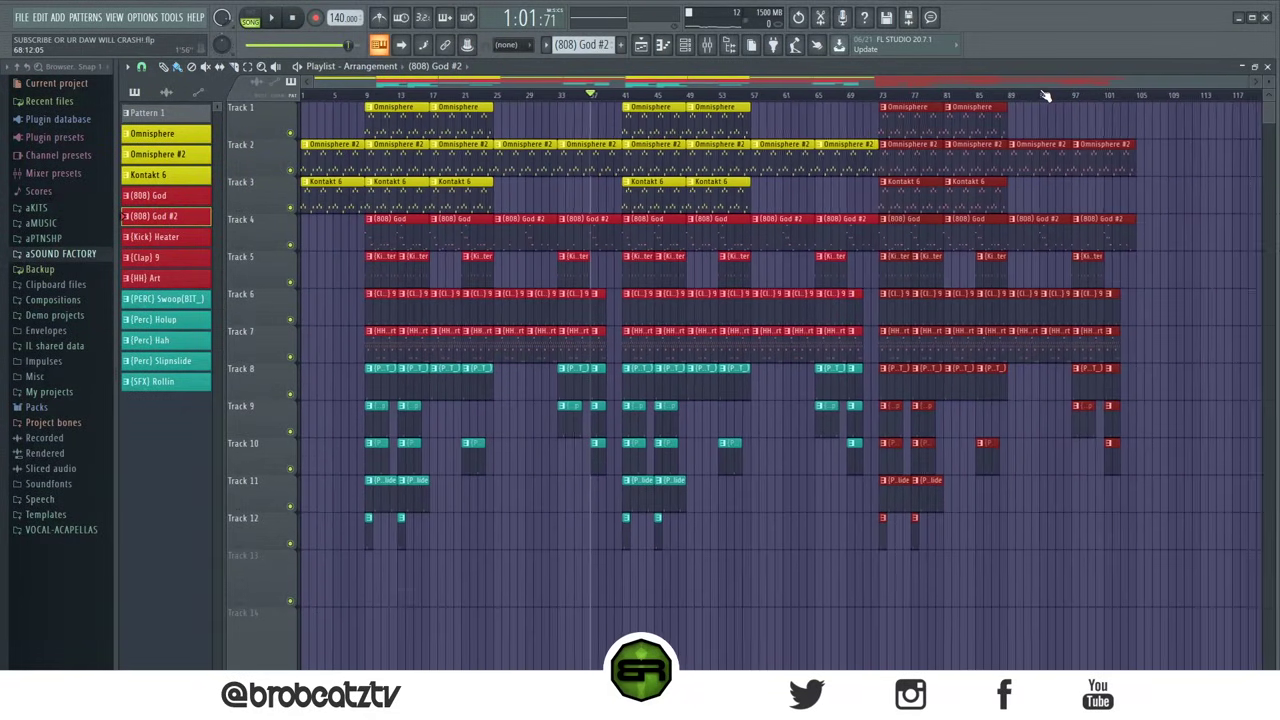
left_click_drag(1188, 140, 1022, 472)
key("Delete")
left_click_drag(366, 138, 1034, 210)
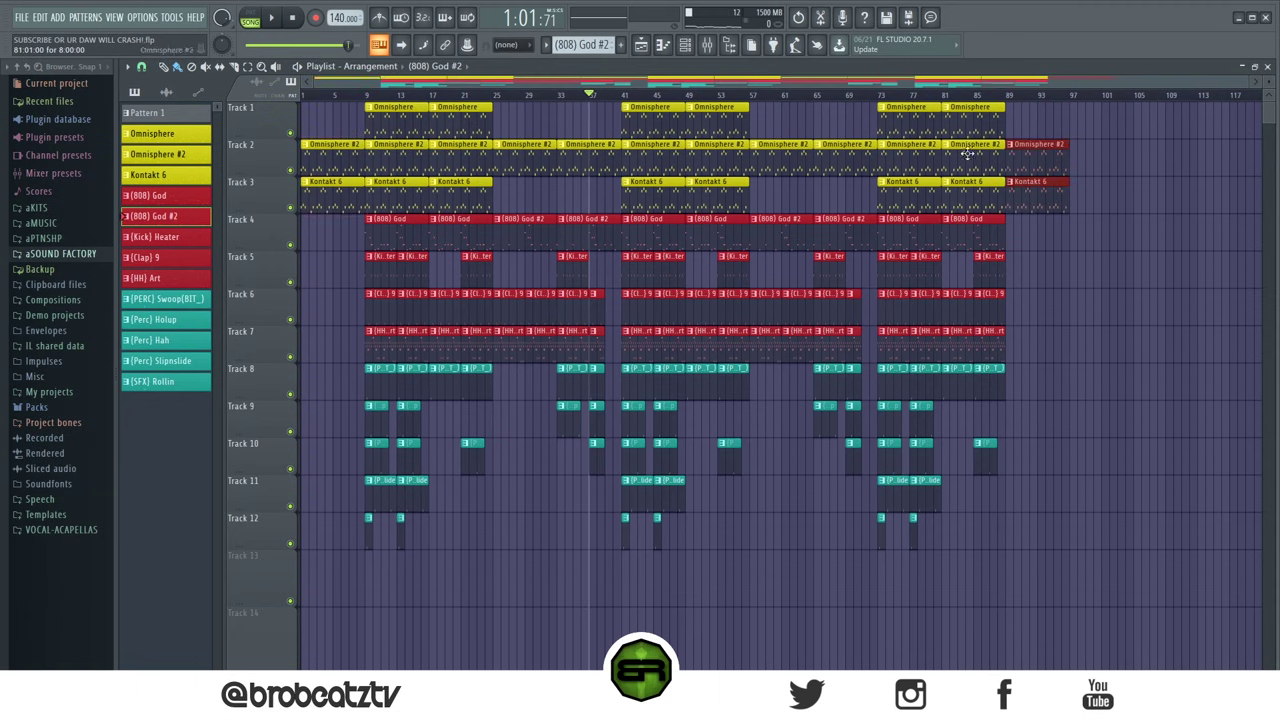
mouse_move(1006, 100)
left_mouse_down()
mouse_move(1037, 104)
mouse_move(284, 112)
left_mouse_up()
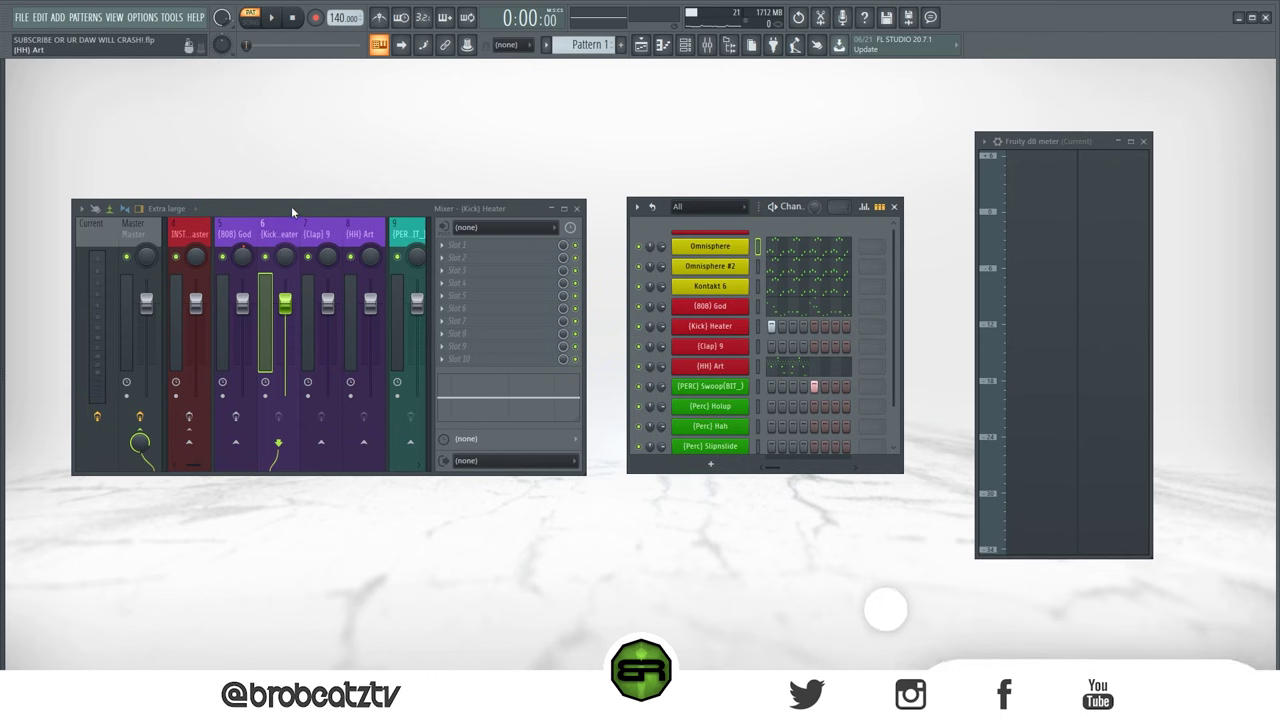
key("space")
key("space")
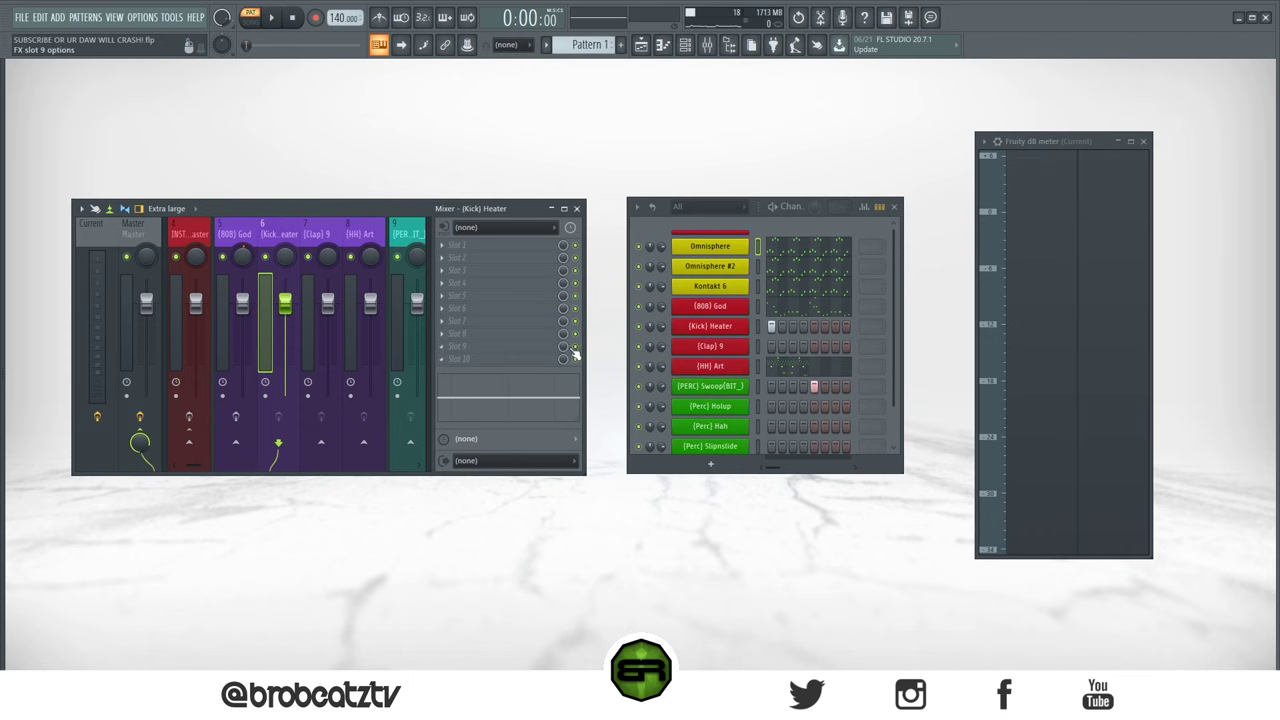
left_click(685, 248)
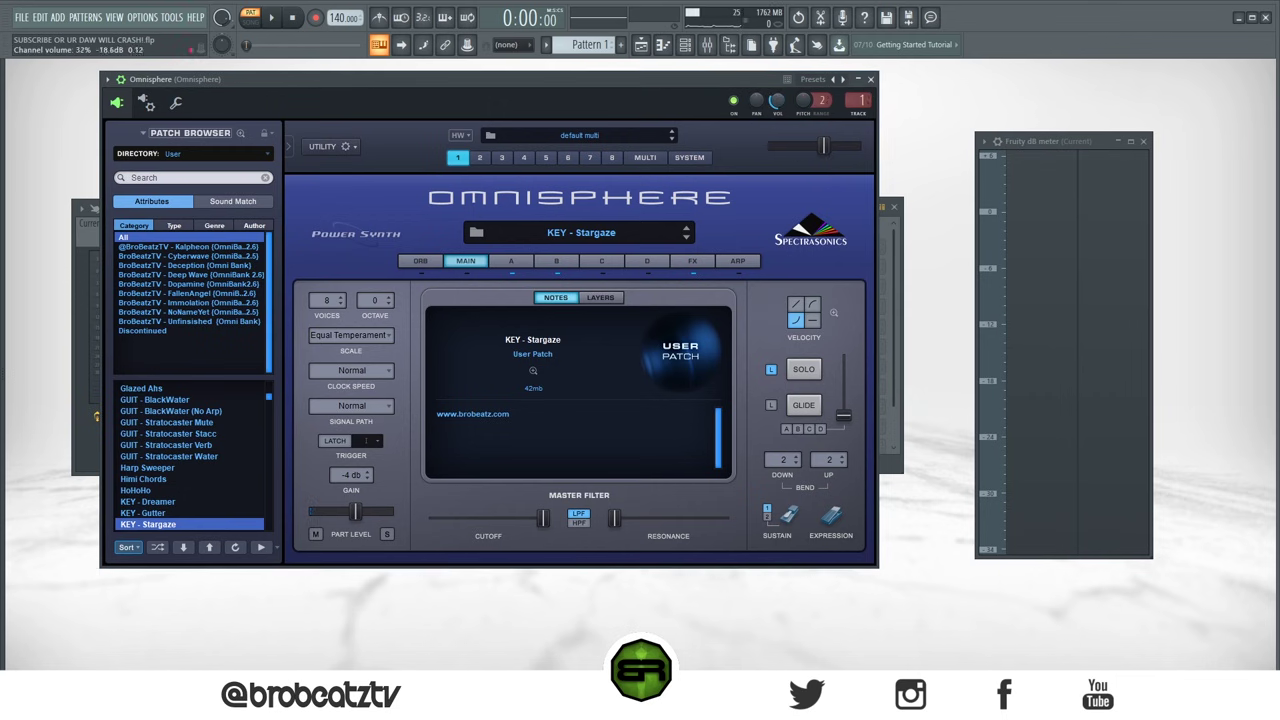
right_click(782, 104)
left_click(795, 114)
left_click(870, 79)
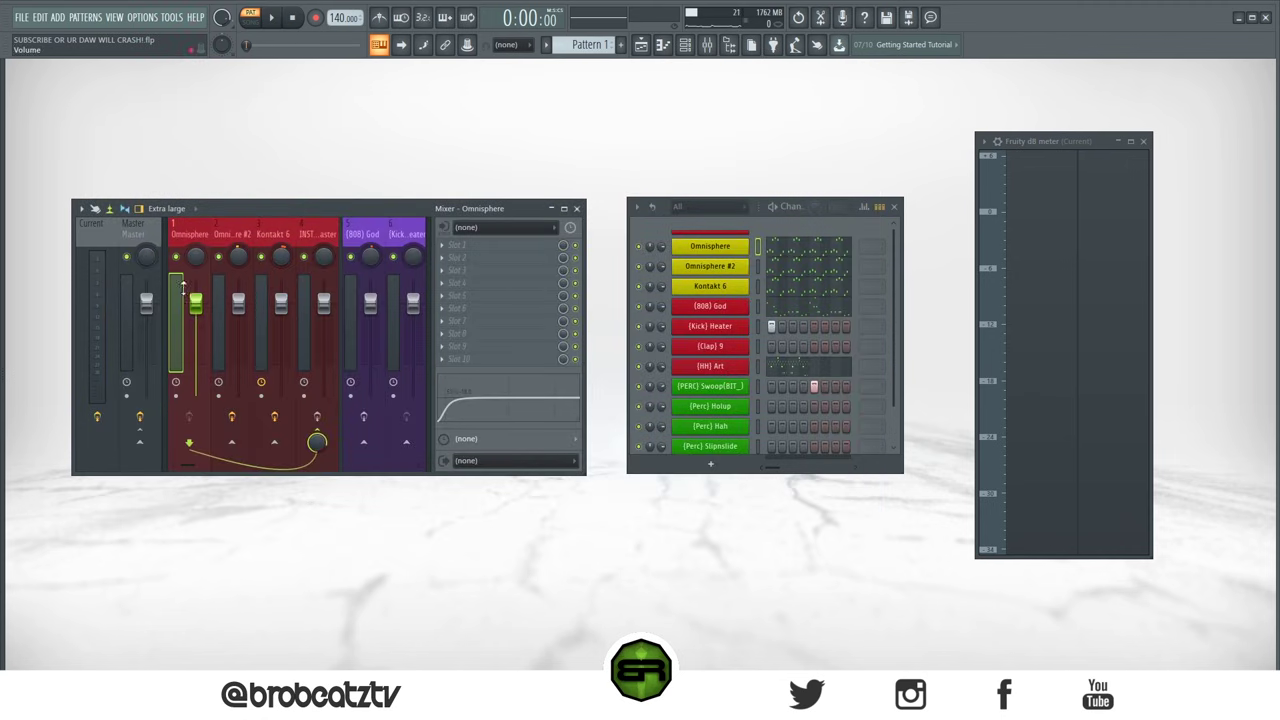
left_click(672, 250)
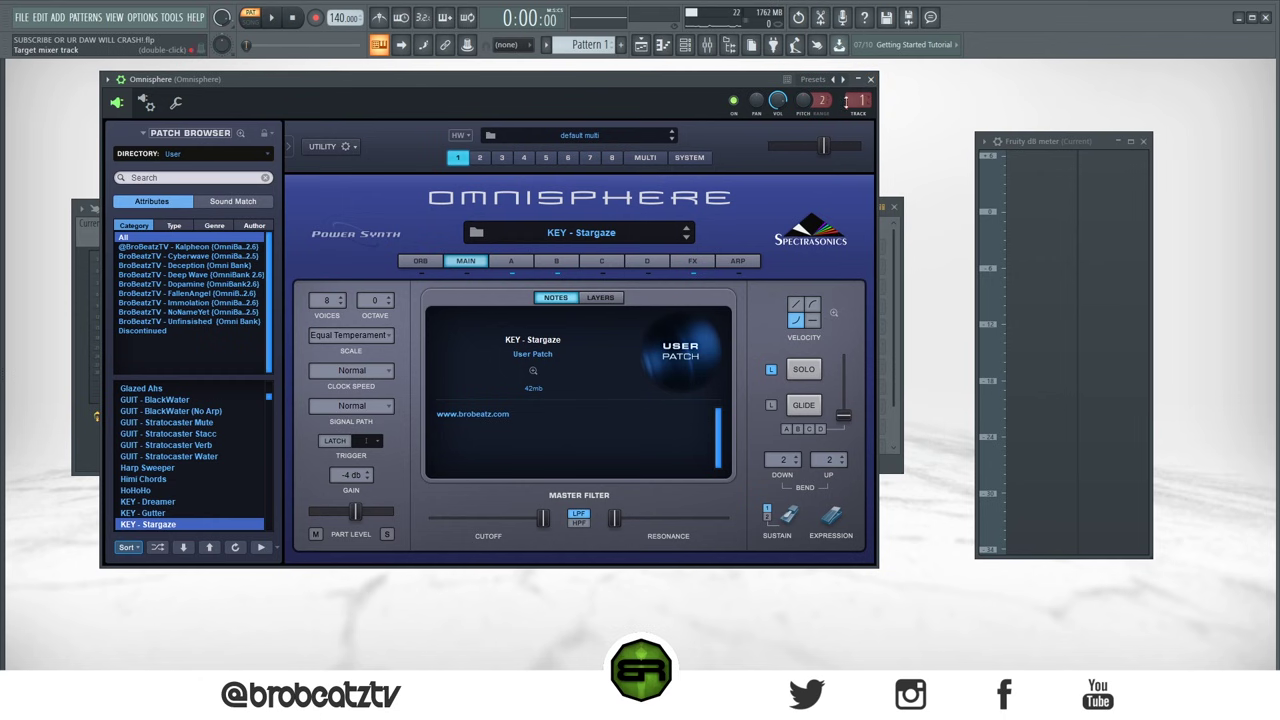
left_click(870, 79)
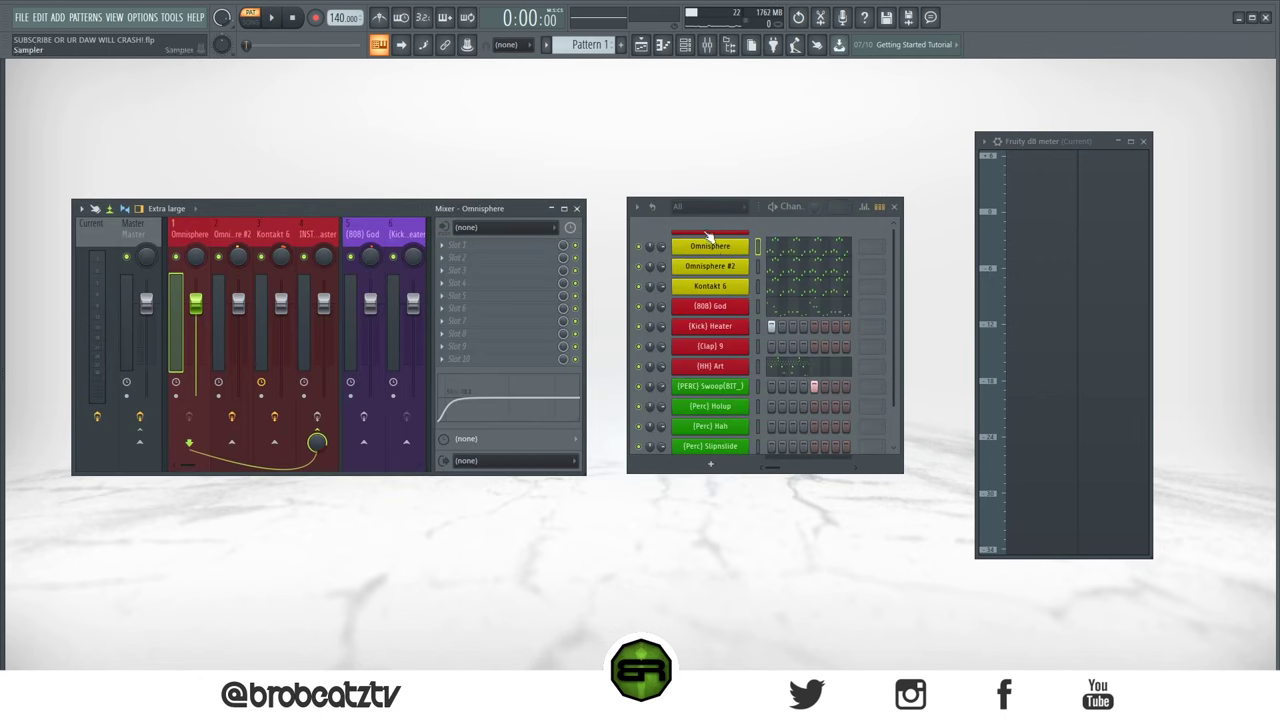
right_click(661, 307)
Step: Route the Omnisphere through SFX Rollin channels to consecutive mixer tracks, starting at the Omnisphere insert
left_click(672, 318)
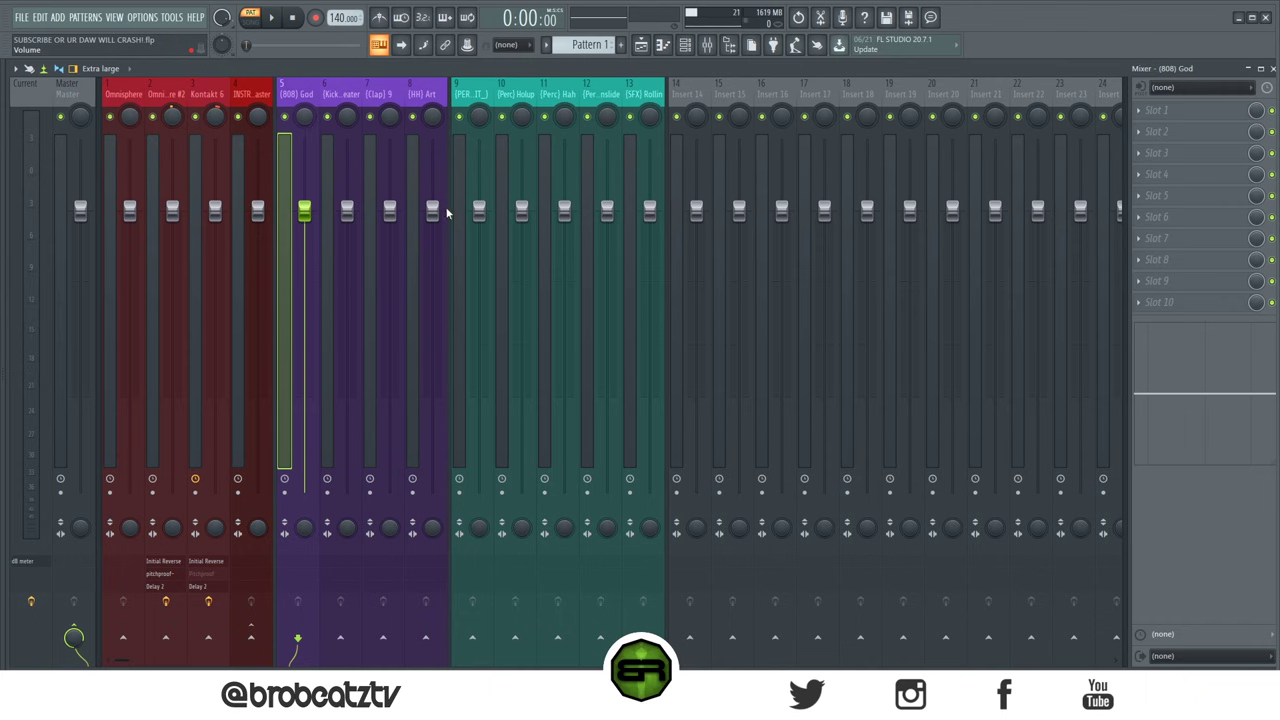
left_click(685, 47)
left_click_drag(794, 208, 842, 145)
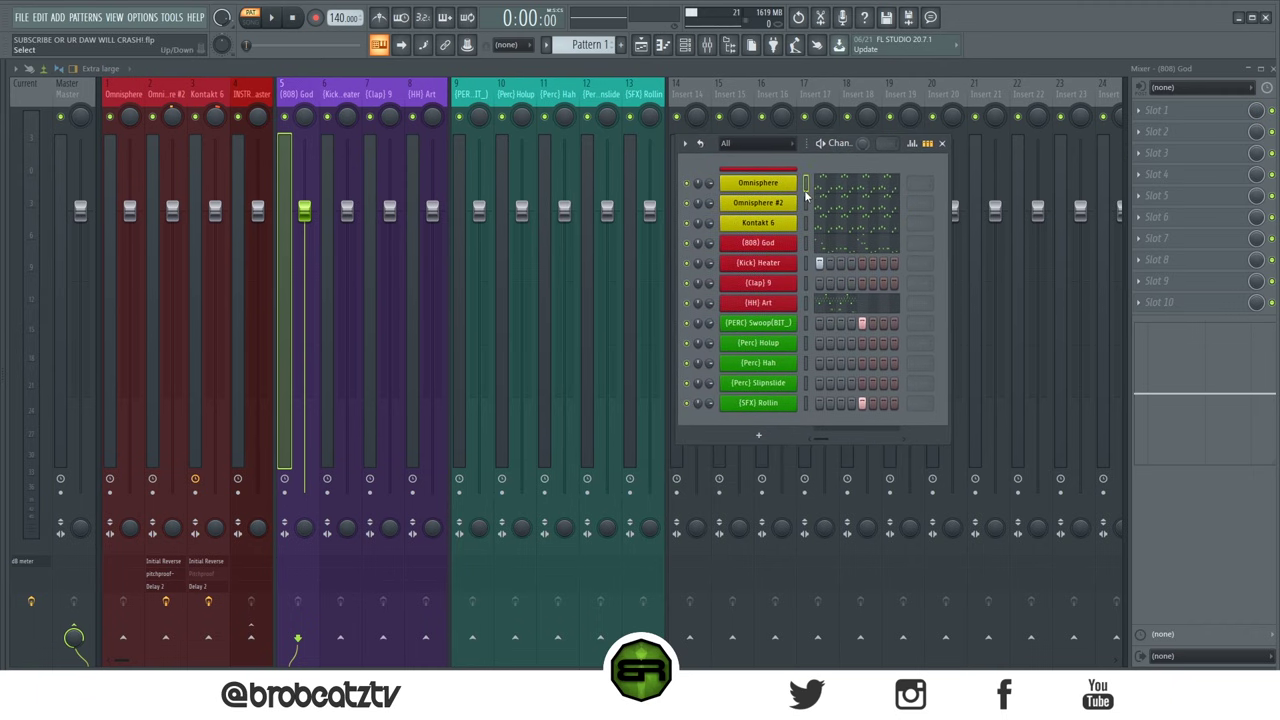
left_click_drag(806, 195, 806, 408)
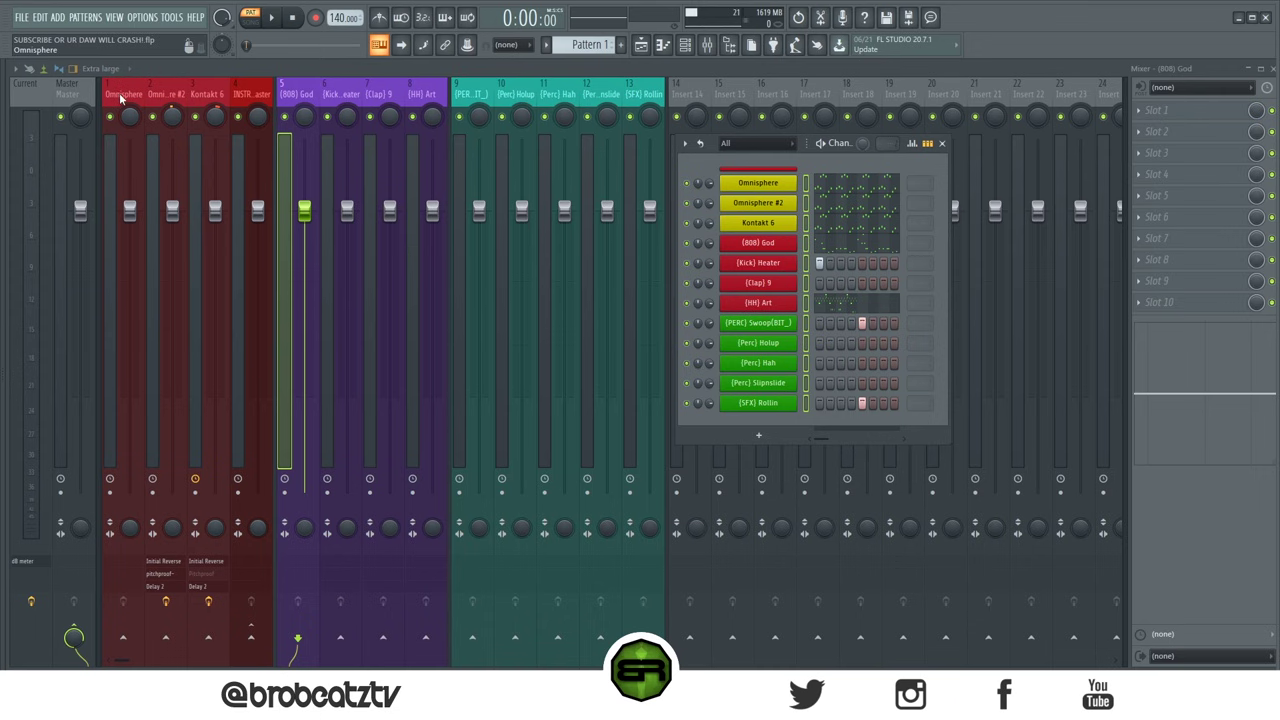
right_click(120, 97)
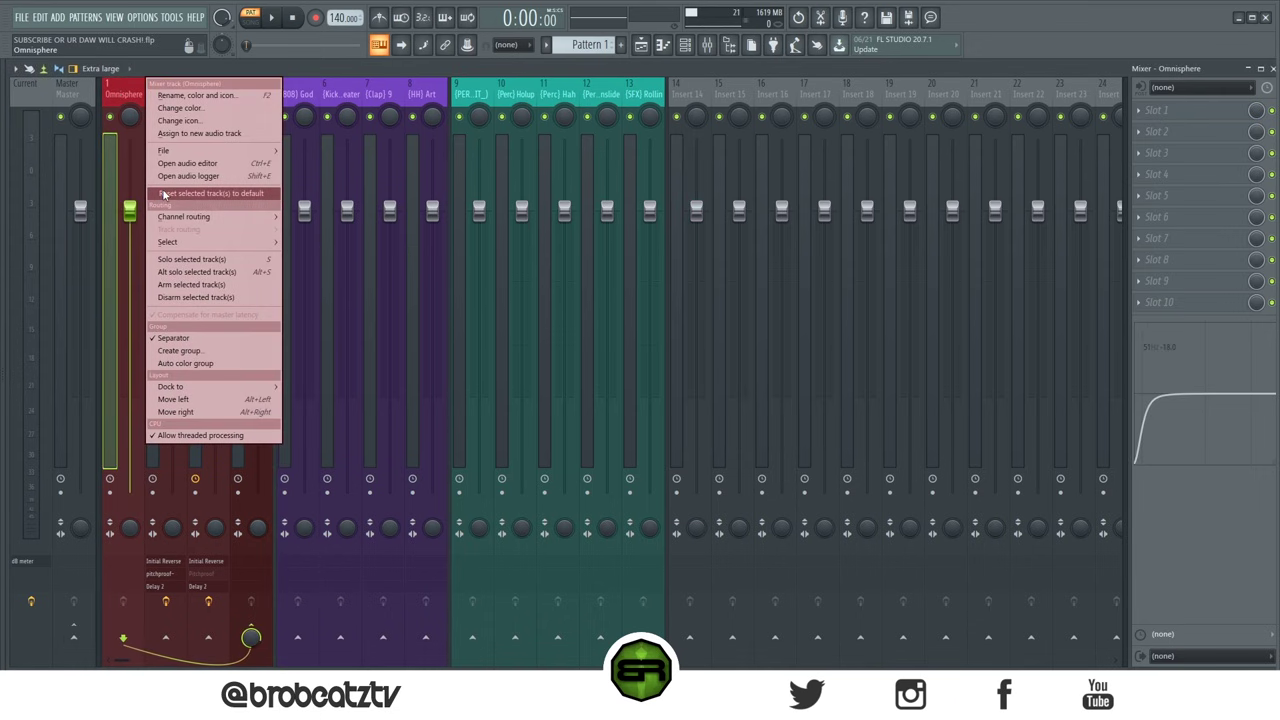
mouse_move(182, 216)
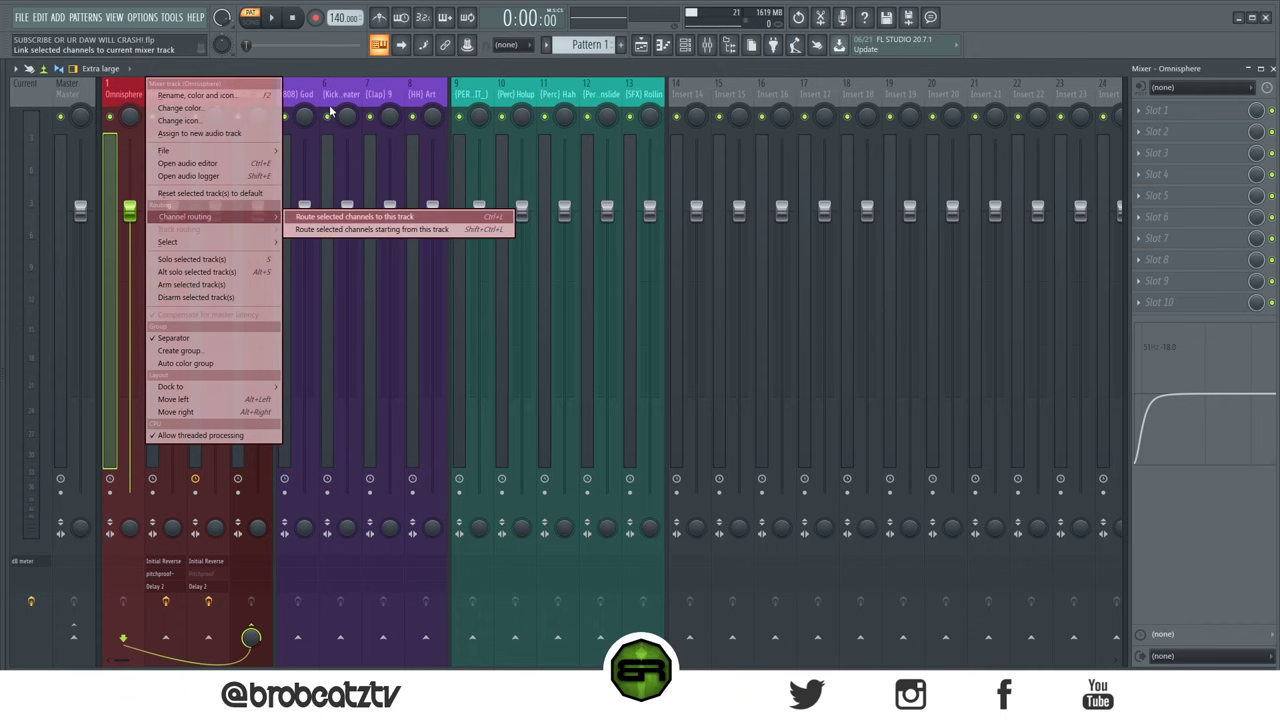
left_click(381, 231)
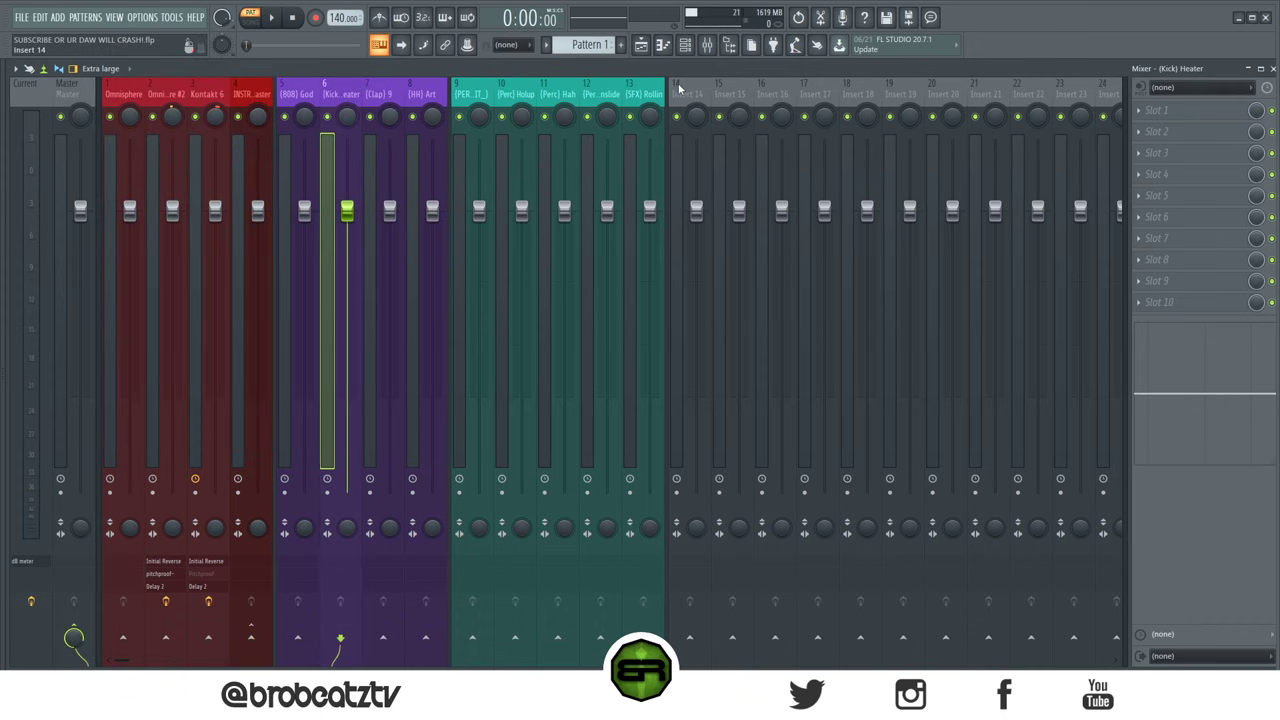
Step: Try turquoise and blue colours on the (808) God to HH Art tracks without applying them
left_click(641, 94)
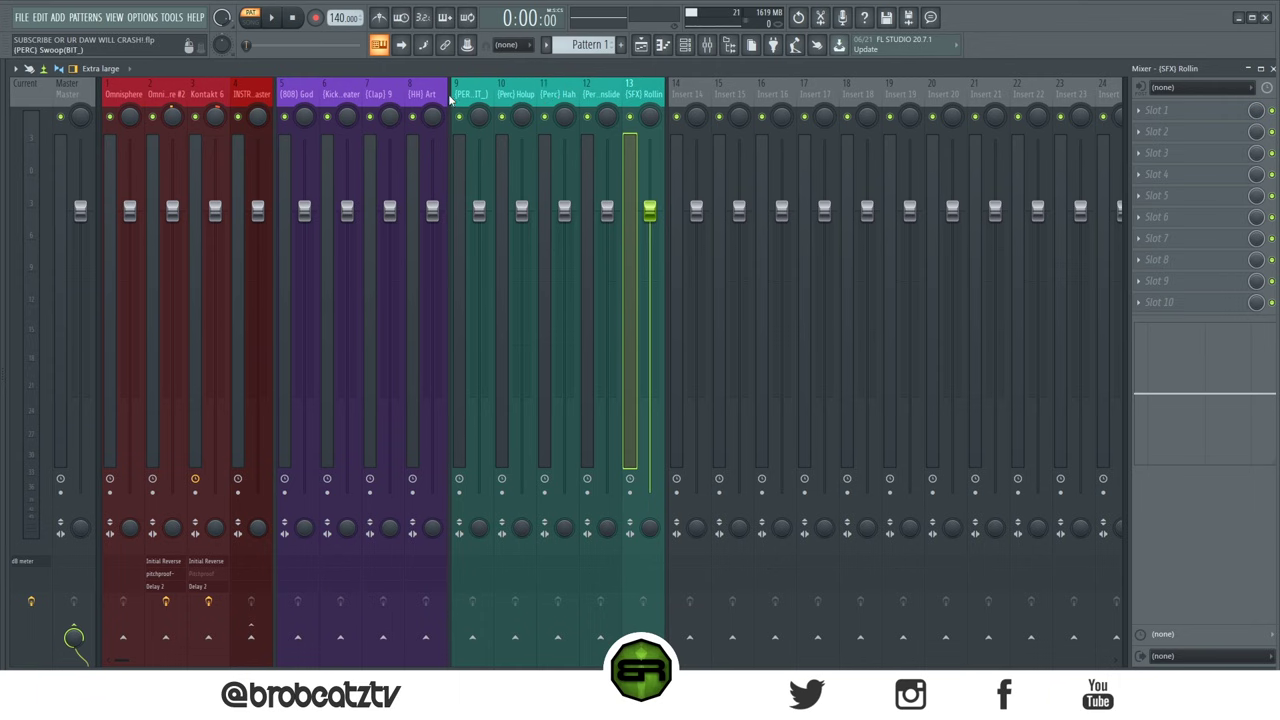
left_click(422, 95)
left_click_drag(306, 95, 424, 97)
right_click(427, 98)
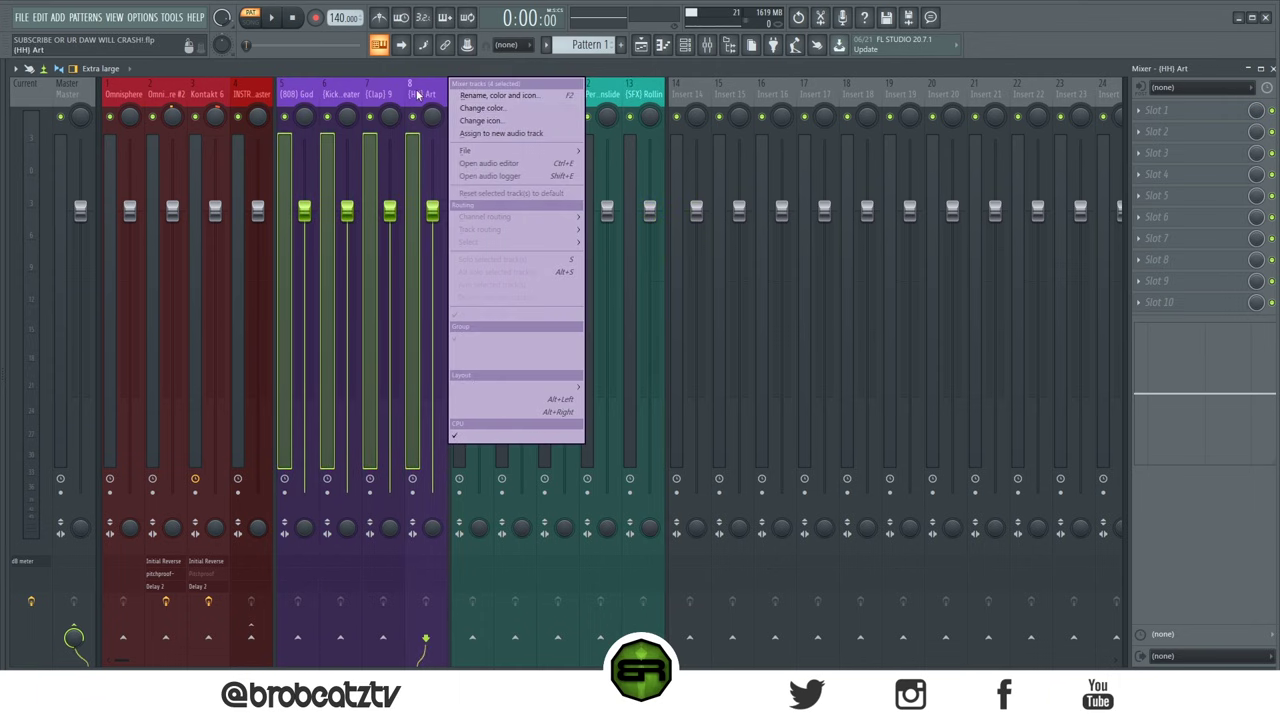
left_click(462, 109)
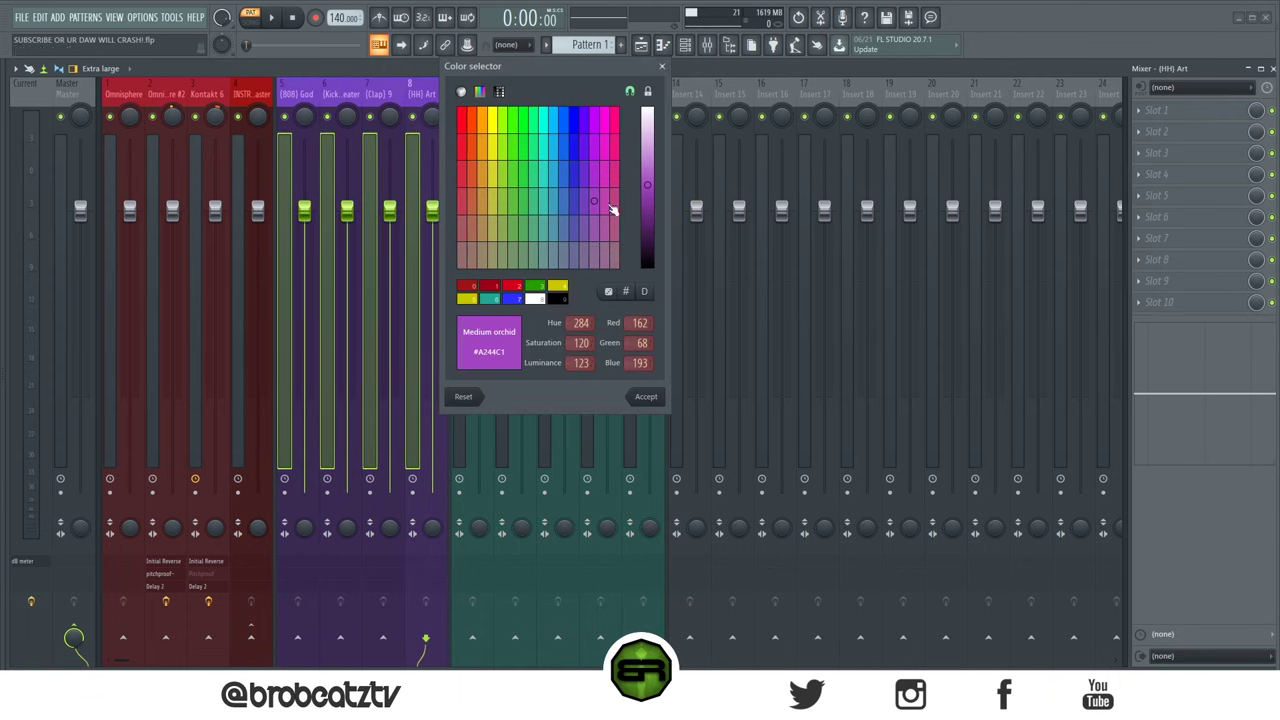
left_click(549, 171)
left_click(584, 152)
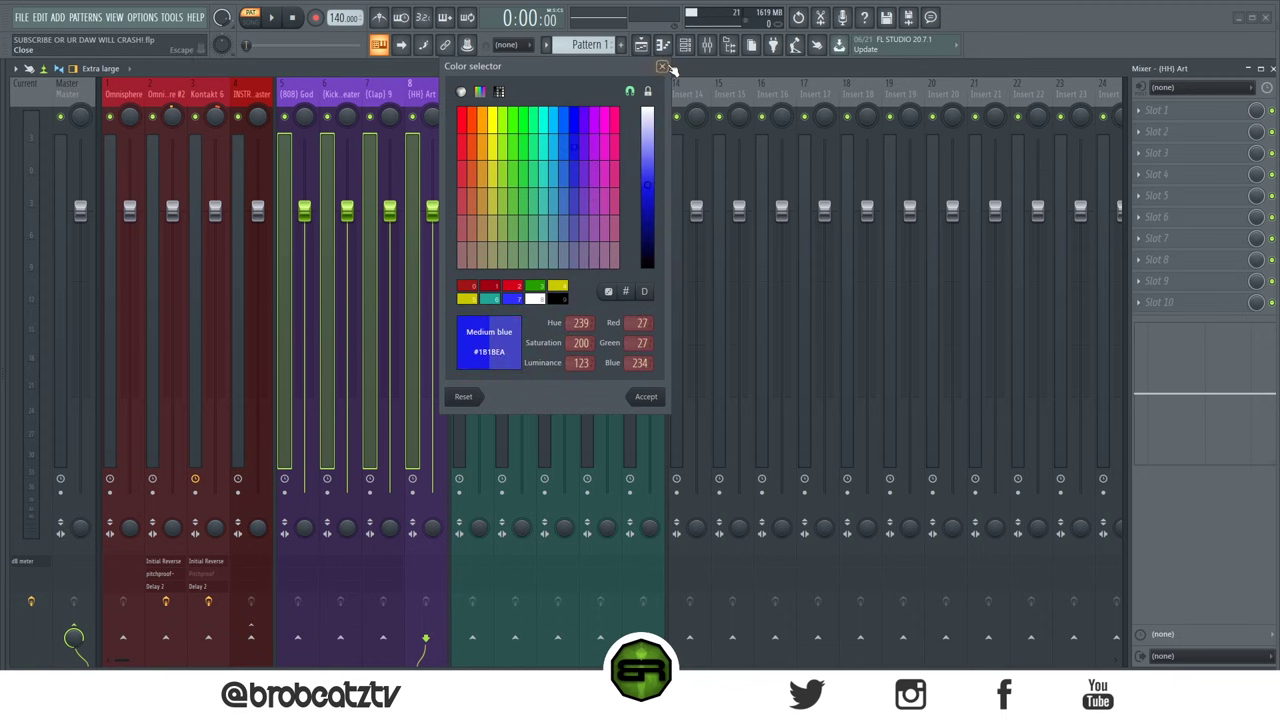
left_click(661, 66)
Step: Colour the empty inserts 14–17 blue
left_click(474, 94)
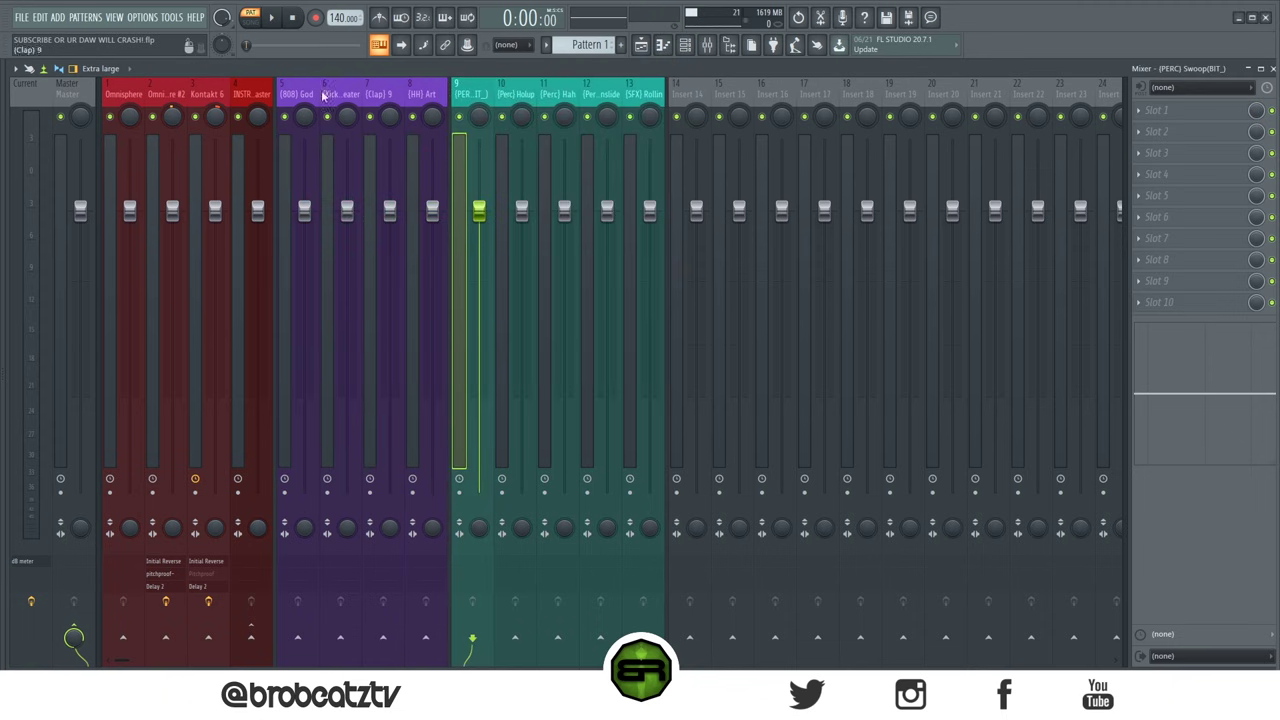
left_click(288, 95)
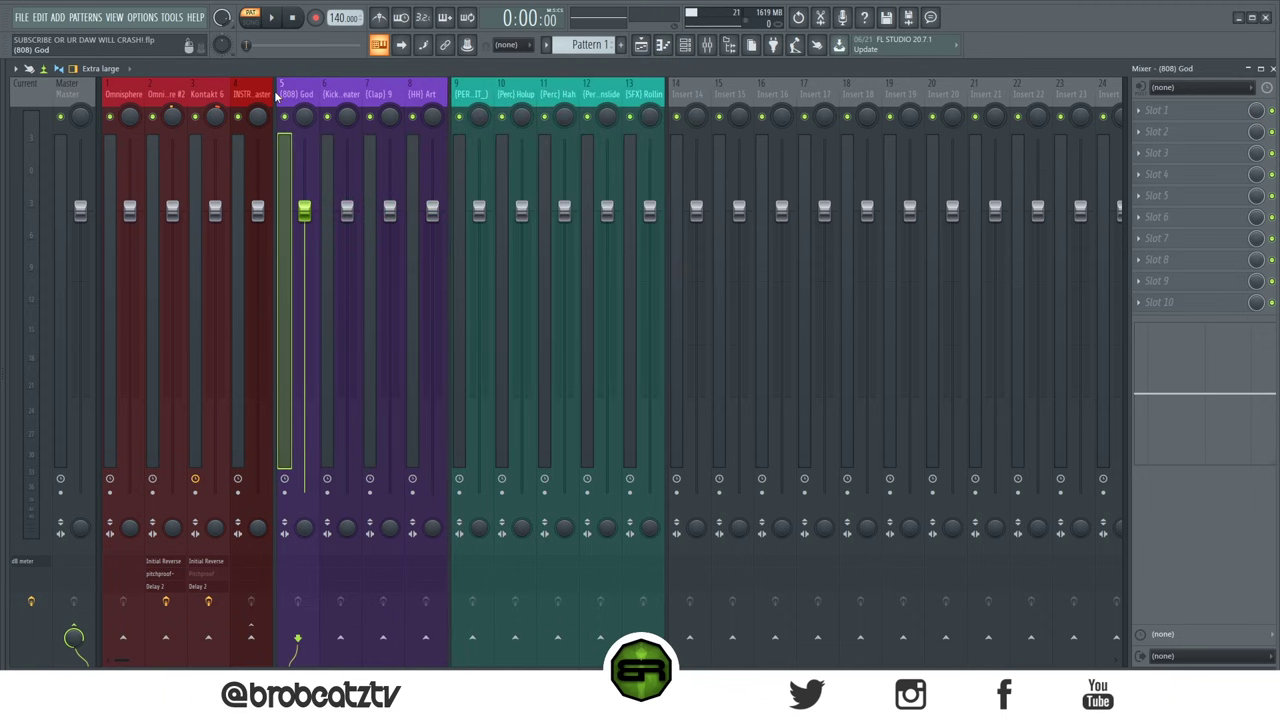
left_click(407, 96)
left_click(456, 95)
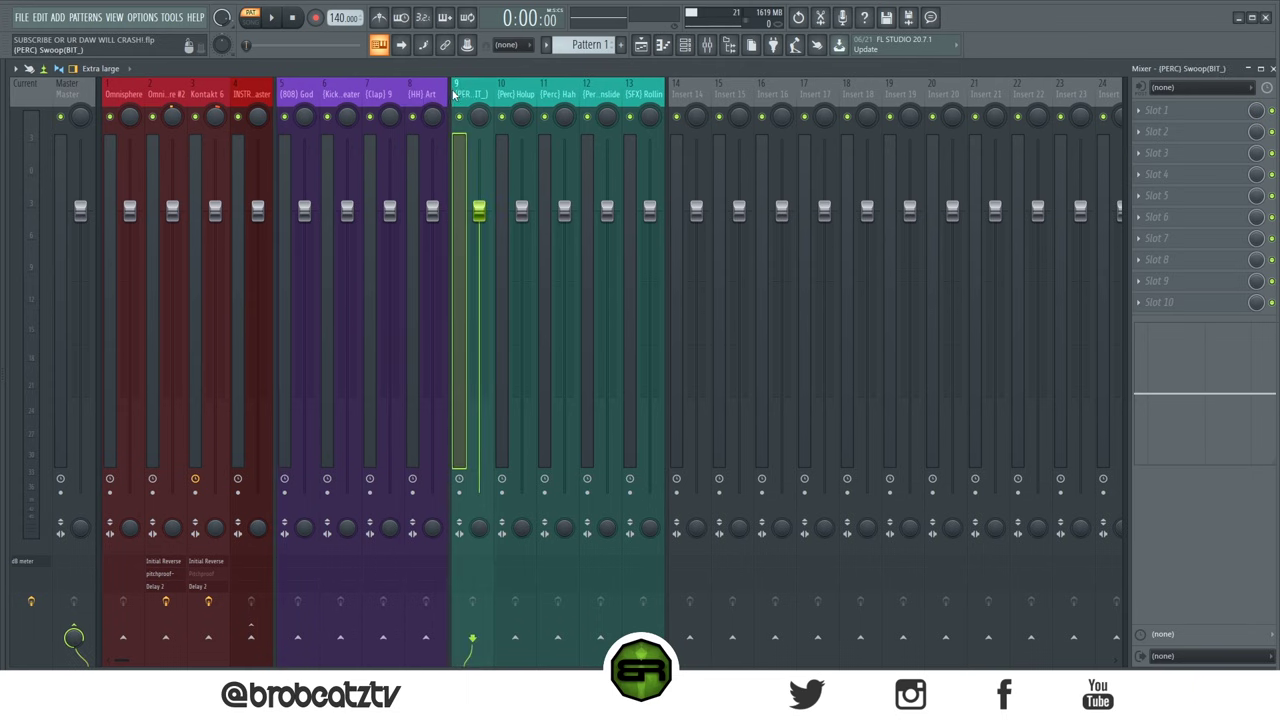
left_click(766, 94)
left_click_drag(680, 94, 805, 94)
right_click(758, 90)
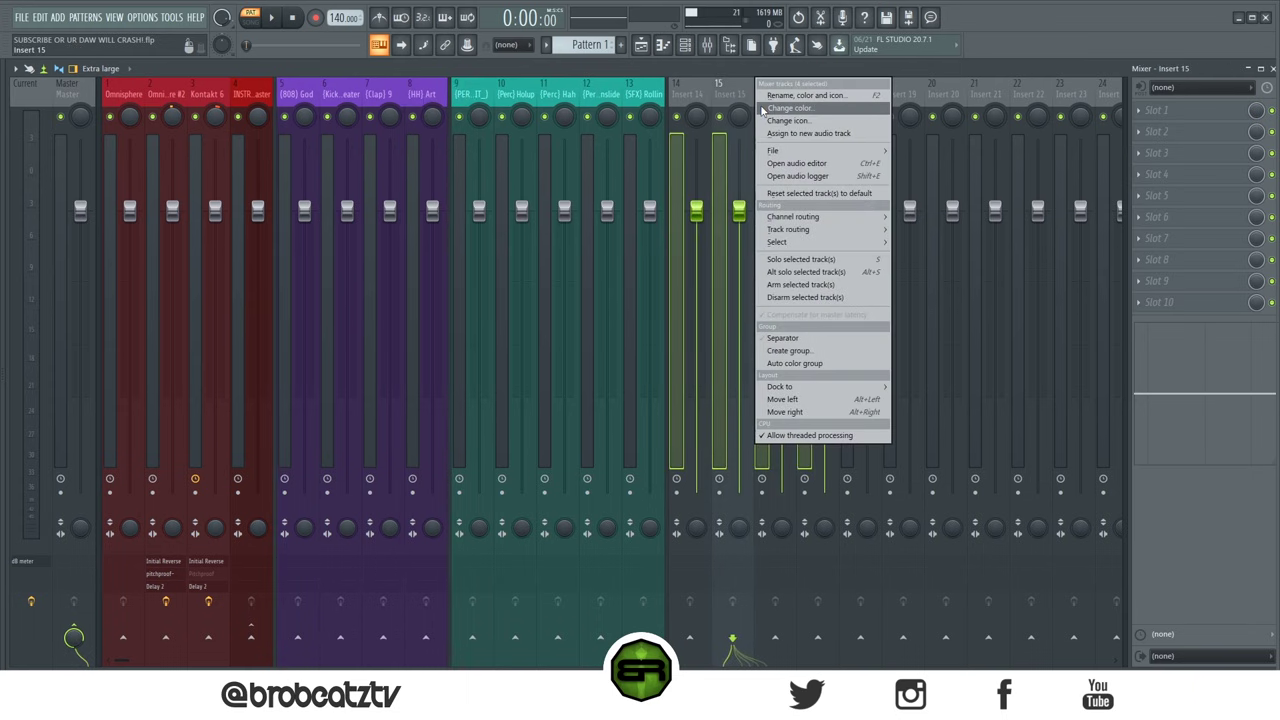
left_click(762, 108)
left_click(874, 149)
left_click(950, 395)
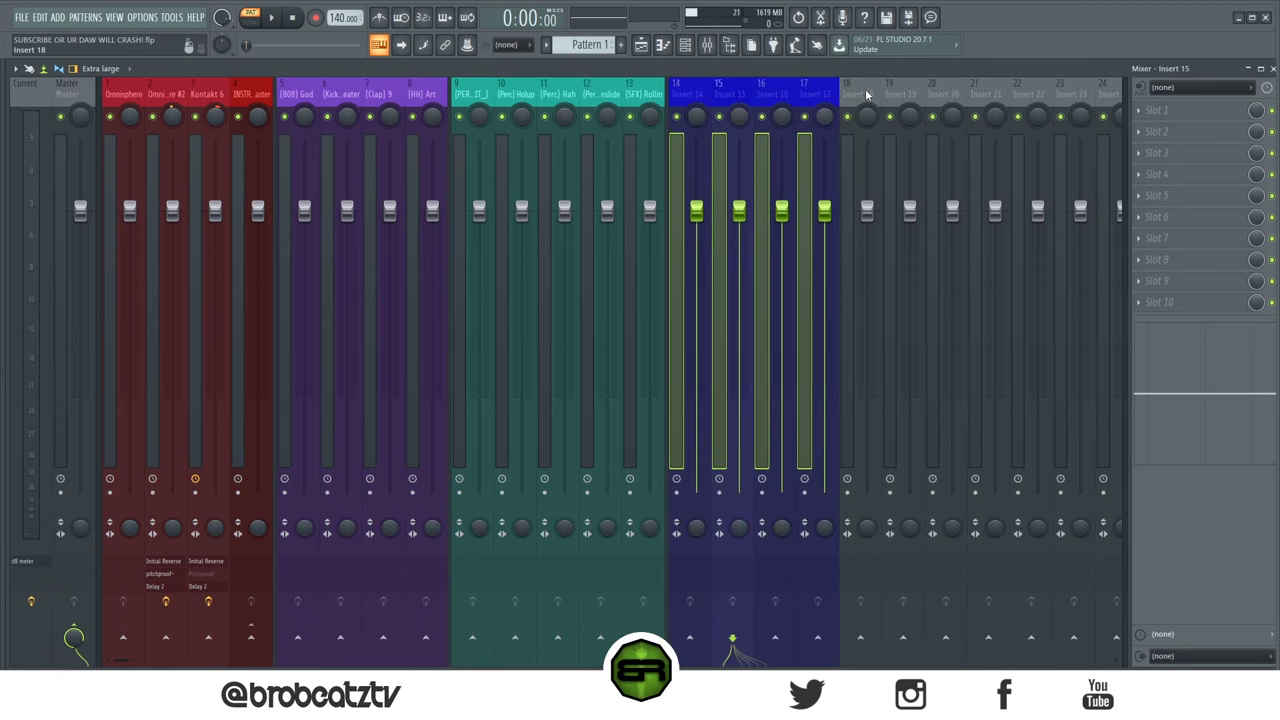
Step: Colour inserts 18–20 Gold
left_click_drag(862, 95, 940, 95)
right_click(945, 92)
left_click(990, 110)
left_click(1013, 119)
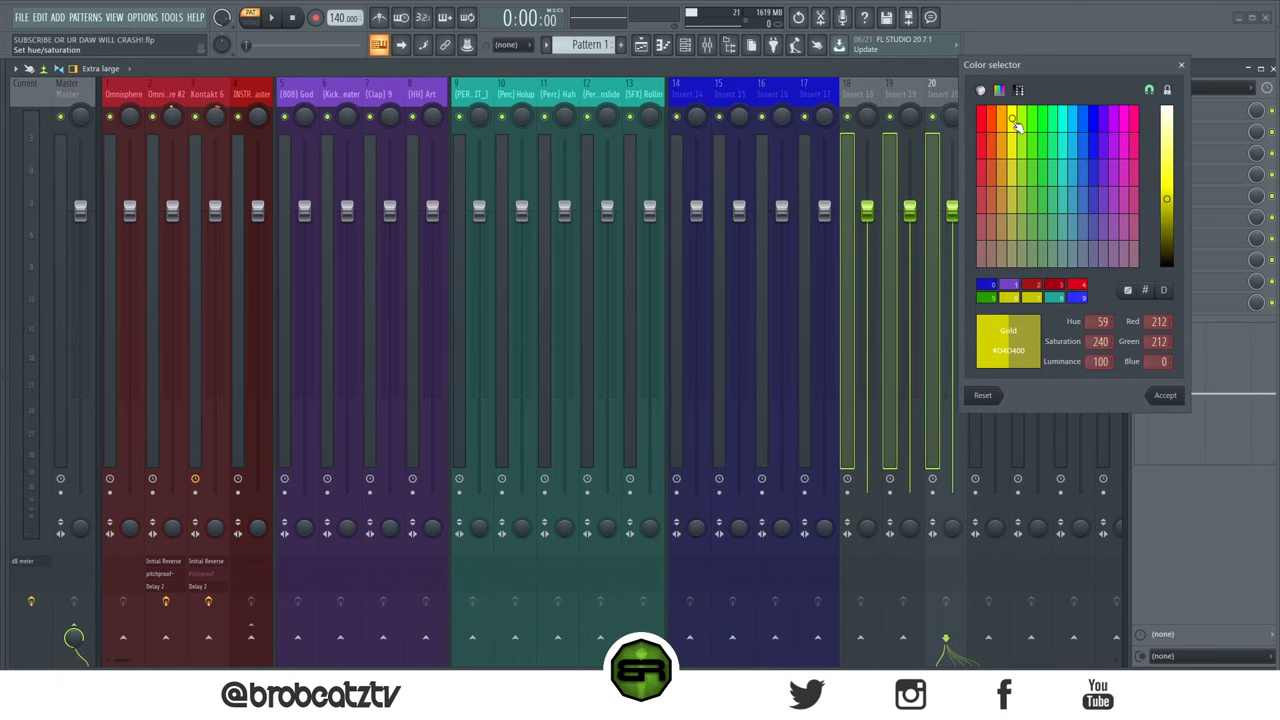
left_click(1165, 395)
Step: Add a separator gap before Insert 18
left_click(818, 92)
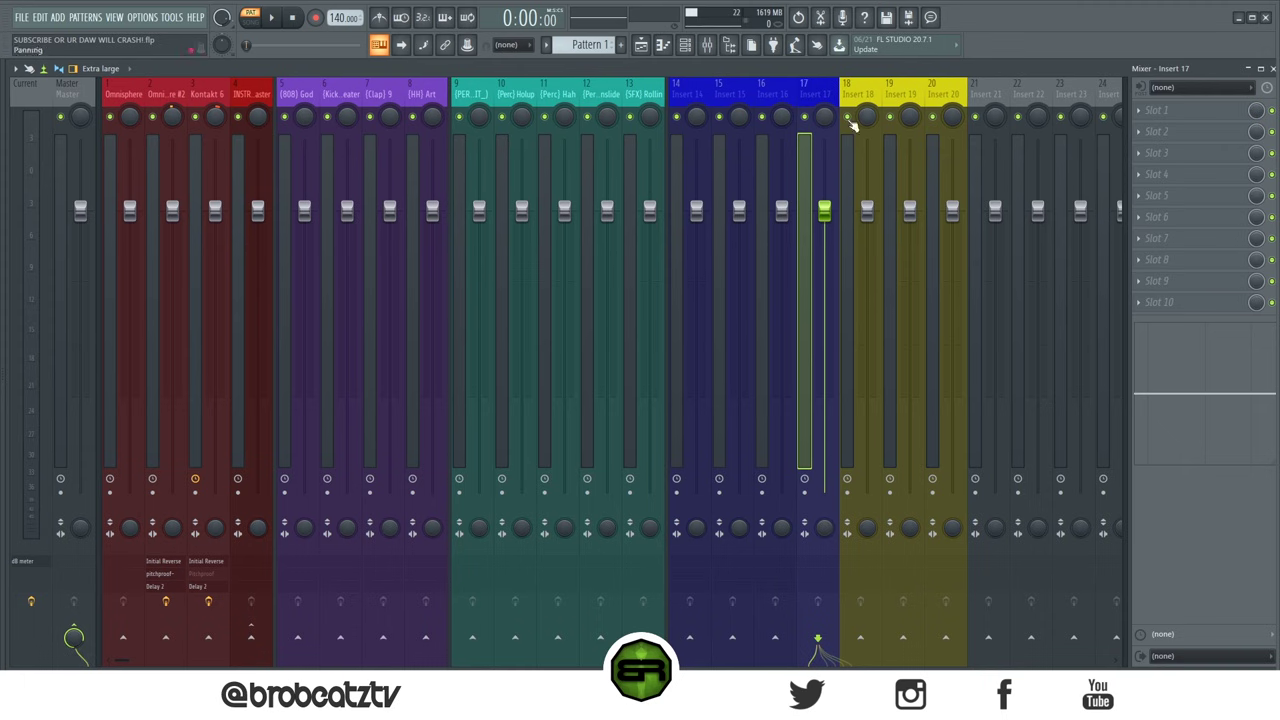
left_click(849, 97)
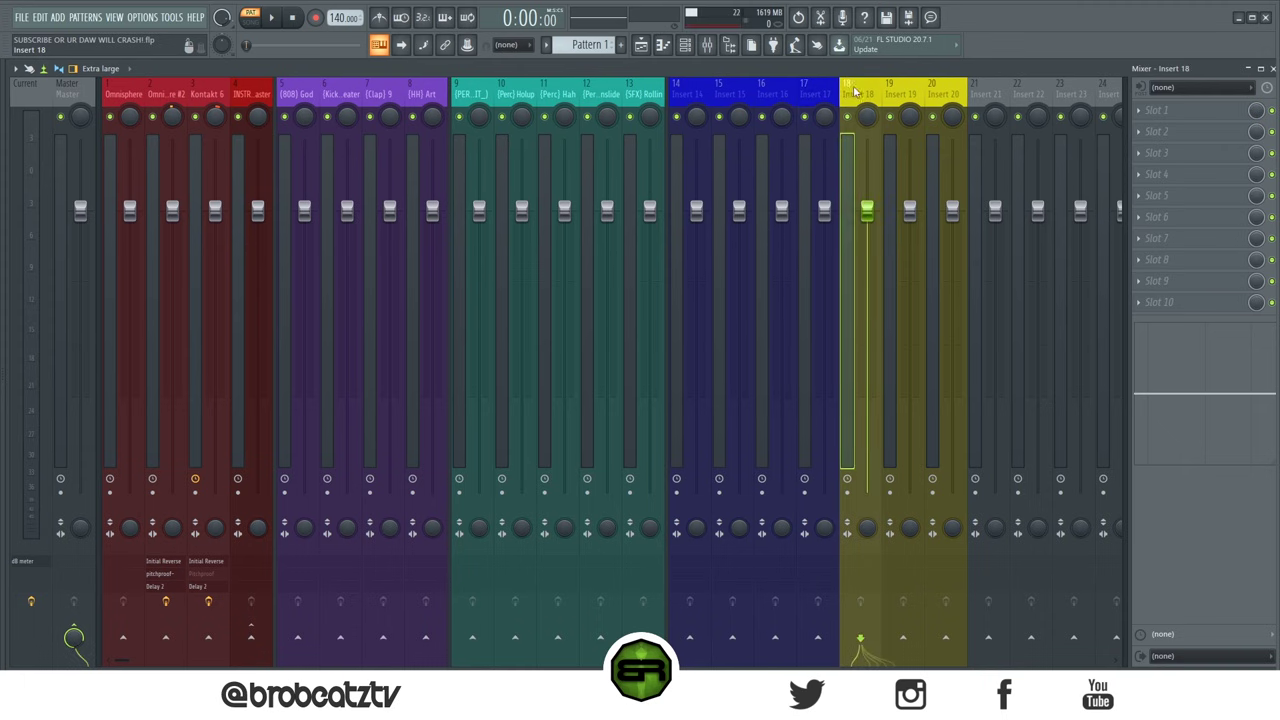
left_click(818, 93)
left_click(863, 100)
right_click(853, 97)
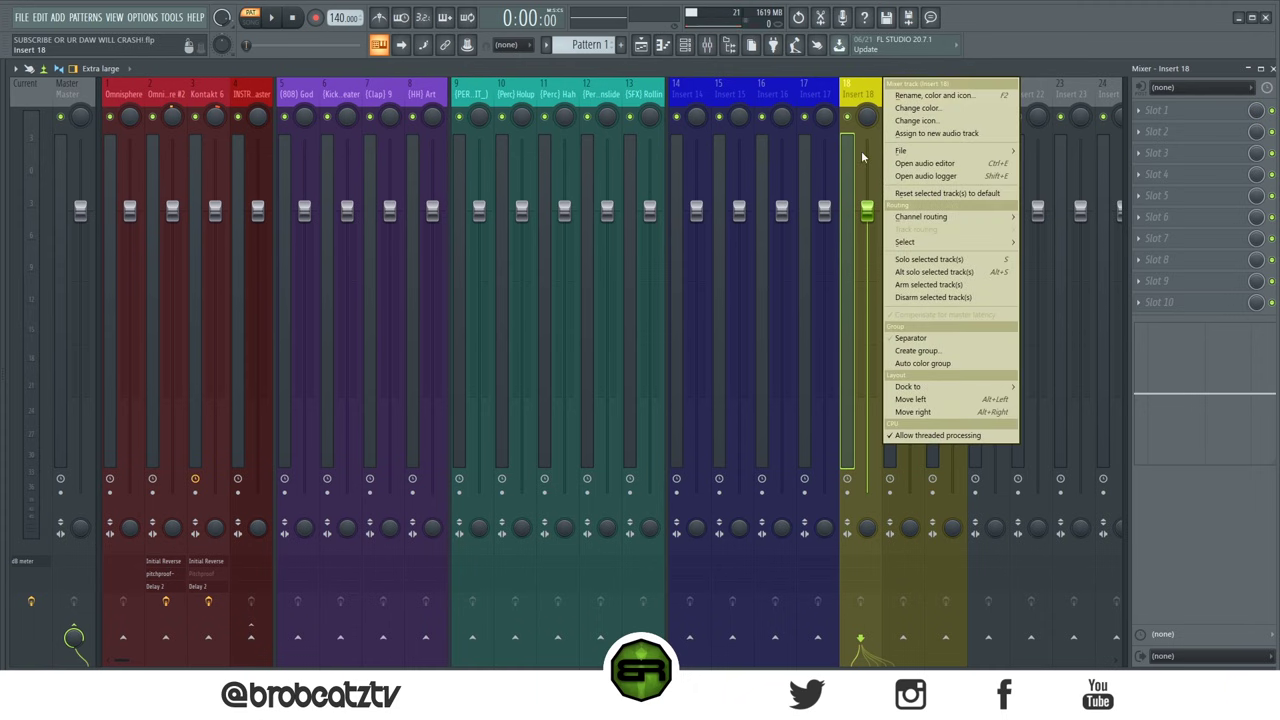
left_click(912, 338)
Step: Recolour inserts 14–17 green, then select inserts 14–20 together
left_click(815, 93)
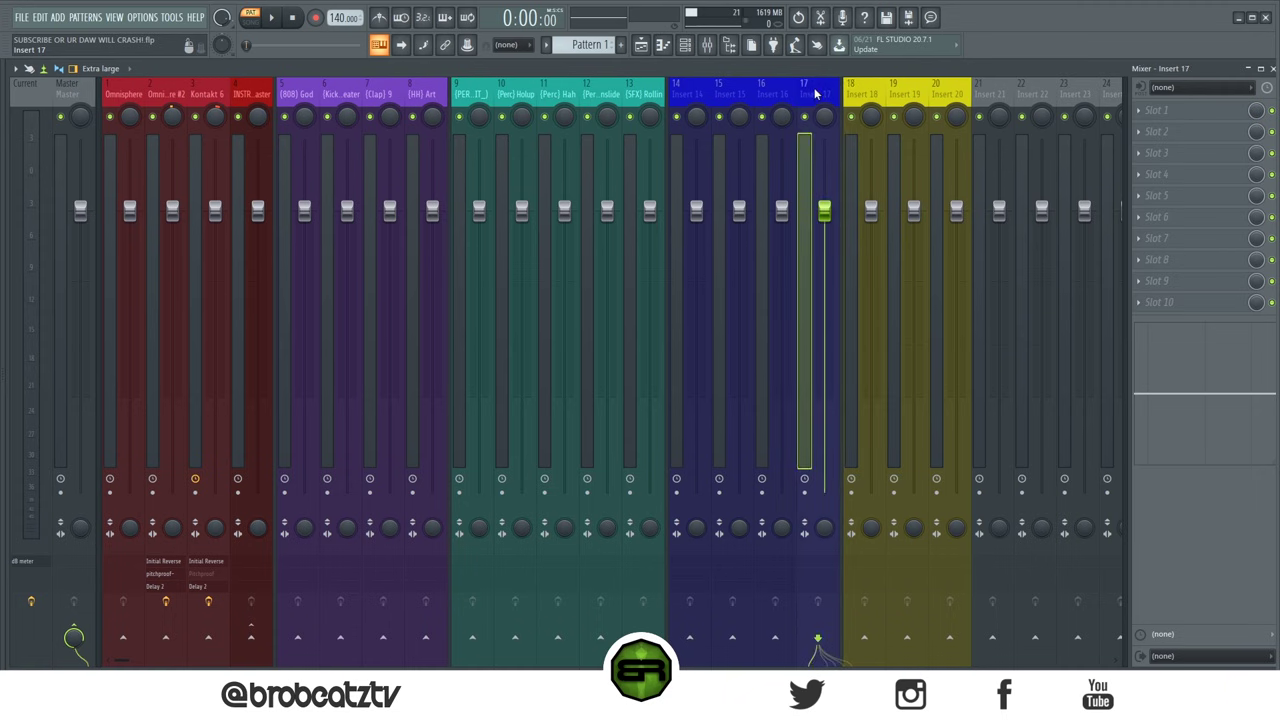
left_click(746, 105, "shift")
left_click(706, 99, "shift")
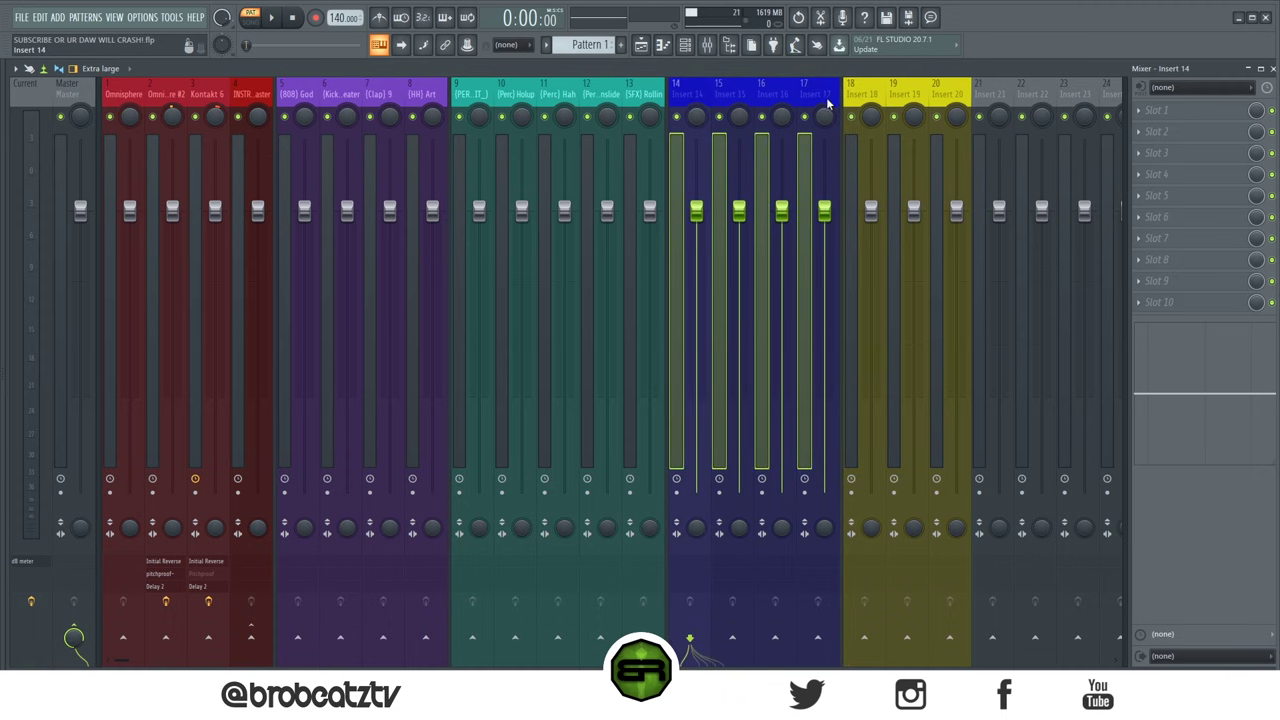
right_click(840, 80)
left_click(900, 104)
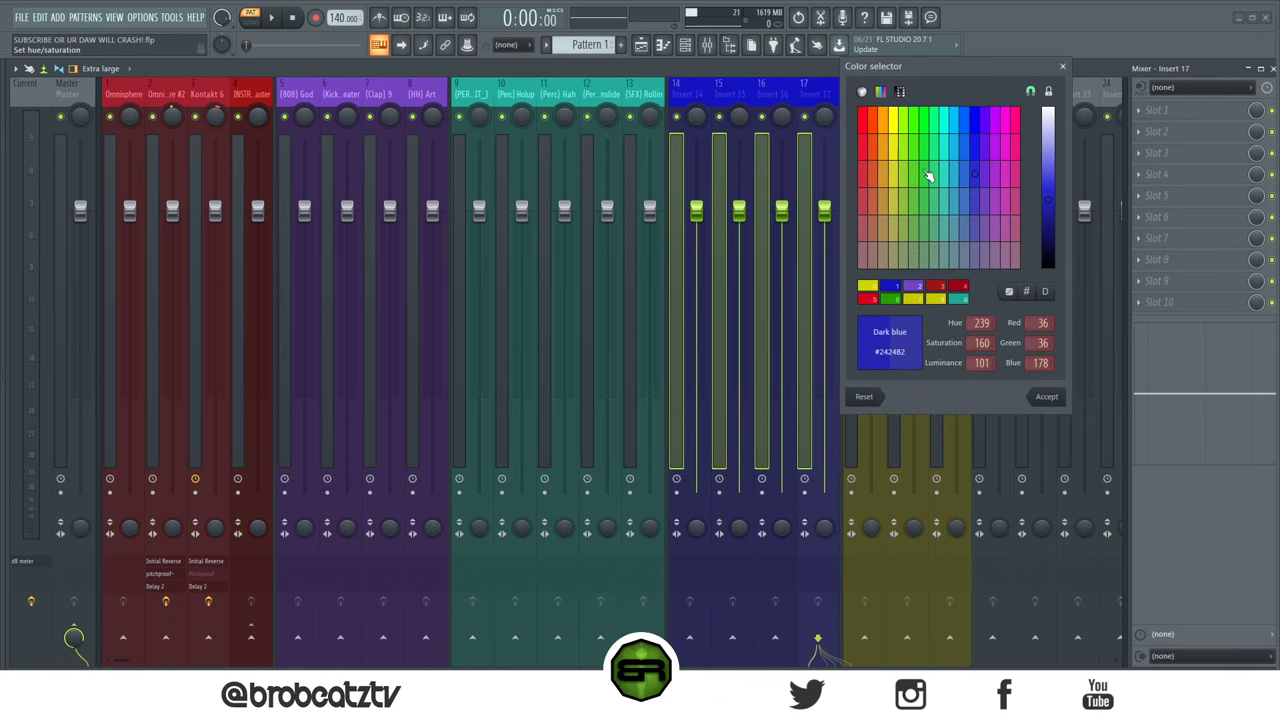
left_click(928, 172)
left_click(1046, 396)
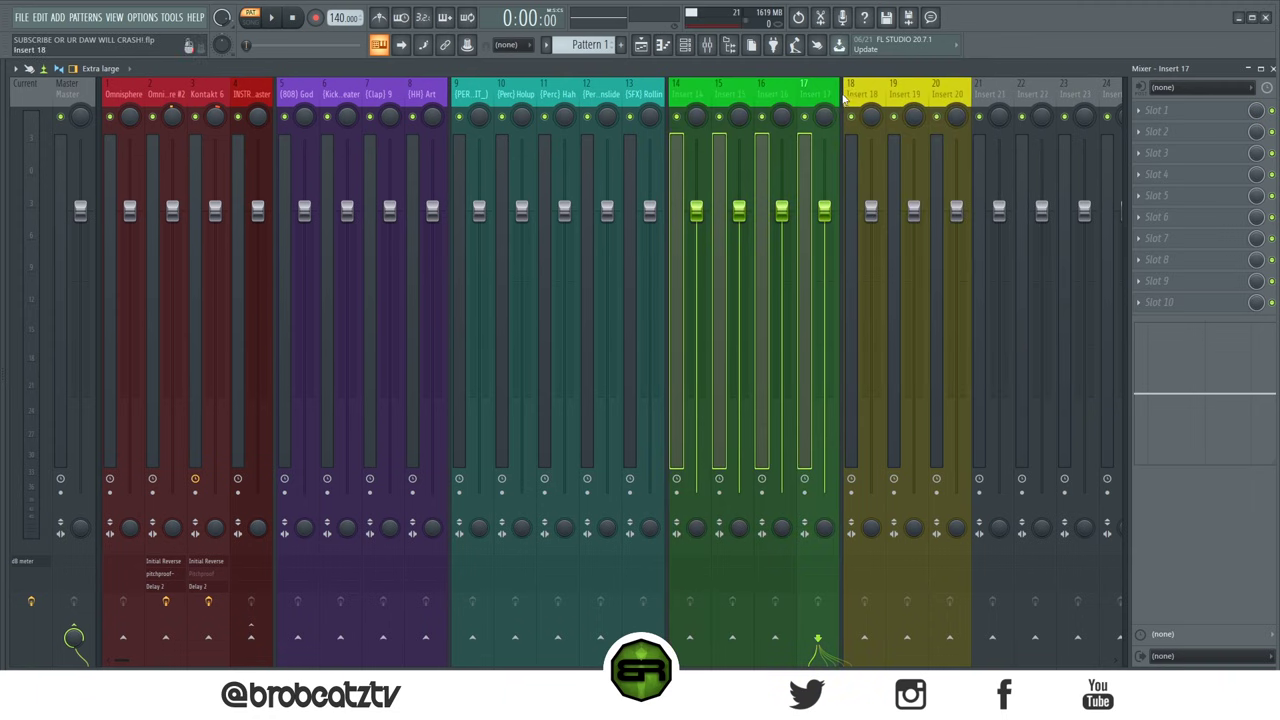
left_click_drag(957, 94, 680, 94)
right_click(789, 131)
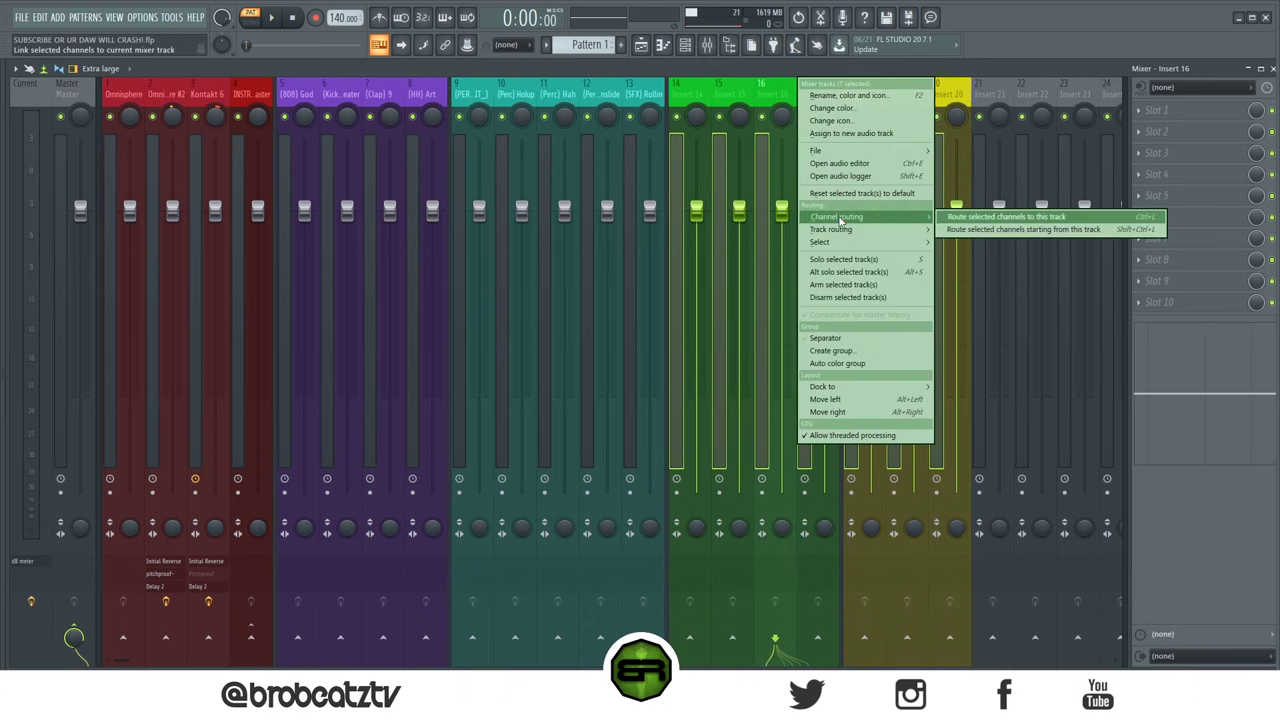
Step: Reset the selected inserts 14–20 to their default settings
mouse_move(857, 158)
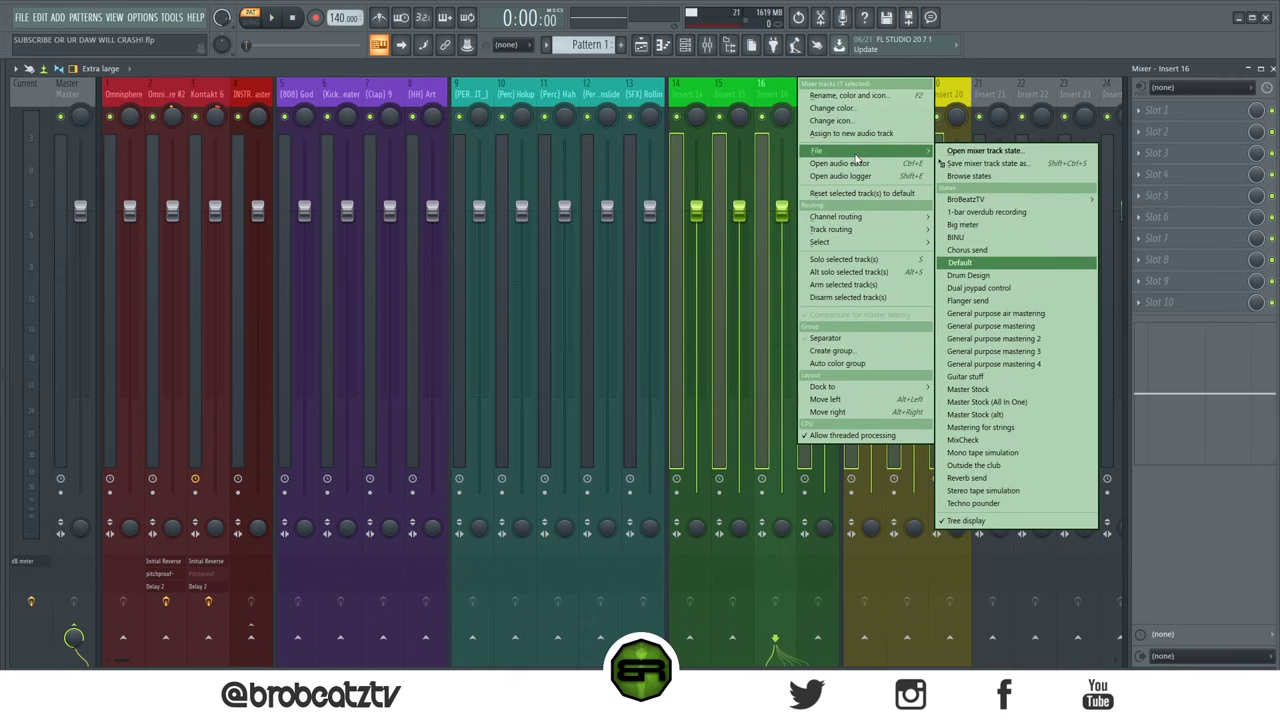
left_click(860, 193)
left_click(528, 387)
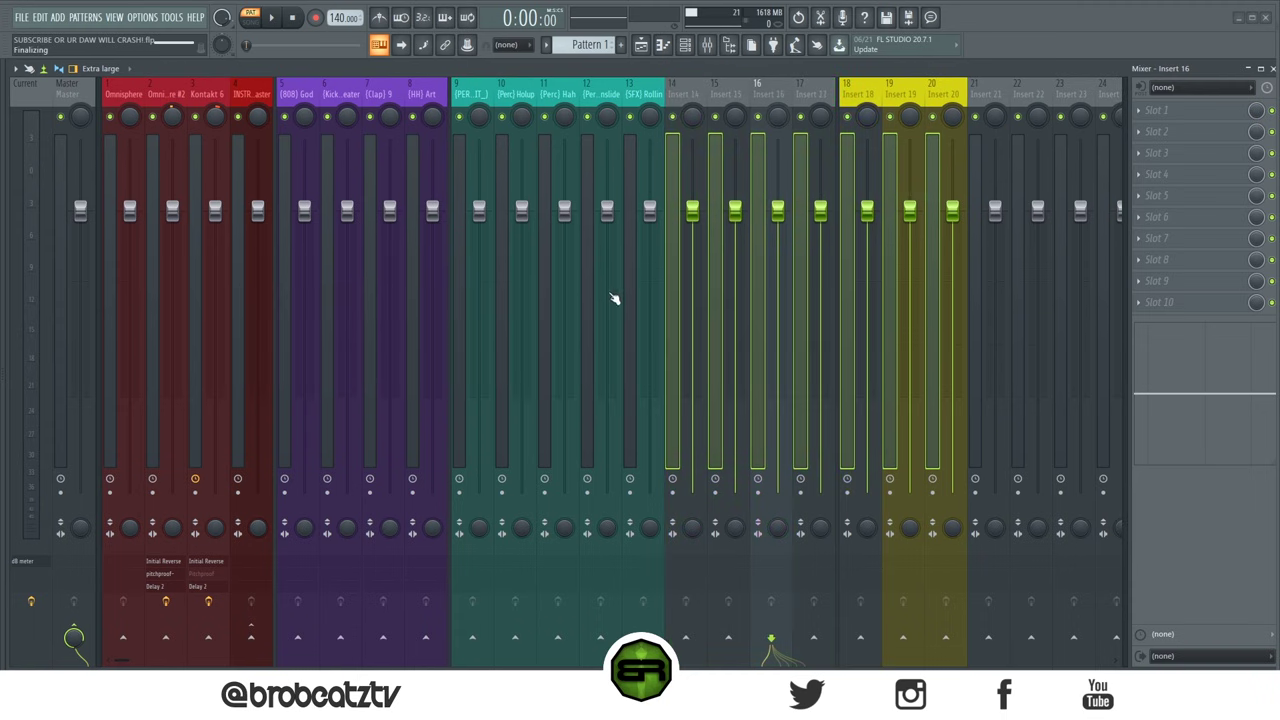
Step: Leave a separator gap only at Insert 14, removing the gaps from the other inserts
right_click(680, 96)
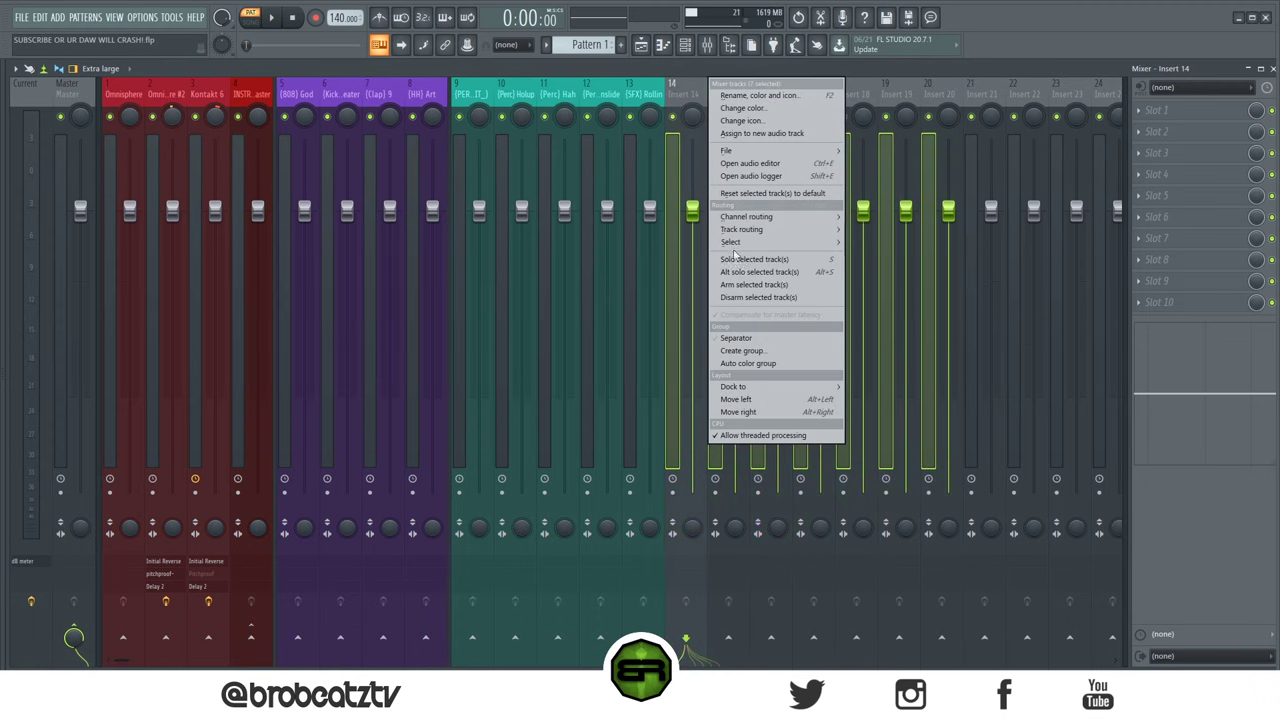
left_click(738, 337)
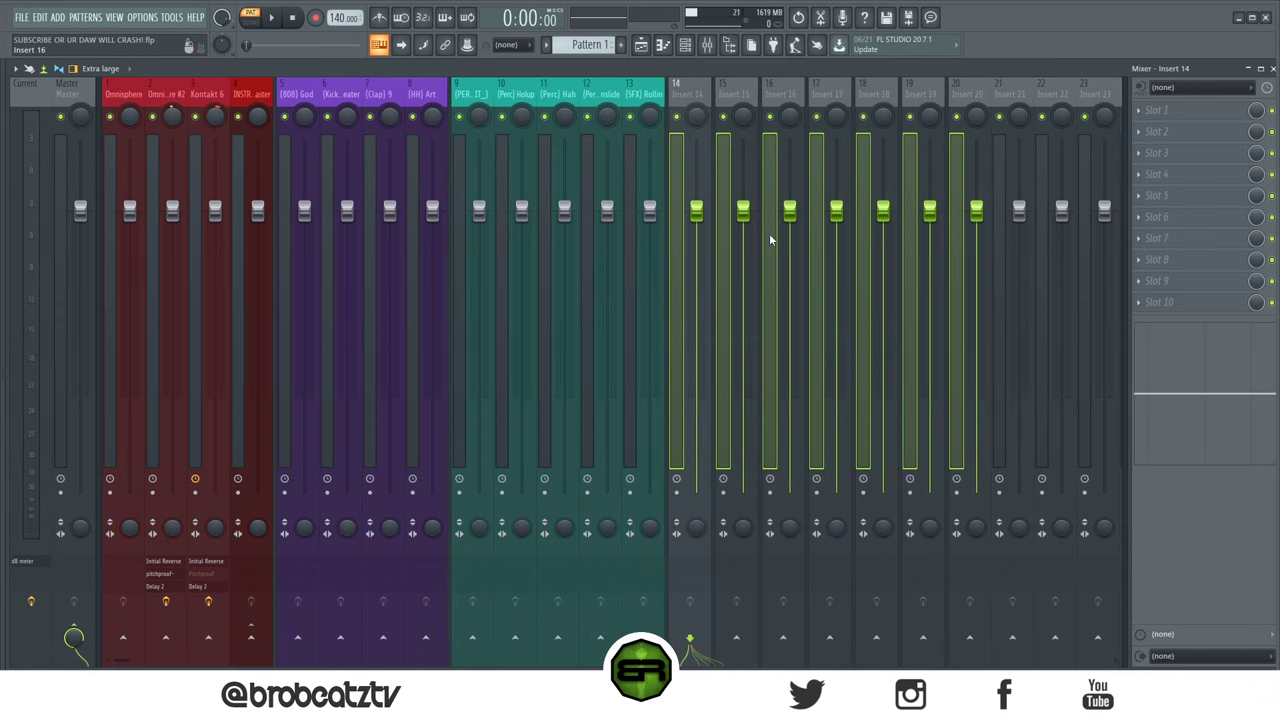
right_click(730, 95)
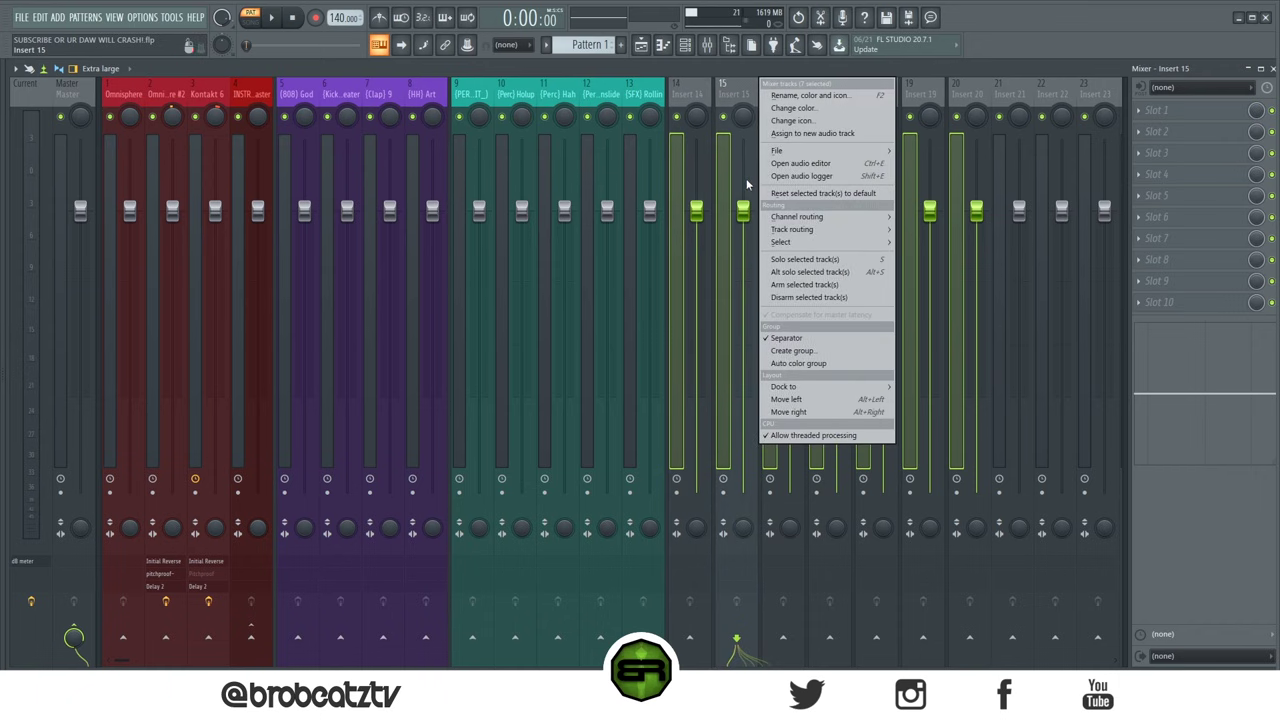
left_click(786, 337)
left_click(677, 95)
right_click(677, 95)
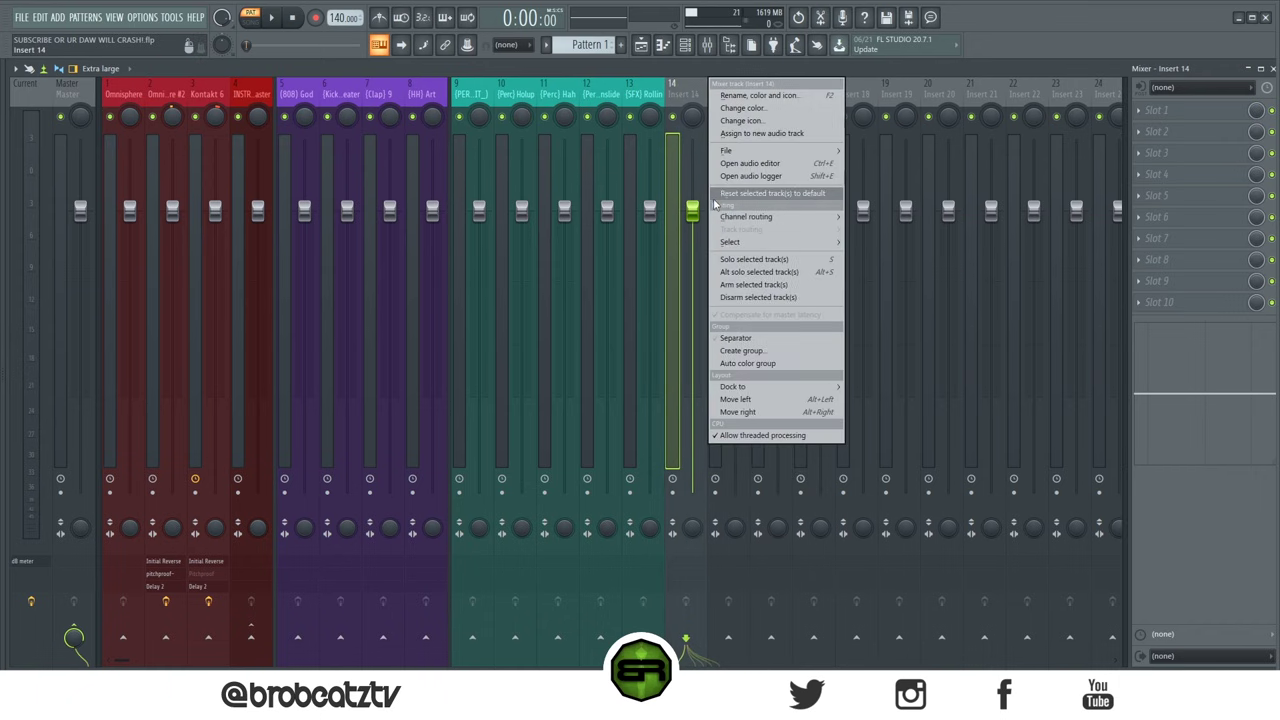
left_click(736, 337)
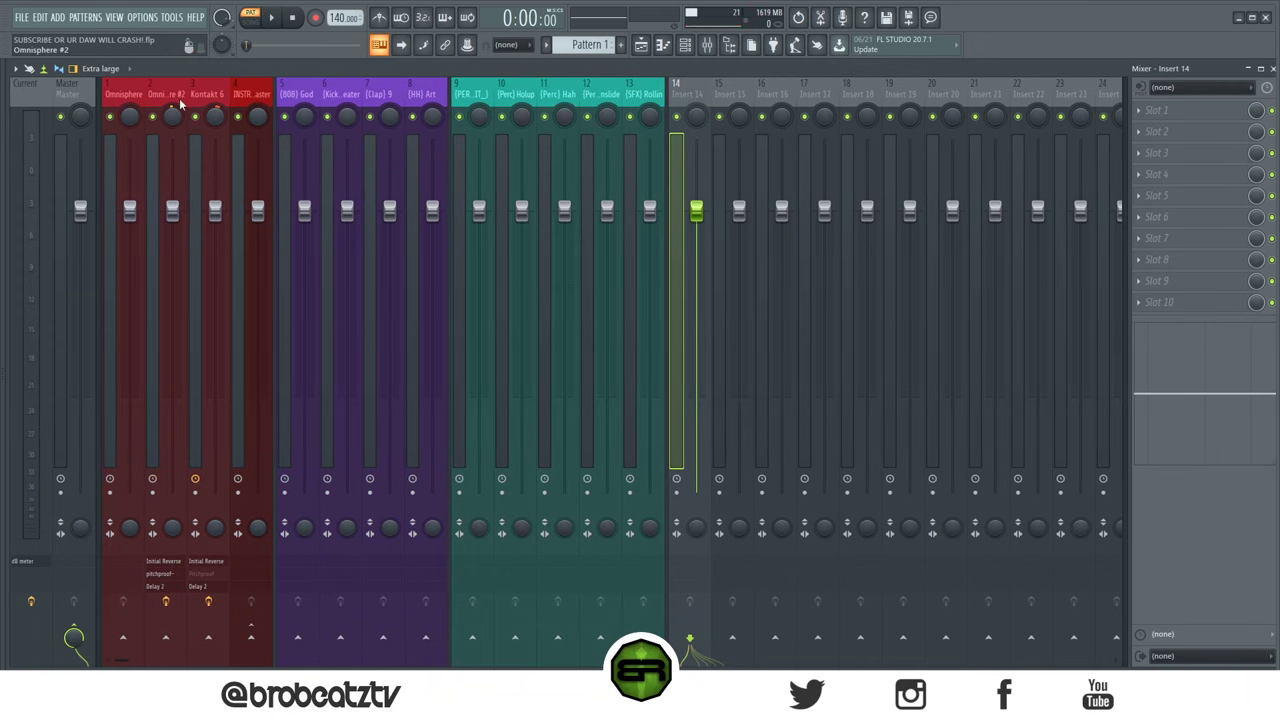
Step: Review the Omnisphere and Omnisphere #2 effect chains and select instrument inserts 1–4
left_click(242, 95)
left_click(153, 452)
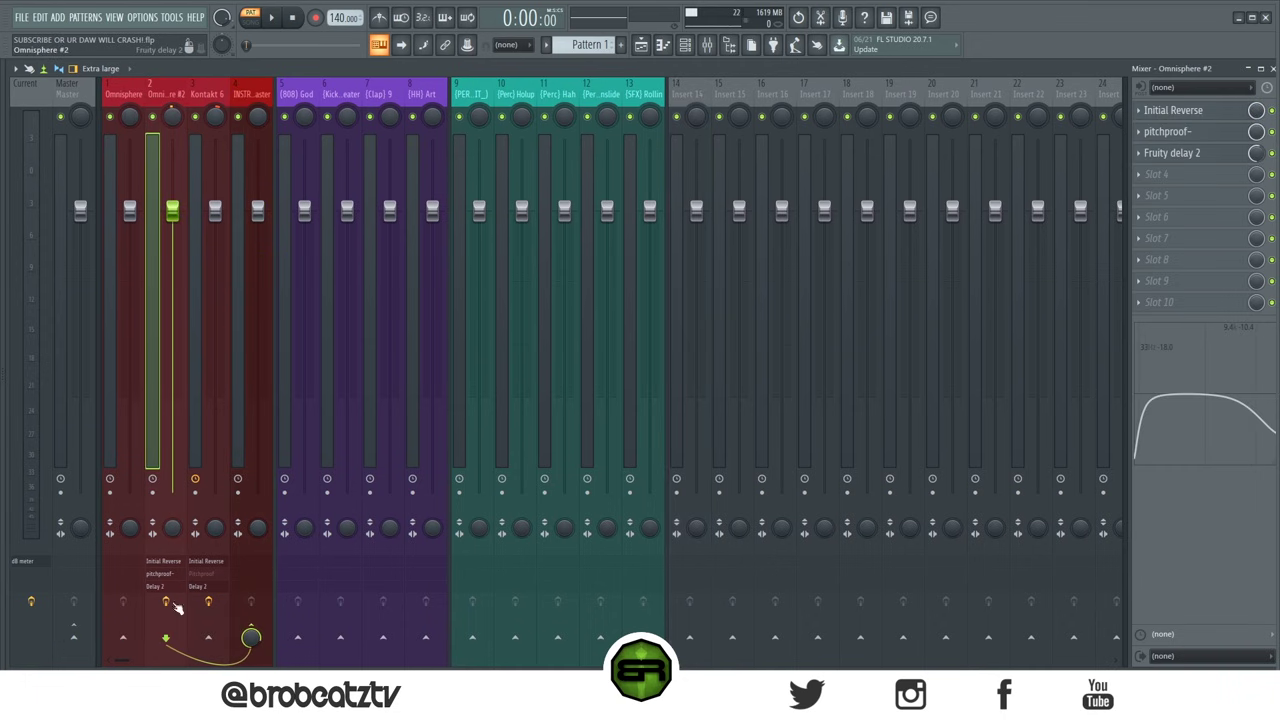
left_click(134, 97)
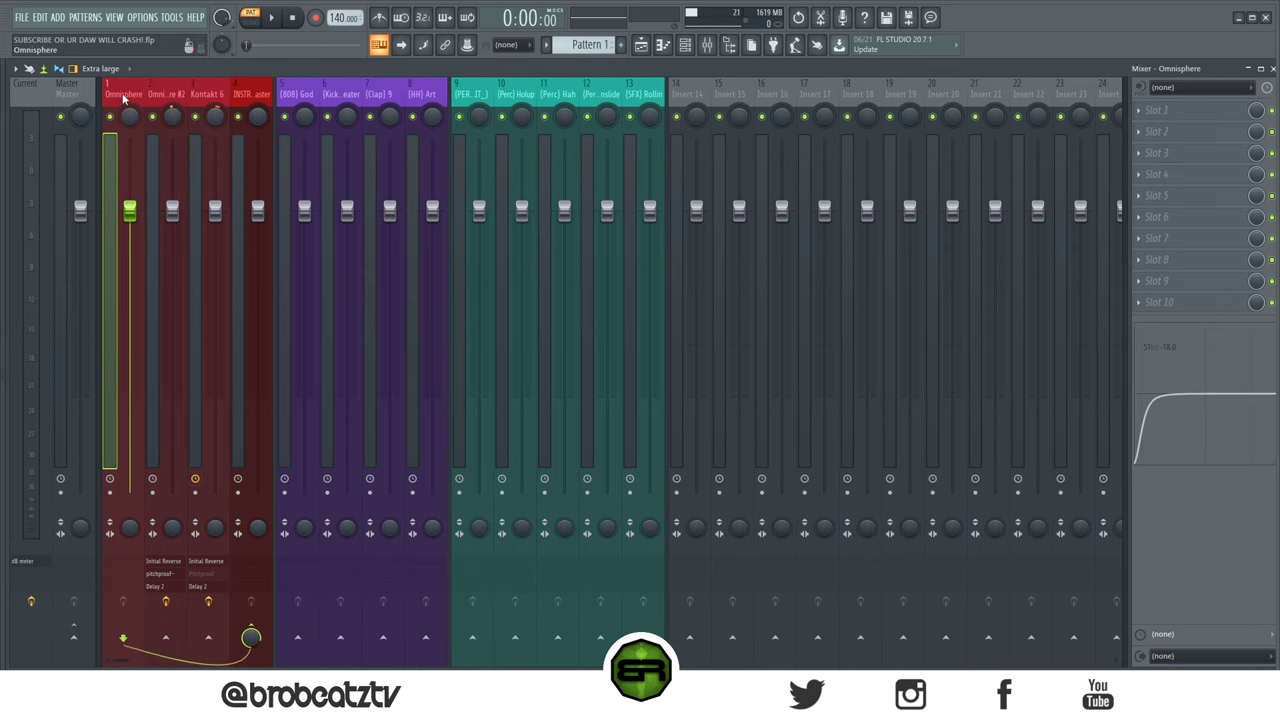
left_click_drag(134, 97, 245, 95)
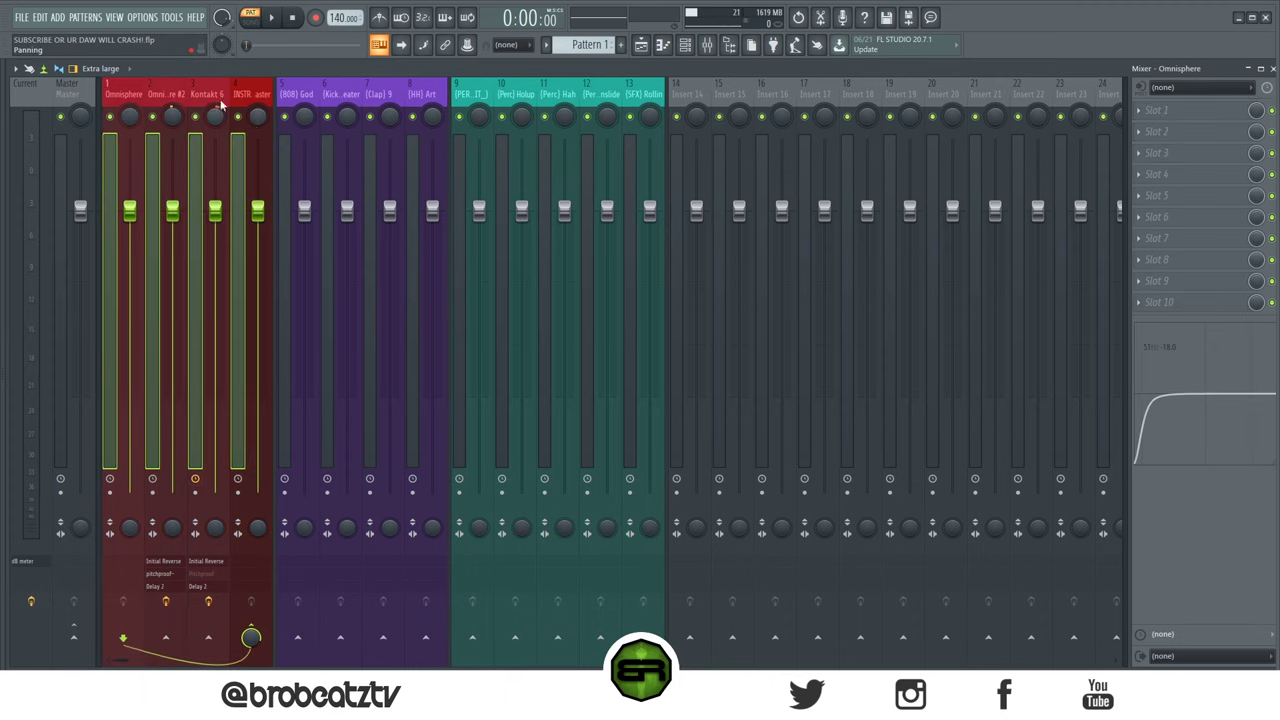
Step: Move an empty insert beside the instruments and route inserts 1–4 only into Insert 5
left_click_drag(686, 94, 297, 95)
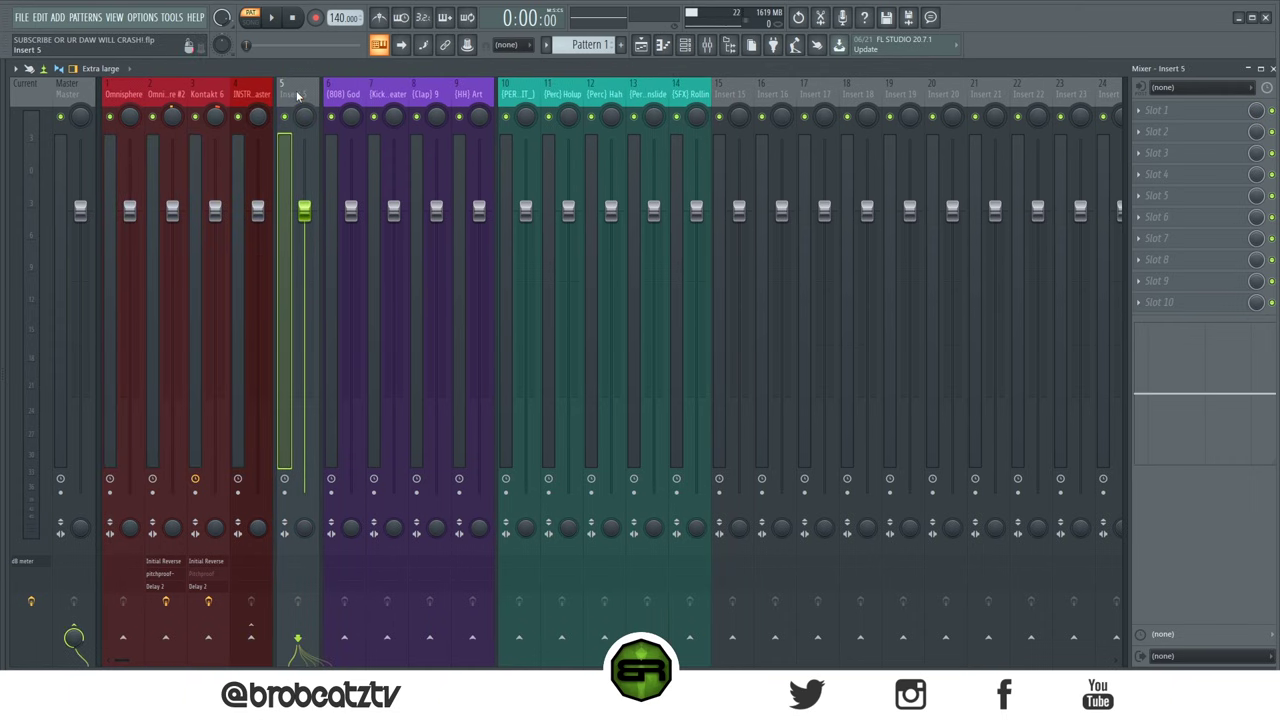
left_click_drag(115, 96, 276, 104)
right_click(297, 95)
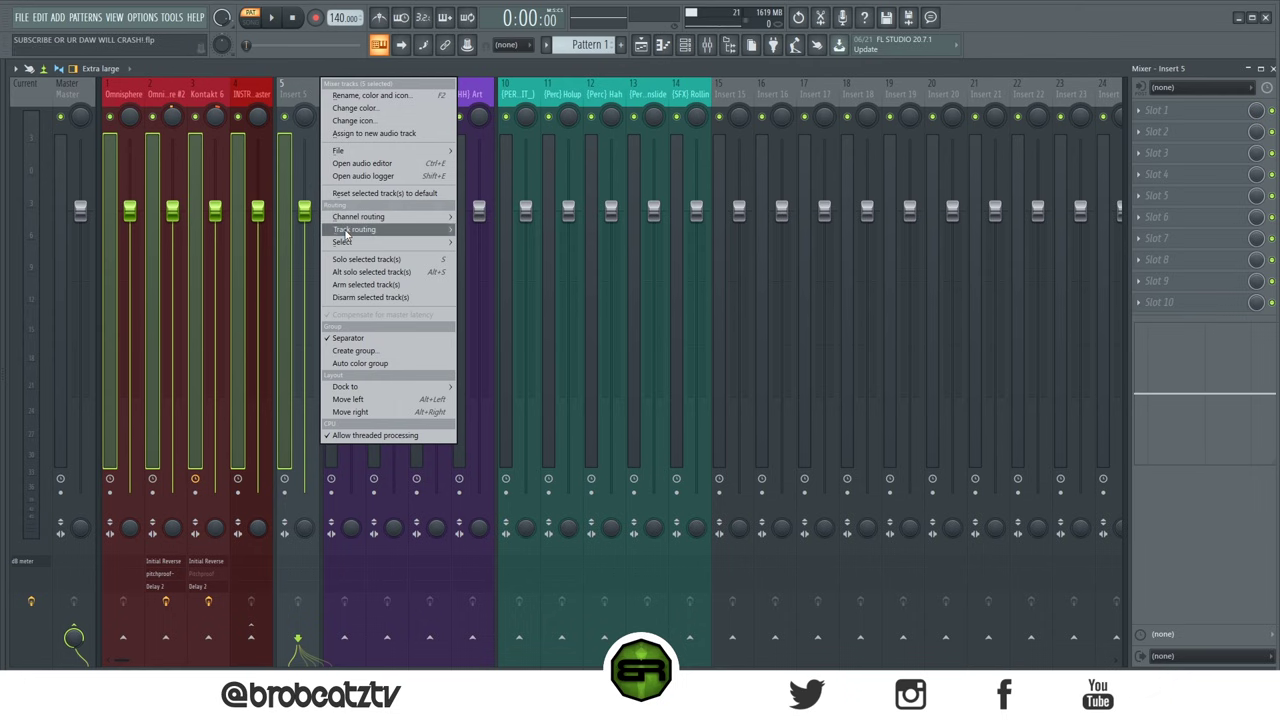
mouse_move(375, 230)
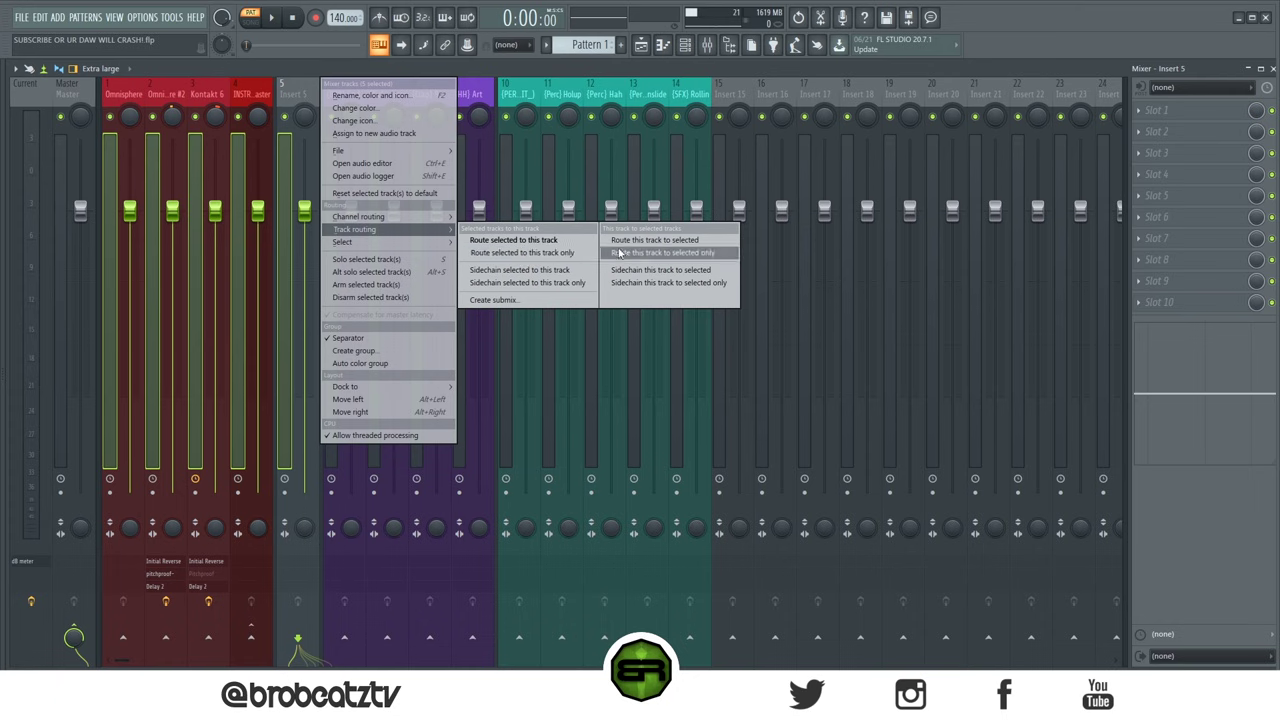
left_click(508, 256)
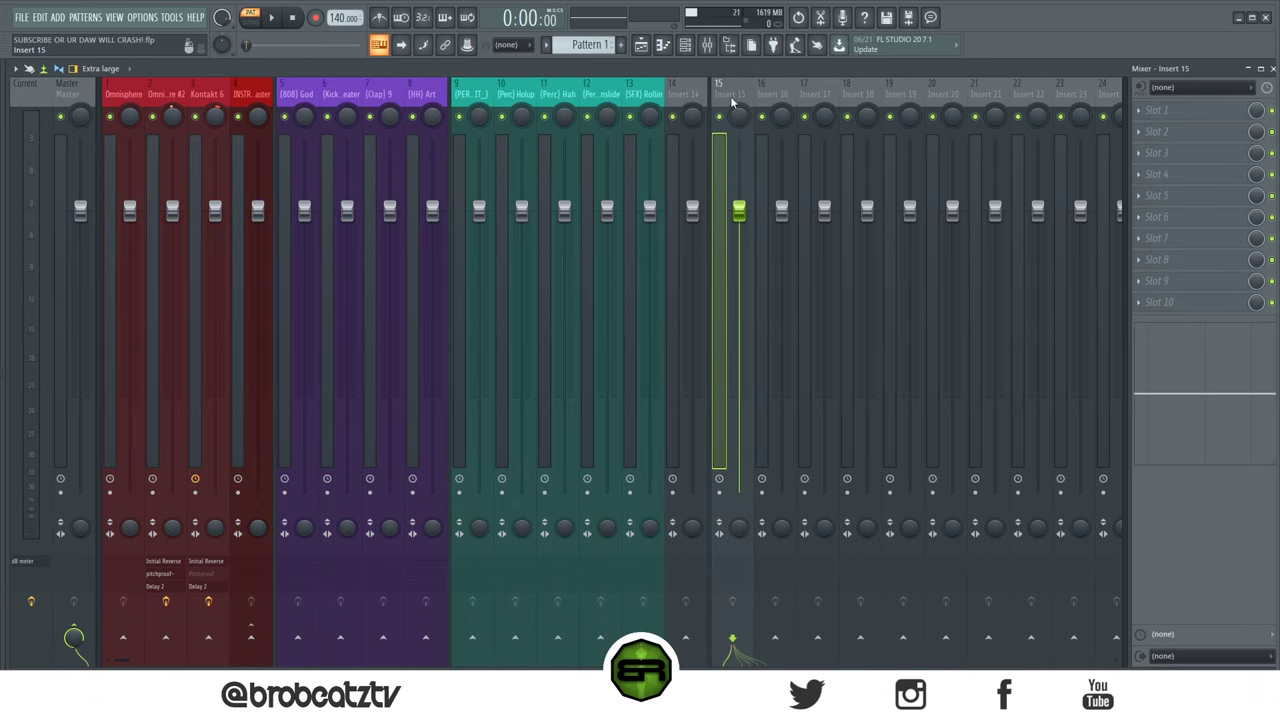
Step: Review the Omnisphere and Omnisphere #2 effect chains alongside the INSTRUMENT Master track
left_click(686, 100)
left_click(245, 94)
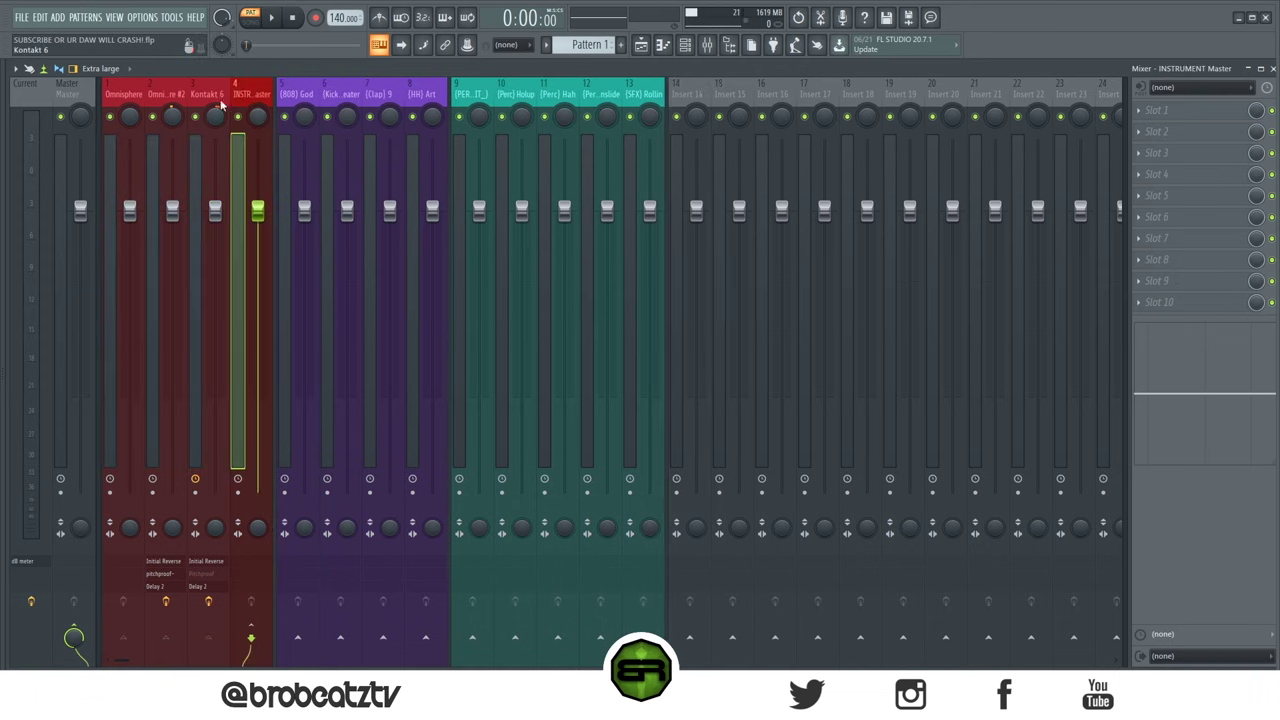
left_click(170, 96)
left_click(124, 97)
left_click(178, 97)
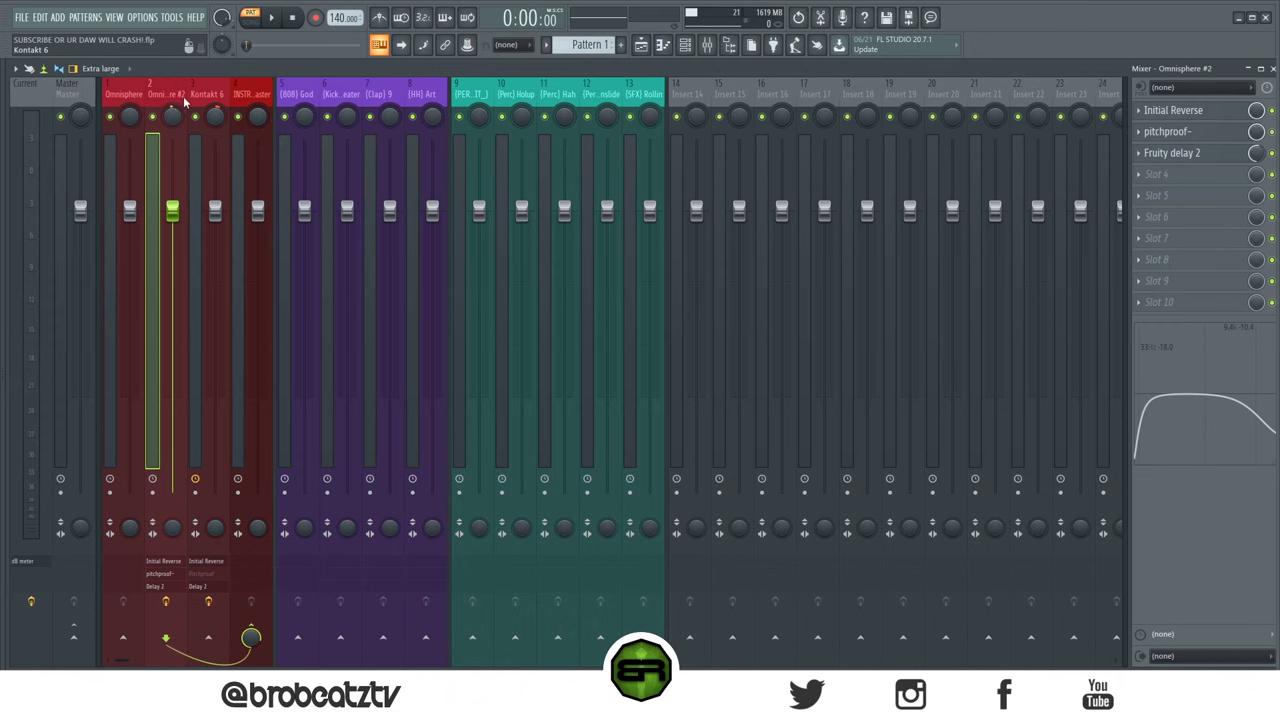
Step: Audition the instruments with the INSTRUMENT Master bus muted, then select that bus and stop playback
right_click(238, 117)
left_click(120, 120)
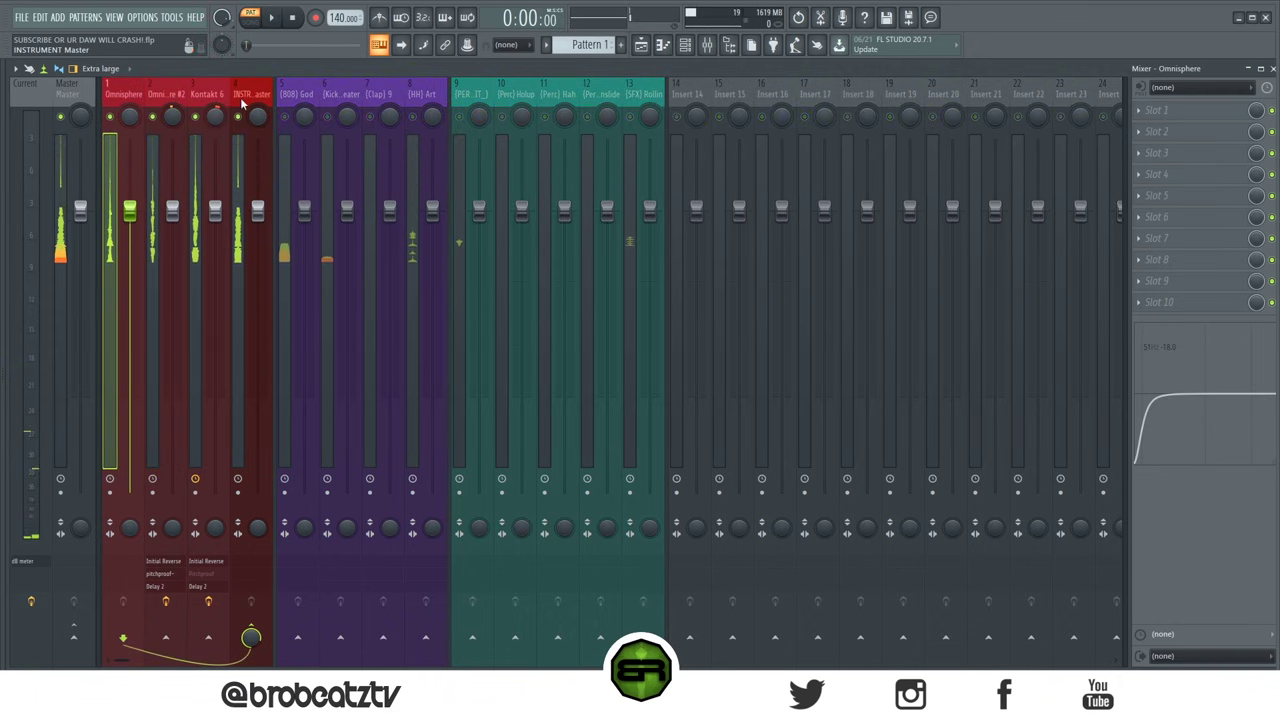
key("space")
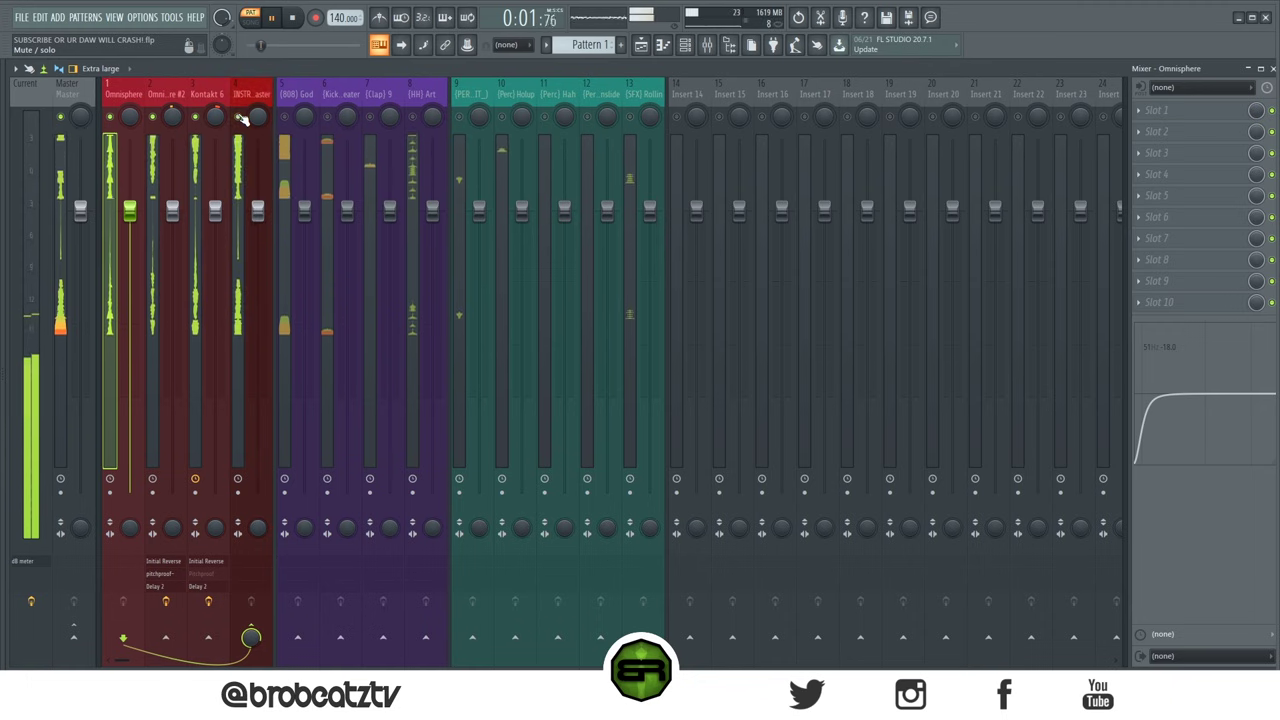
left_click(238, 117)
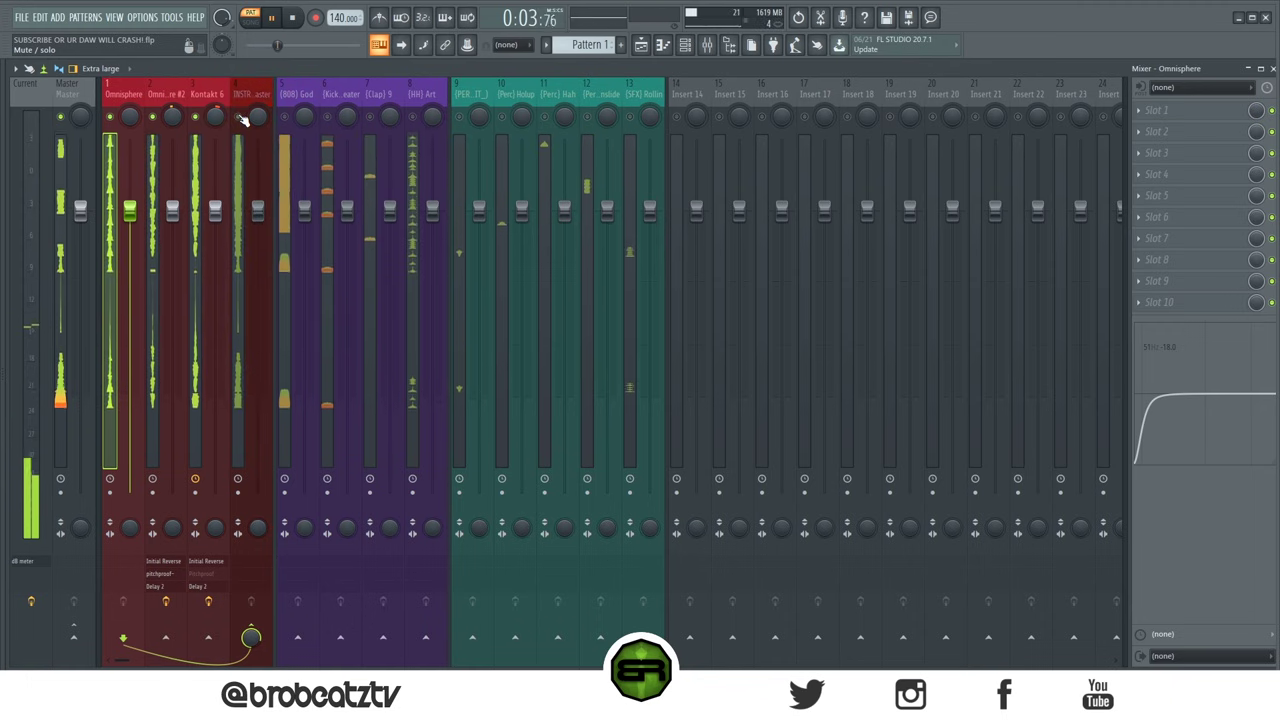
left_click(253, 94)
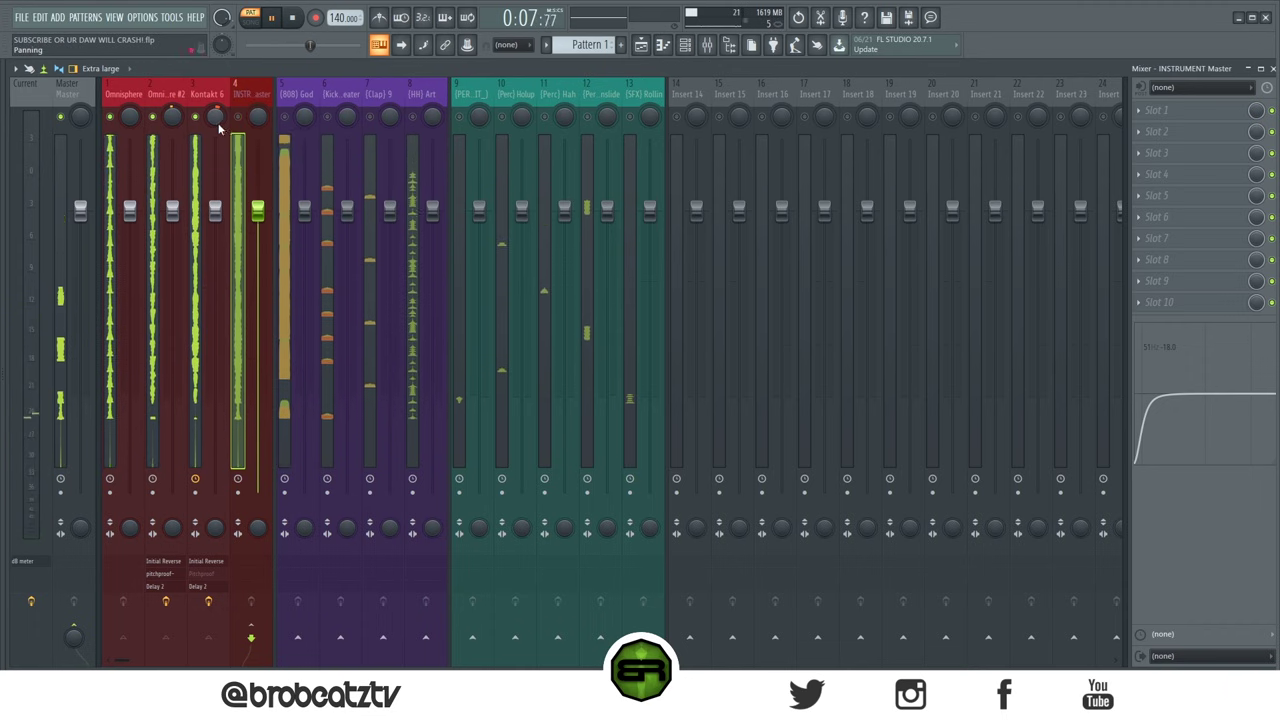
key("space")
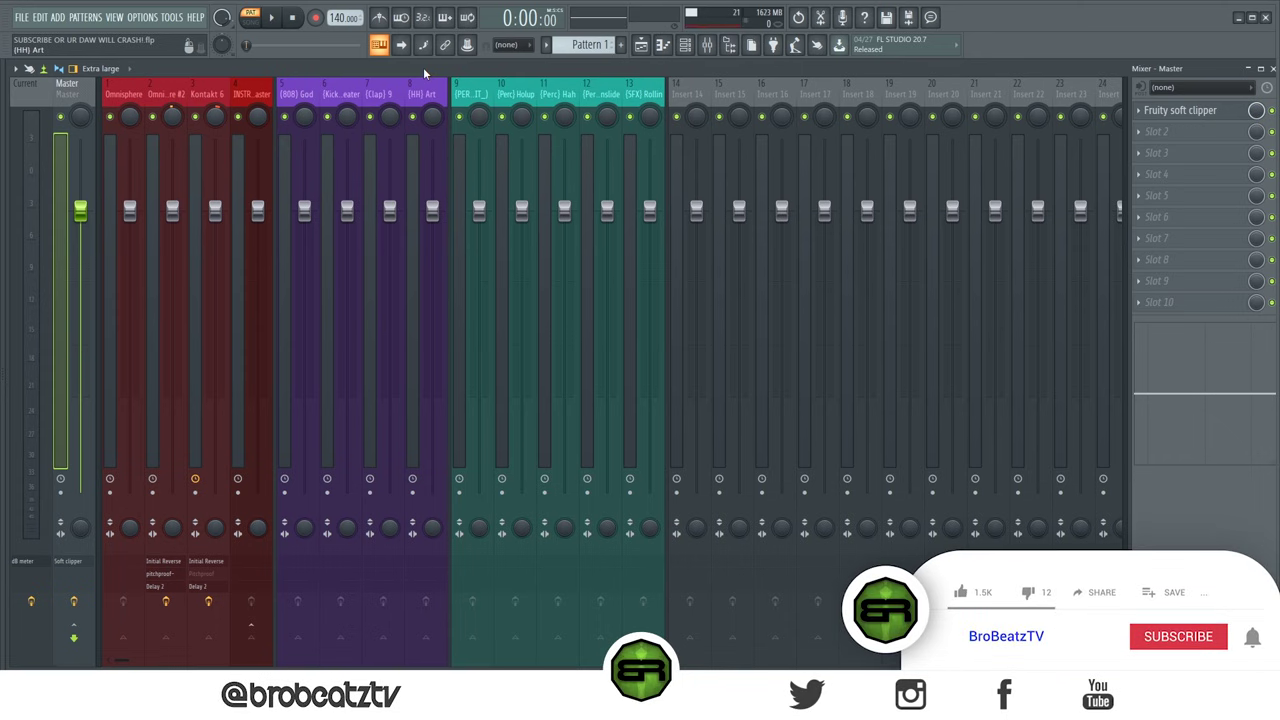
left_click(129, 70)
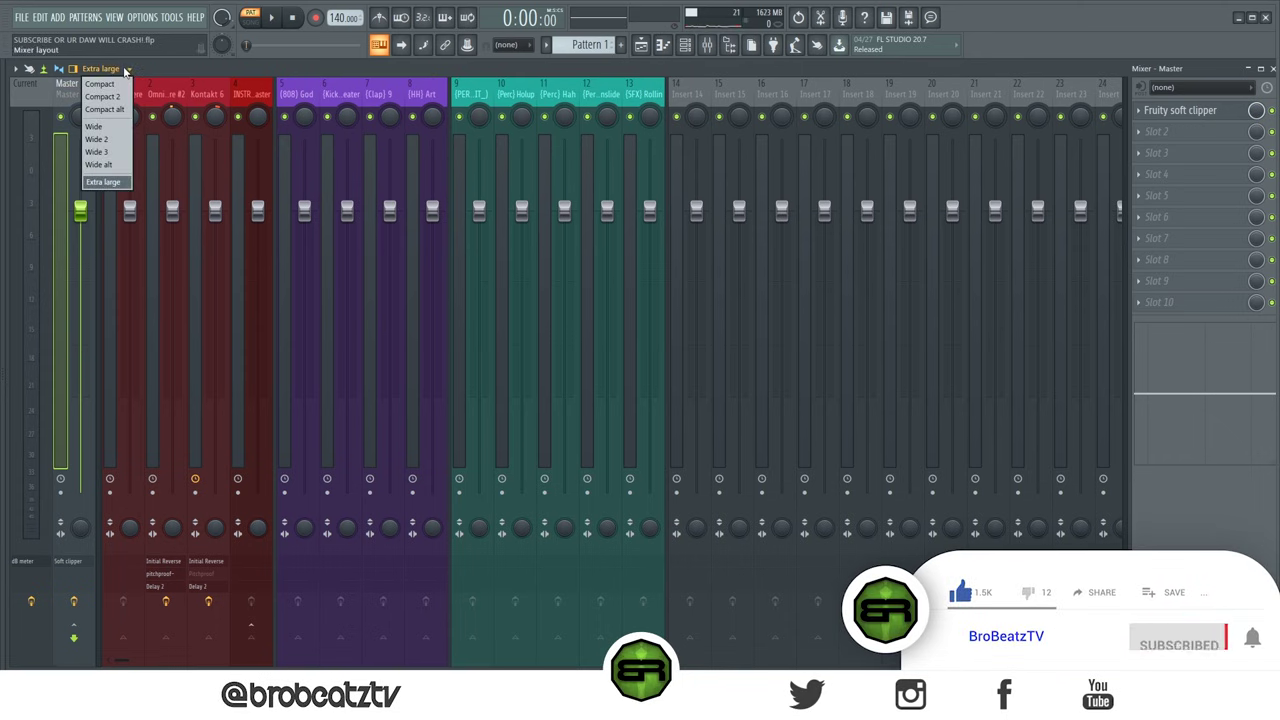
left_click(118, 71)
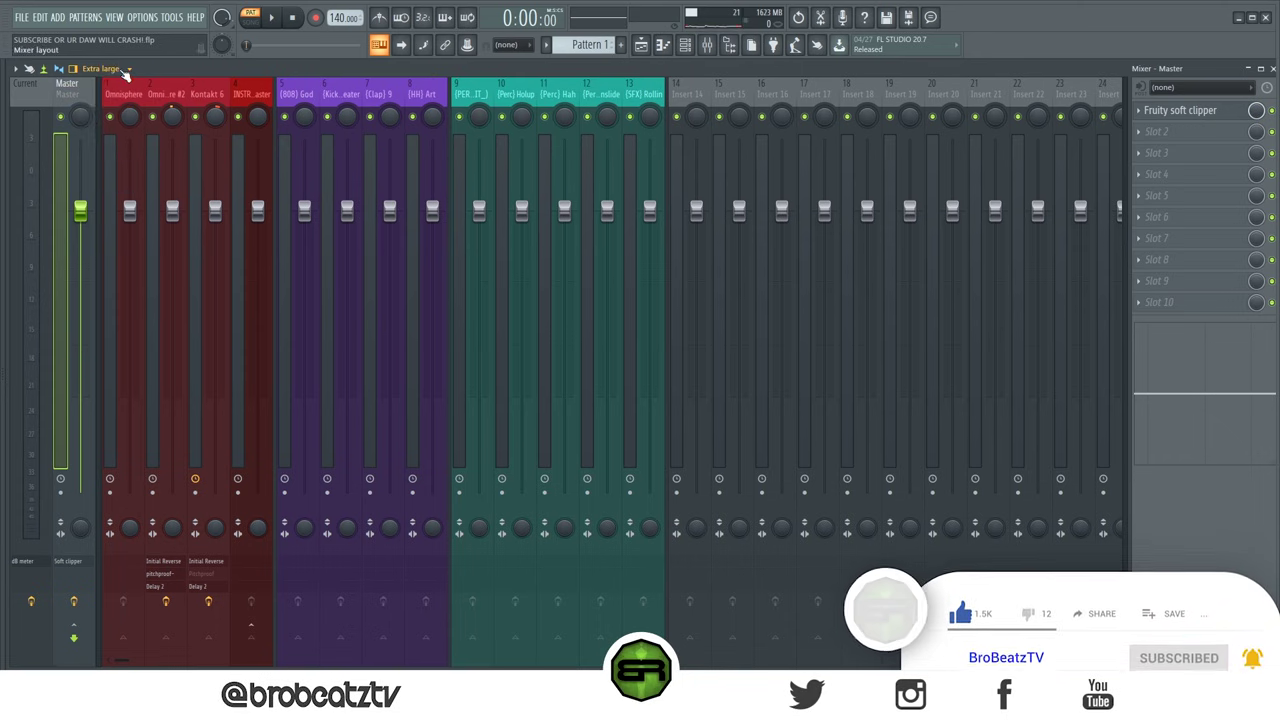
left_click(117, 72)
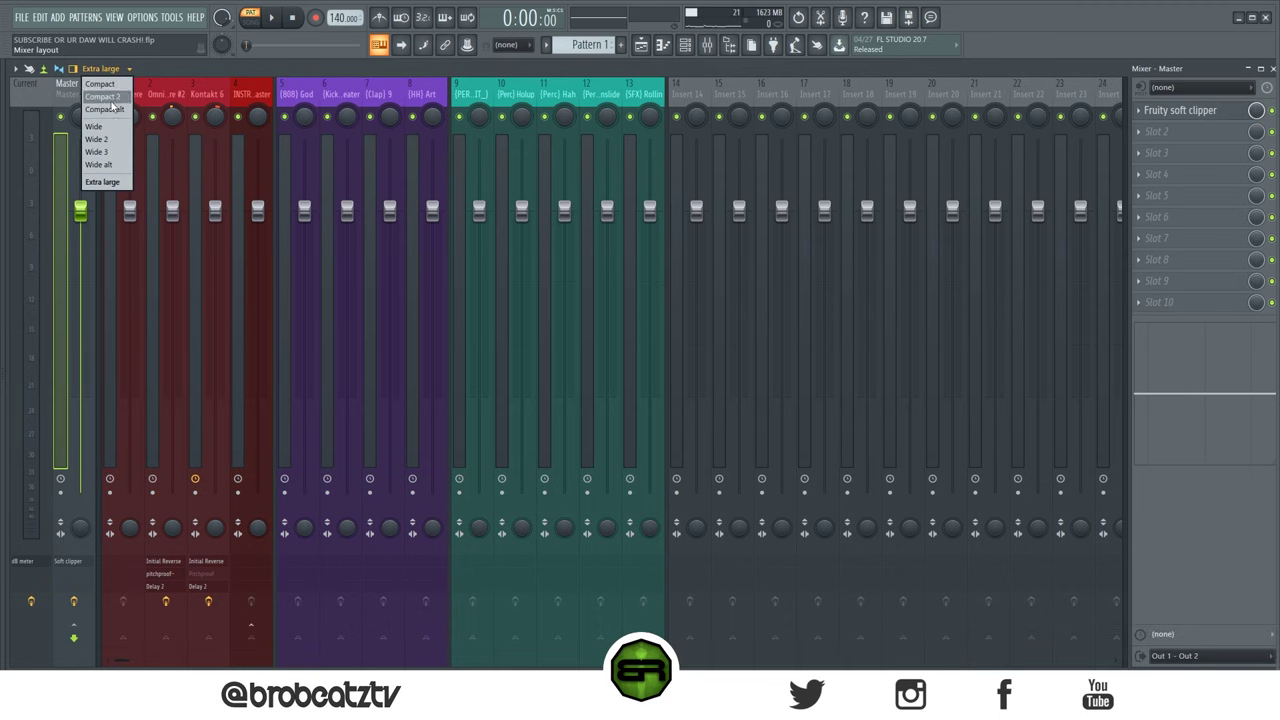
left_click(97, 152)
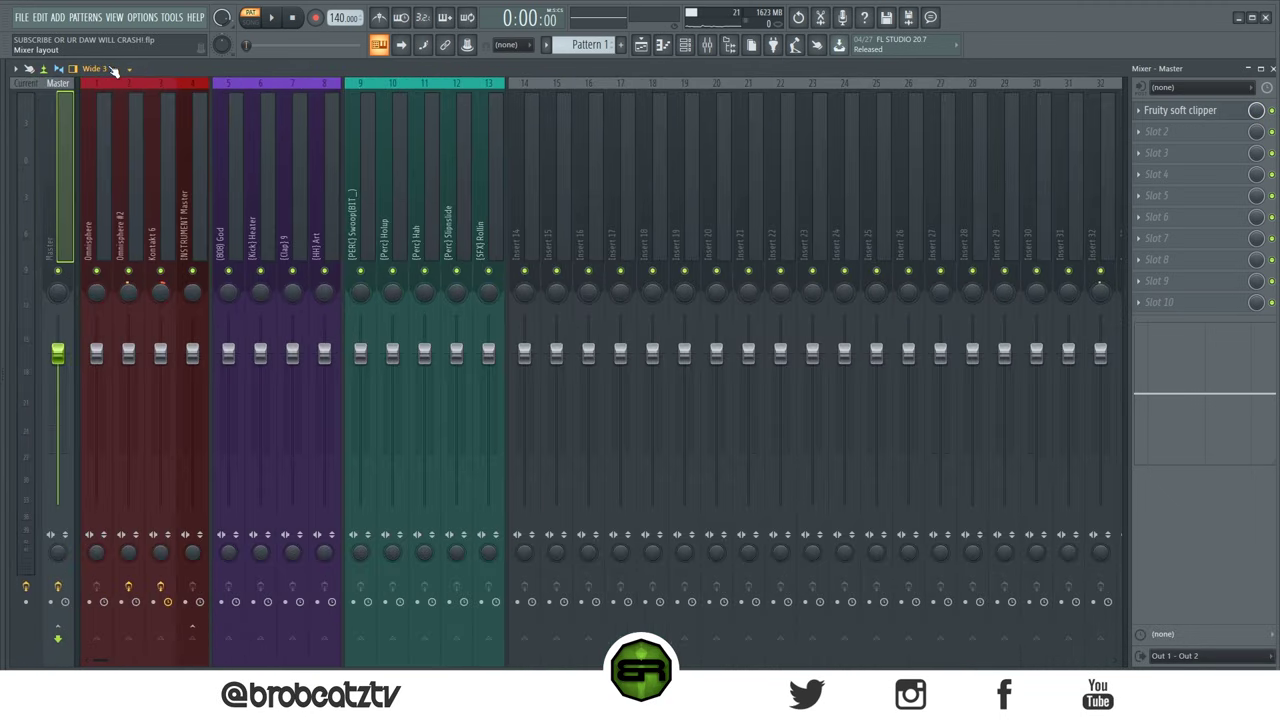
scroll(115, 70, "up", 5)
scroll(115, 70, "down", 3)
left_click(115, 70)
left_click(103, 182)
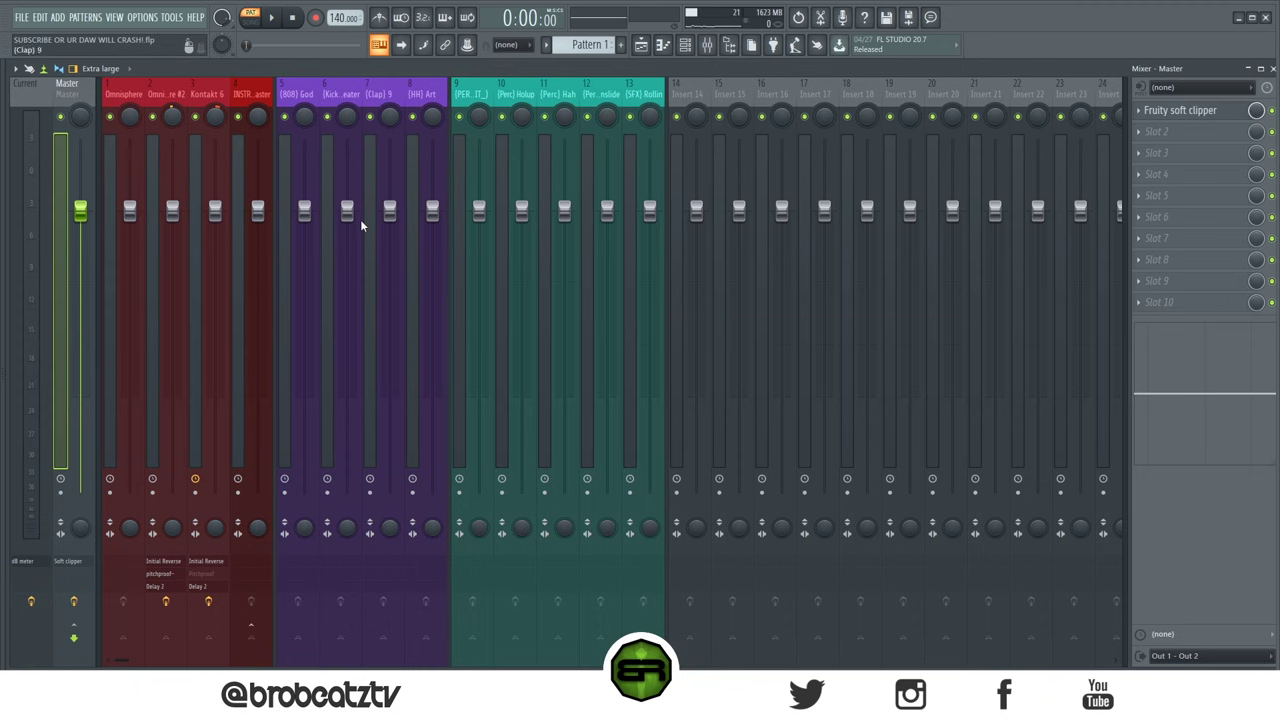
Step: Pull the faders of inserts 1–13 fully down, then reset the 808 and Kick faders to default
left_click_drag(116, 91, 648, 91)
left_click_drag(337, 167, 337, 447)
left_click(296, 93)
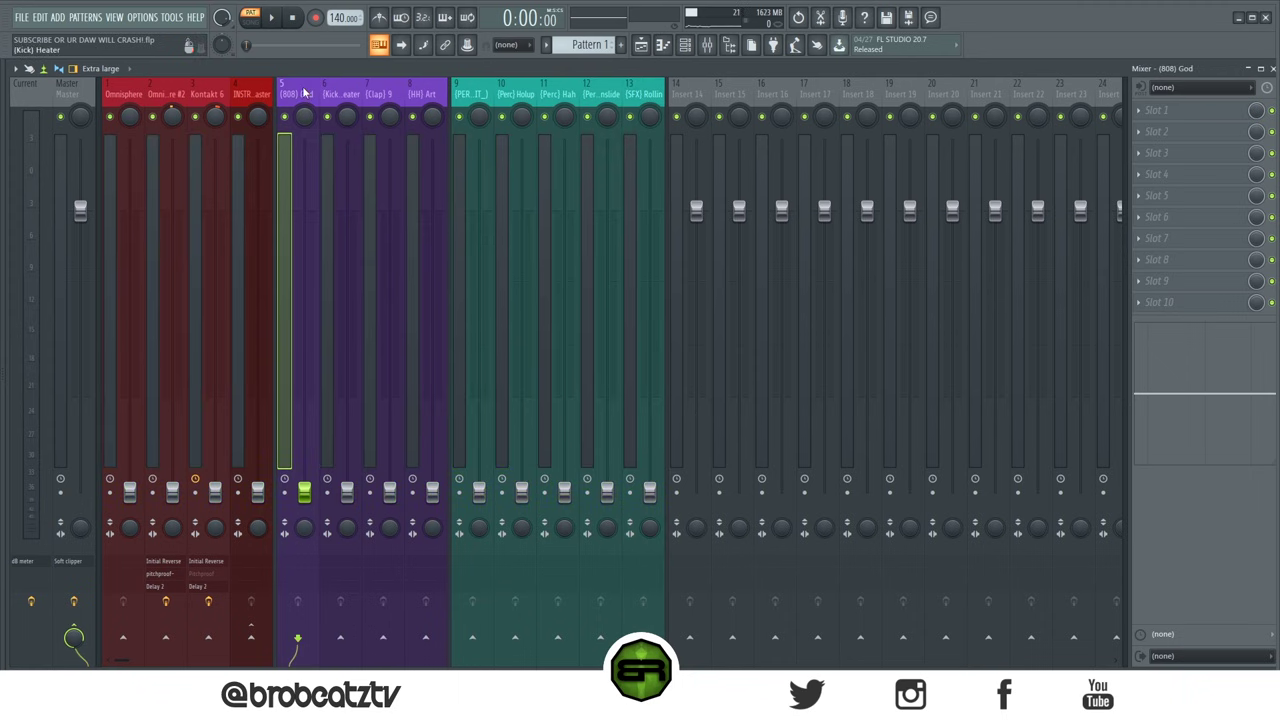
right_click(312, 488)
left_click(326, 490)
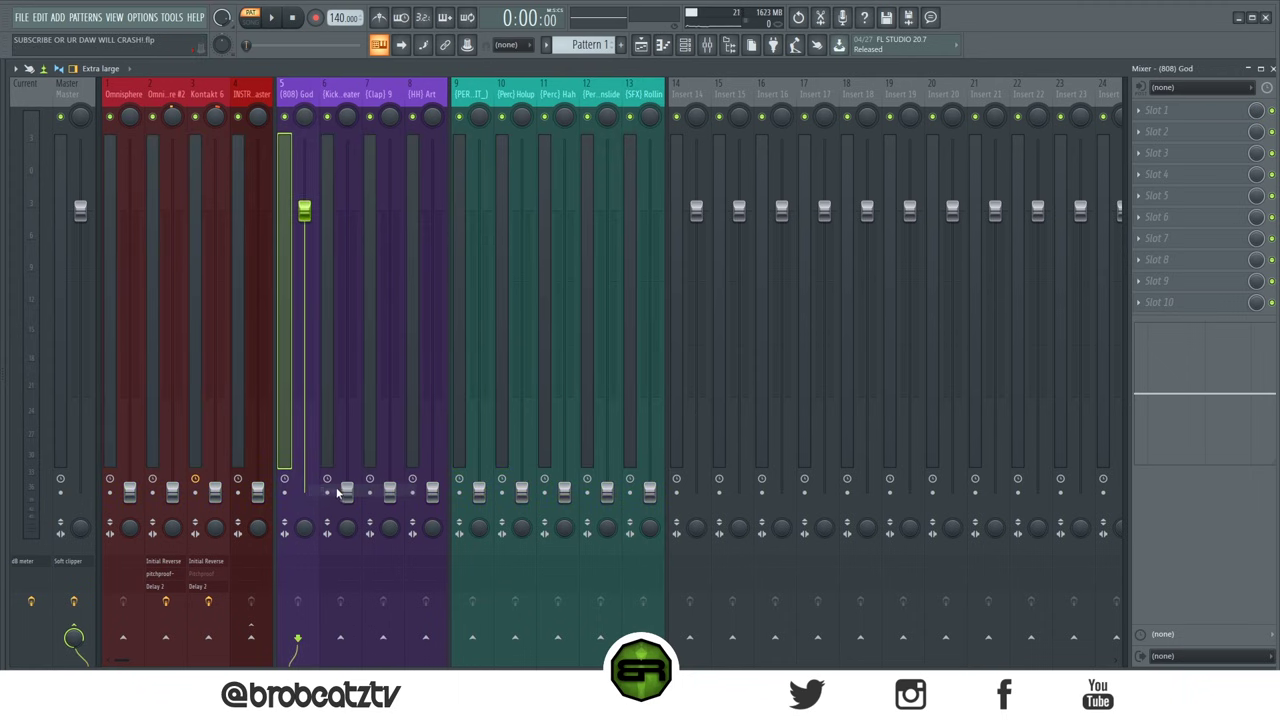
right_click(350, 491)
left_click(370, 498)
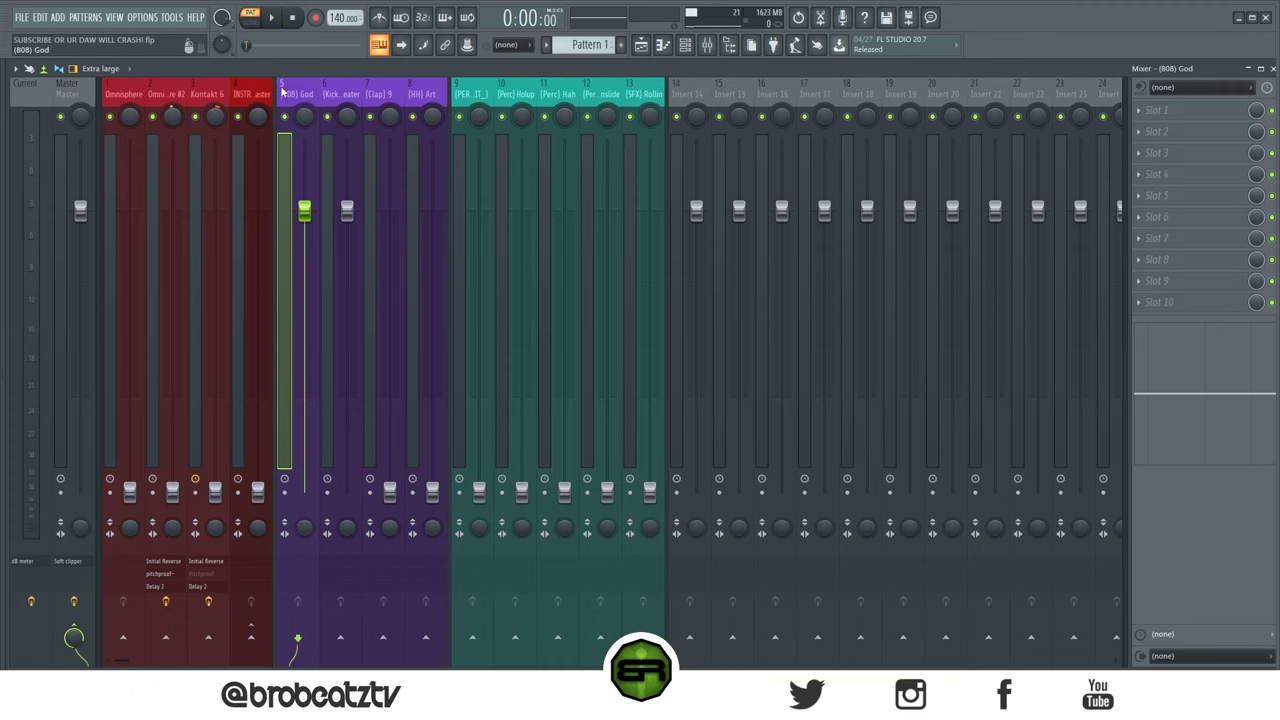
Step: Step through the drum, percussion and Omnisphere tracks, ending on (808) God
left_click(326, 104)
left_click(315, 106)
left_click(378, 130)
key("Right")
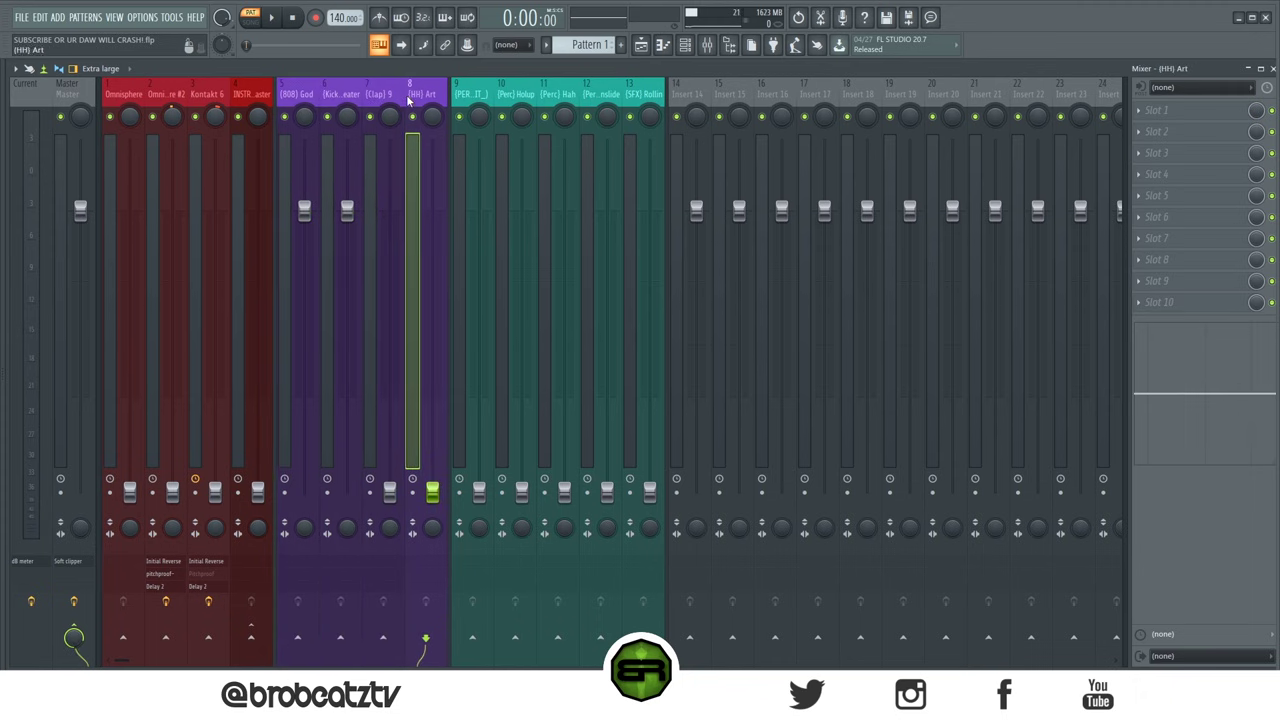
left_click(645, 106)
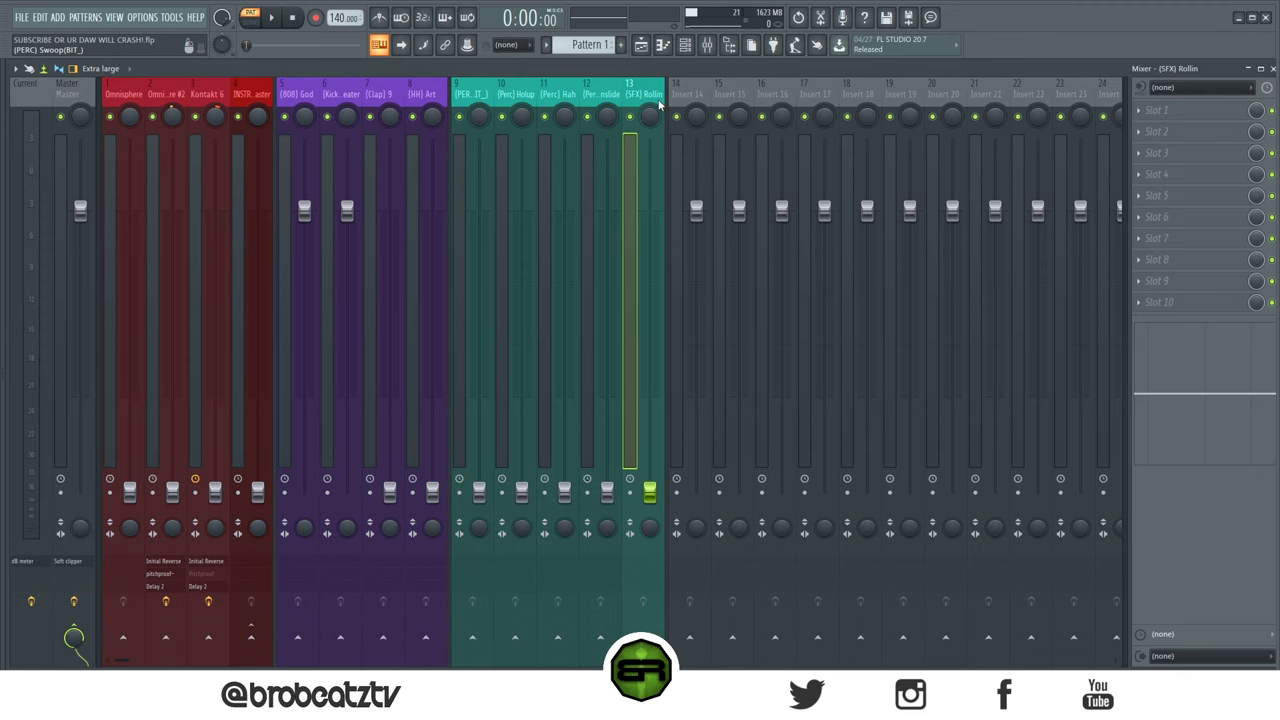
left_click(300, 100)
left_click(330, 100)
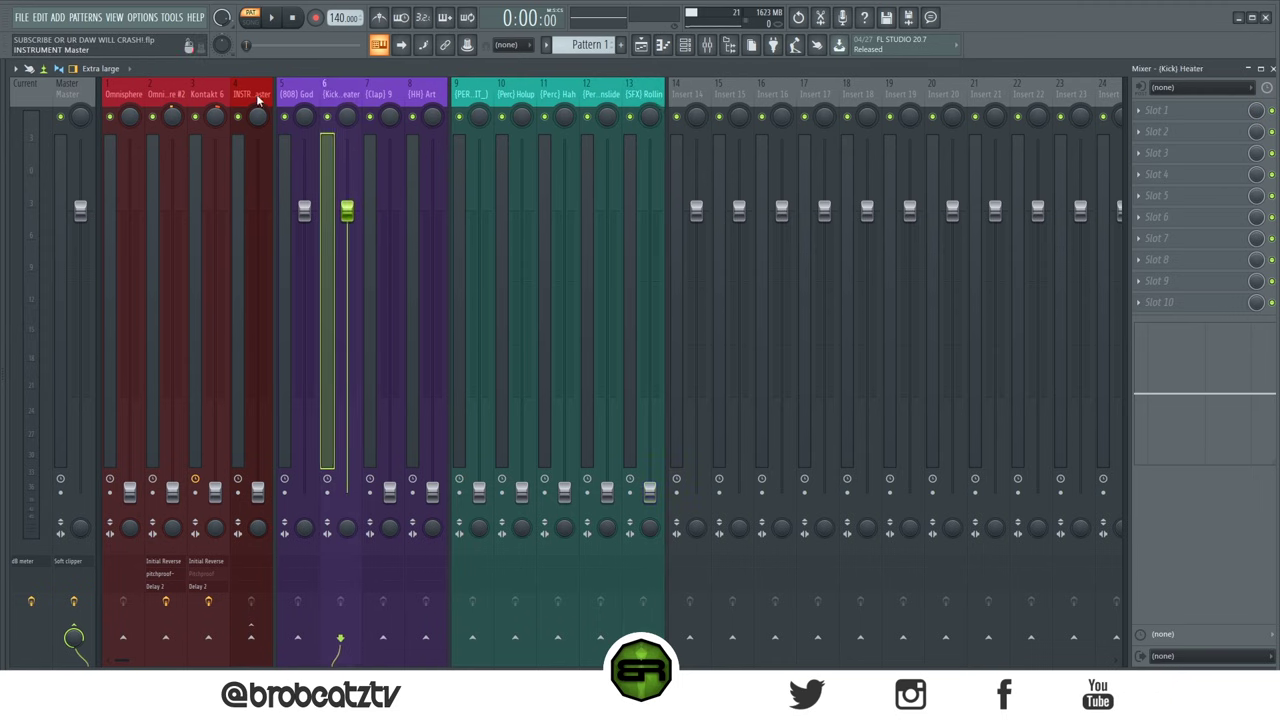
left_click(129, 94)
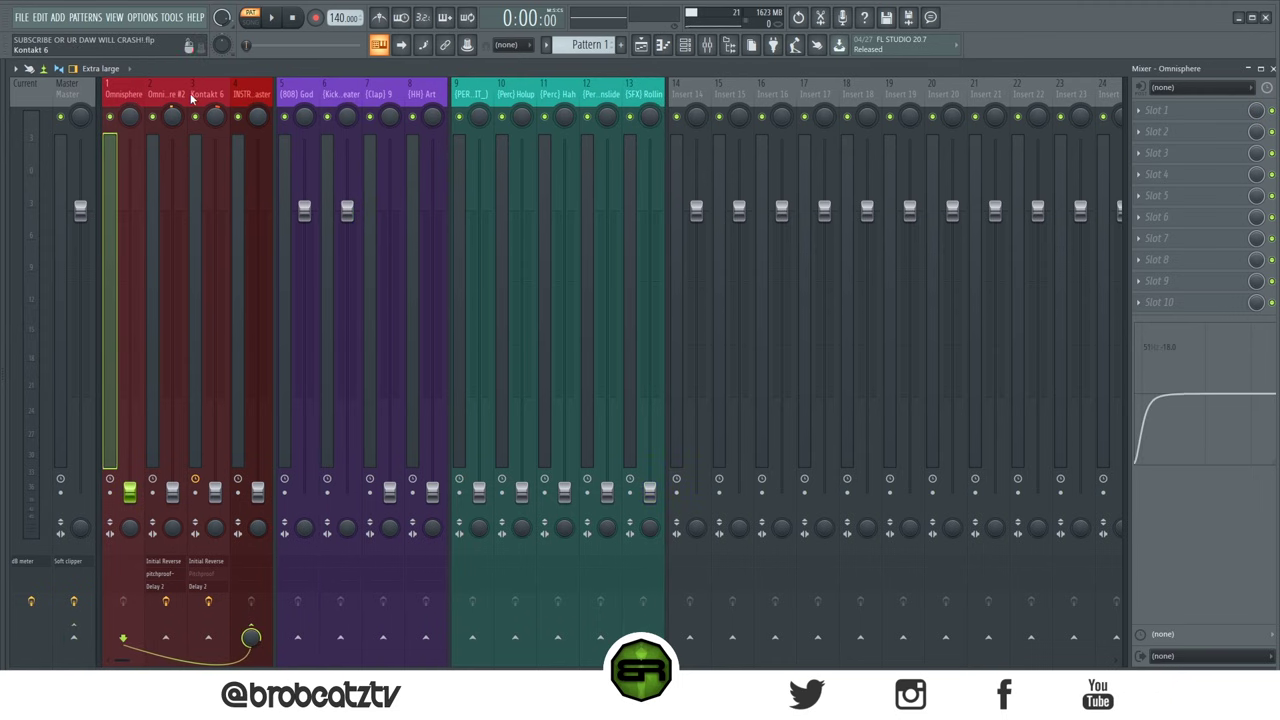
left_click(305, 96)
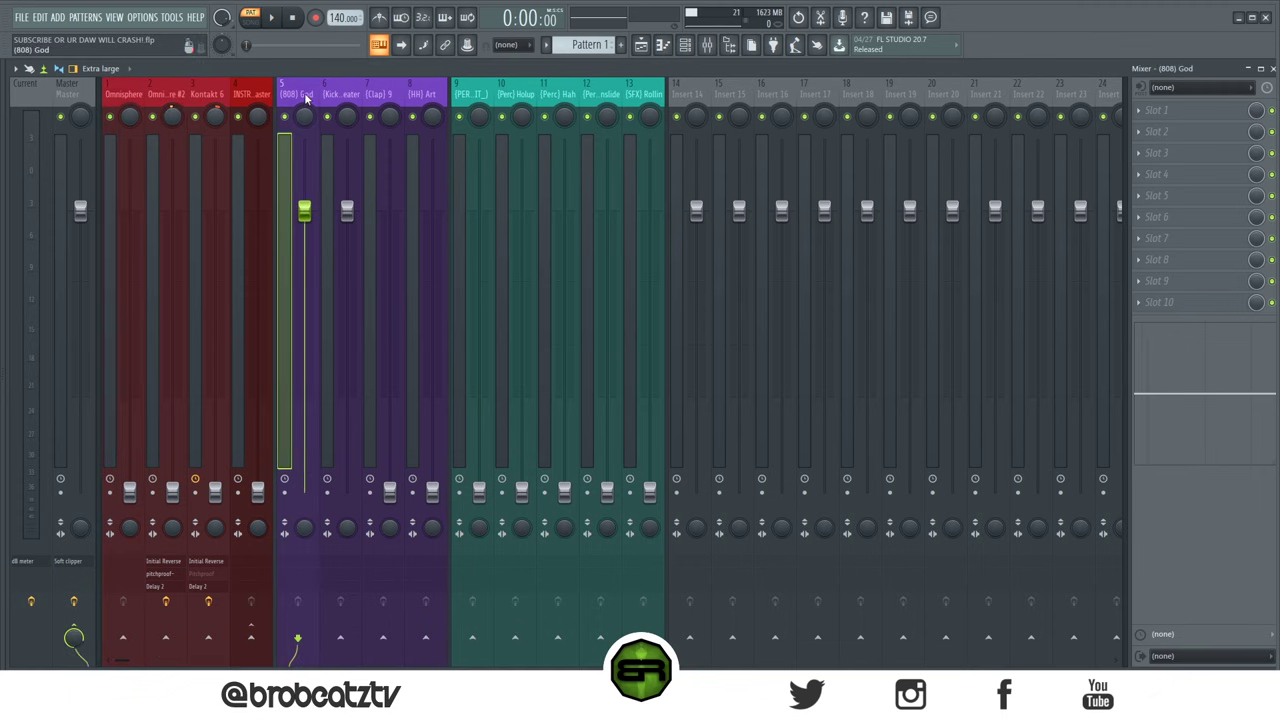
right_click(346, 207)
key("Escape")
Step: Audition and adjust the (808) God fader, settling around -6.7 dB
left_click_drag(311, 214, 304, 283)
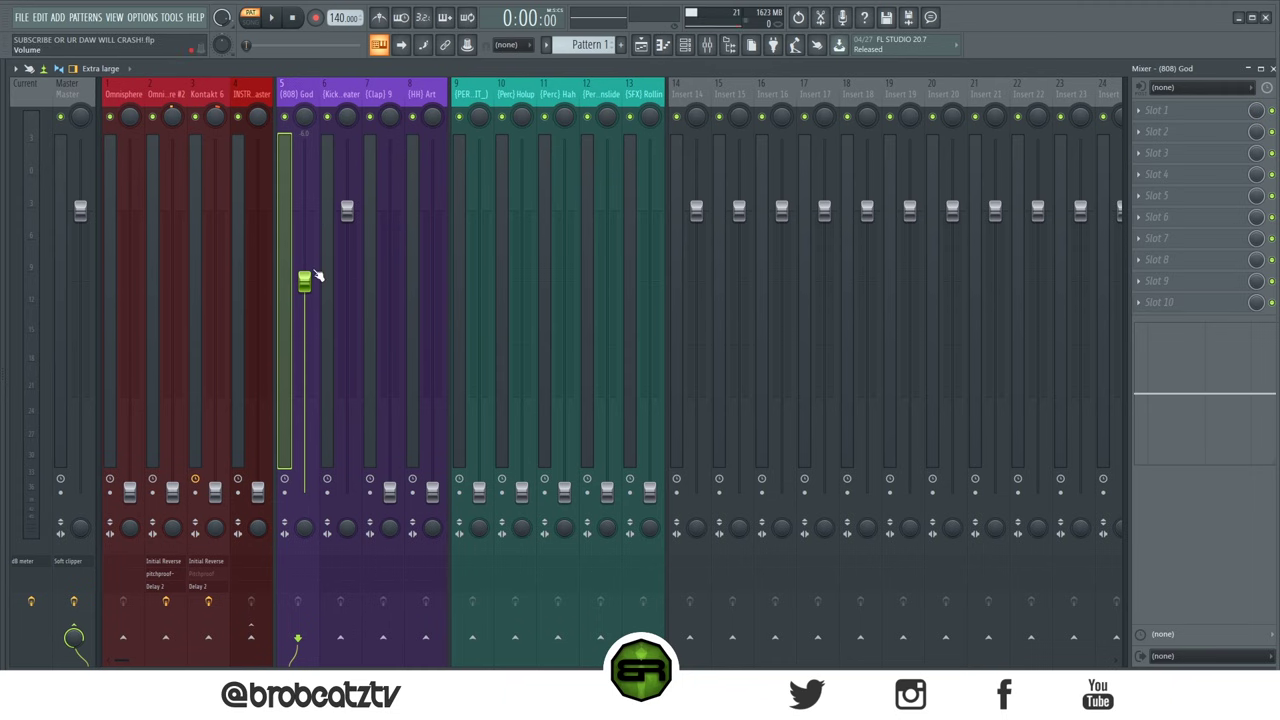
key("space")
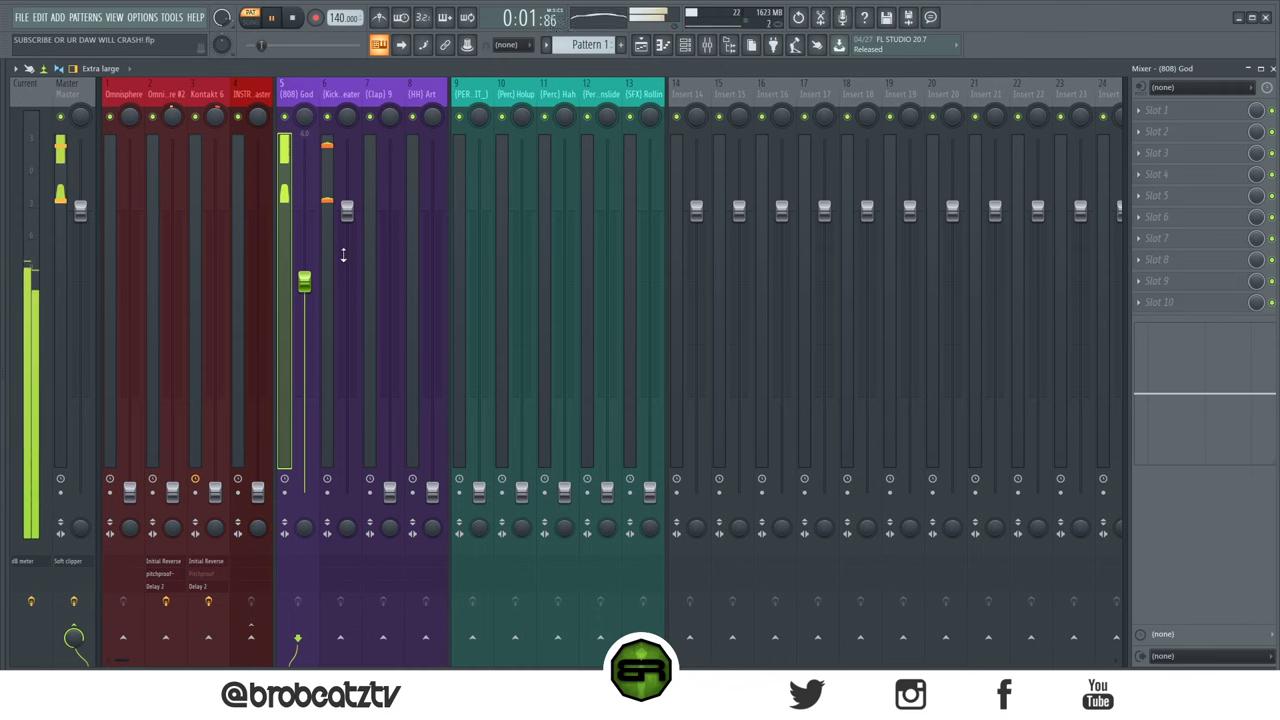
key("space")
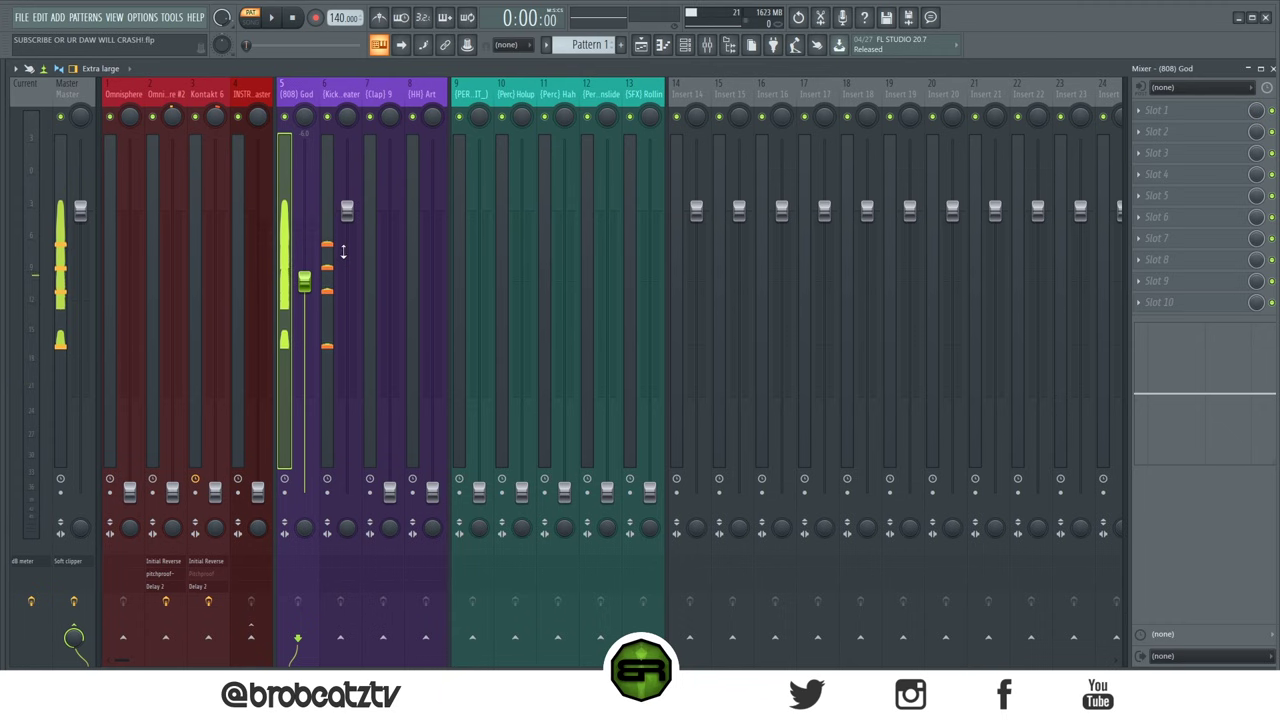
left_click(343, 495)
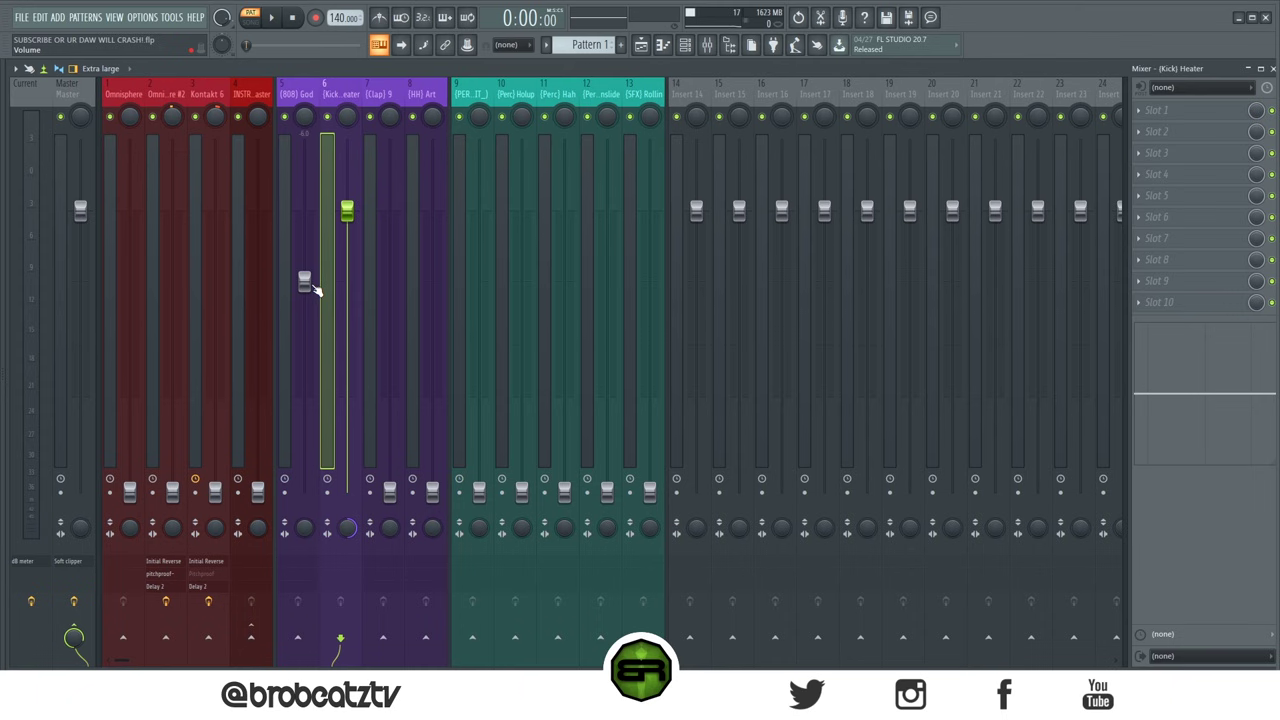
left_click_drag(312, 287, 312, 281)
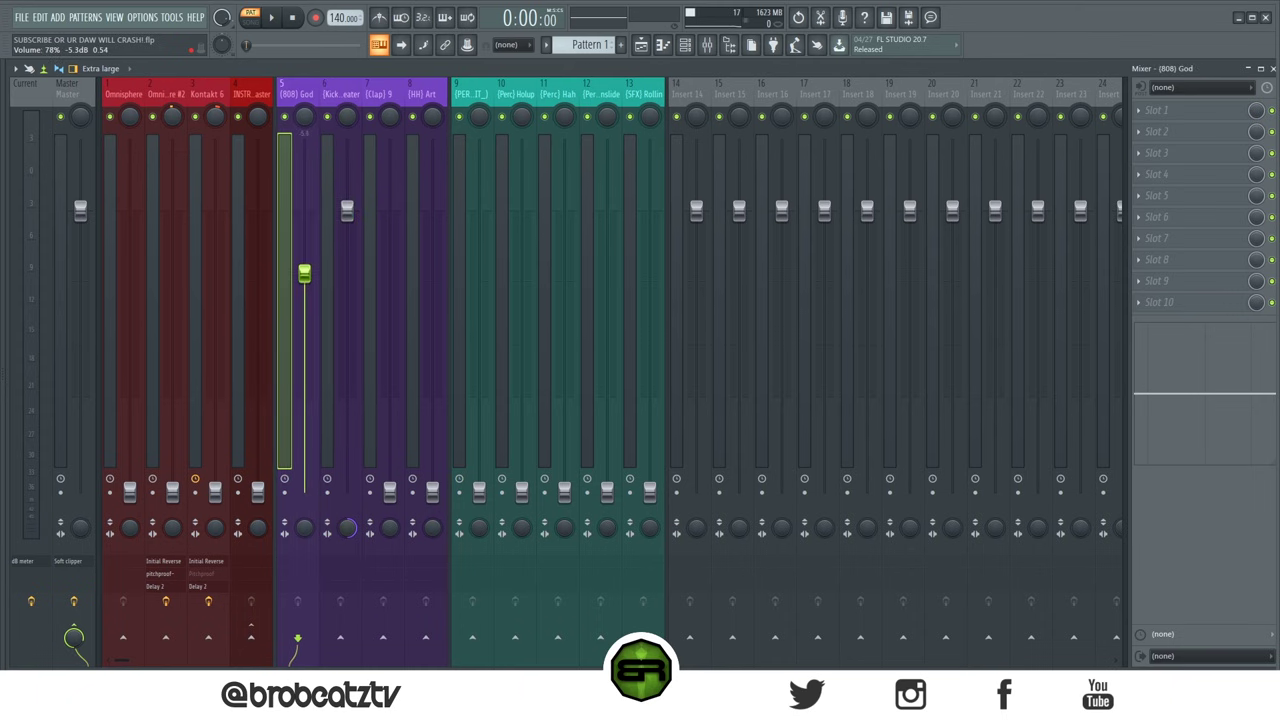
key("space")
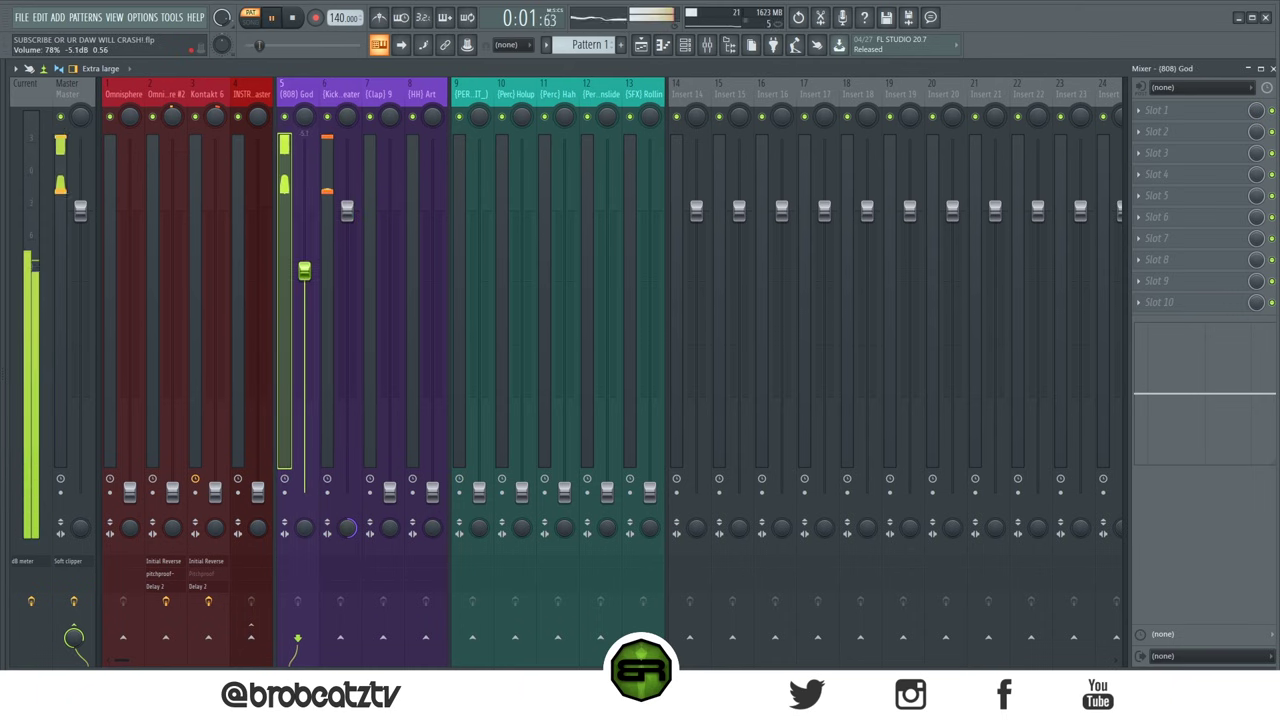
key("space")
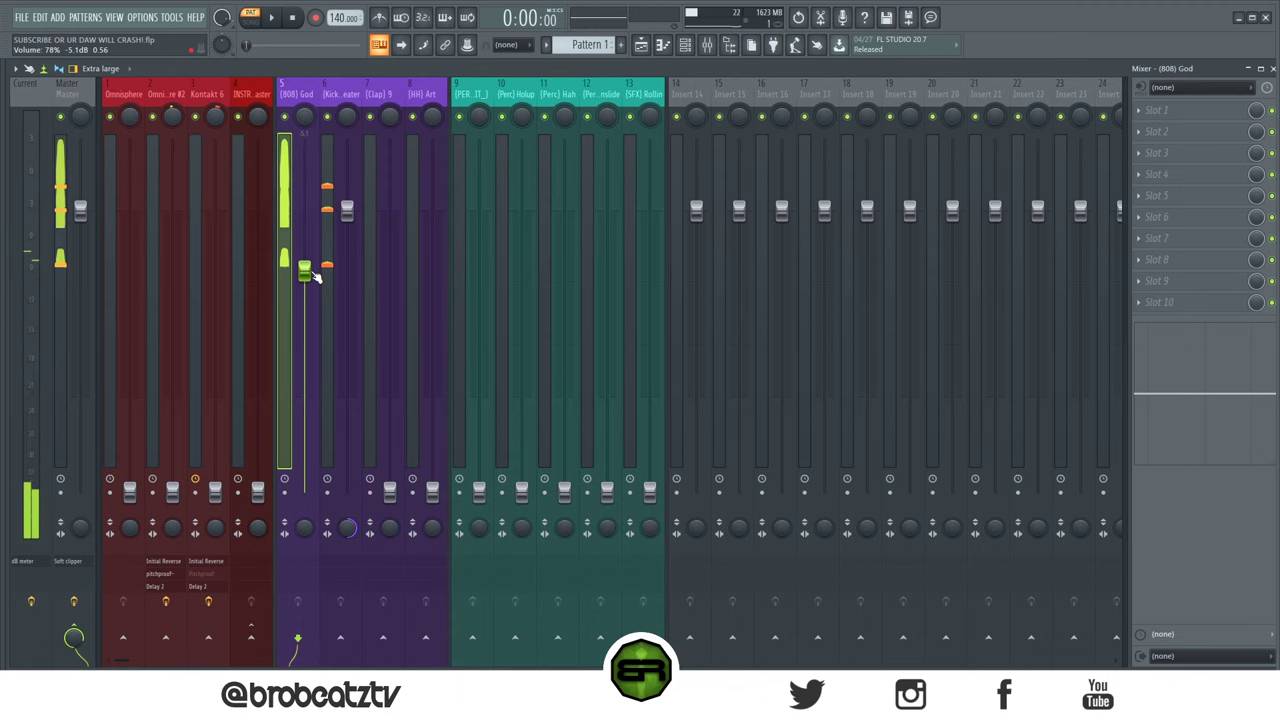
left_click_drag(312, 276, 313, 300)
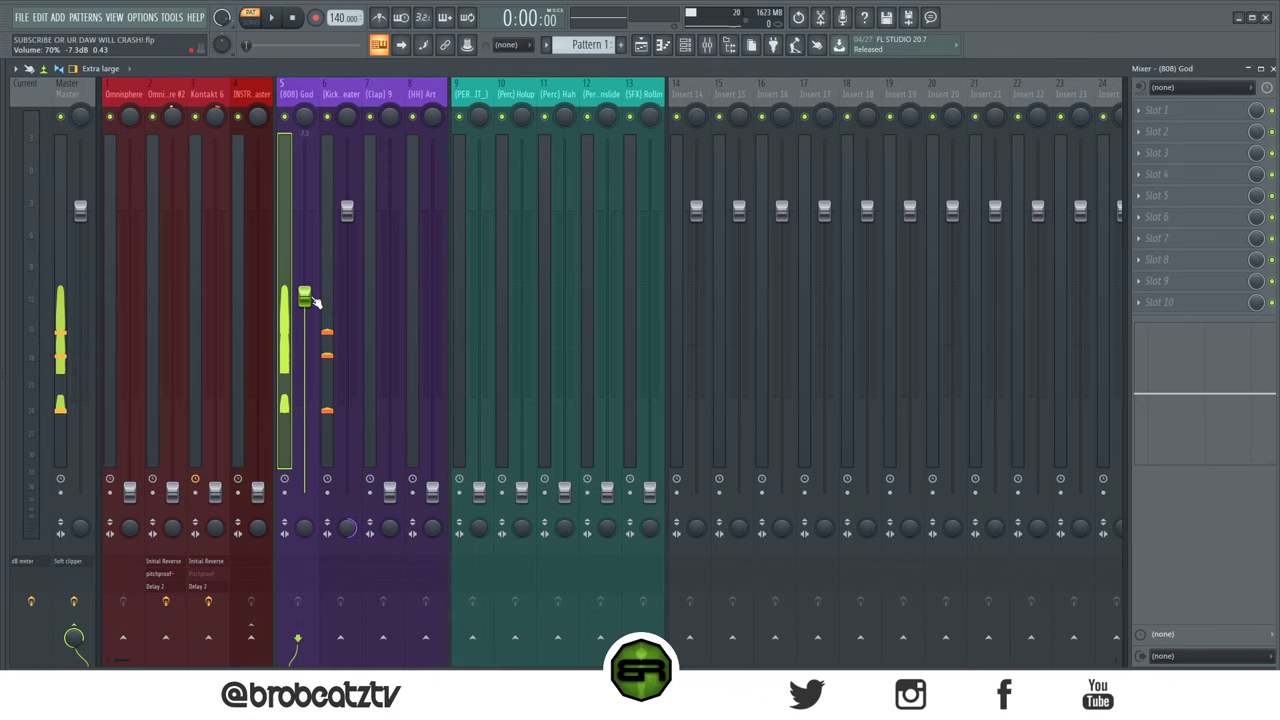
key("space")
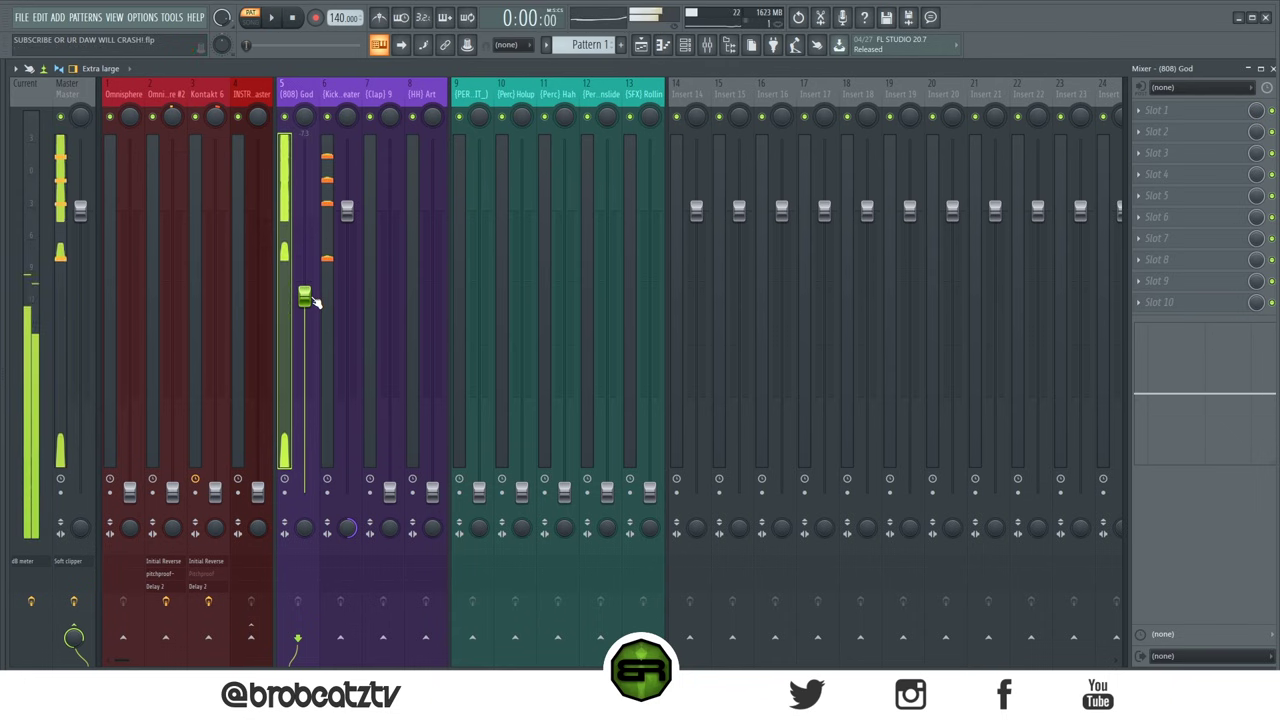
left_click_drag(309, 298, 313, 287)
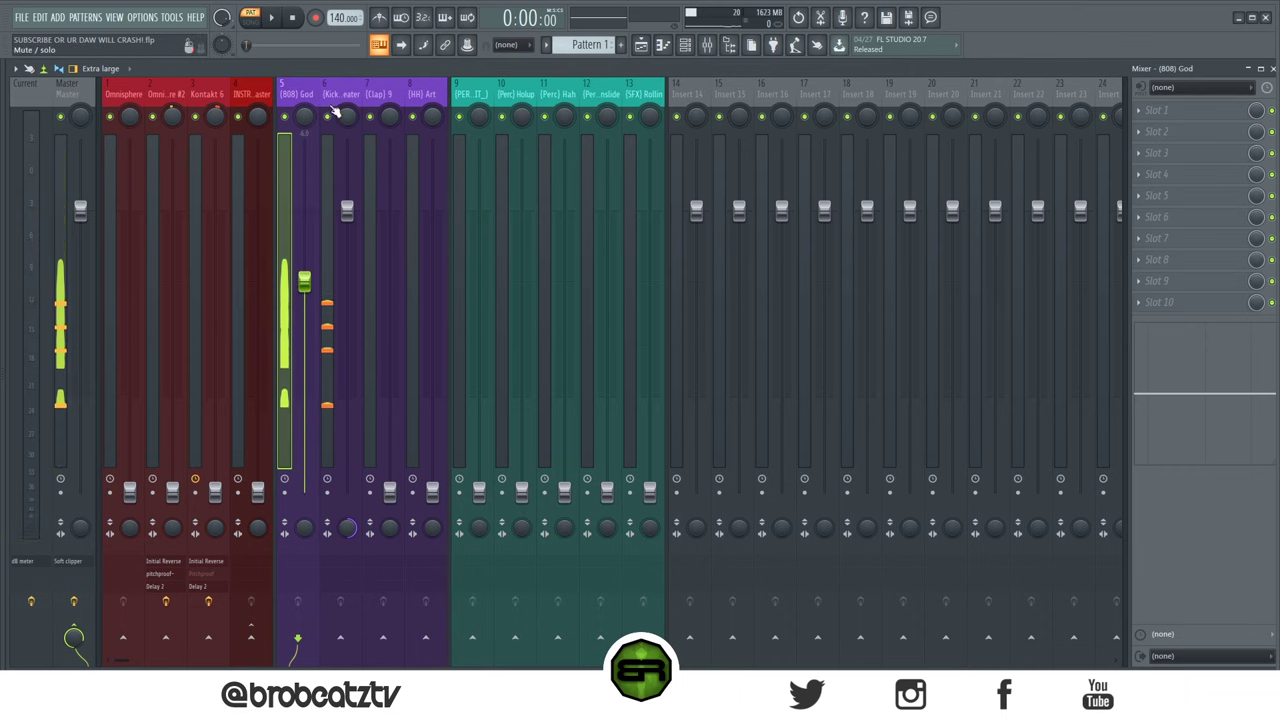
Step: Lower the Kick and 808 faders together, bringing the kick to about -9.5 dB
left_click(350, 94)
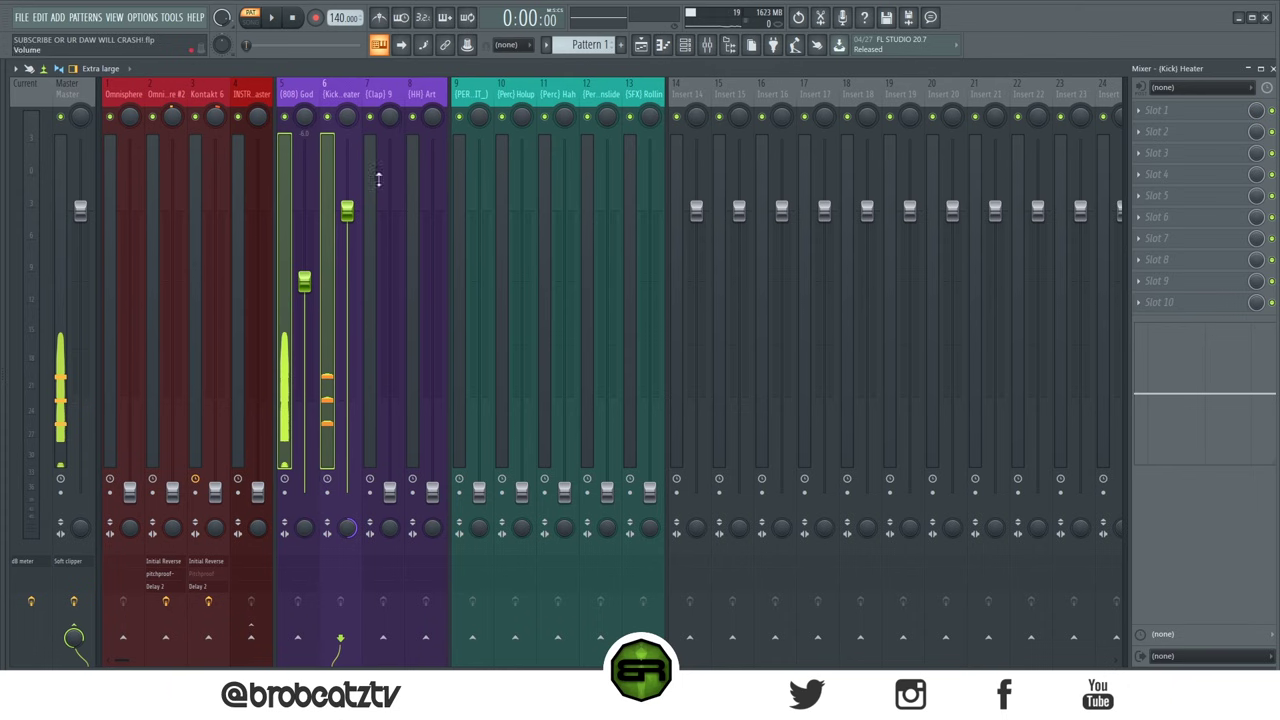
left_click_drag(347, 210, 347, 237)
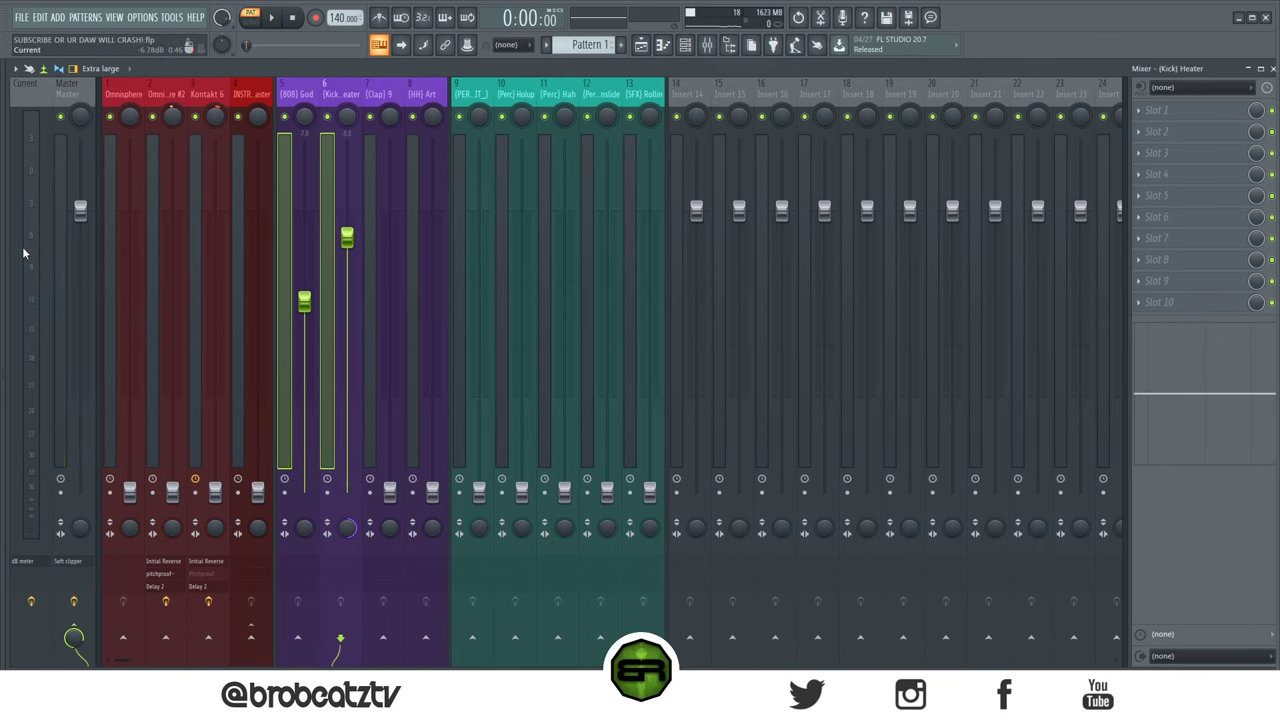
left_click_drag(347, 237, 347, 314)
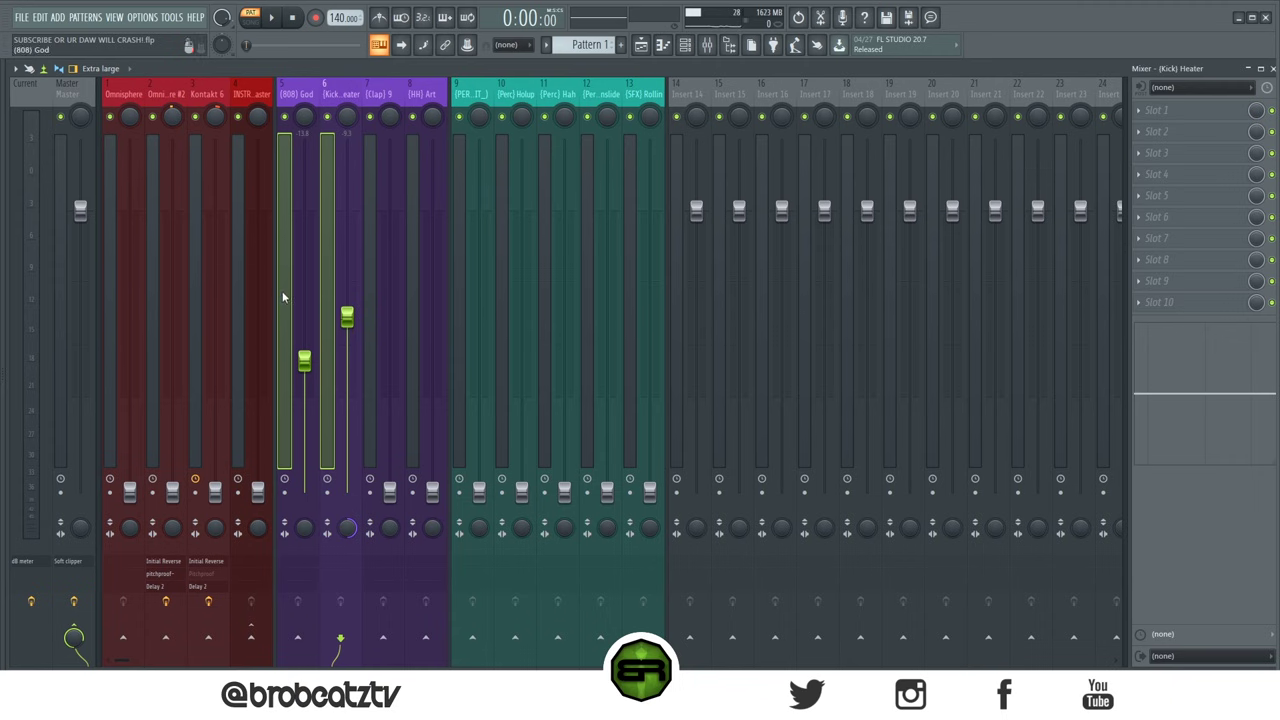
left_click_drag(312, 308, 347, 346)
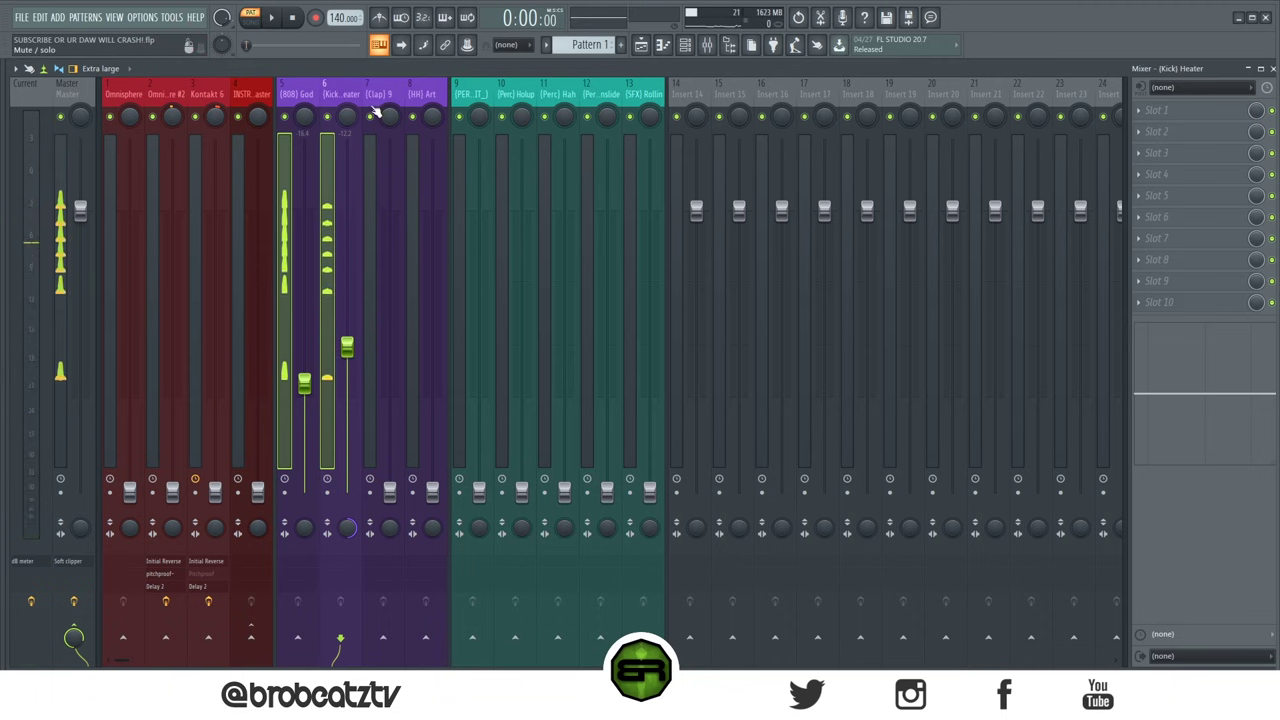
left_click(296, 94)
key("space")
key("space")
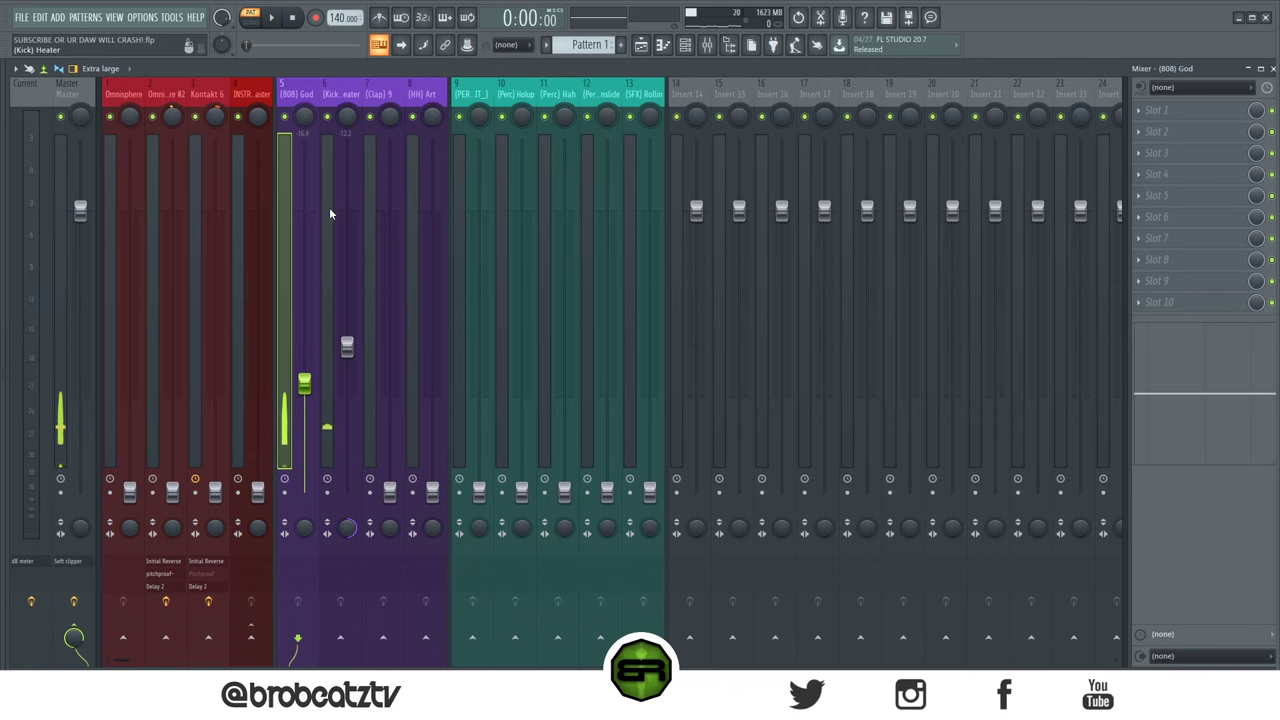
left_click(422, 95)
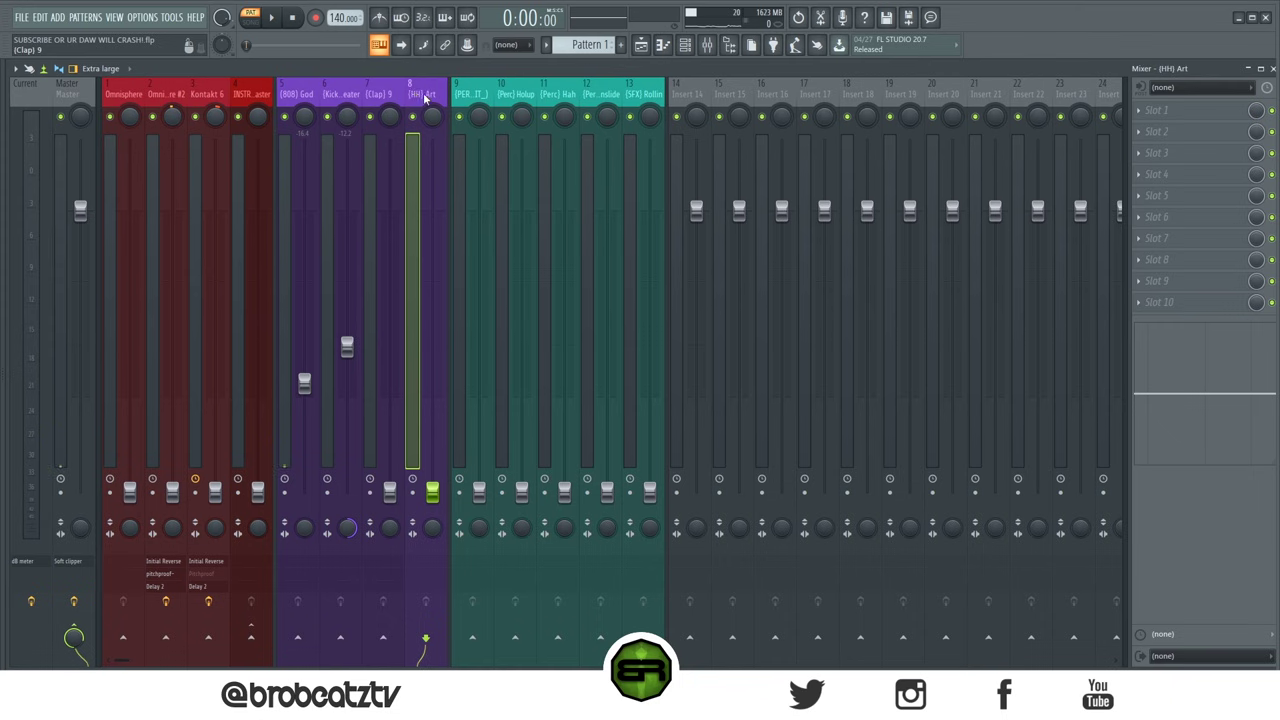
left_click(335, 95)
left_click(377, 95)
left_click(413, 97)
left_click(480, 92)
left_click(600, 95)
left_click(635, 100)
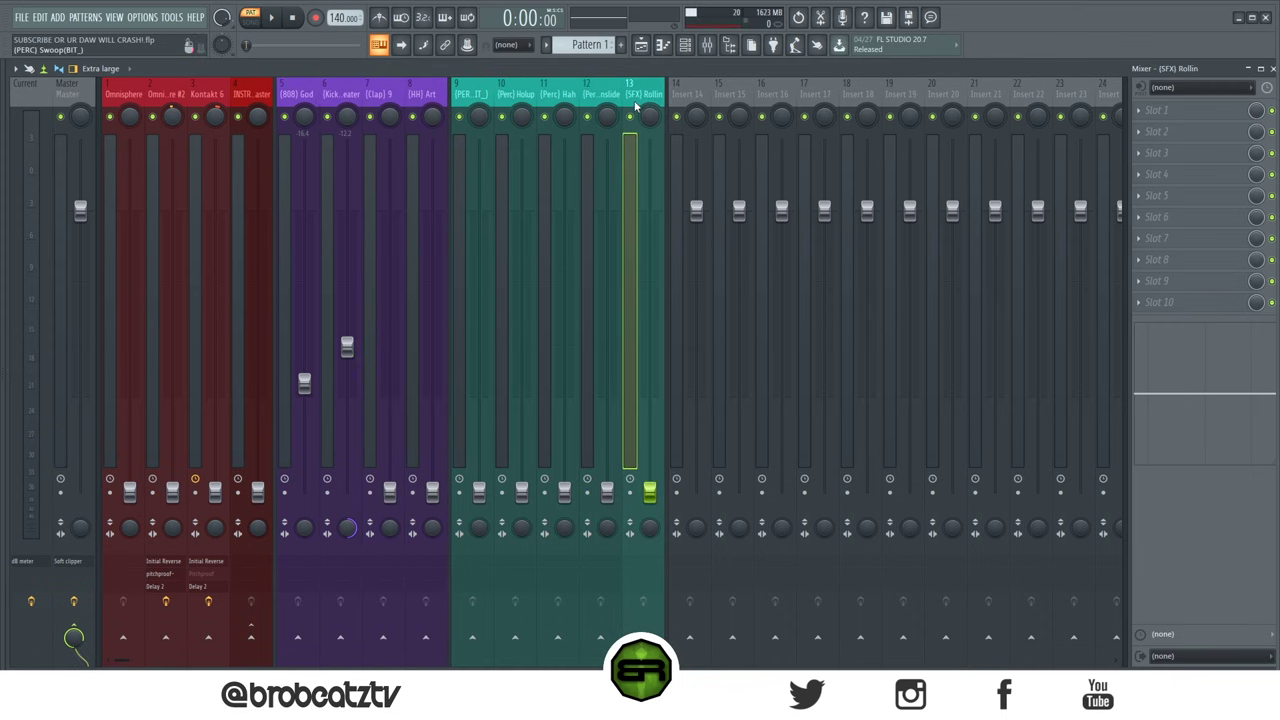
left_click(368, 418)
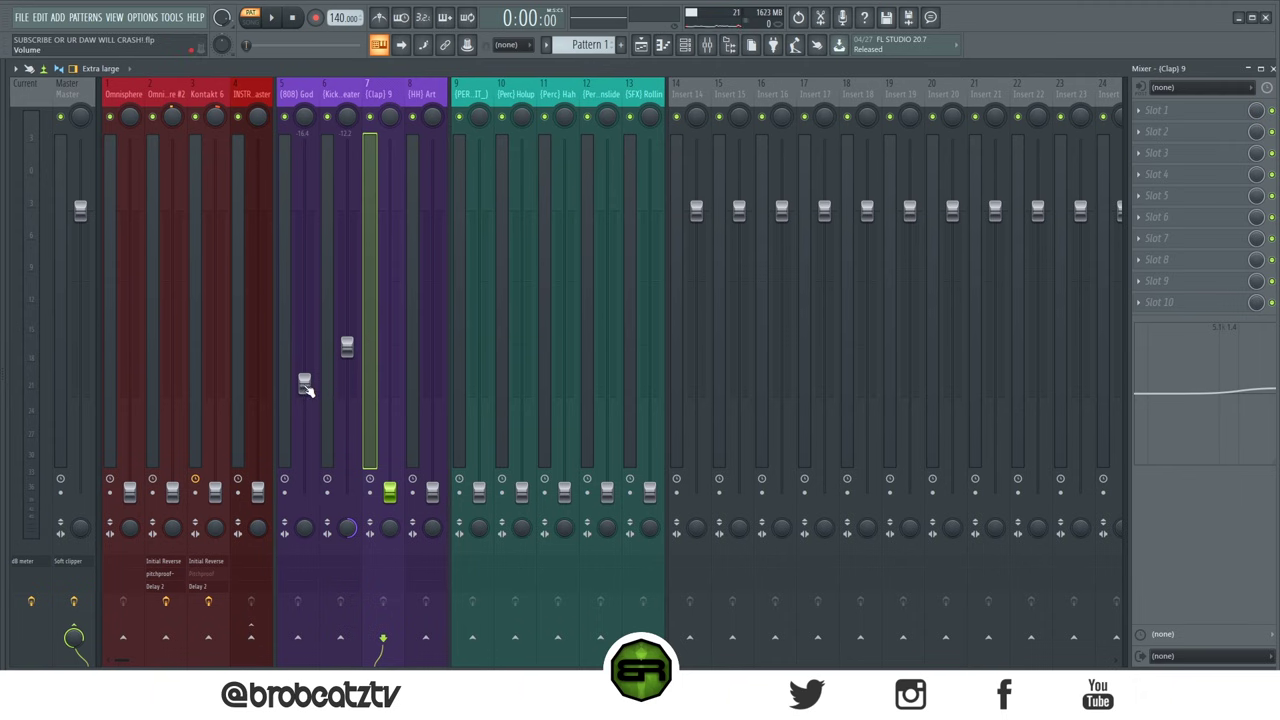
Step: Raise the (Clap) 9 fader and audition the beat
left_click_drag(383, 470, 383, 441)
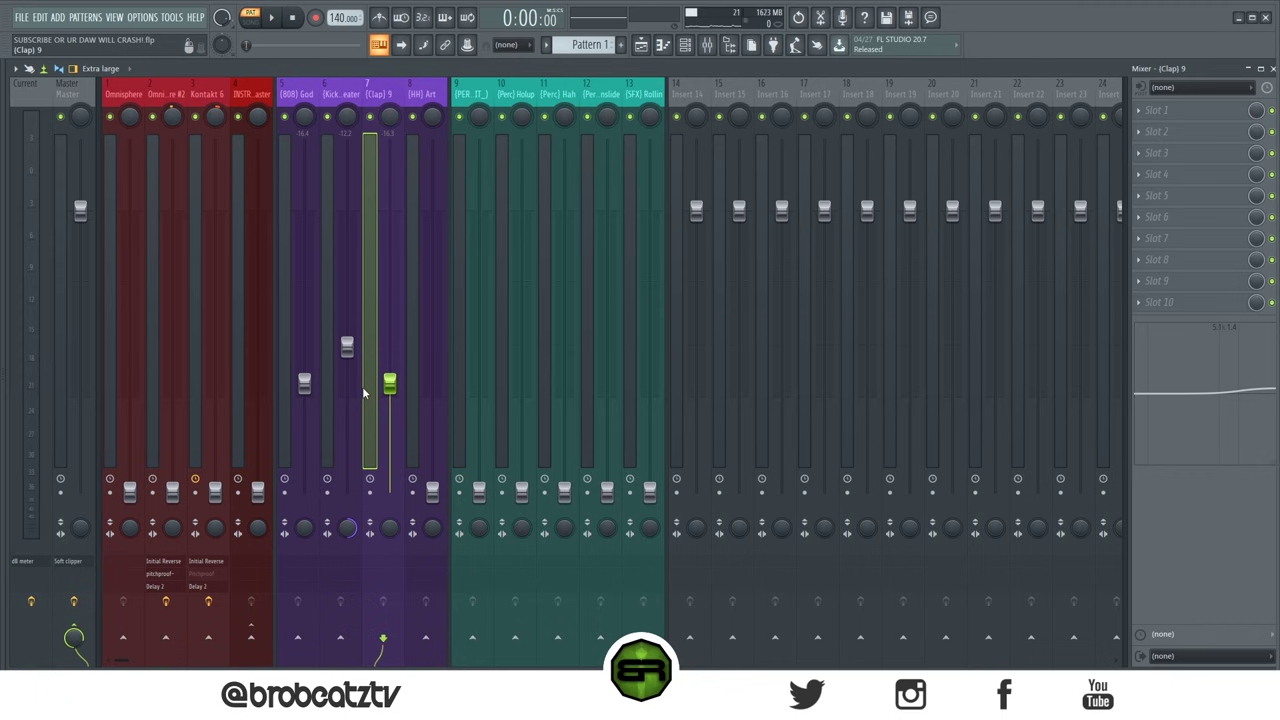
key("space")
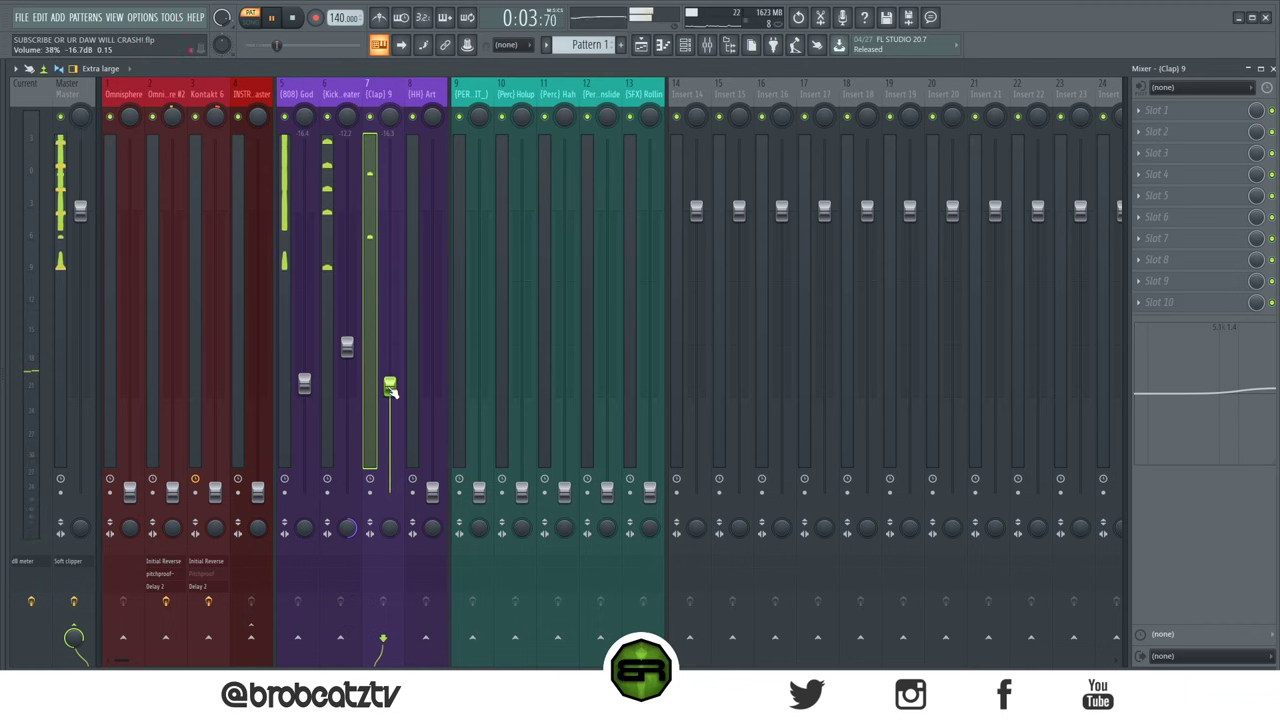
key("space")
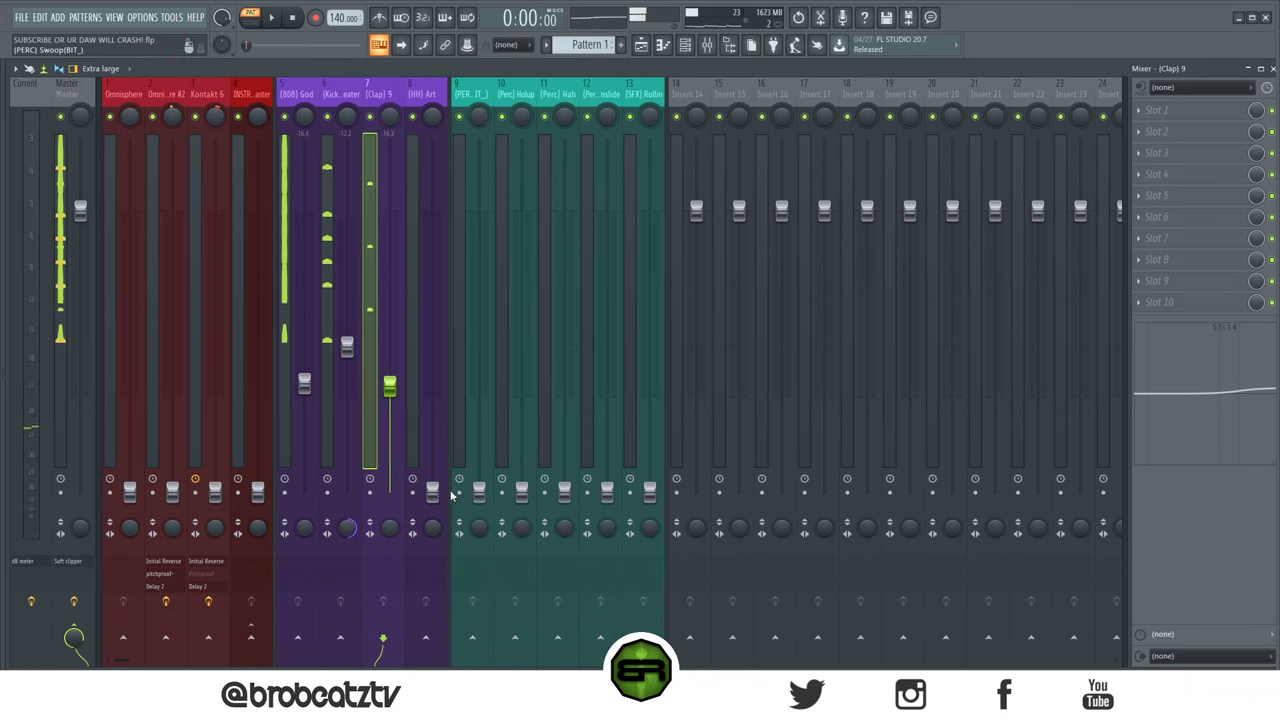
Step: Raise the (HH) Art fader to about -18.8 dB, audition, then select percussion inserts 9–13
left_click(432, 489)
left_click_drag(432, 487, 432, 388)
key("space")
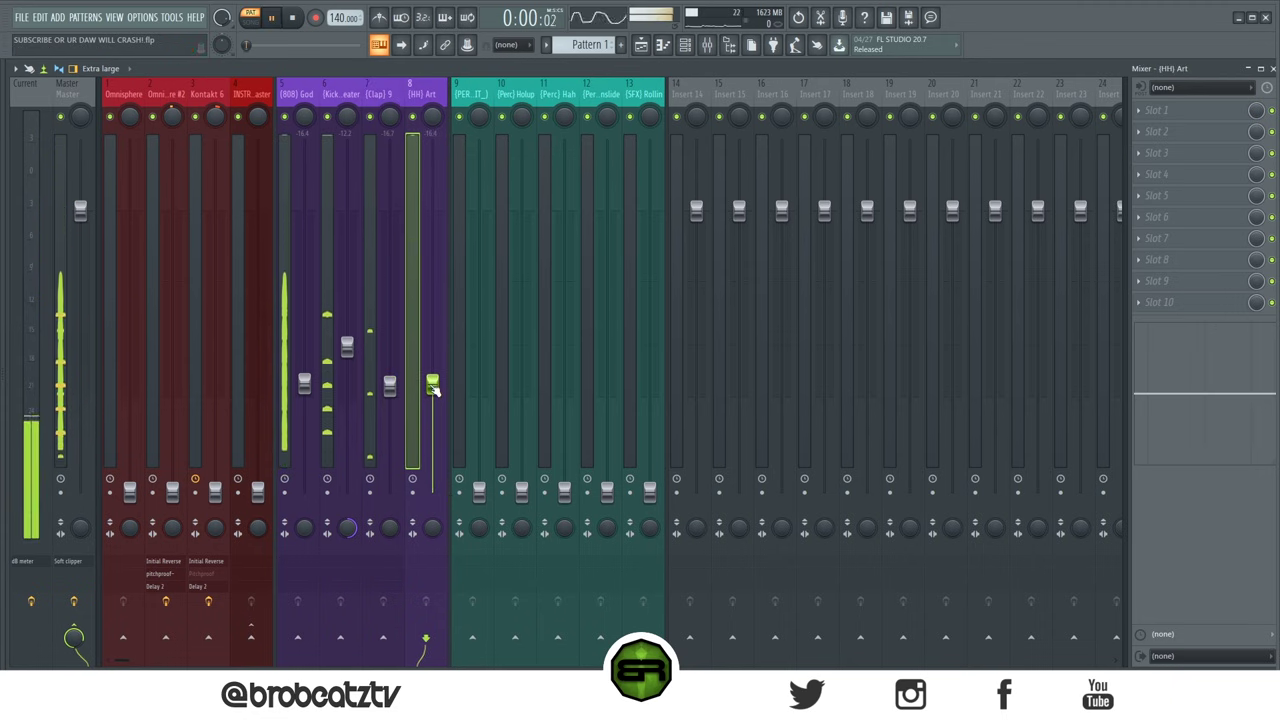
key("space")
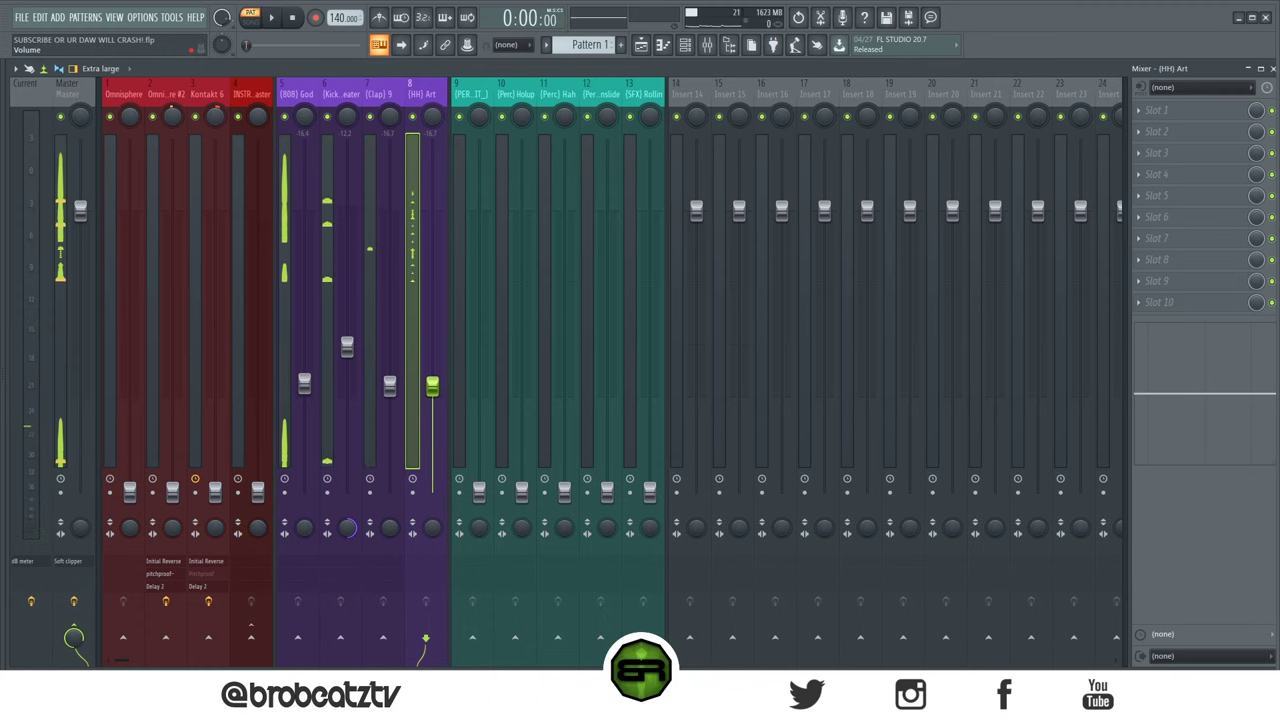
key("space")
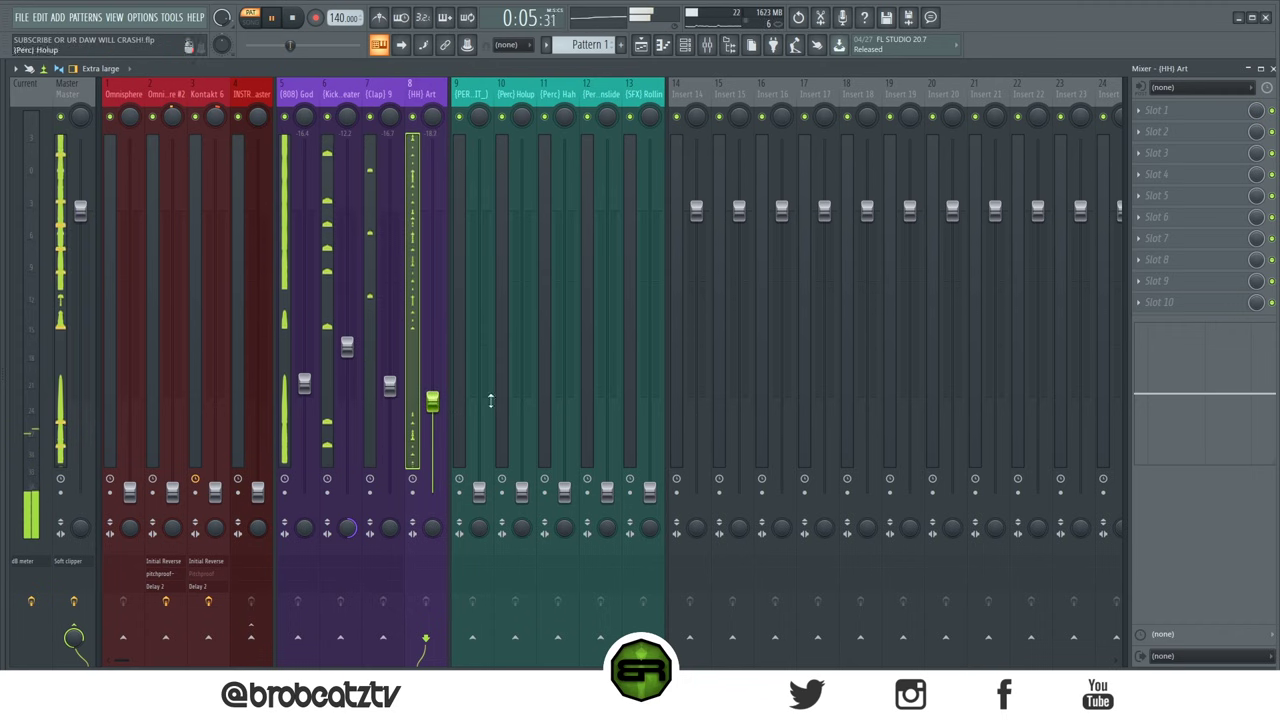
key("space")
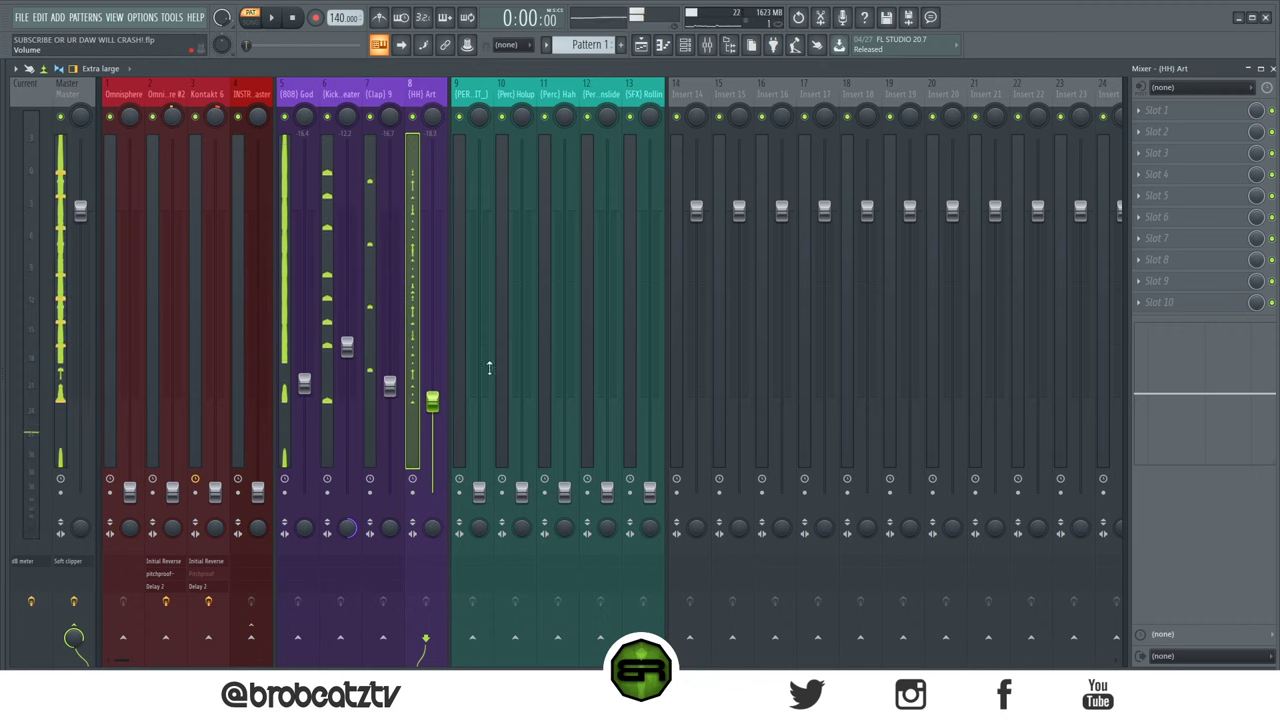
left_click_drag(645, 94, 485, 113)
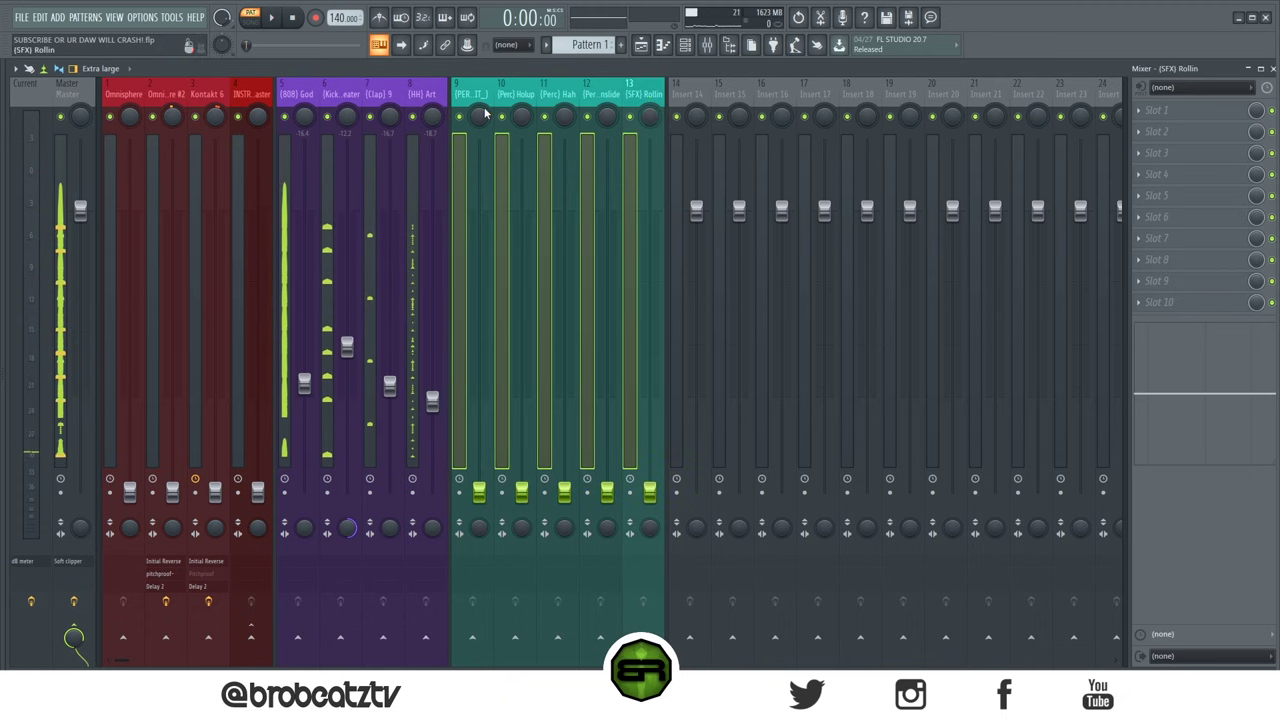
Step: Raise the five teal percussion faders together to -20.2 dB and audition the beat
left_click(480, 494)
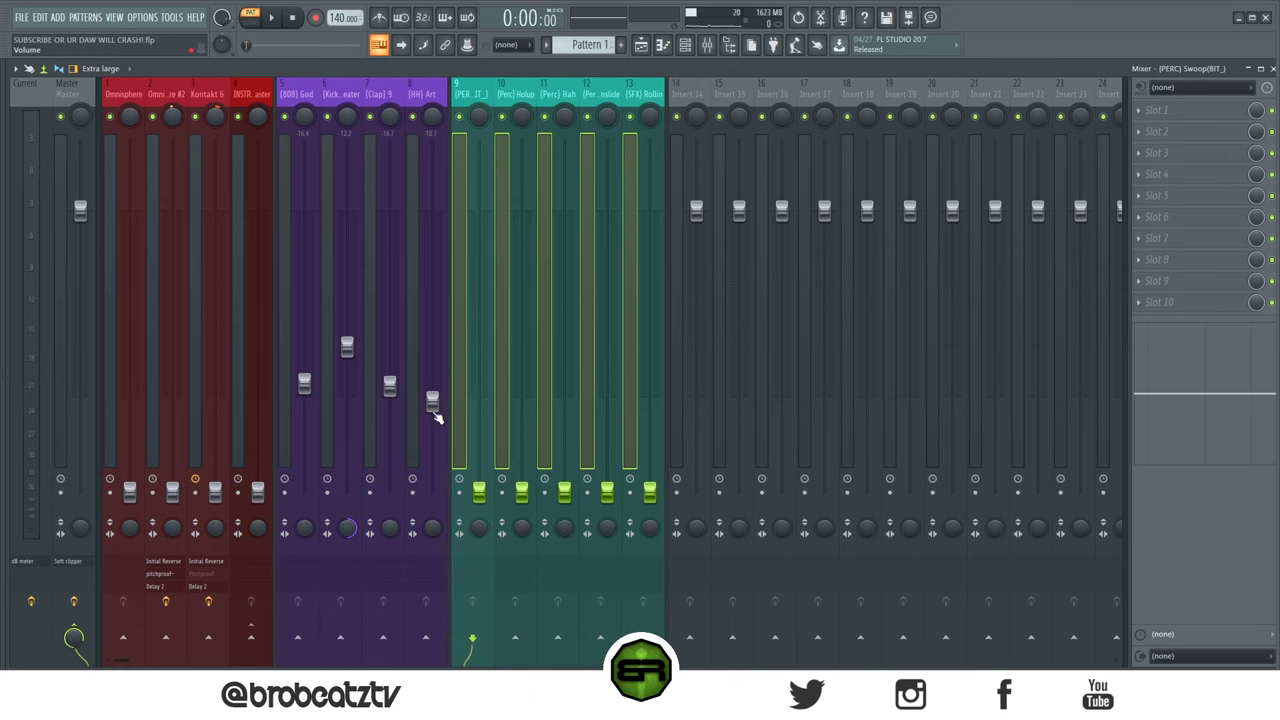
left_click_drag(480, 492, 481, 416)
key("space")
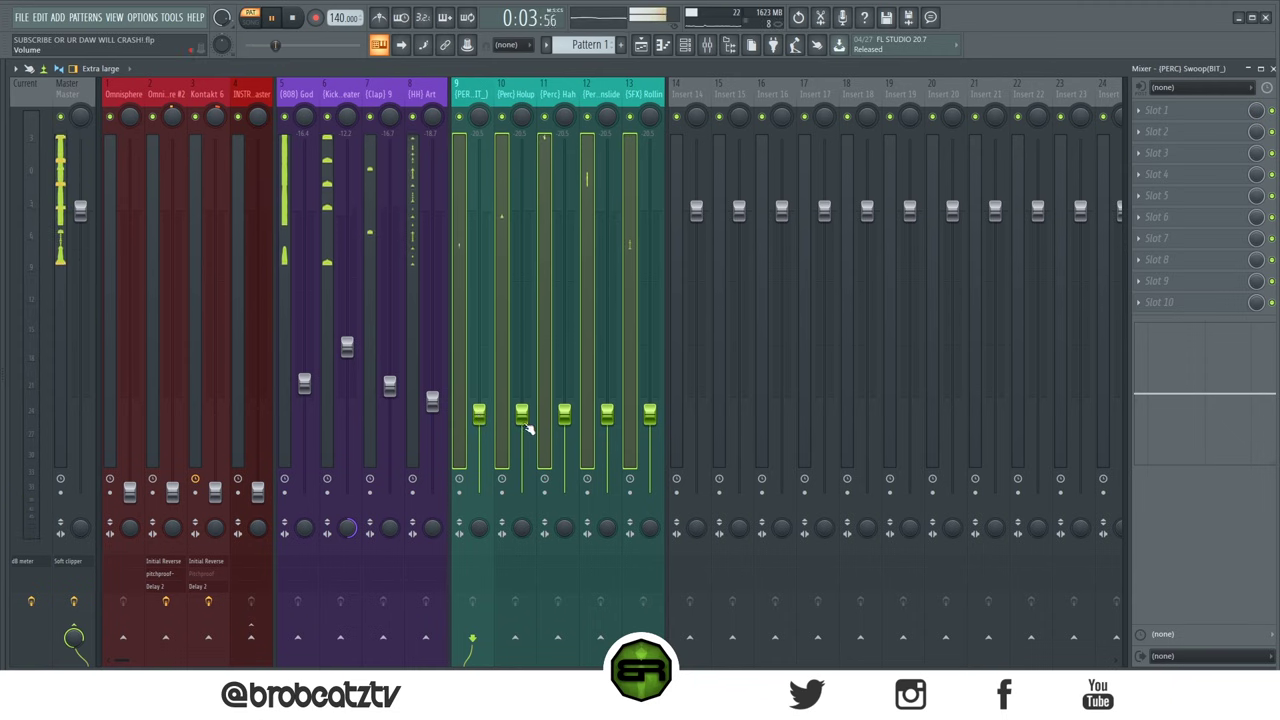
key("space")
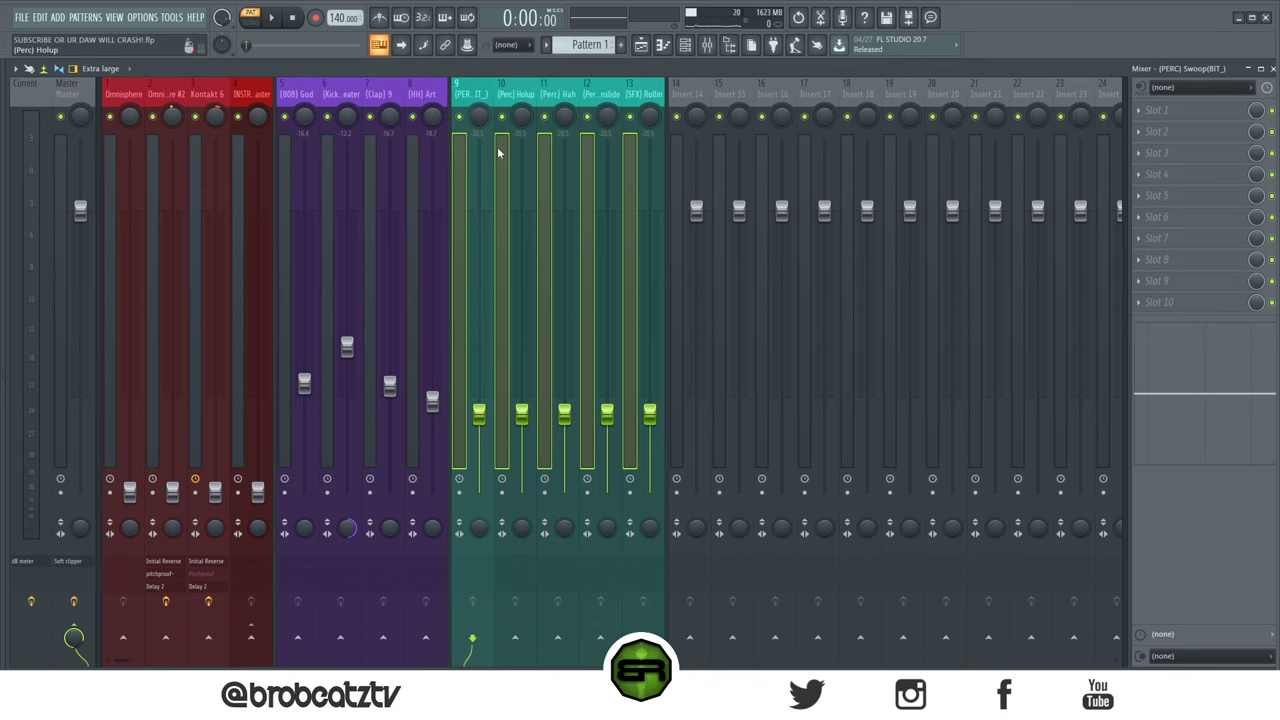
Step: Reselect the five teal channels, confirm their shared level, then focus insert 13, SFX Rollin
left_click(540, 89)
left_click_drag(632, 106, 470, 230)
left_click(480, 416)
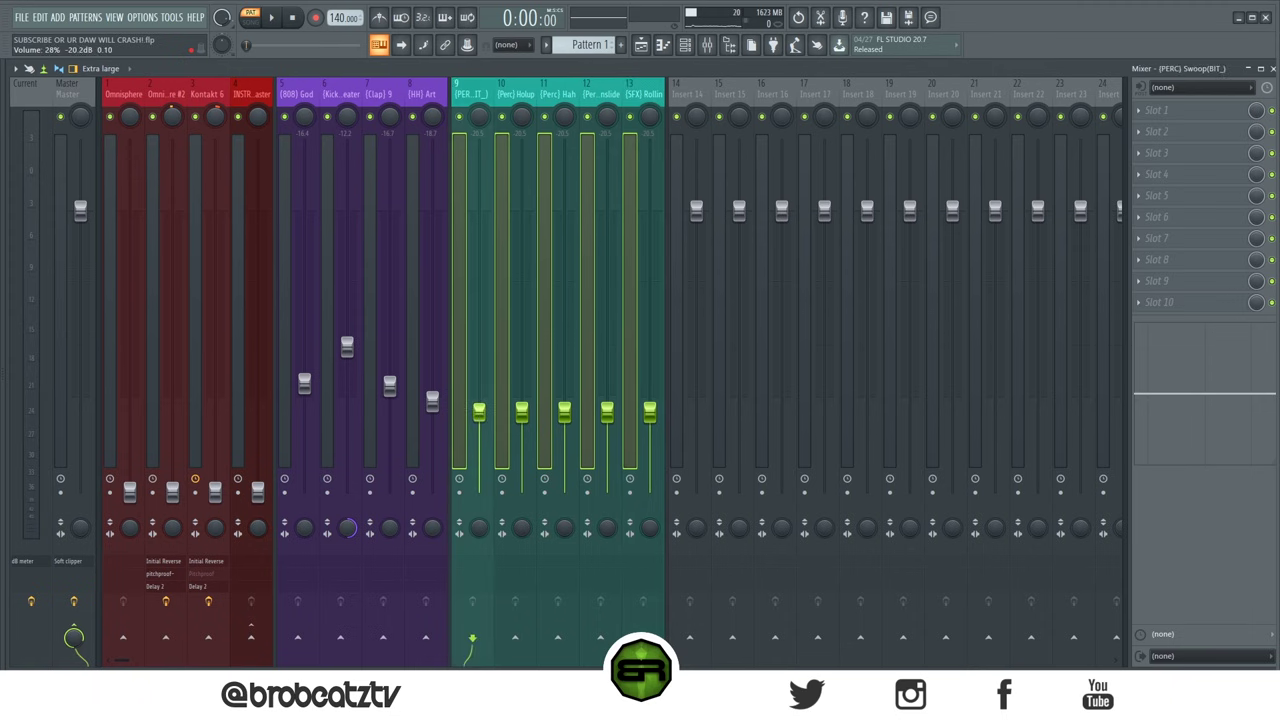
left_click(492, 90)
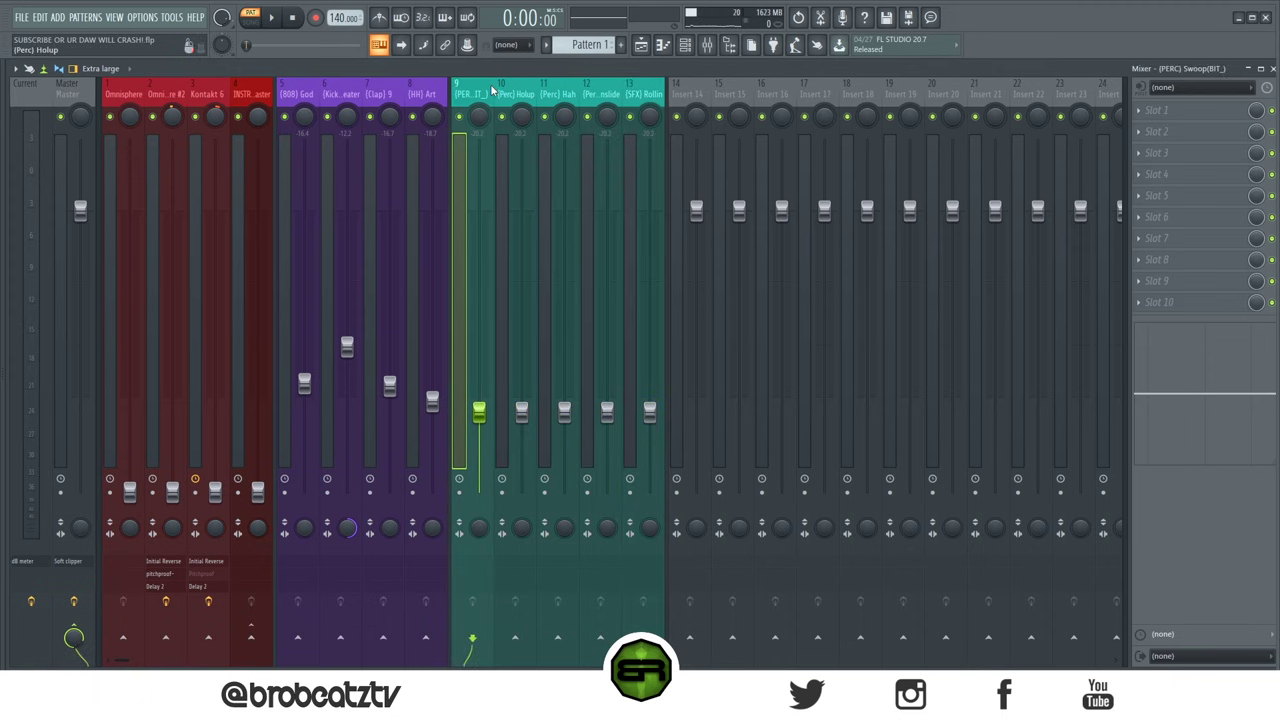
left_click(345, 345)
left_click(601, 94)
left_click(633, 97)
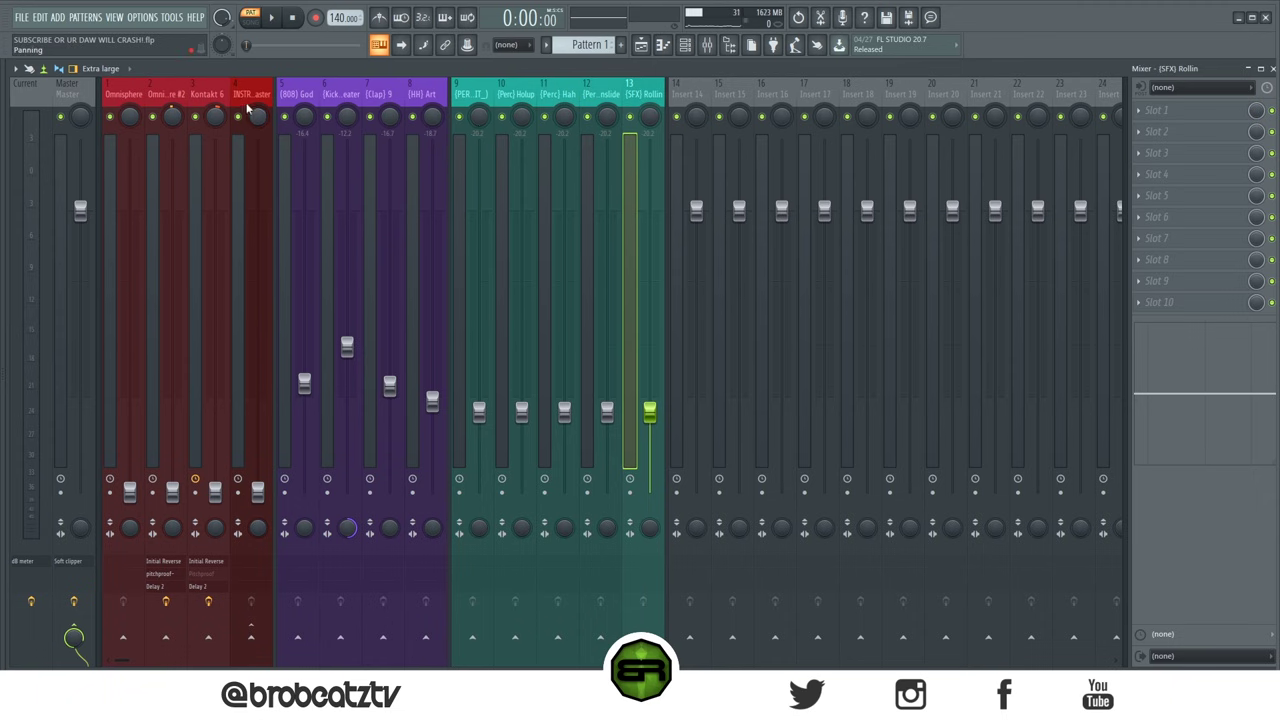
Step: Raise the Omnisphere fader toward 46% while auditioning the beat
left_click(210, 94)
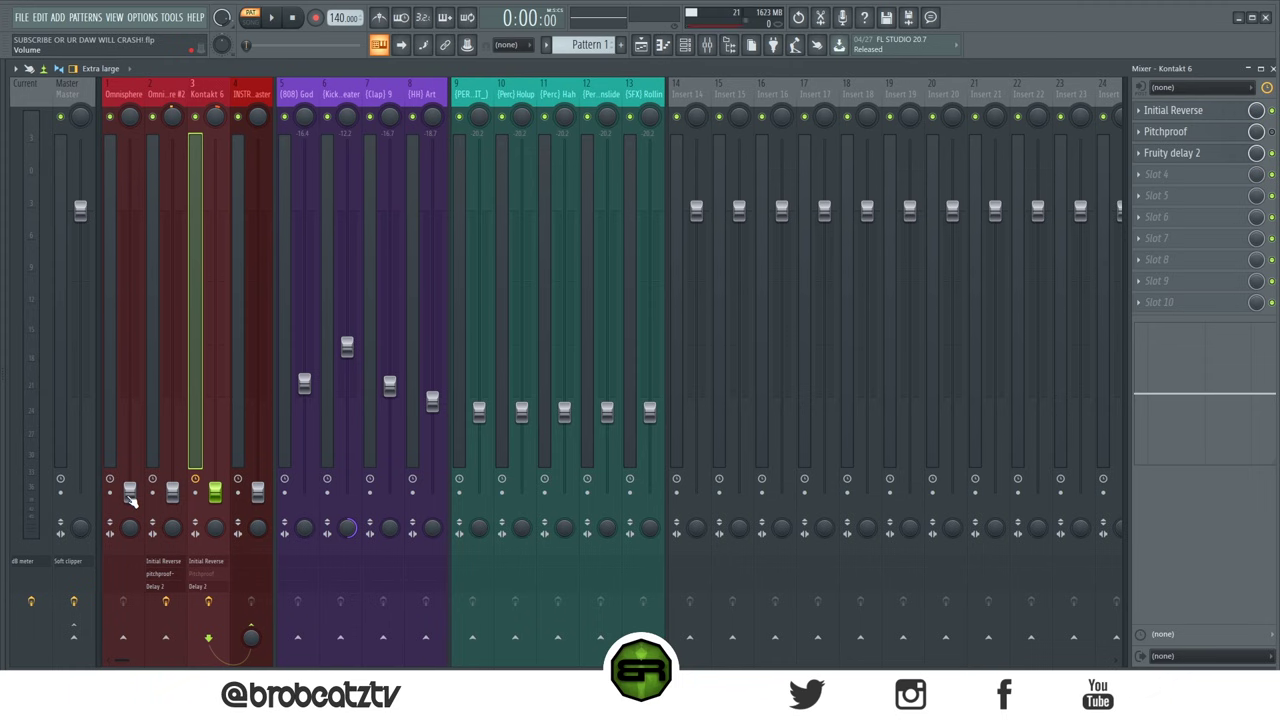
left_click_drag(130, 492, 129, 441)
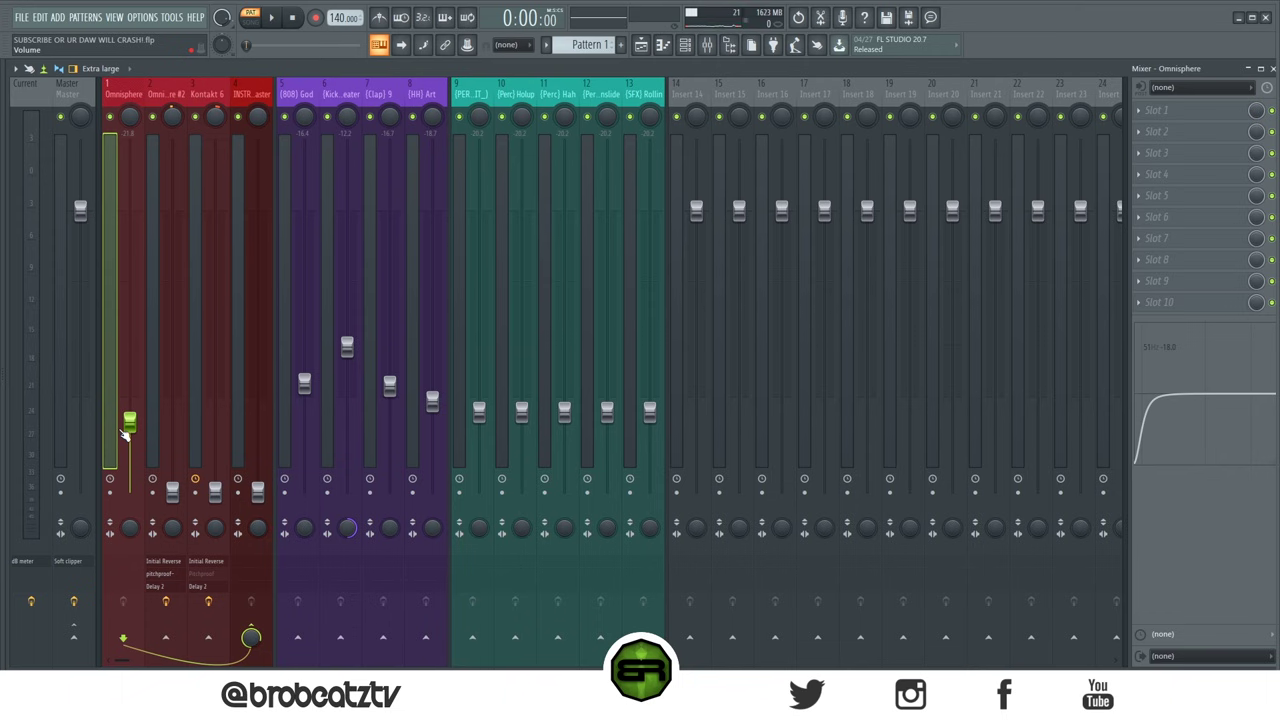
key("space")
left_click_drag(128, 440, 130, 355)
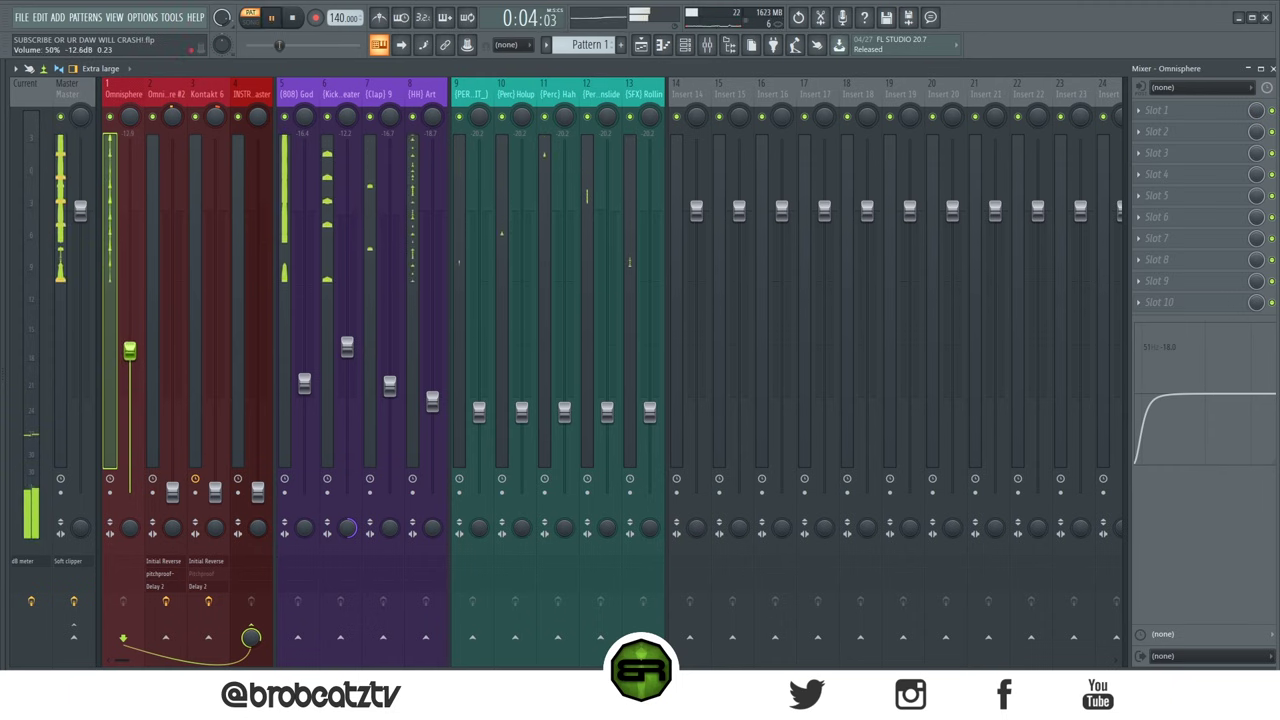
key("space")
Step: Reset the fourth red channel's fader to default and ease Omnisphere down slightly
right_click(260, 495)
left_click(300, 499)
key("space")
left_click_drag(130, 349, 130, 362)
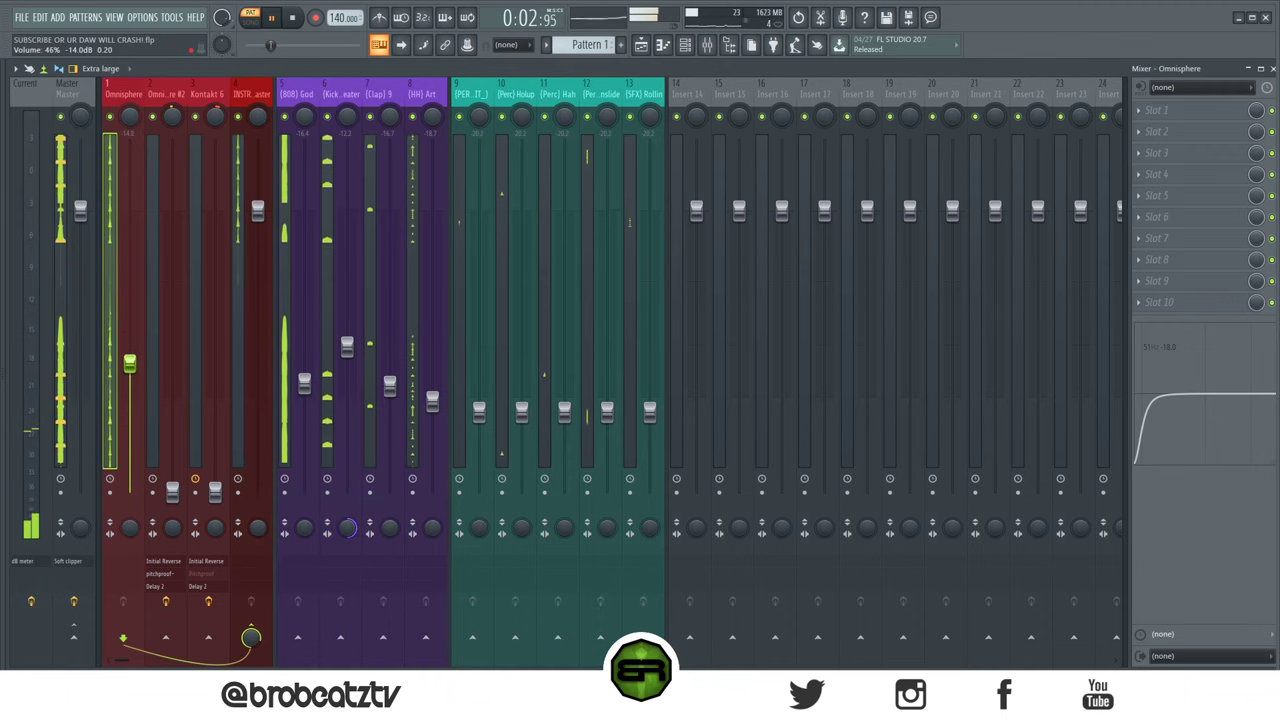
key("space")
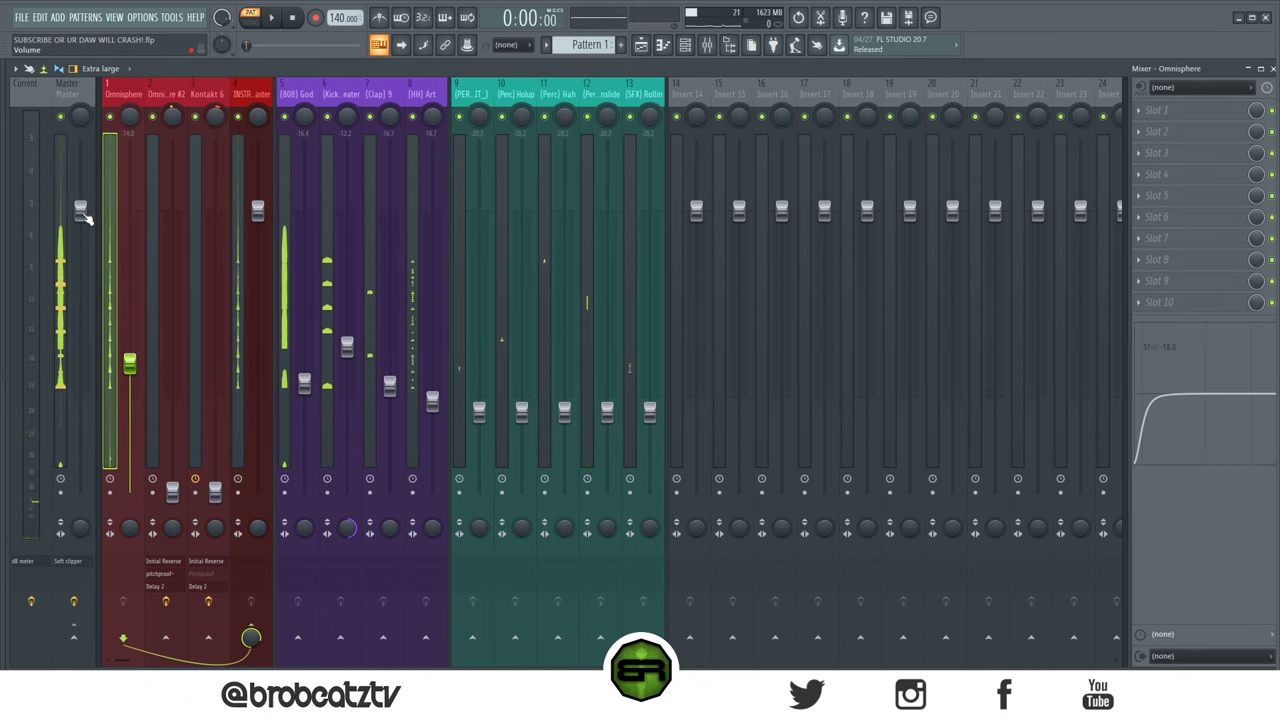
Step: Lower the Master fader, fine-tune Omnisphere to about −13.7 dB, and bring up Master volume options
left_click_drag(85, 218, 86, 404)
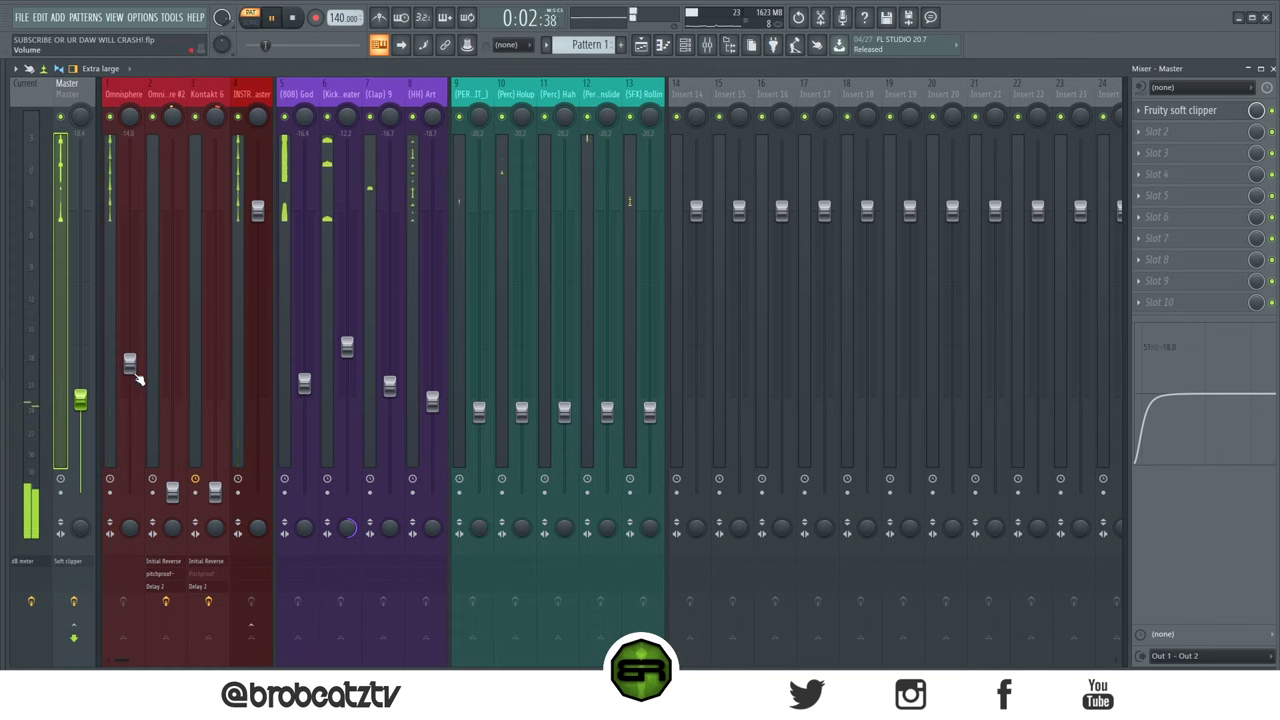
mouse_move(135, 372)
left_mouse_down()
mouse_move(135, 328)
mouse_move(137, 365)
left_mouse_up()
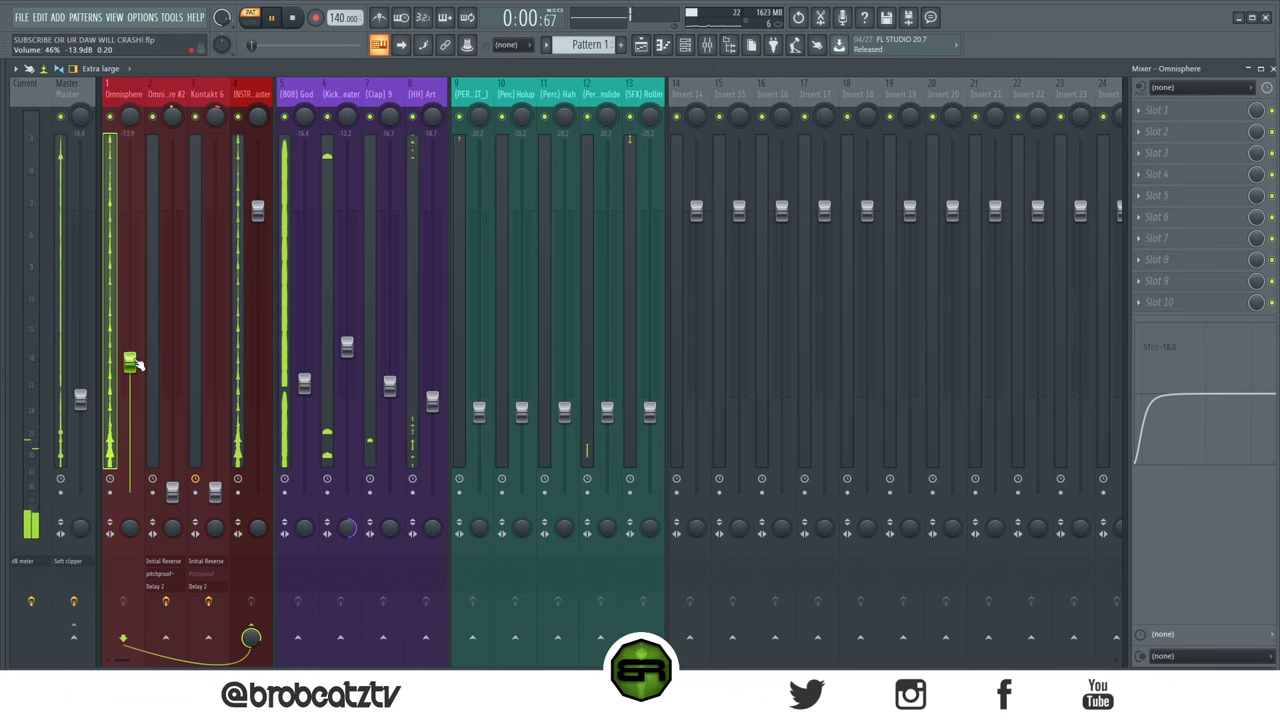
left_click_drag(137, 366, 137, 363)
key("space")
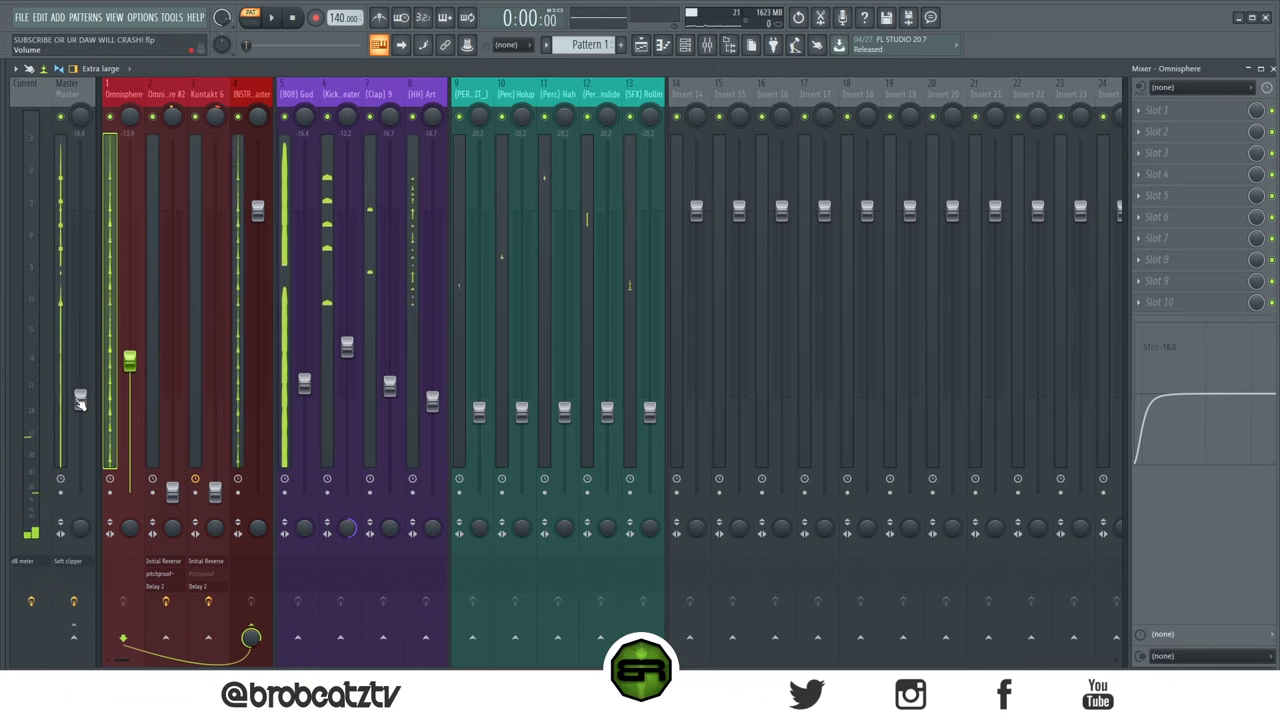
left_click(80, 400)
right_click(80, 527)
key("Escape")
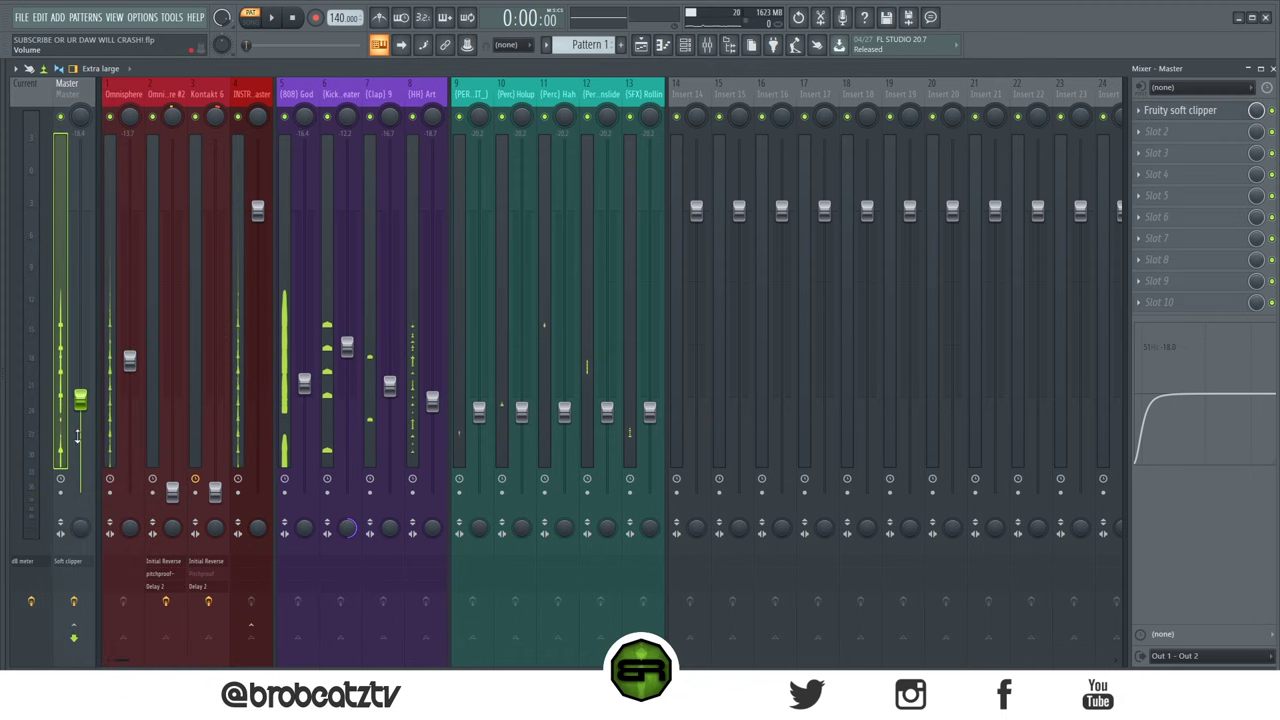
right_click(84, 408)
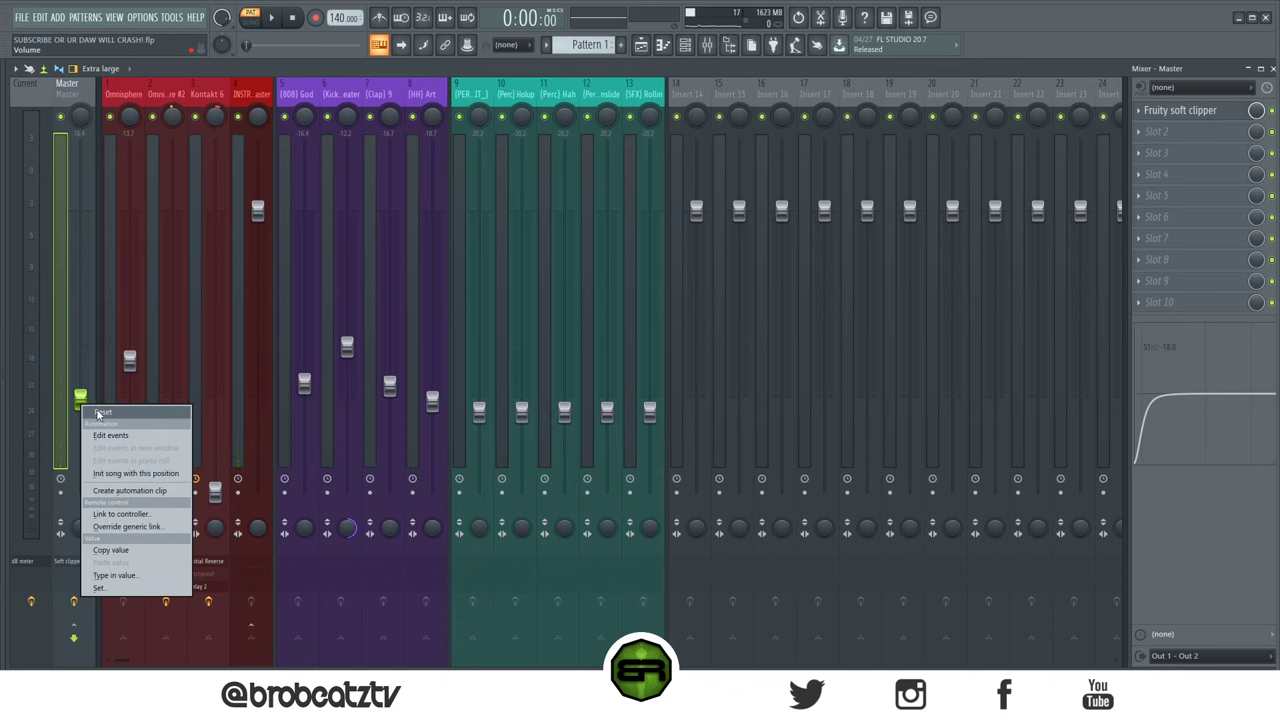
Step: Reset Master volume, trim Omnisphere slightly, and set Omnisphere #2 to 13% (about −18.1 dB)
left_click(101, 413)
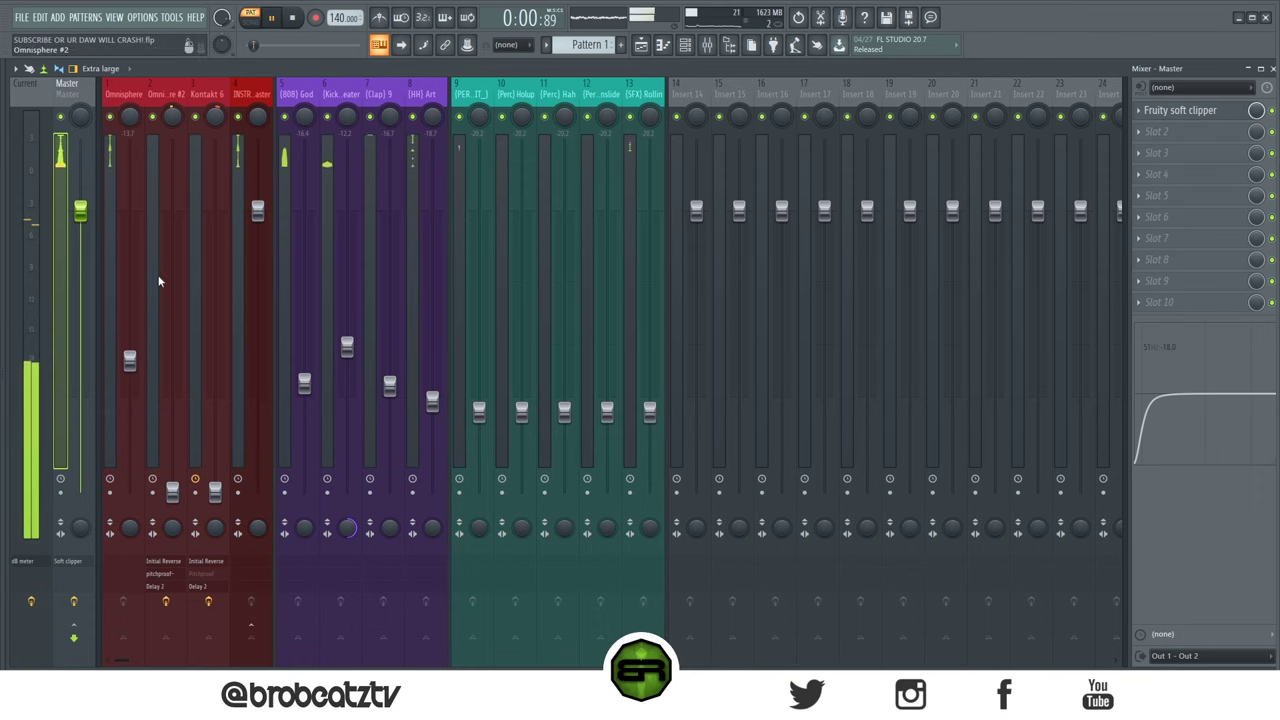
key("space")
left_click(129, 362)
left_click_drag(129, 364, 129, 368)
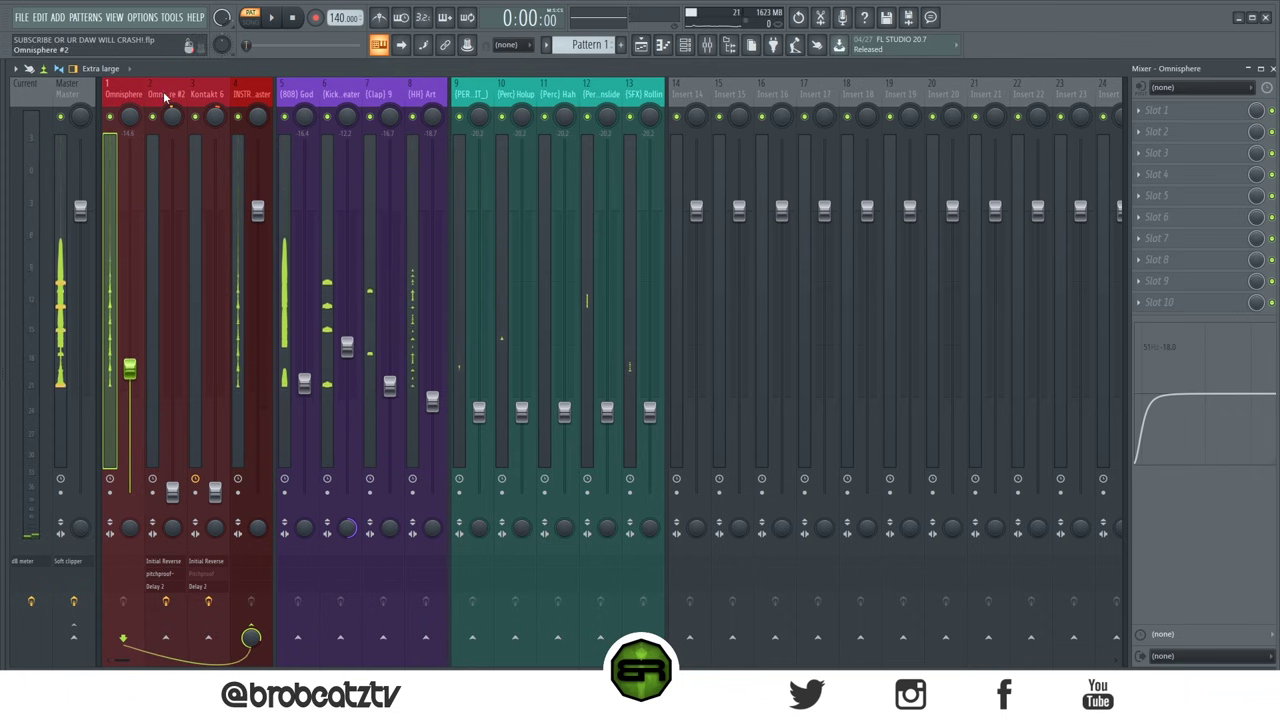
left_click_drag(172, 490, 174, 402)
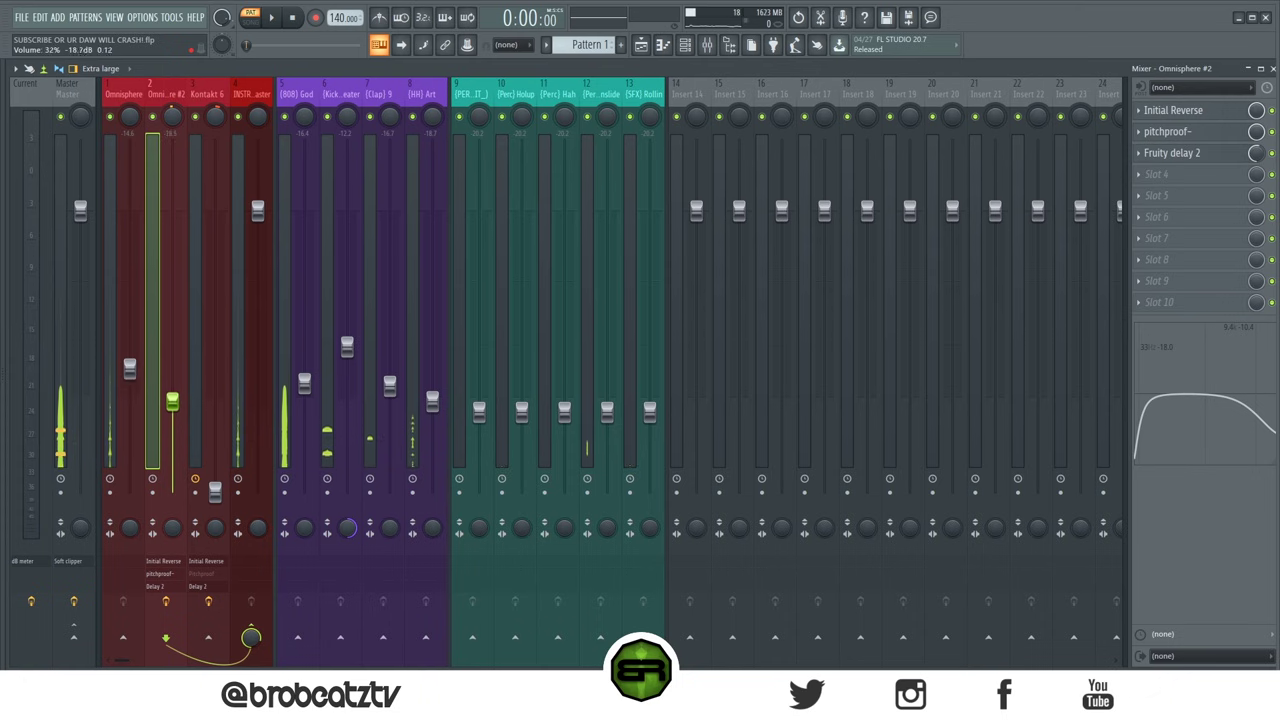
key("space")
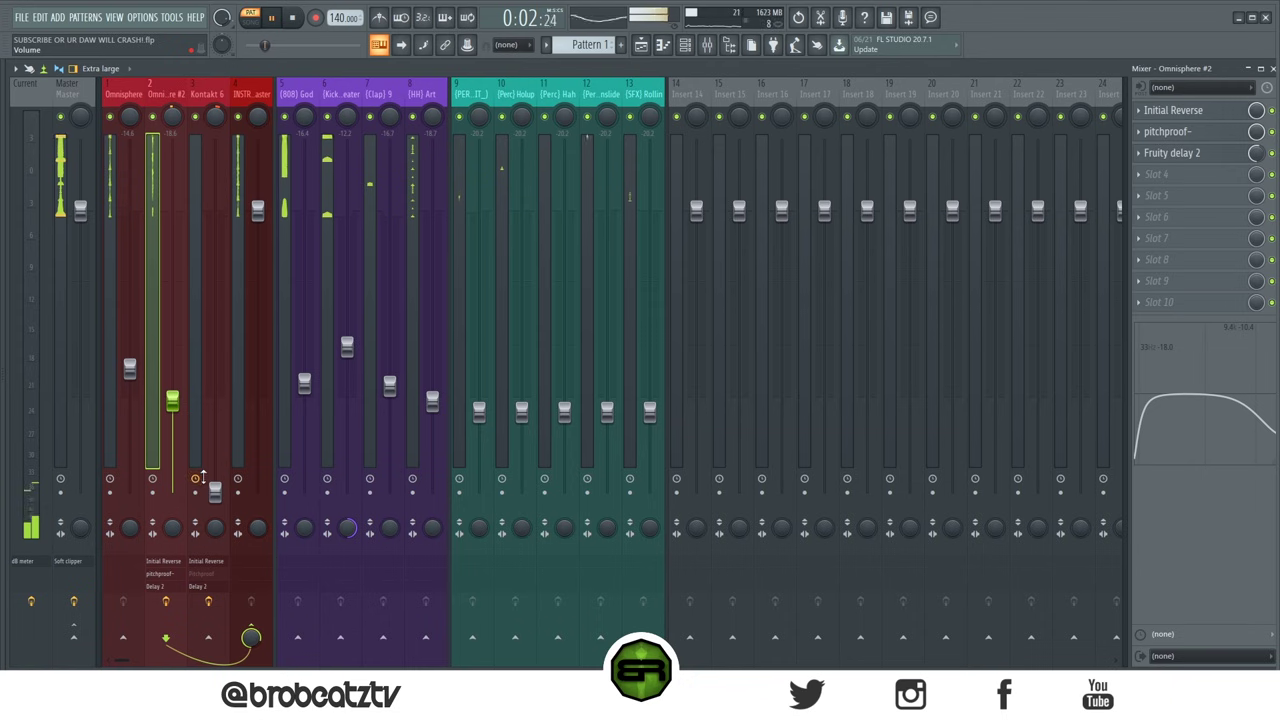
key("space")
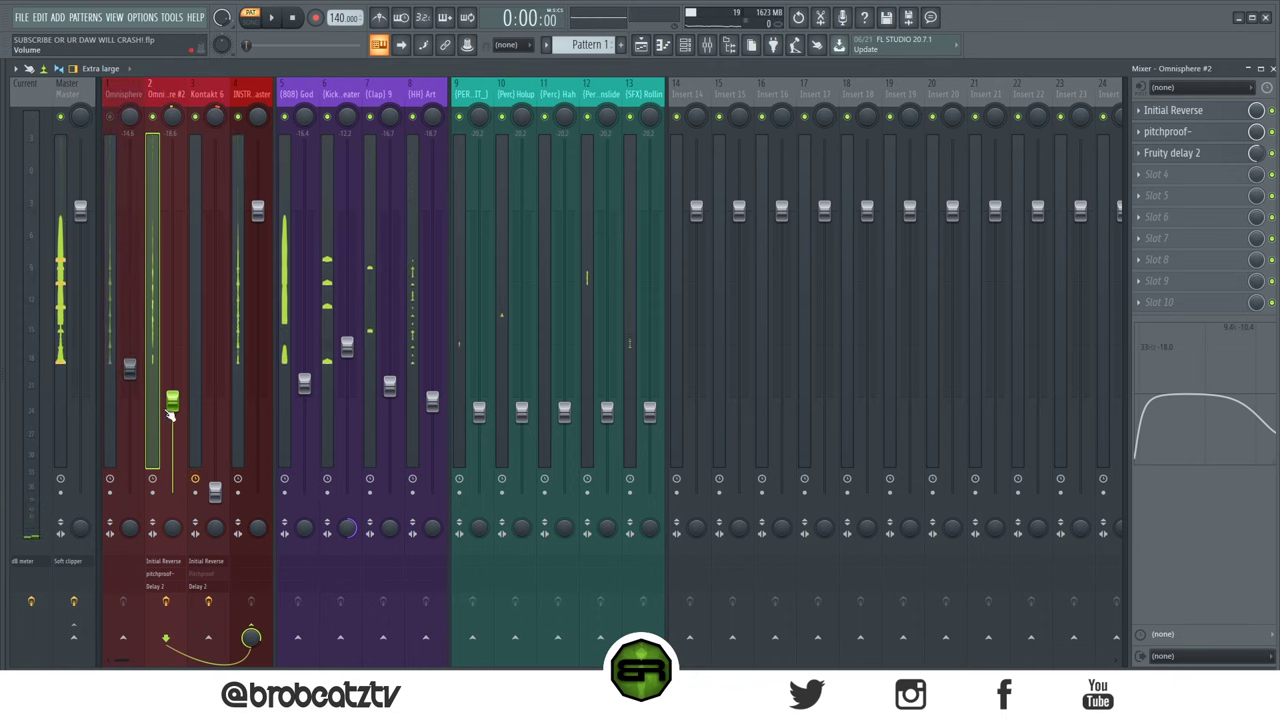
Step: Raise the Kontakt 6 fader to about −24.6 dB, auditioning before and after
key("space")
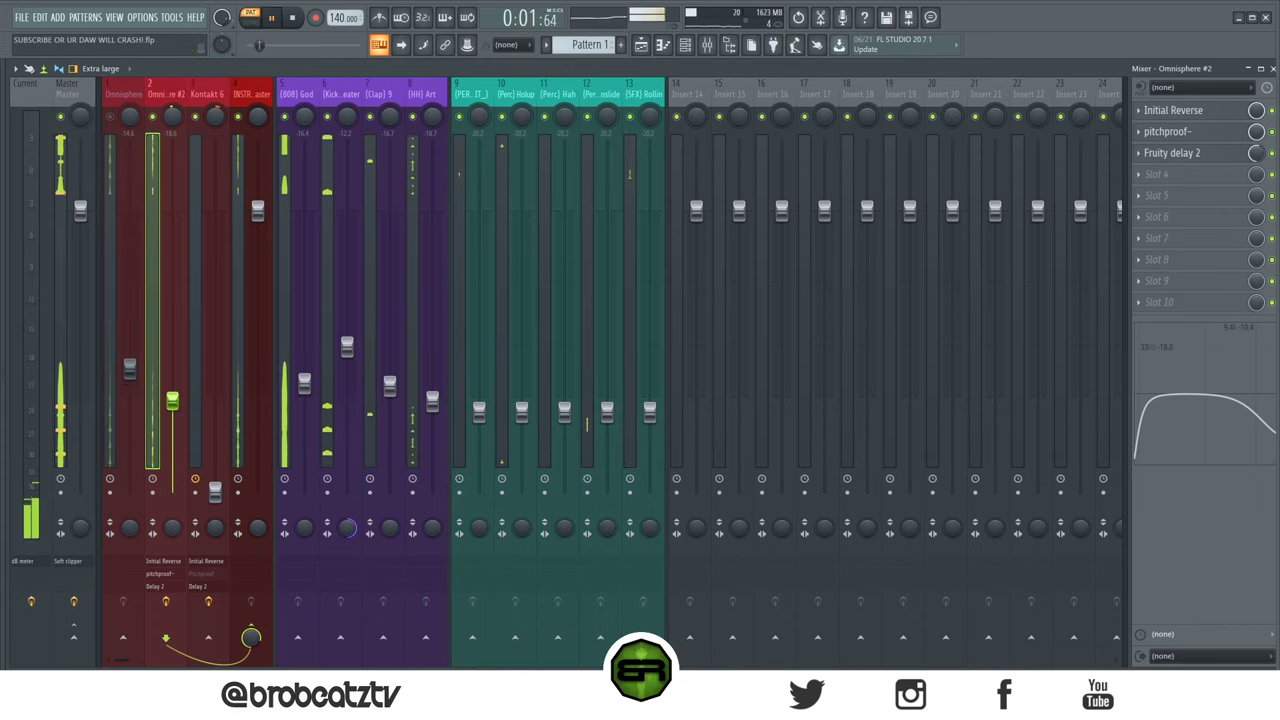
key("space")
left_click_drag(215, 491, 216, 441)
key("space")
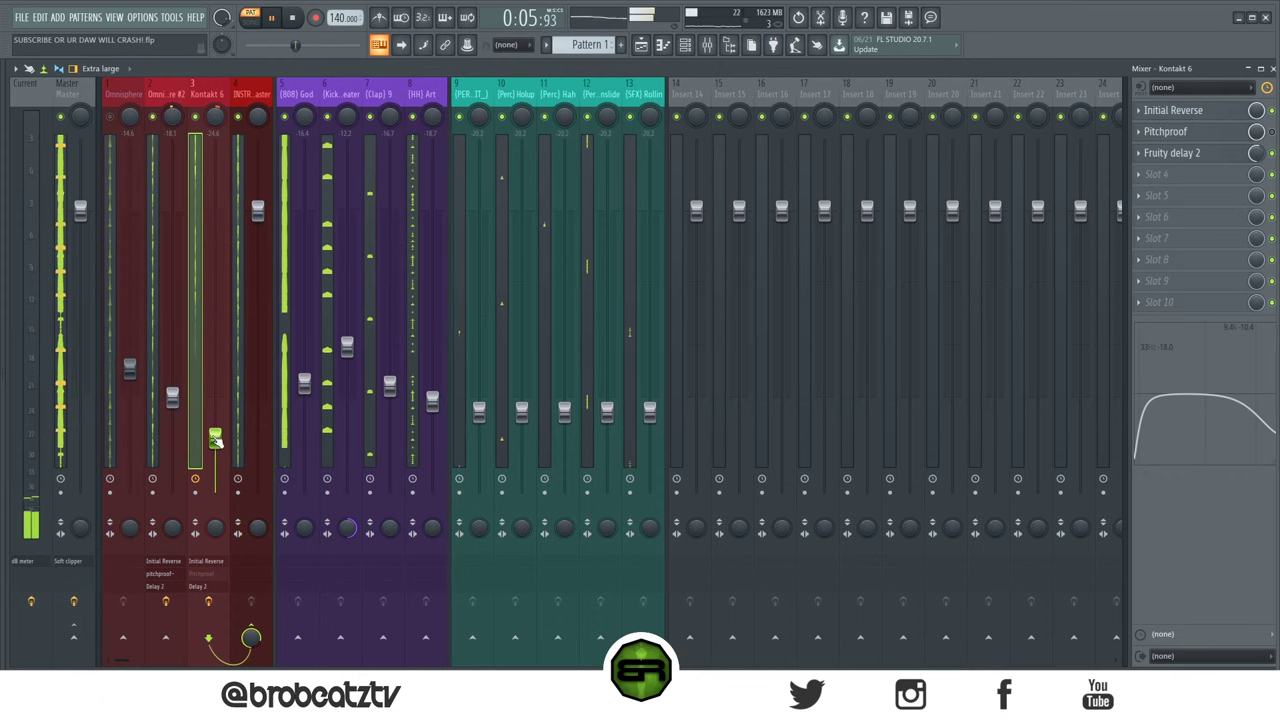
key("space")
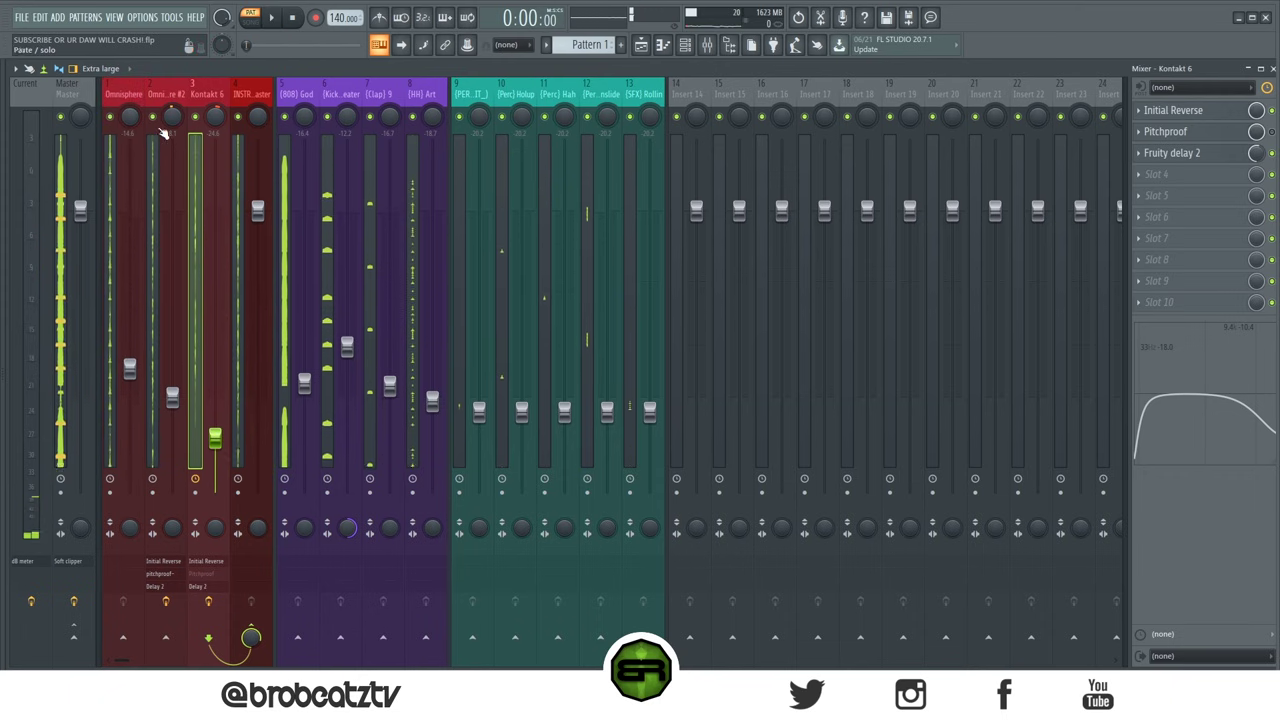
key("space")
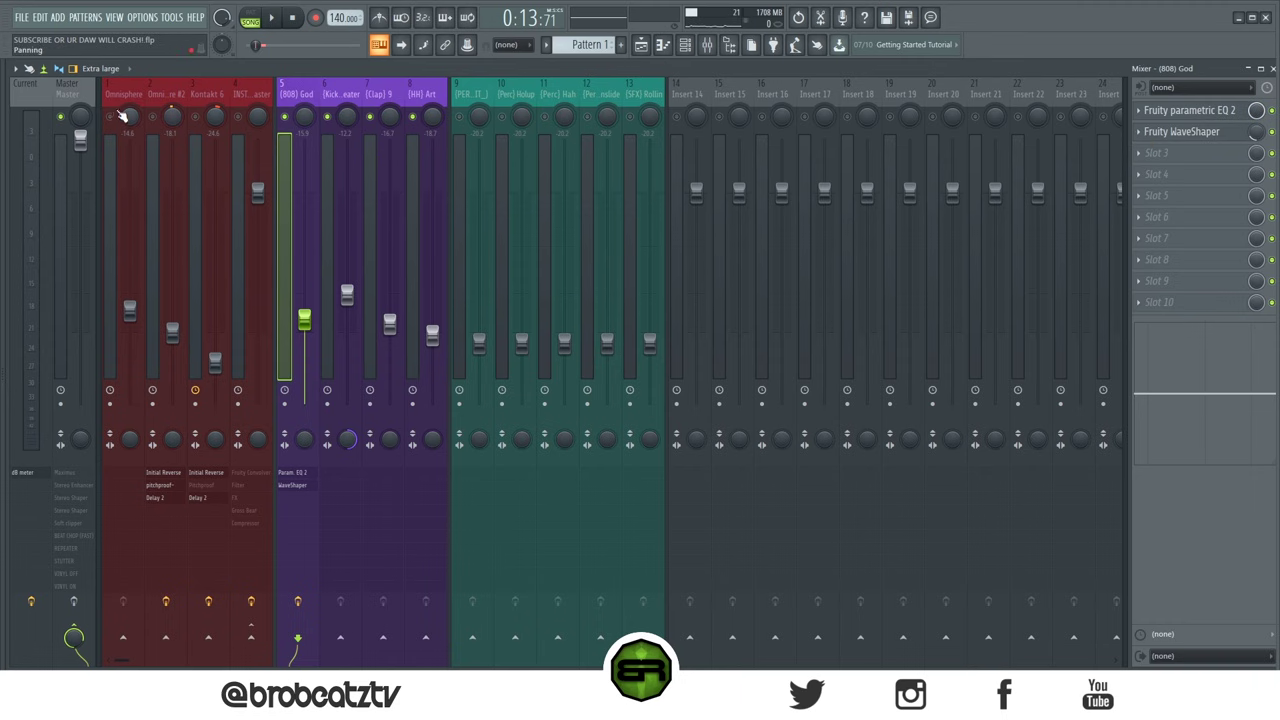
Step: In the 808's Parametric EQ 2, lift the low shelf to 0 dB and shape band 2's boost near 44 Hz
left_click(1200, 114)
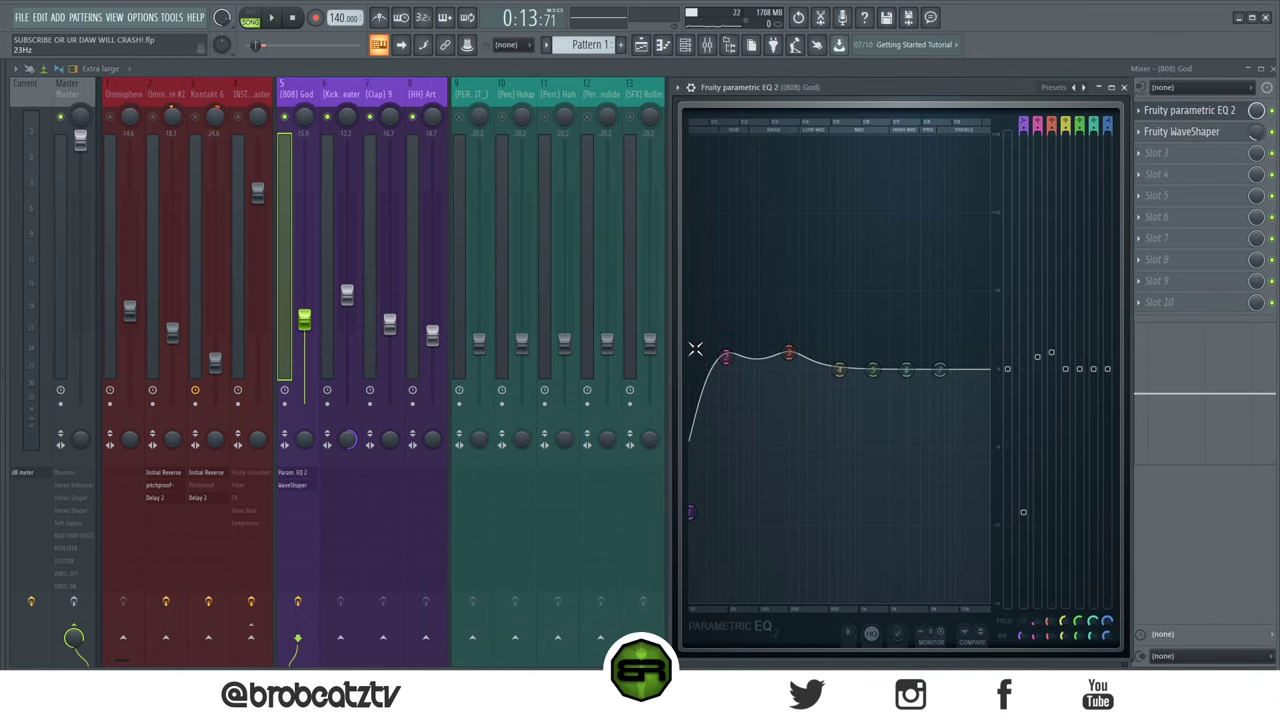
mouse_move(690, 512)
left_mouse_down()
mouse_move(717, 320)
mouse_move(714, 363)
mouse_move(691, 386)
mouse_move(691, 600)
mouse_move(691, 521)
left_mouse_up()
key("space")
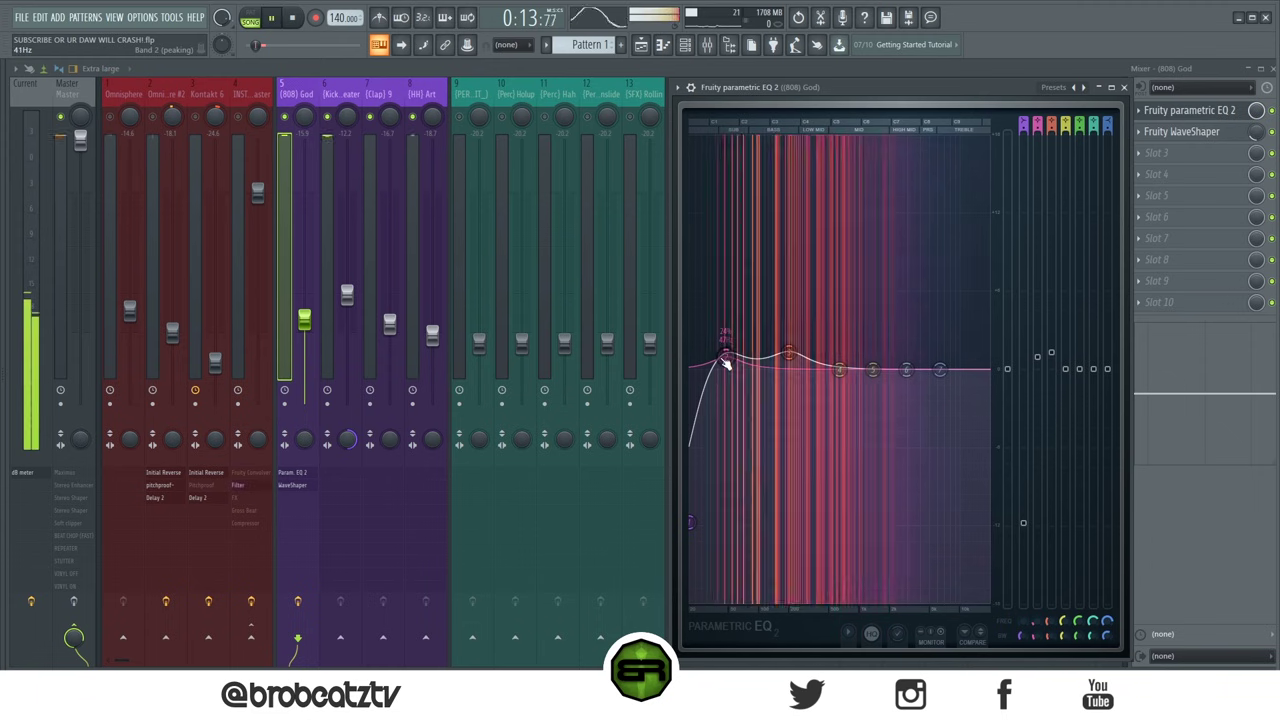
key("space")
key("space")
mouse_move(727, 356)
left_mouse_down()
mouse_move(720, 214)
mouse_move(737, 214)
mouse_move(761, 233)
mouse_move(748, 223)
mouse_move(734, 420)
mouse_move(723, 355)
left_mouse_up()
key("space")
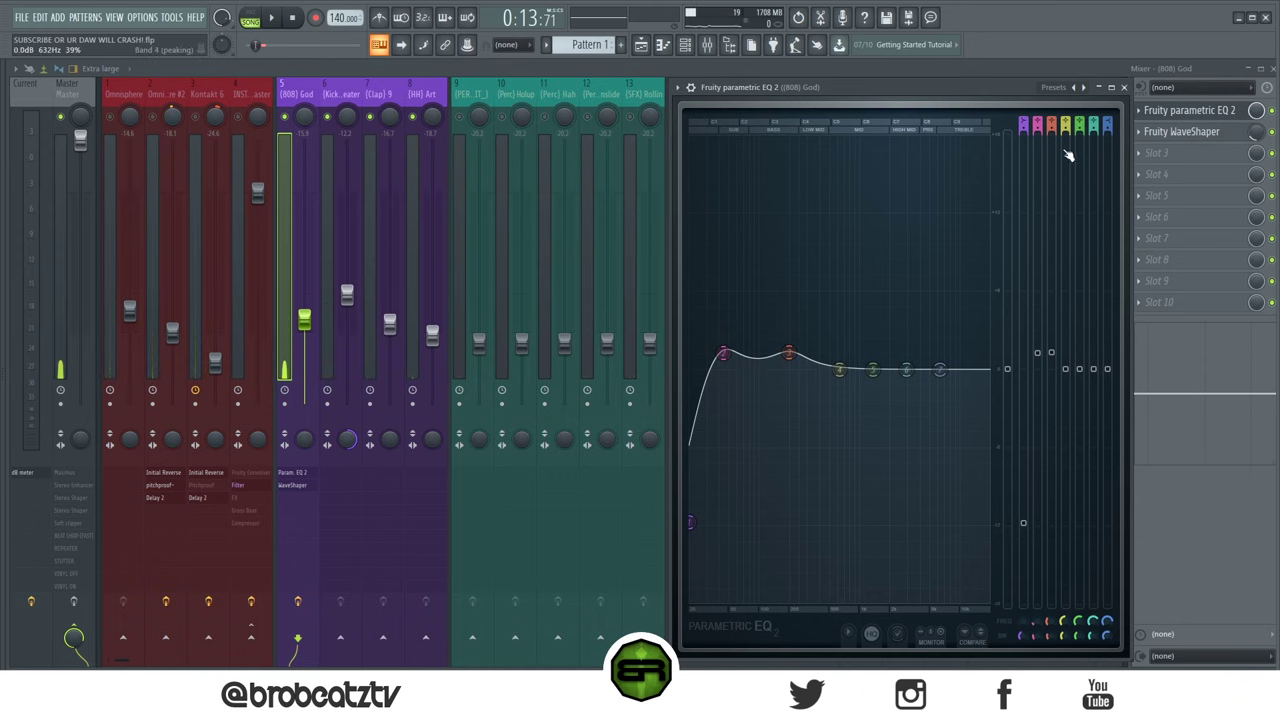
left_click(1125, 88)
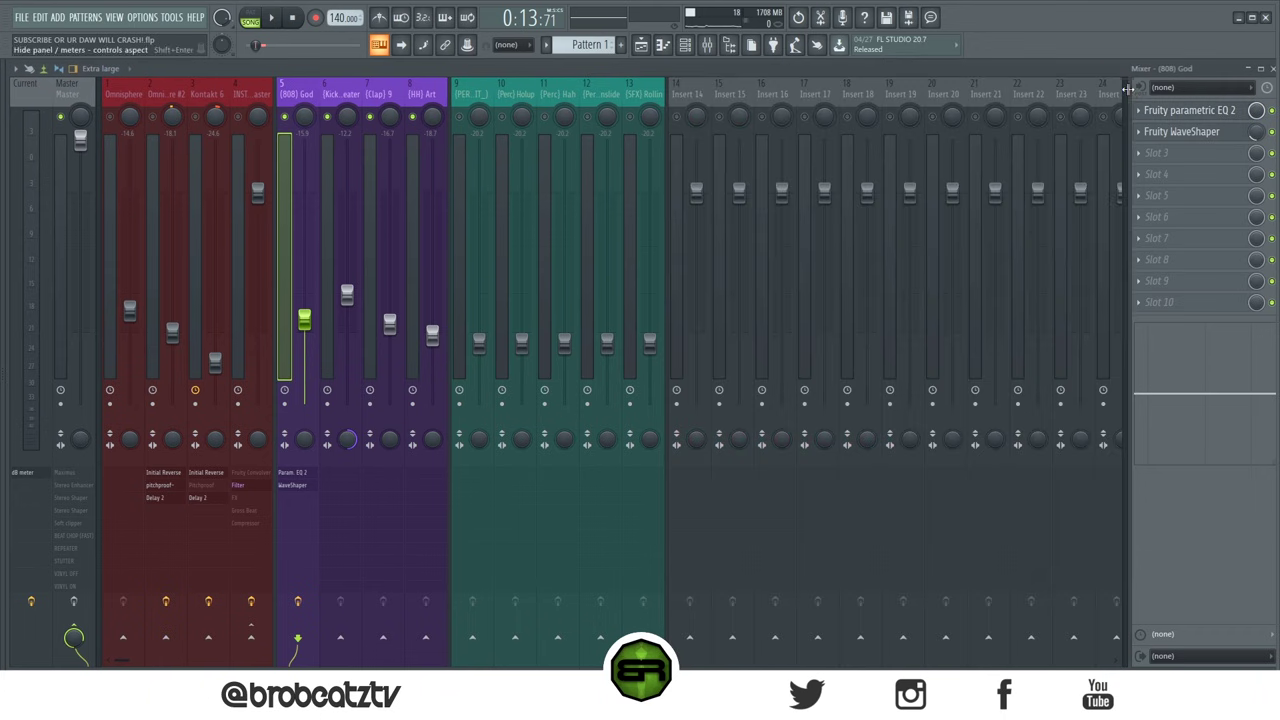
left_click(1210, 134)
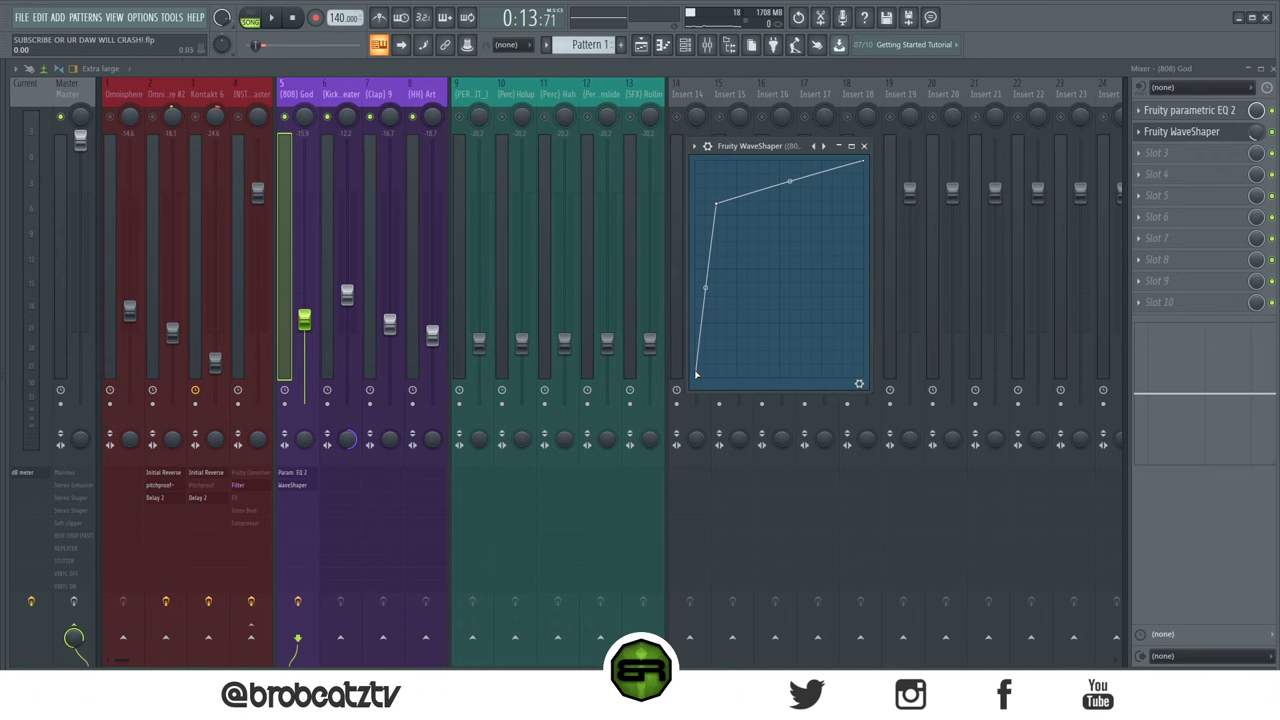
mouse_move(717, 204)
left_mouse_down()
mouse_move(794, 284)
mouse_move(718, 202)
left_mouse_up()
left_click(865, 147)
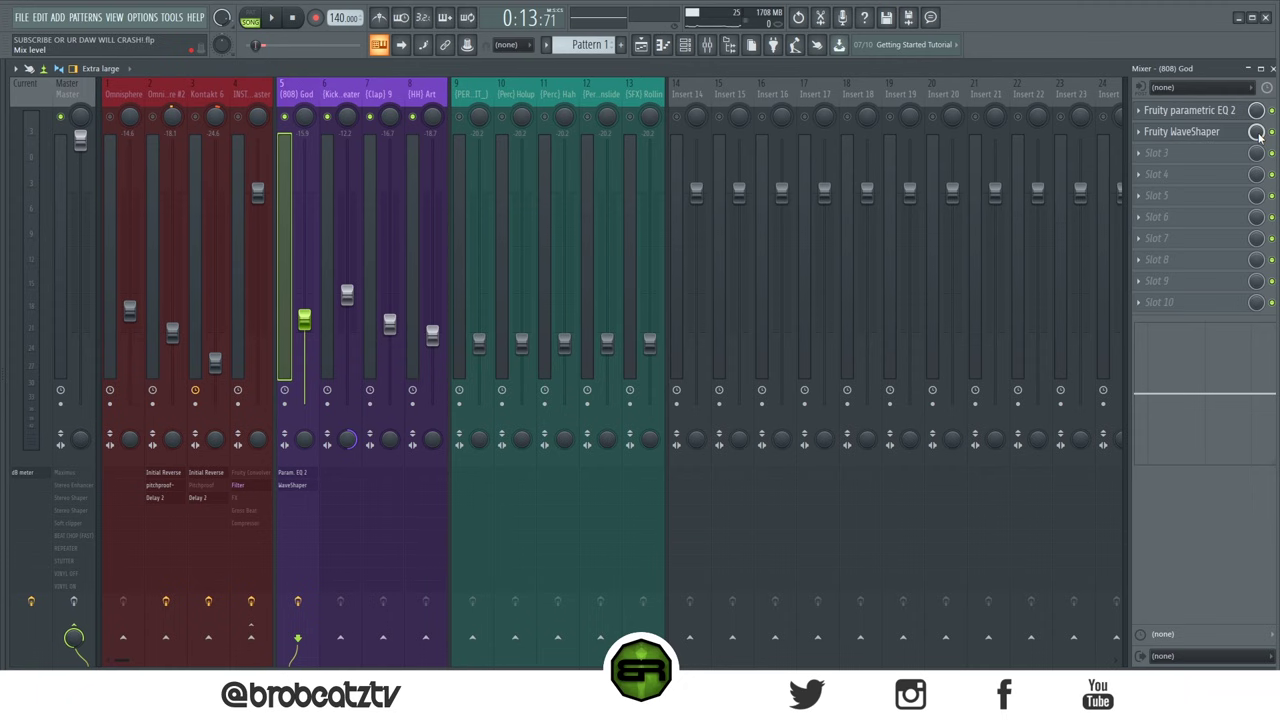
key("space")
key("space")
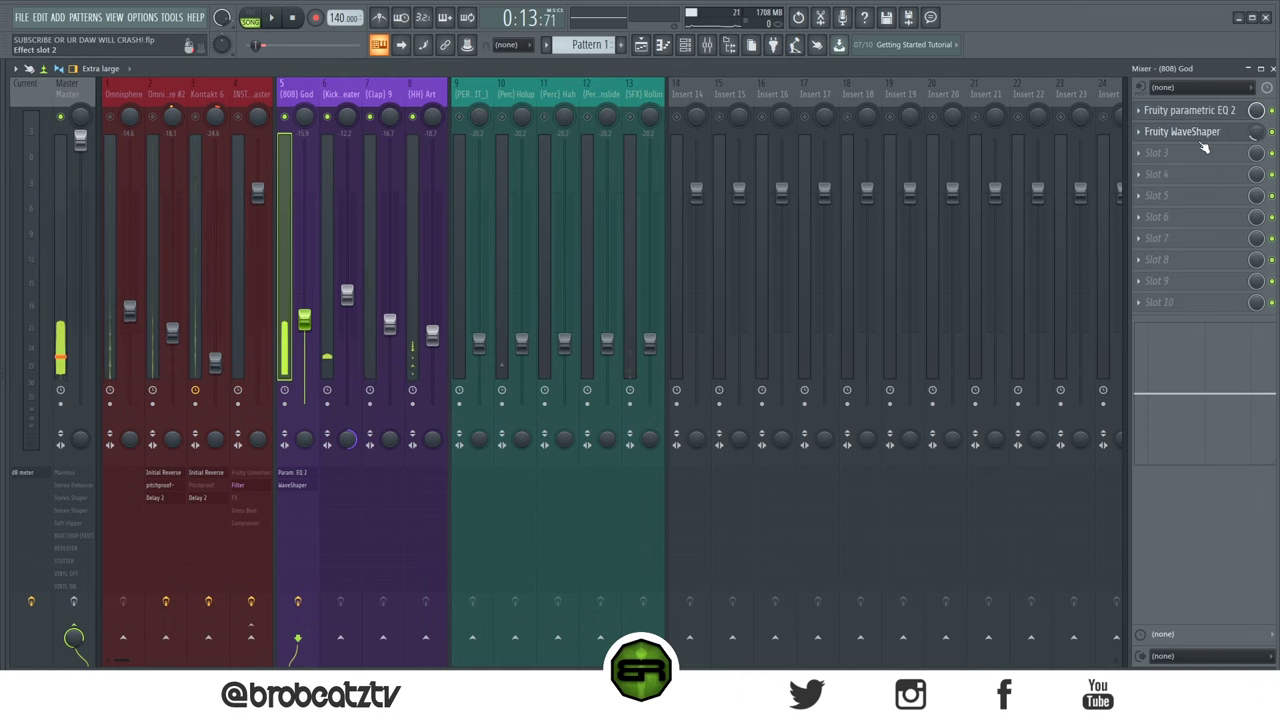
key("space")
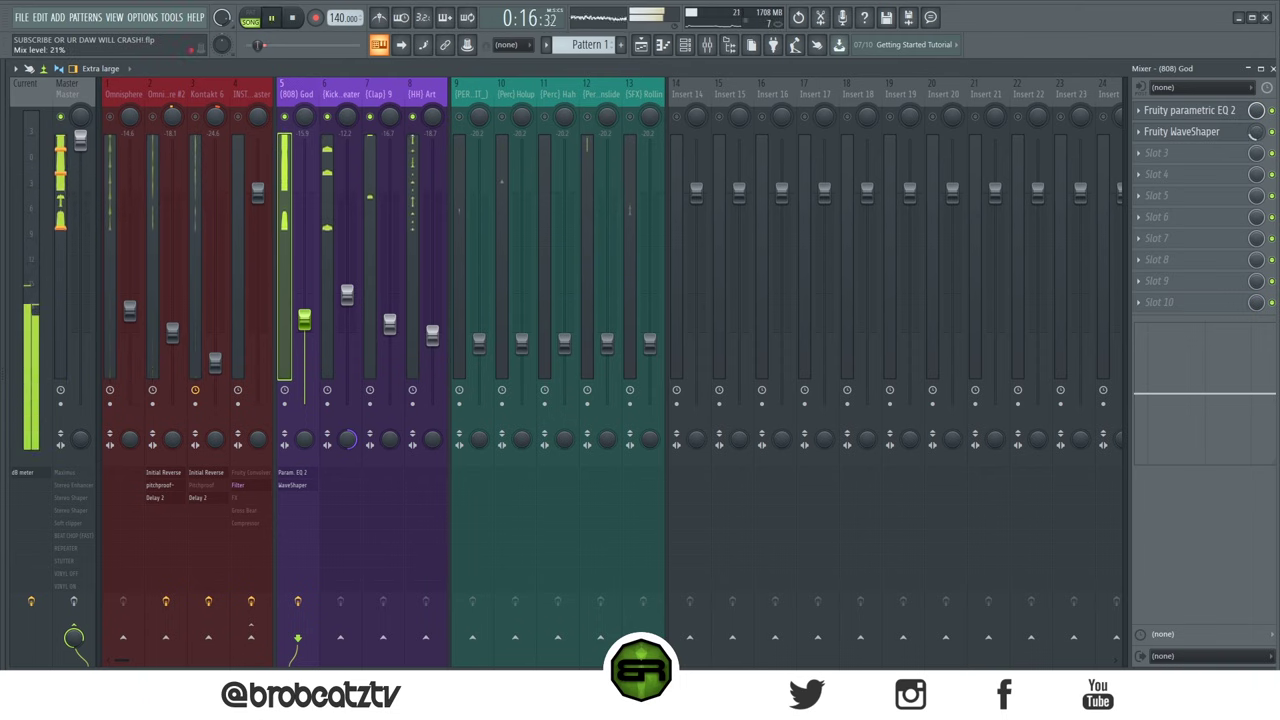
key("space")
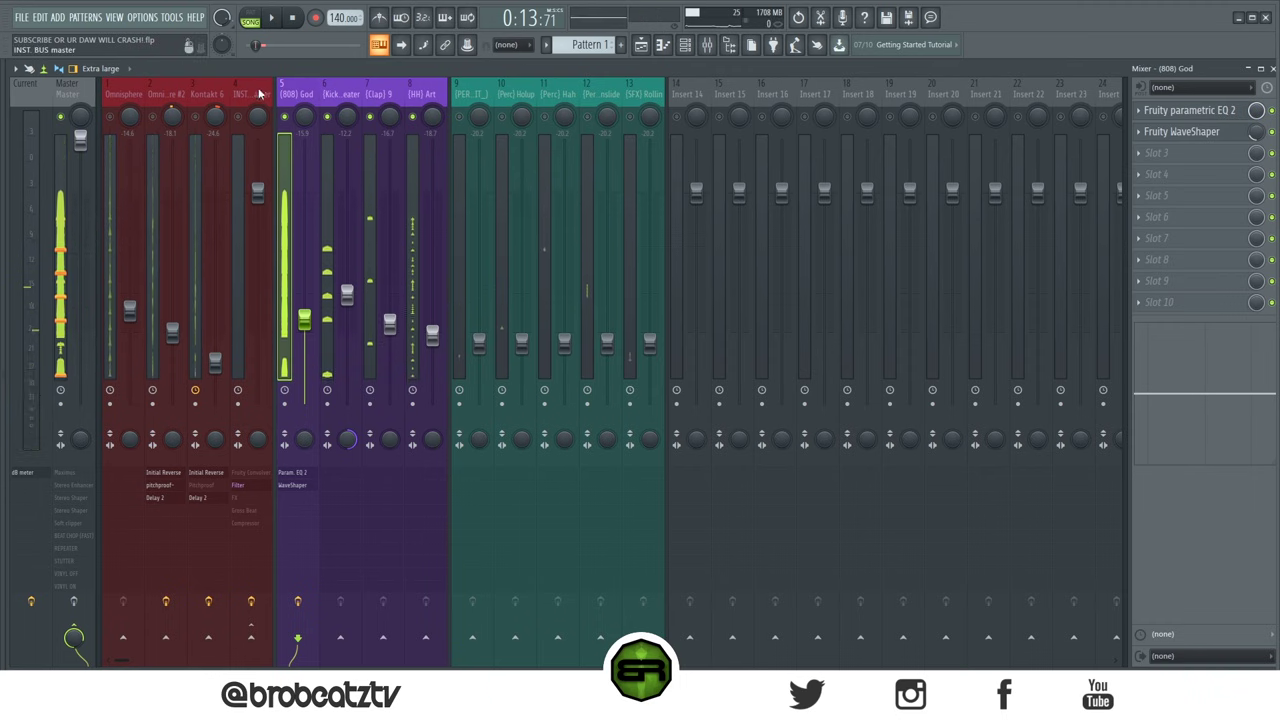
Step: Reset the INST. BUS master's Fruity Filter mix to full
left_click(238, 250)
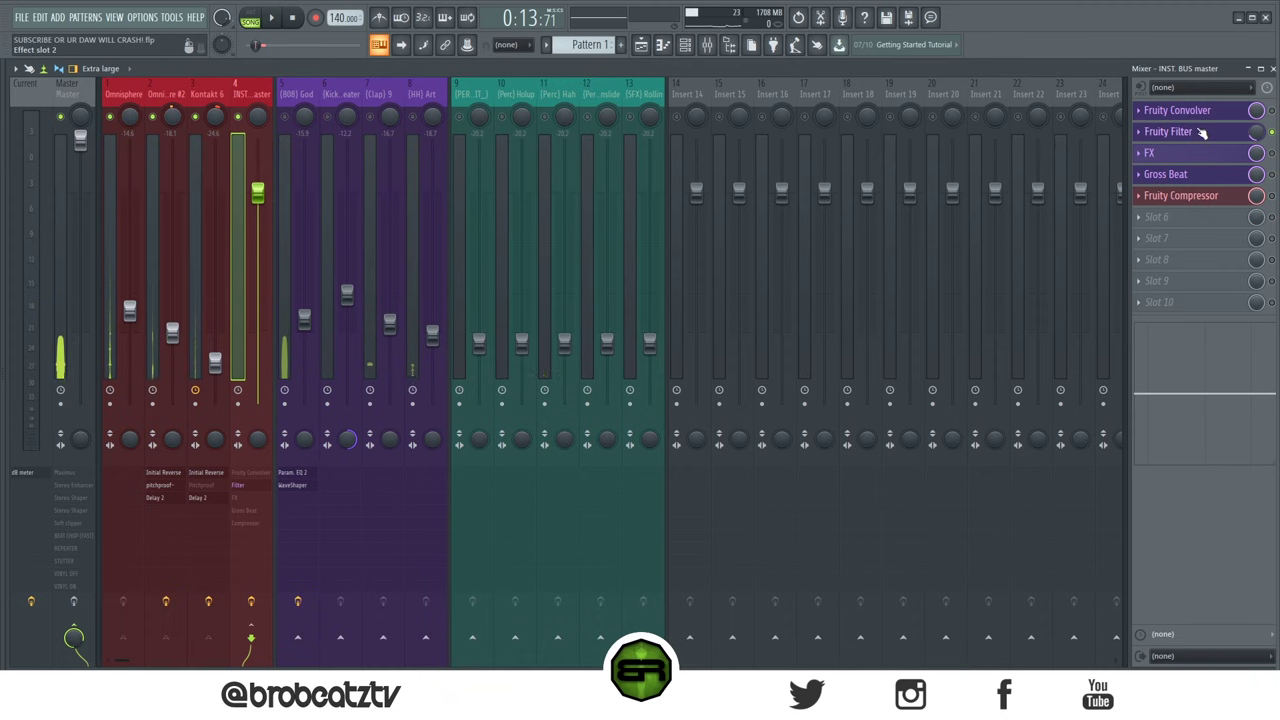
right_click(1257, 141)
left_click(1259, 146)
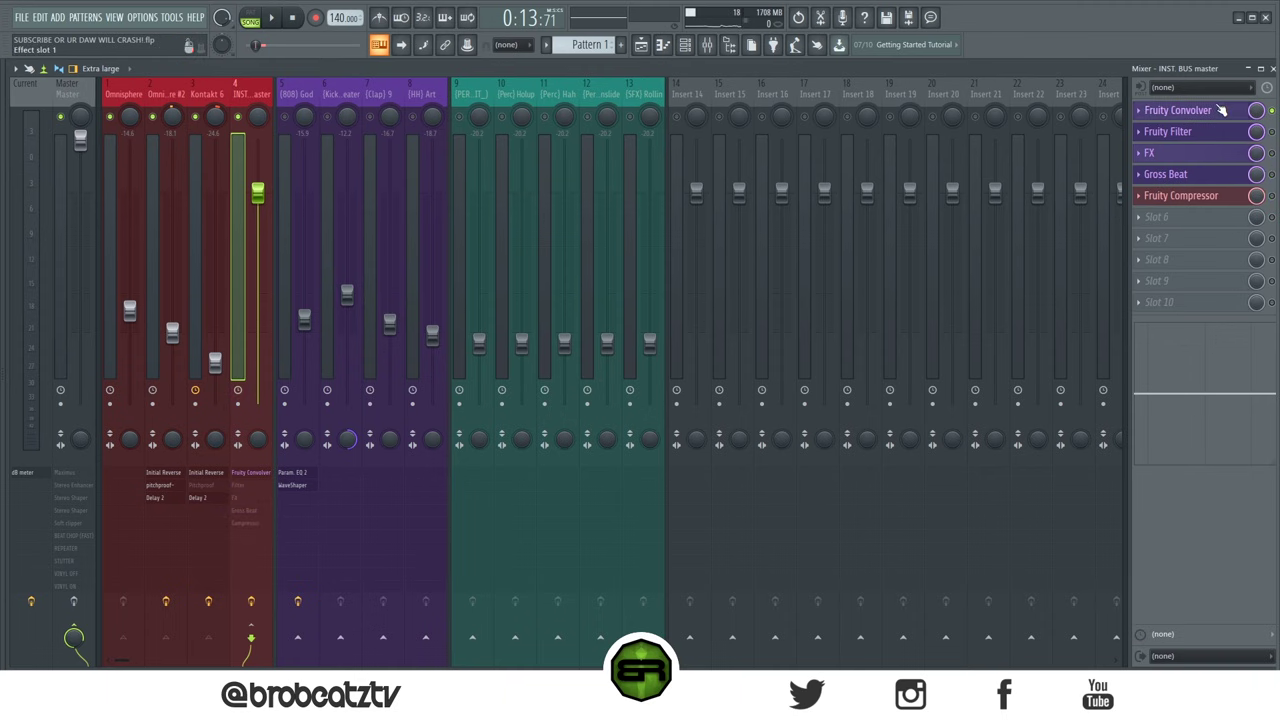
Step: Audition the bus's Fruity Convolver, then bring up the Effector plugin from the FX slot
left_click(1220, 110)
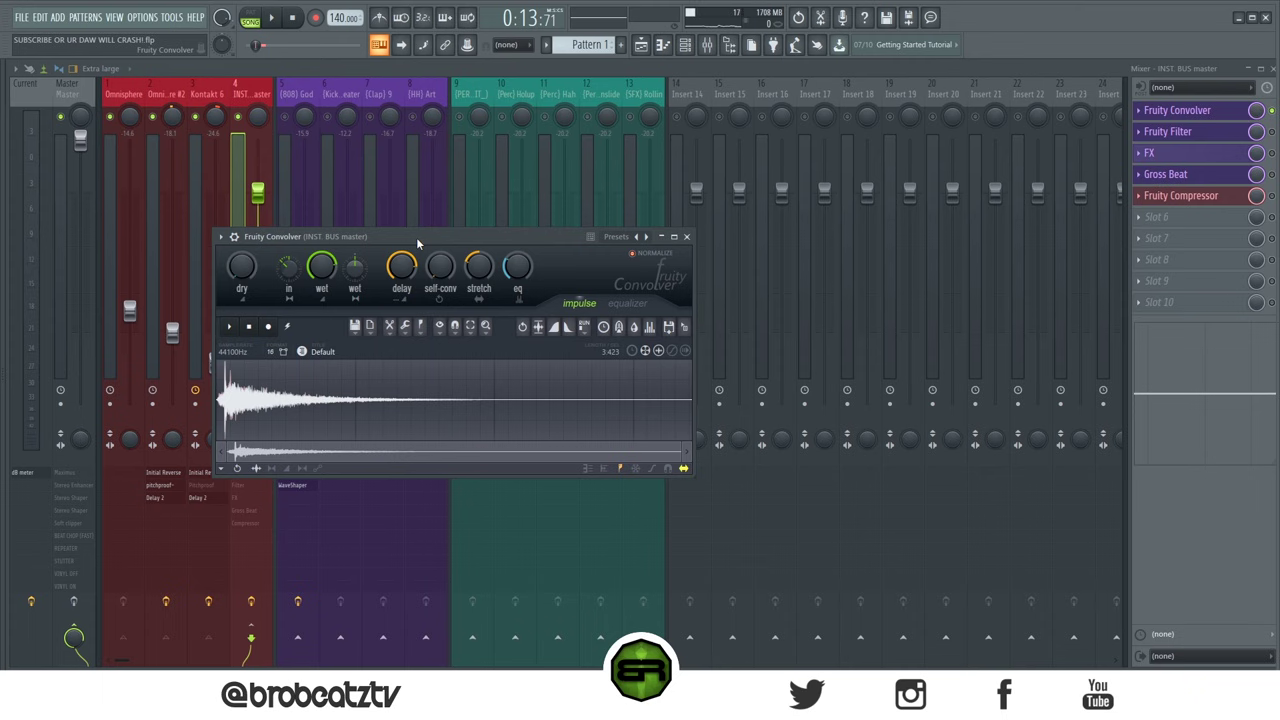
left_click_drag(416, 237, 497, 196)
key("space")
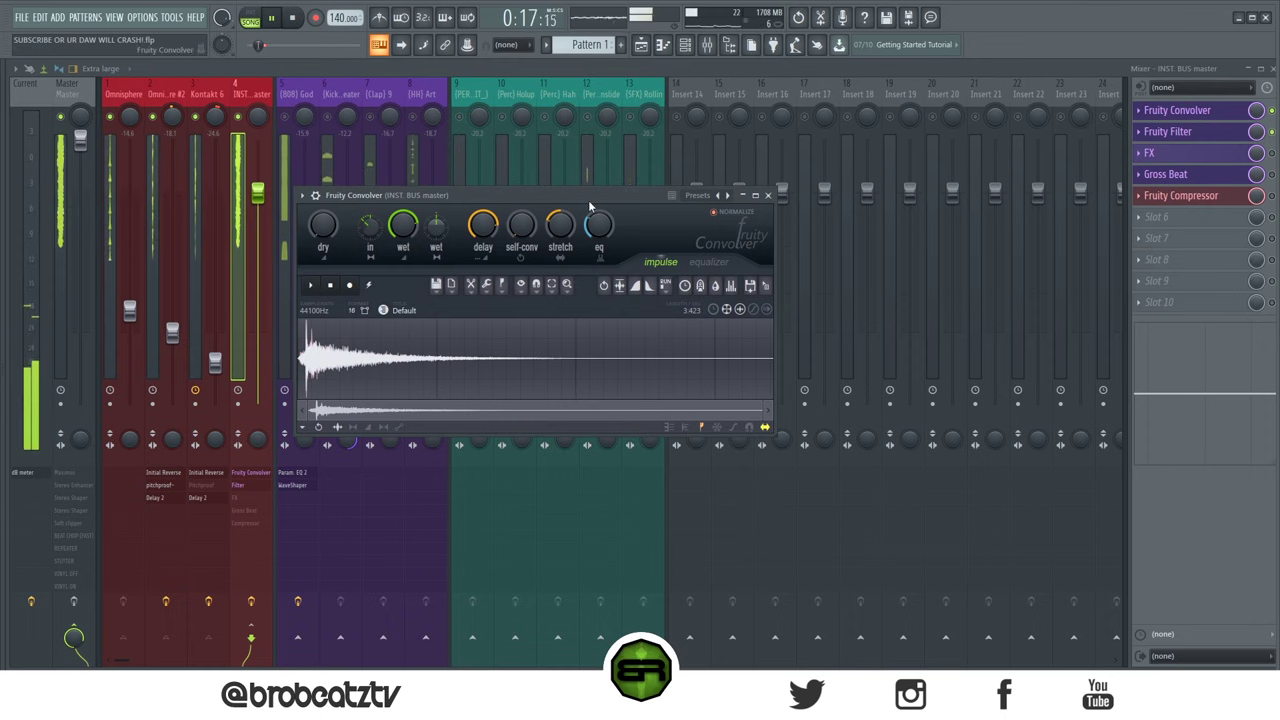
key("space")
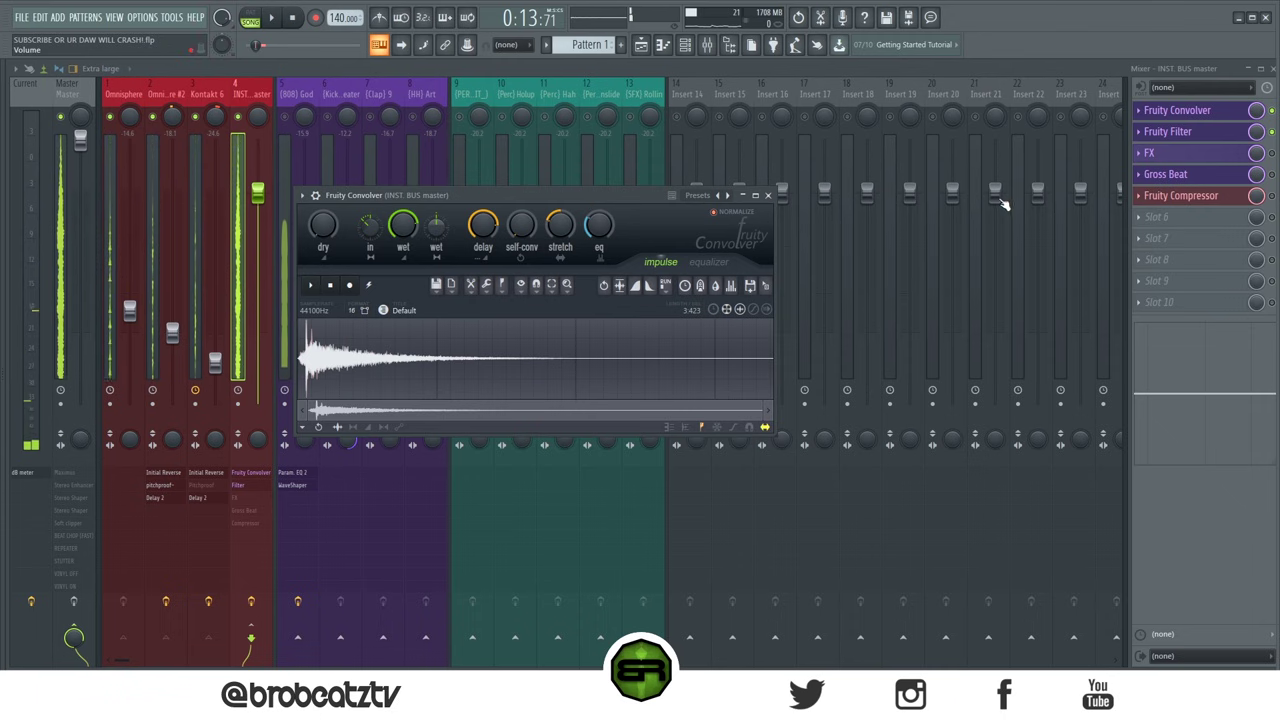
left_click(1202, 154)
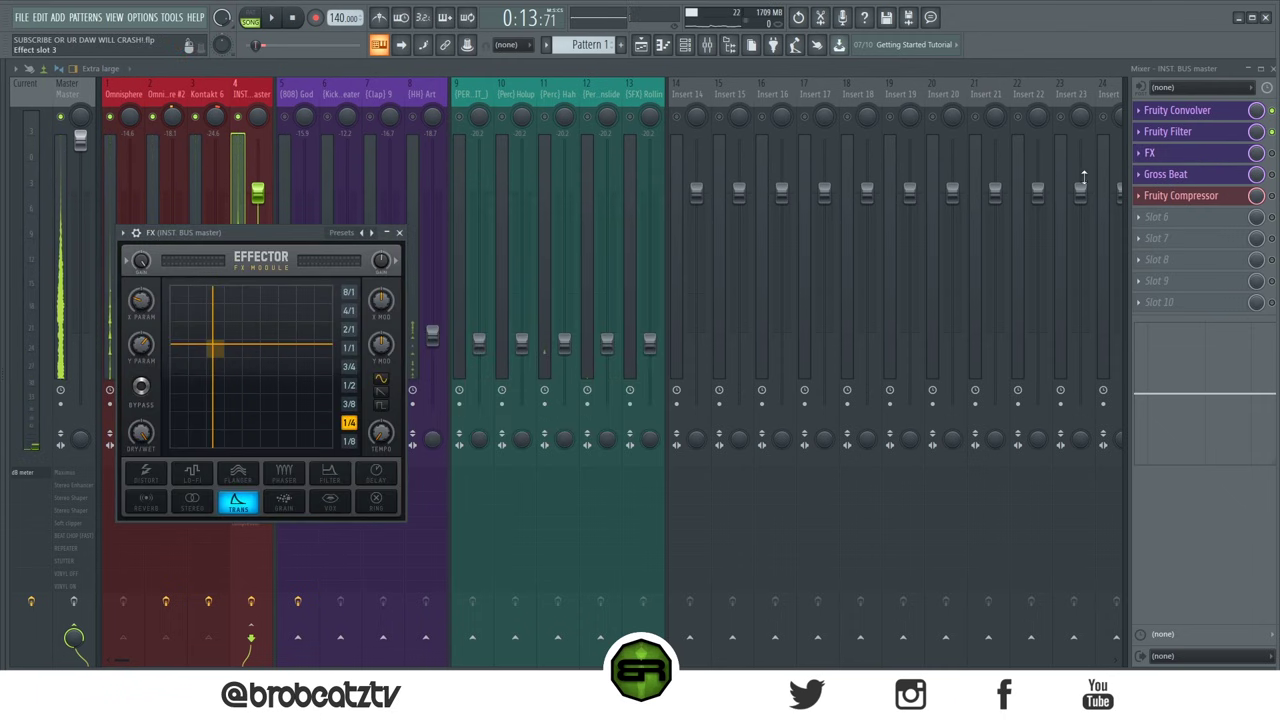
Step: Close the Effector window and play the beat to hear the bus's five-effect chain
left_click_drag(255, 252, 526, 201)
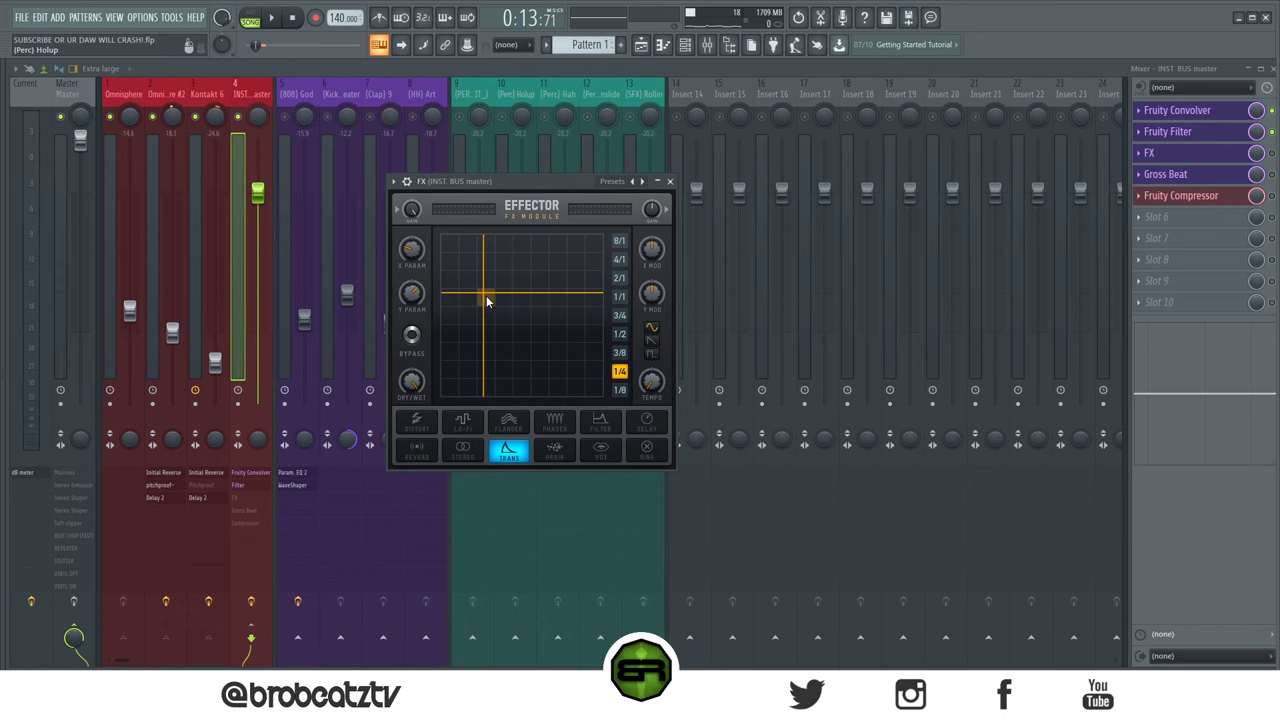
left_click(1240, 156)
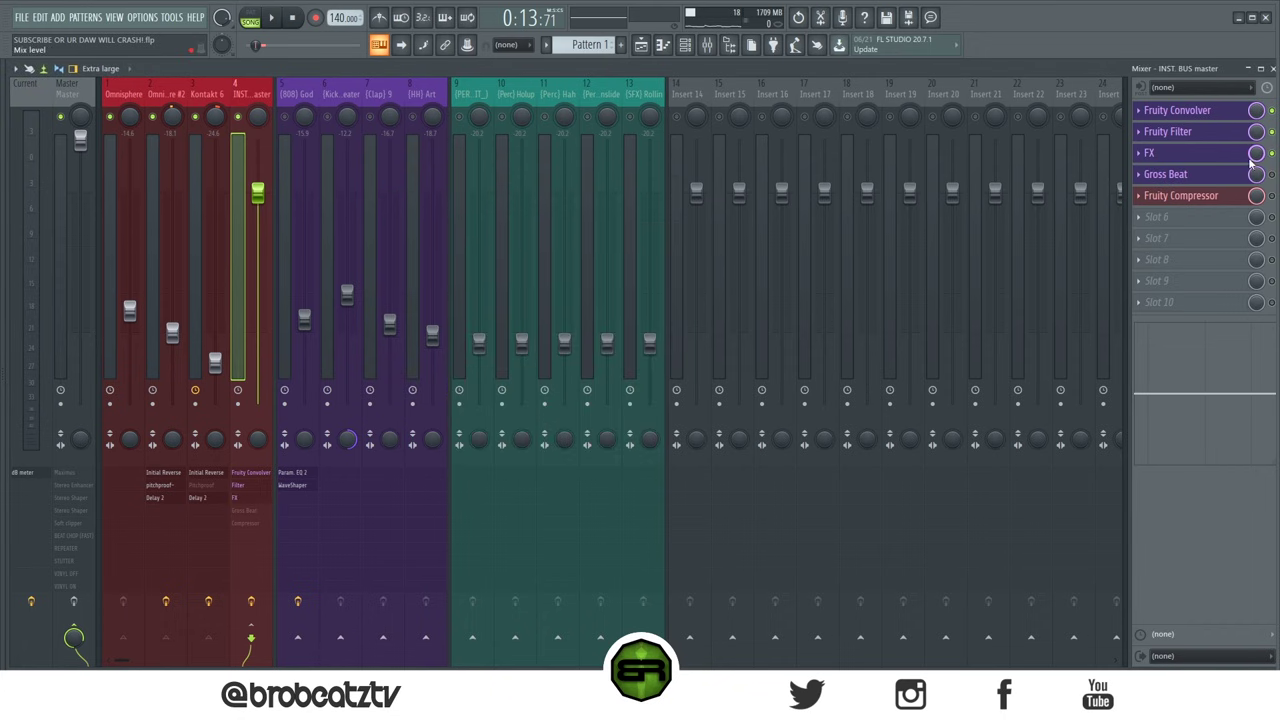
key("space")
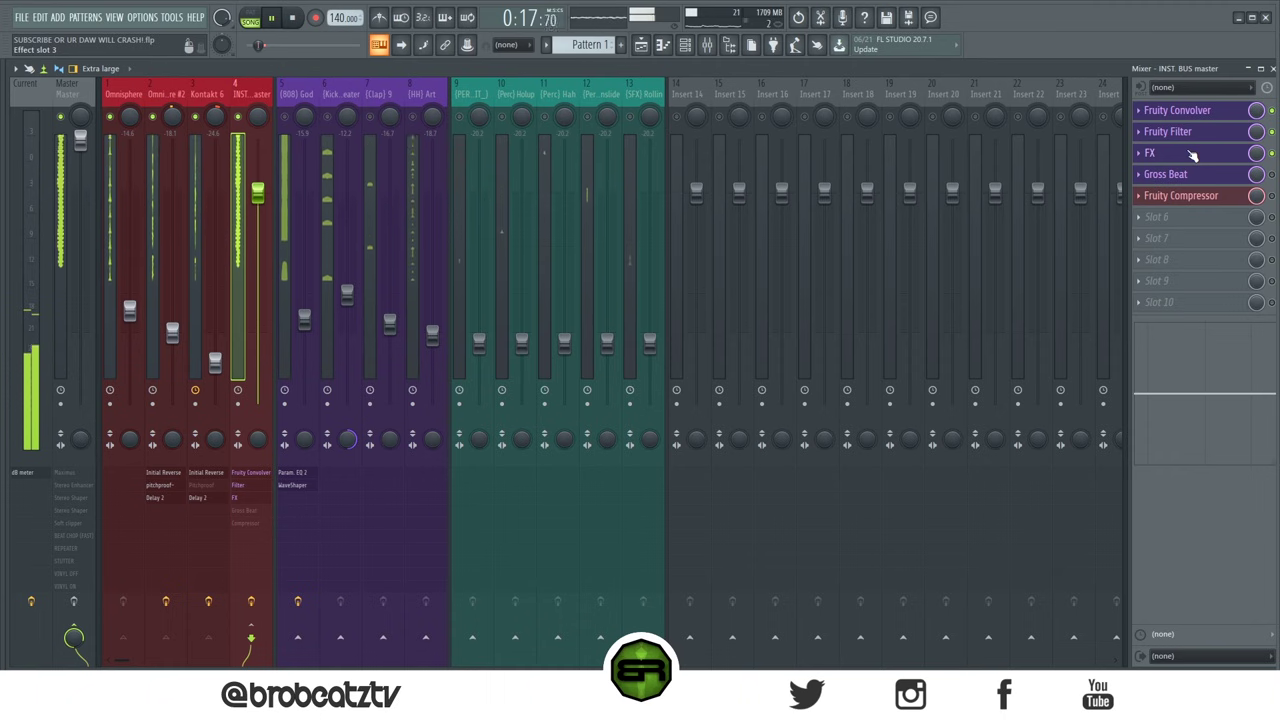
key("space")
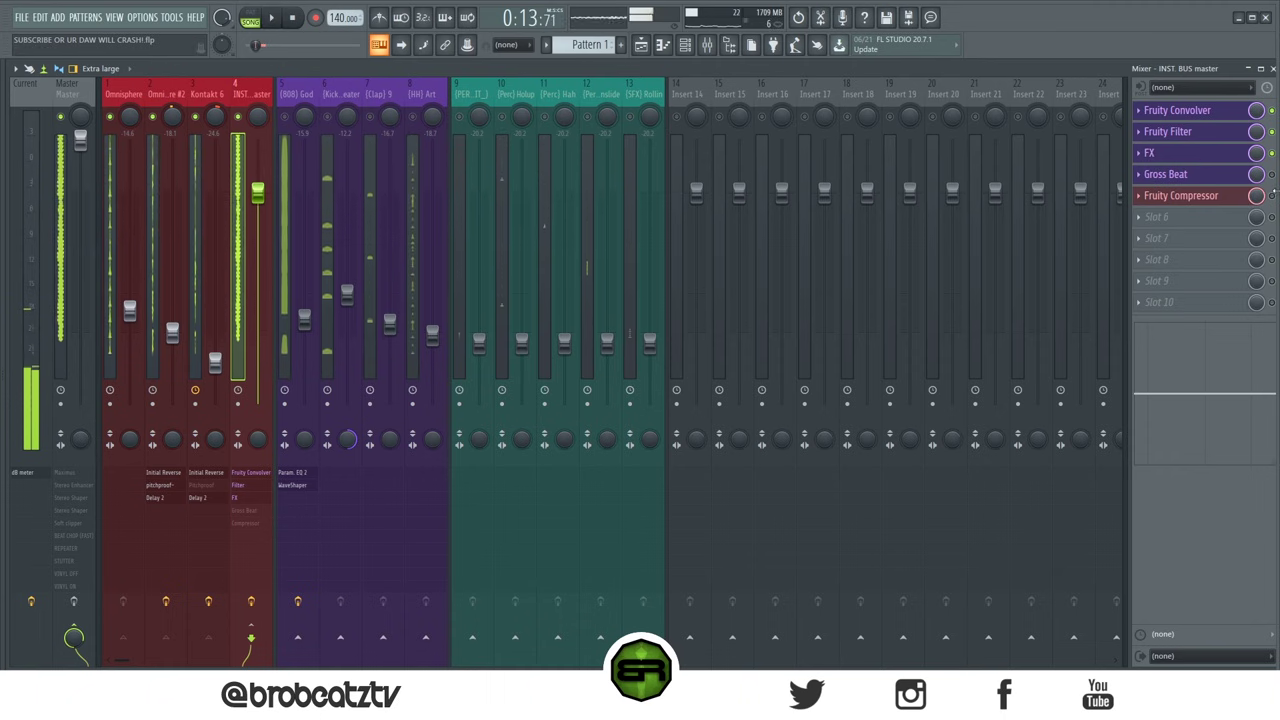
Step: Enable Gross Beat and audition it in its window, then enable Fruity Compressor
left_click(1271, 174)
left_click(1212, 176)
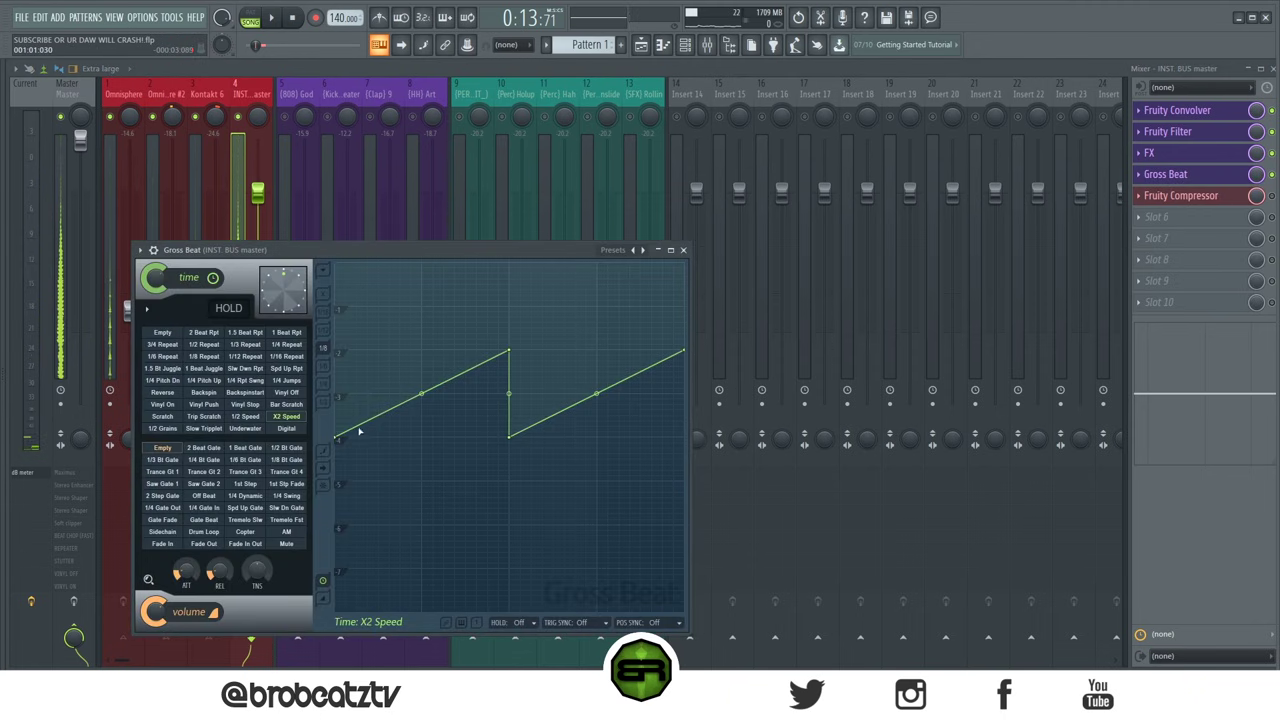
key("space")
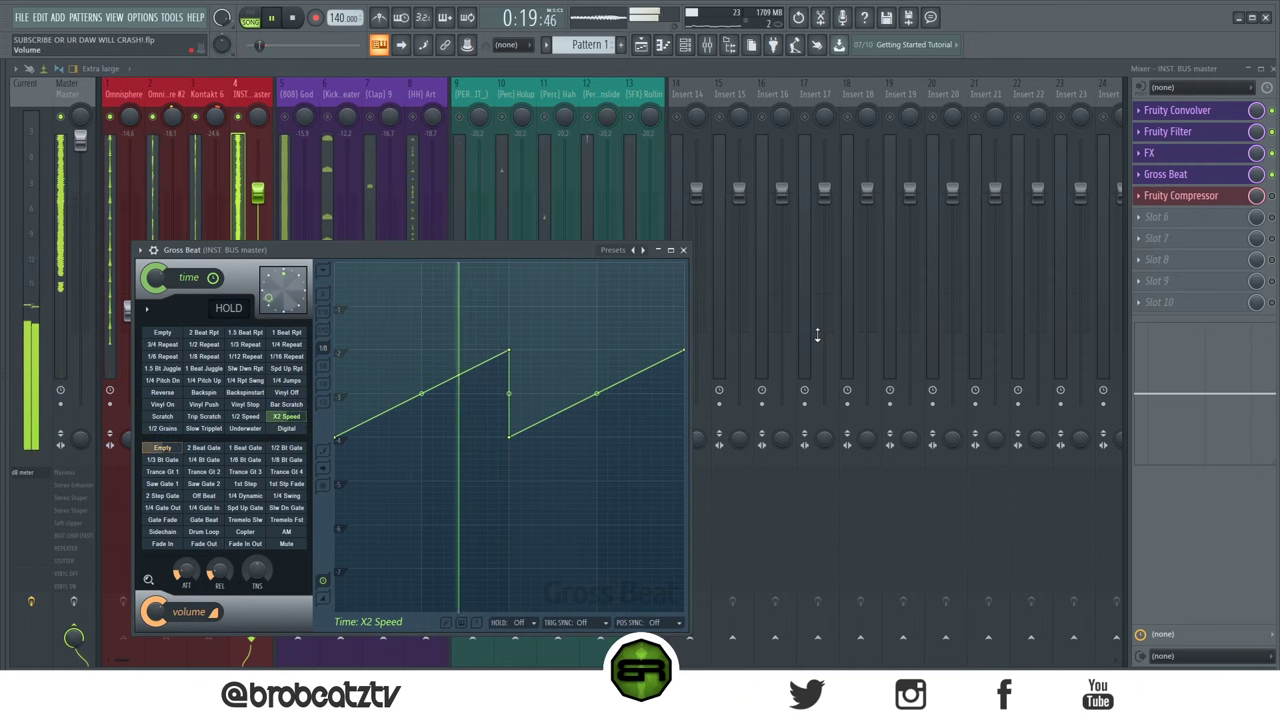
key("space")
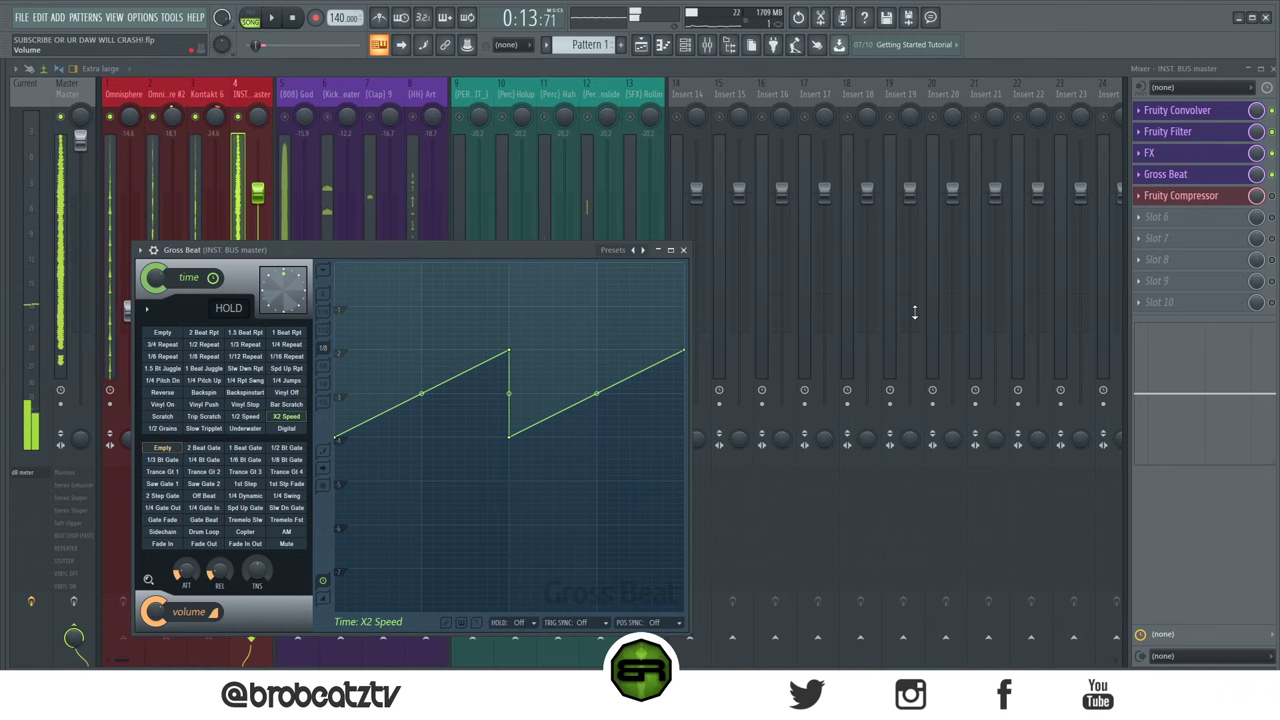
left_click(683, 249)
left_click(1272, 197)
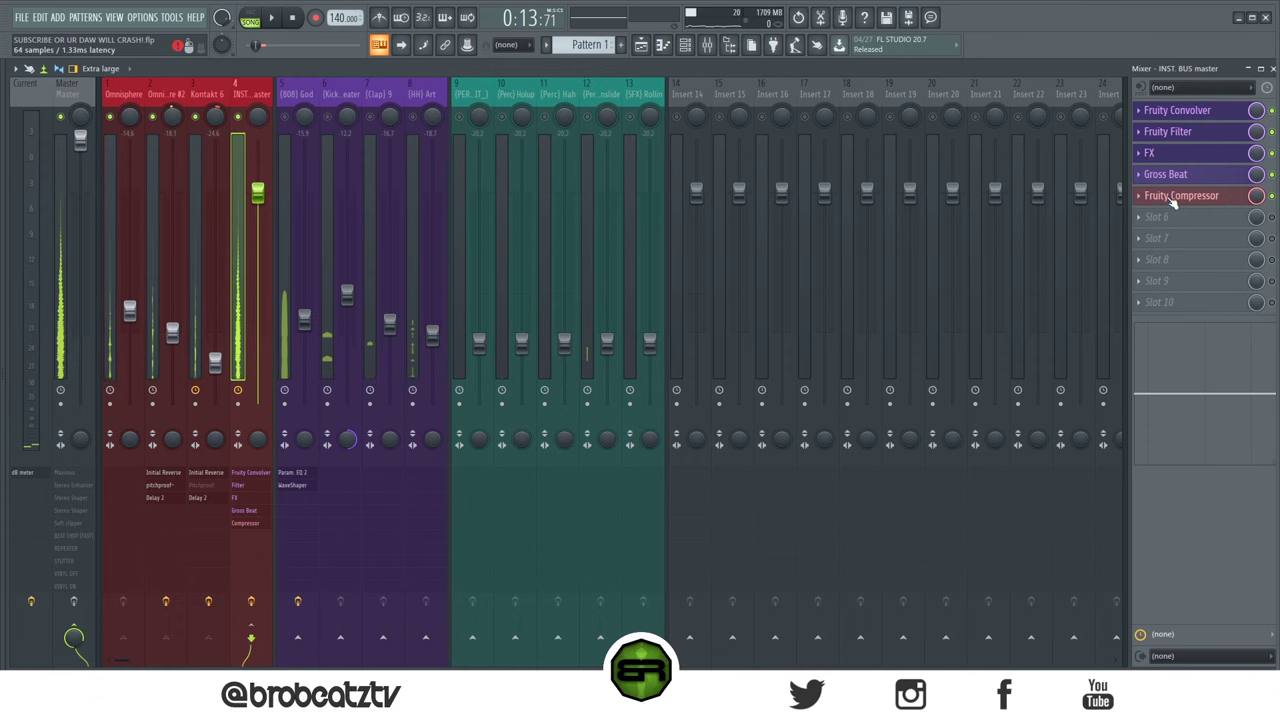
left_click(1176, 197)
left_click_drag(282, 167, 680, 175)
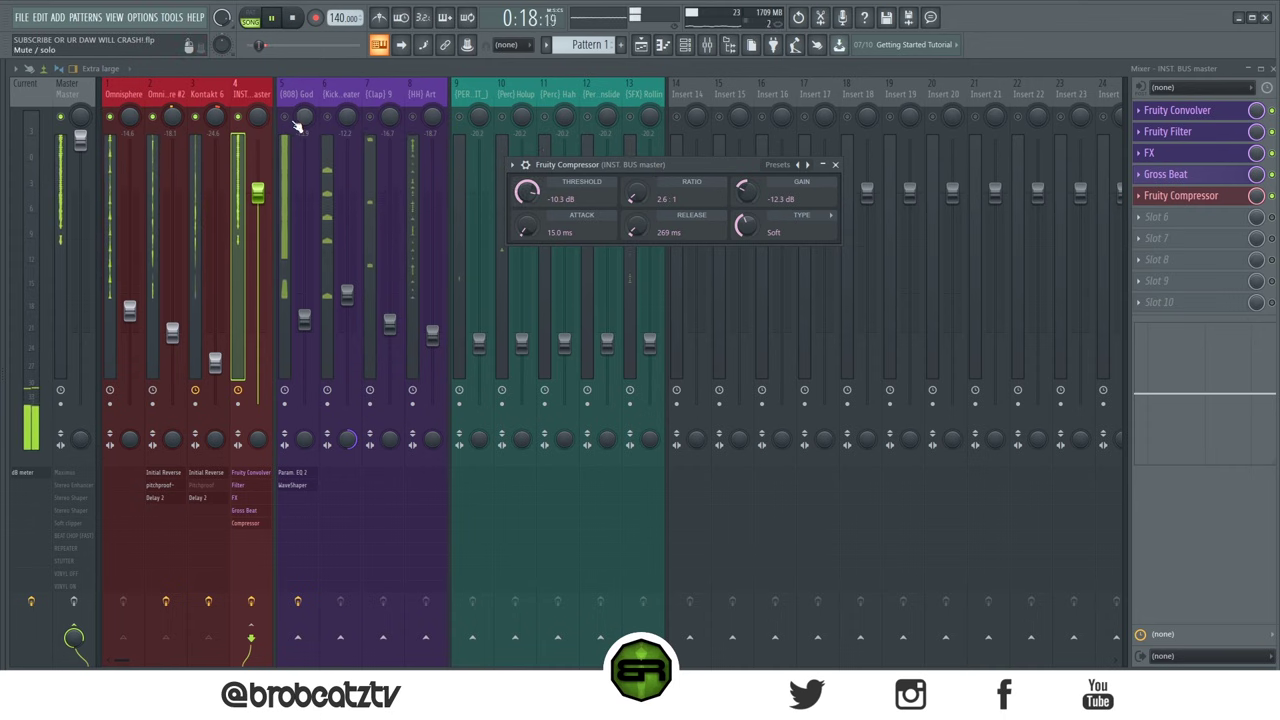
key("Escape")
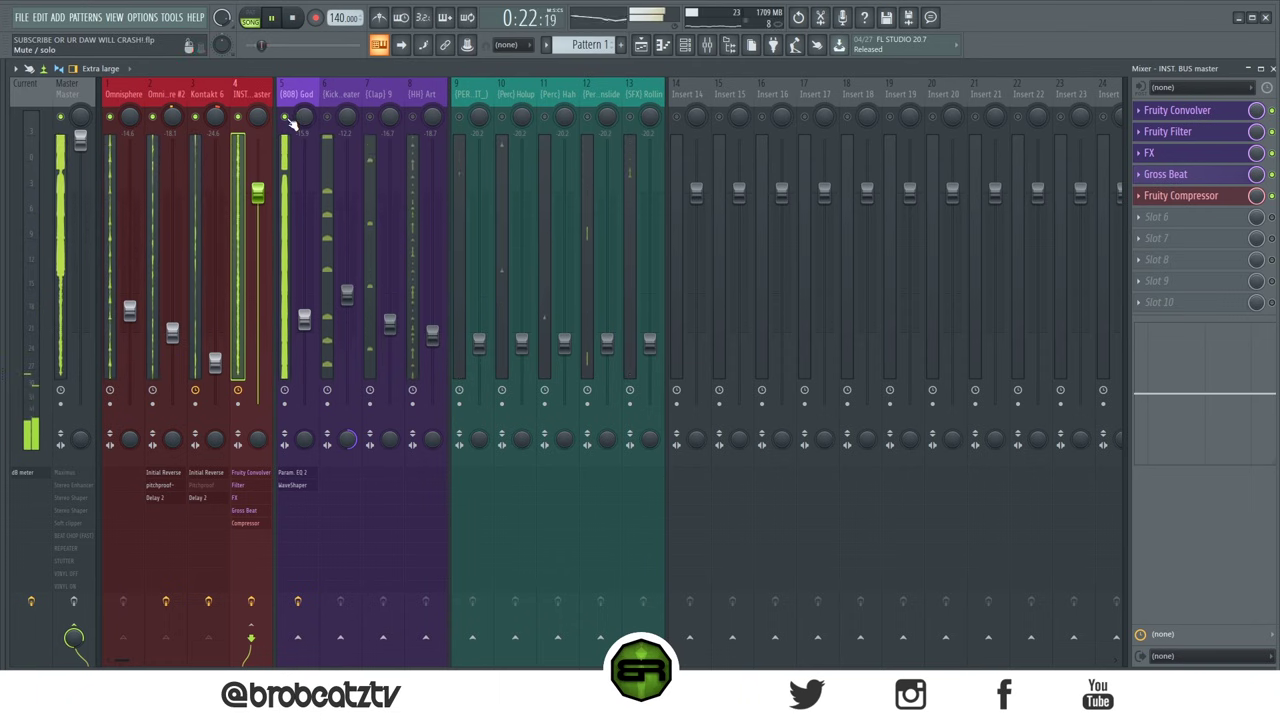
left_click(292, 18)
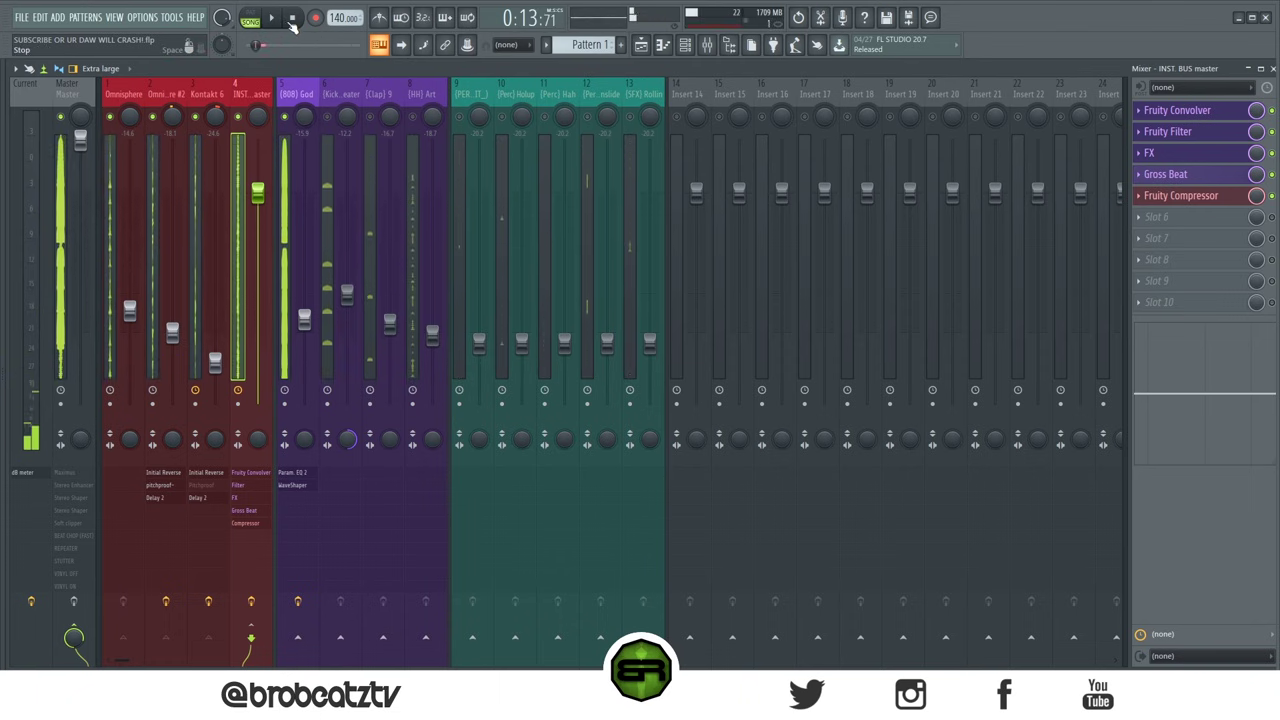
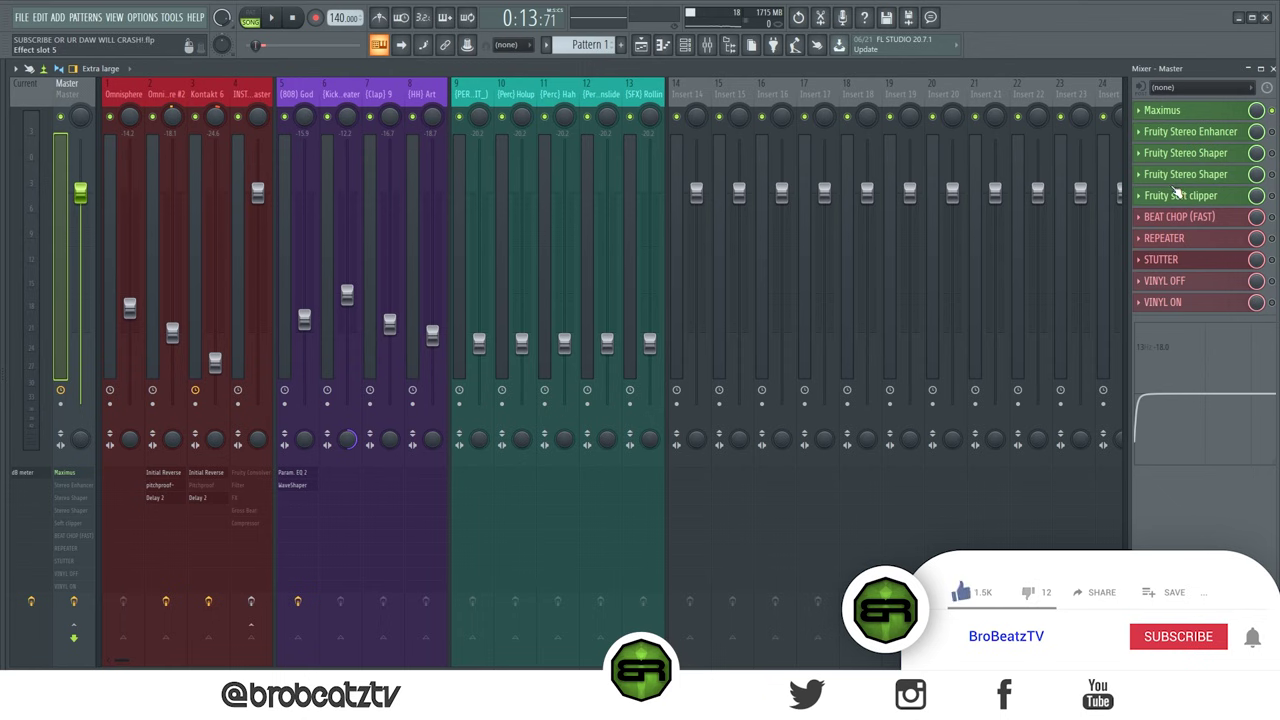
Step: Open Maximus on the Master insert and switch its display to the level monitor
left_click(1186, 111)
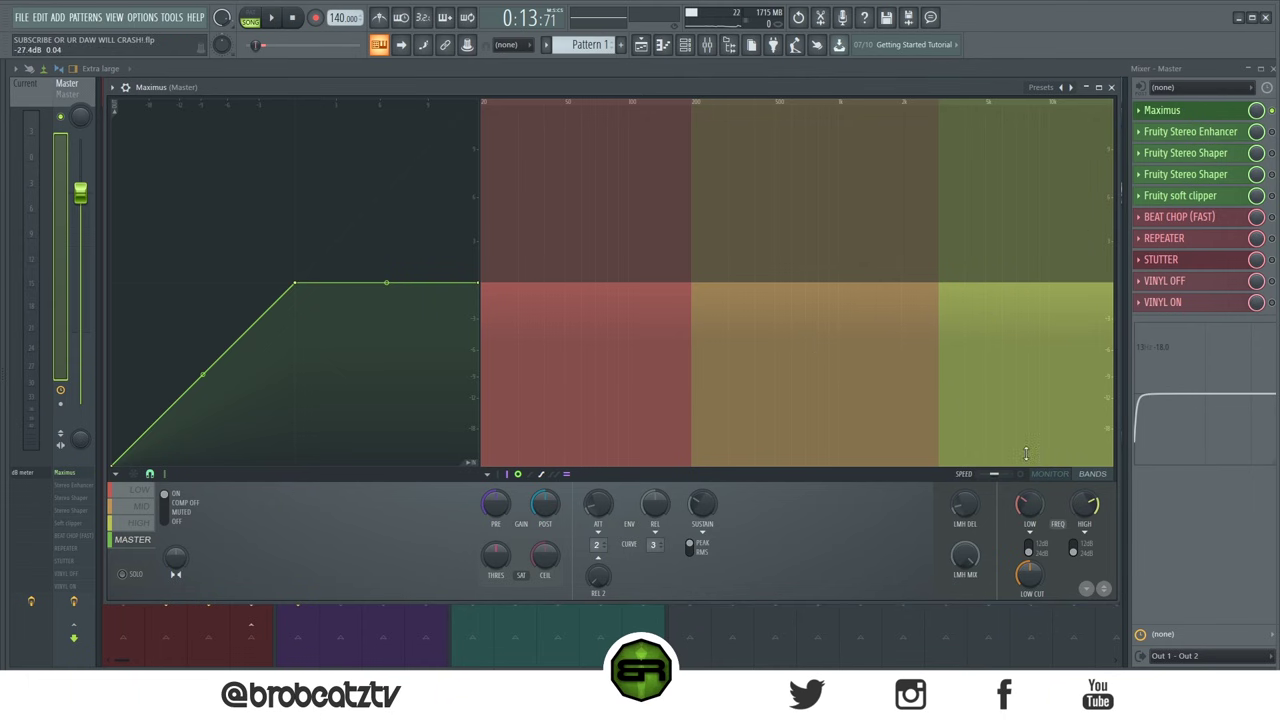
left_click(1049, 475)
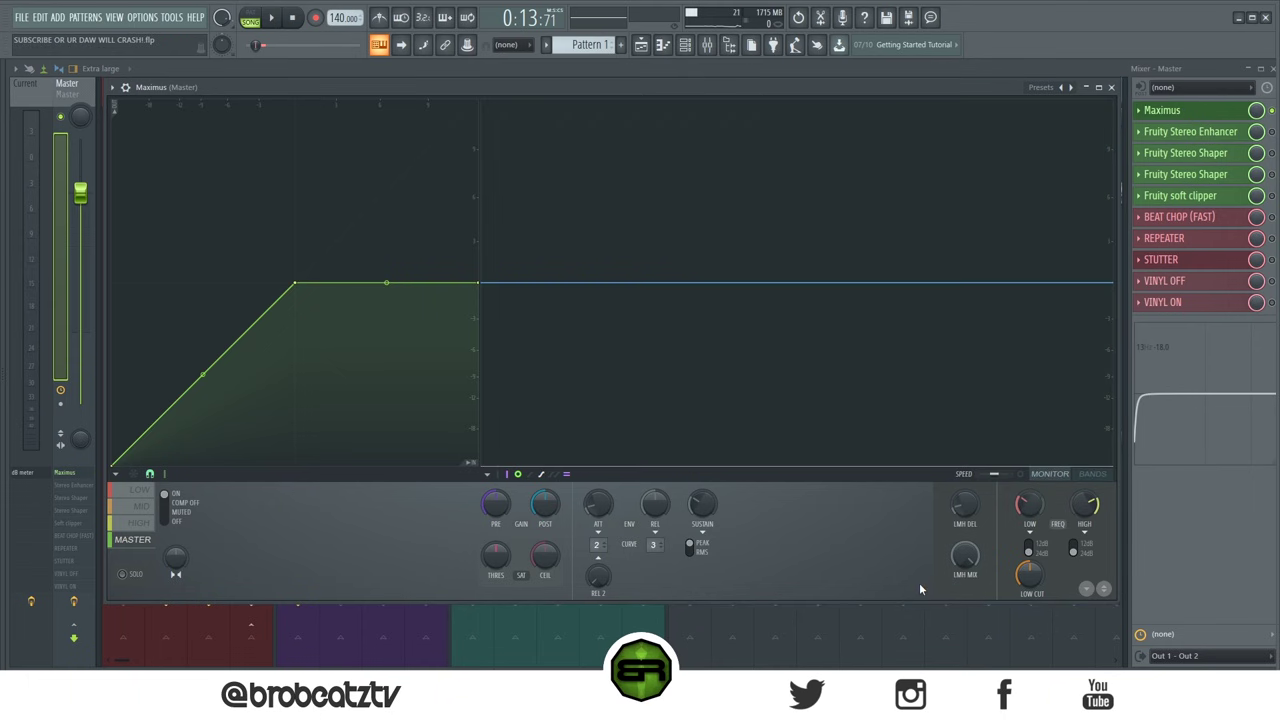
Step: Back in the band display, audition an 80Hz low cut, then lower it to about 27Hz
left_click(1092, 475)
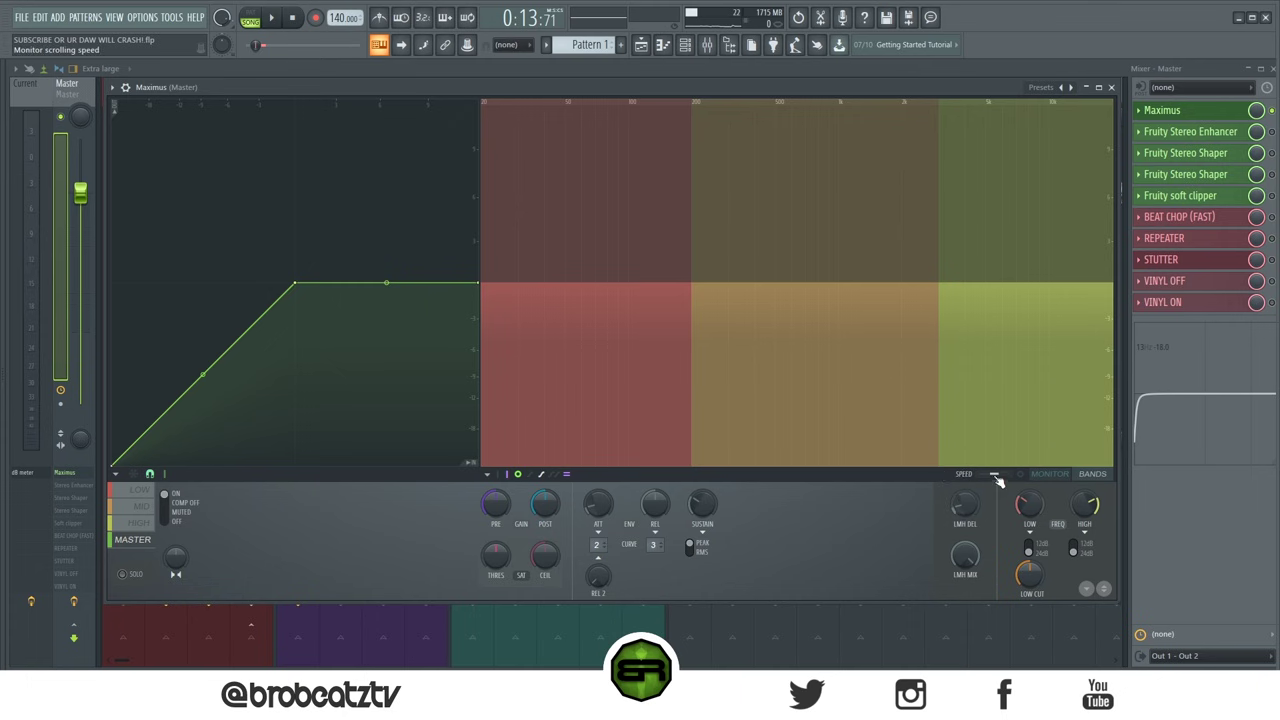
mouse_move(1025, 573)
left_mouse_down()
mouse_move(1025, 553)
mouse_move(1030, 593)
mouse_move(1026, 580)
left_mouse_up()
key("space")
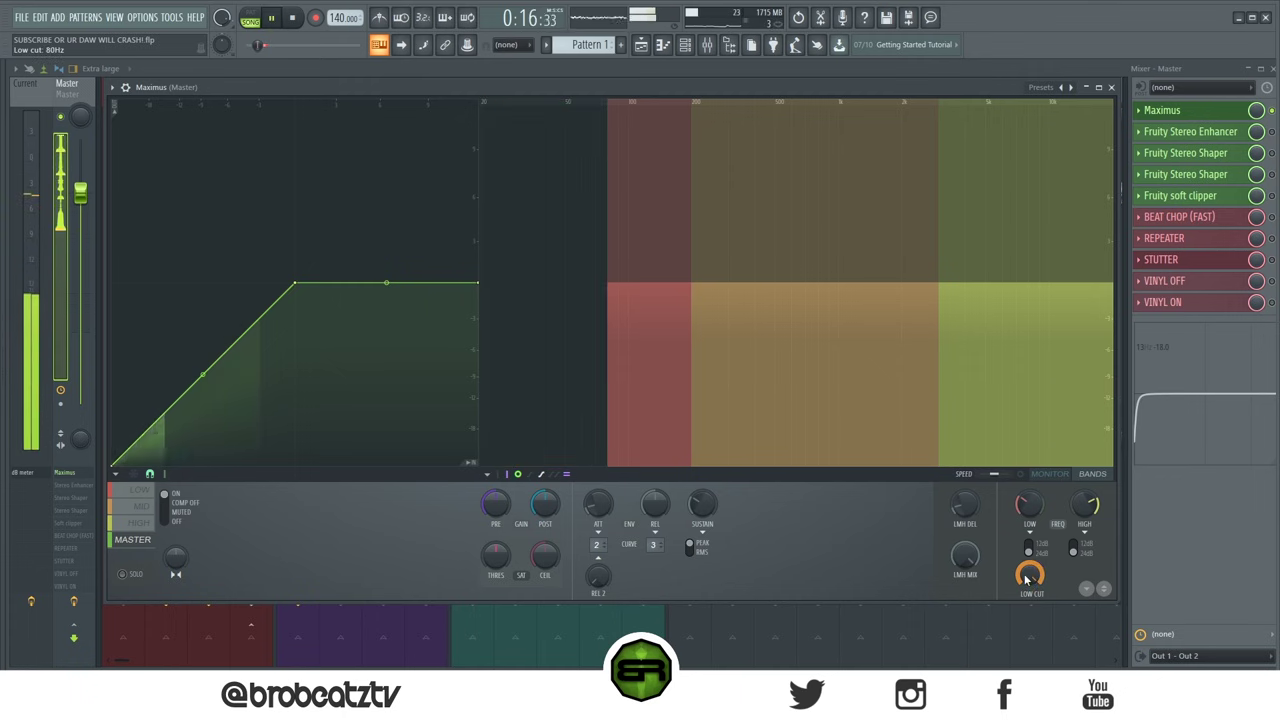
key("space")
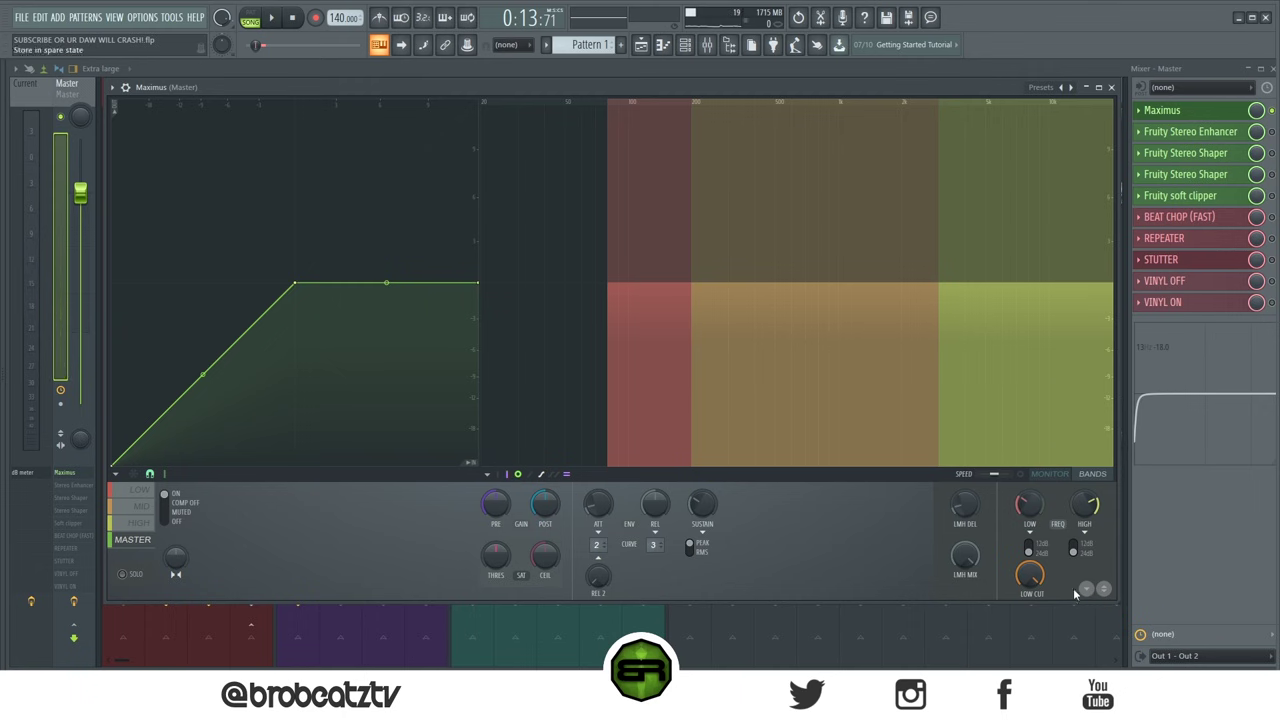
left_click_drag(1030, 574, 1030, 638)
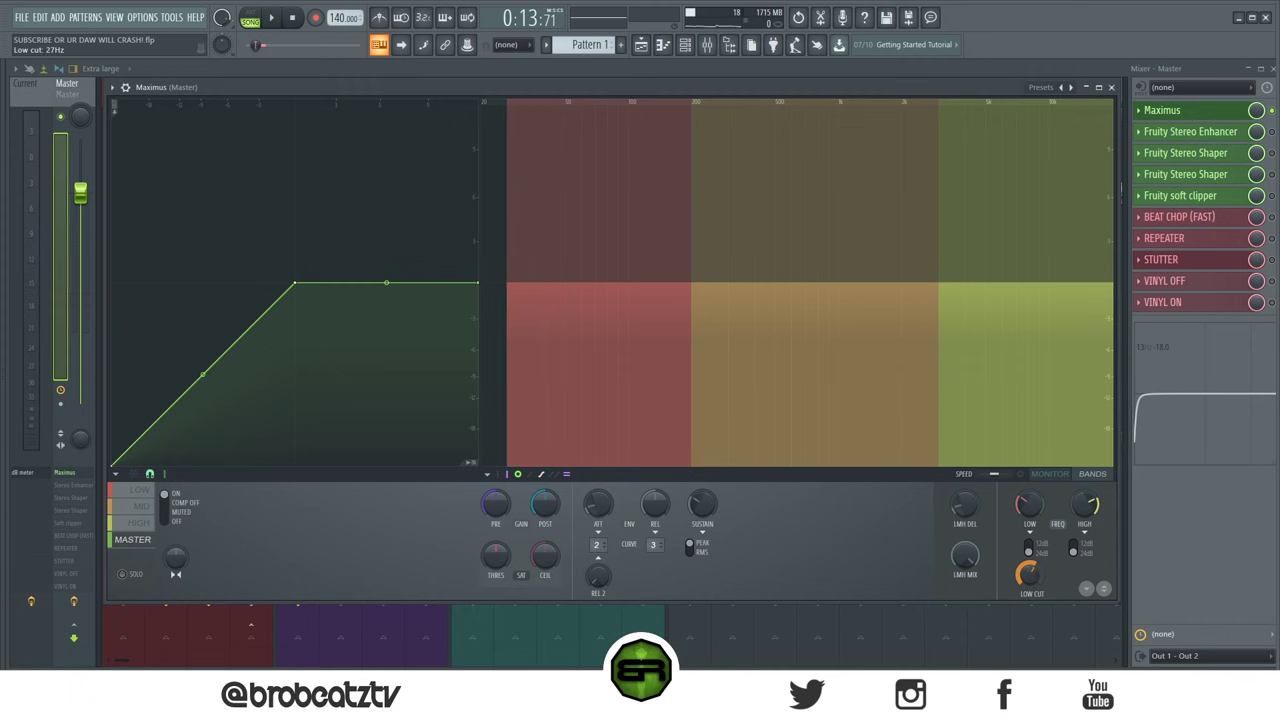
Step: Fine-tune the low cut and settle the low band crossover near 100Hz
key("space")
mouse_move(1035, 580)
left_mouse_down()
mouse_move(1035, 592)
mouse_move(1035, 580)
left_mouse_up()
key("space")
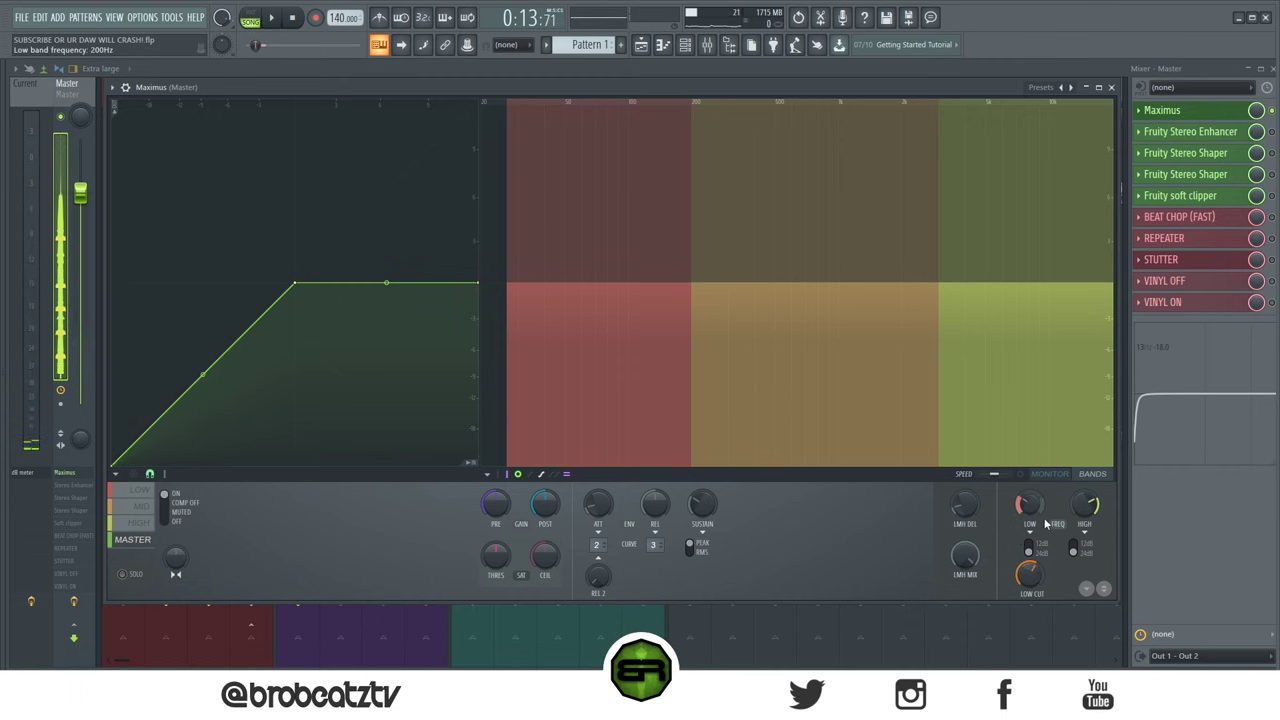
left_click_drag(1033, 503, 1033, 517)
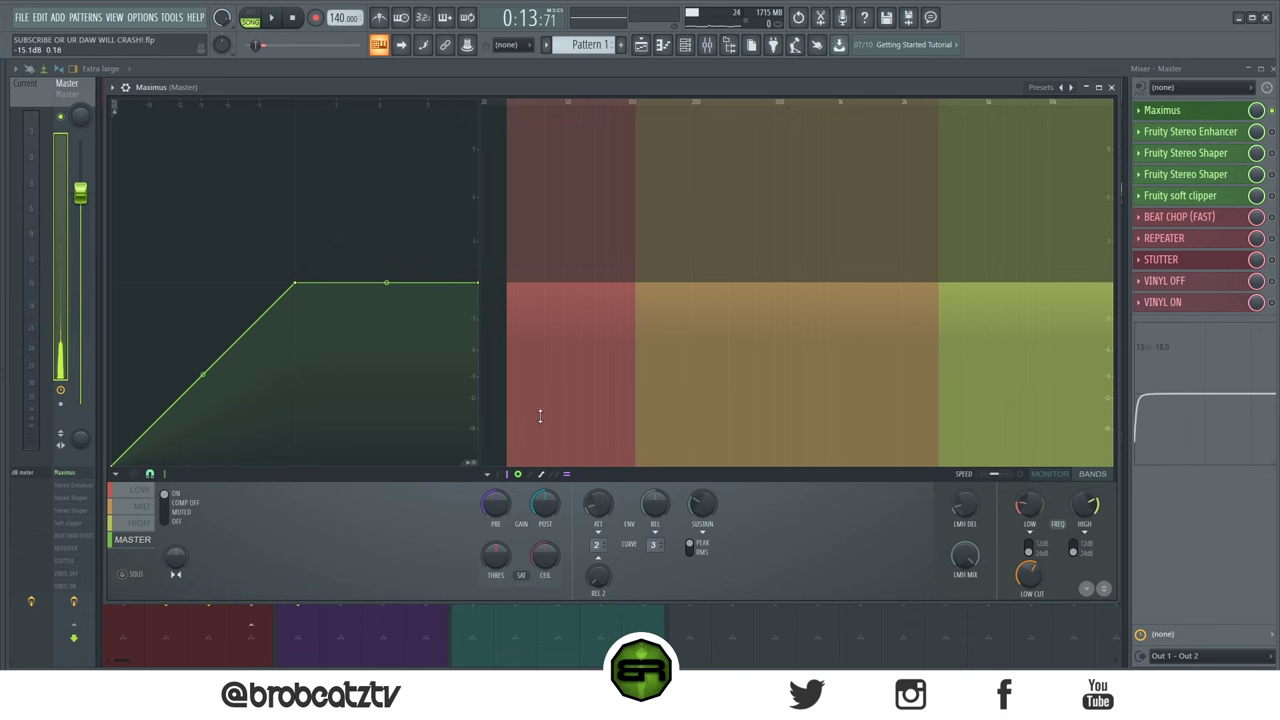
mouse_move(634, 277)
left_mouse_down()
mouse_move(820, 277)
mouse_move(610, 277)
mouse_move(626, 277)
left_mouse_up()
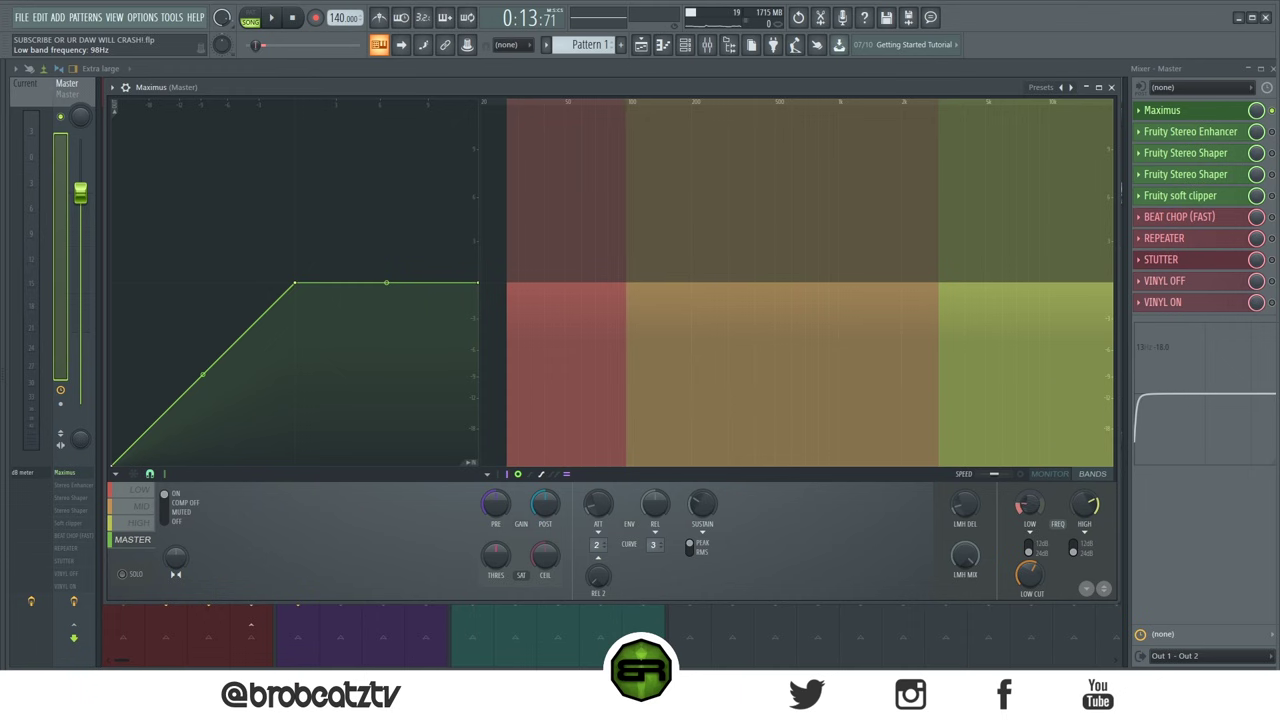
left_click_drag(622, 277, 628, 277)
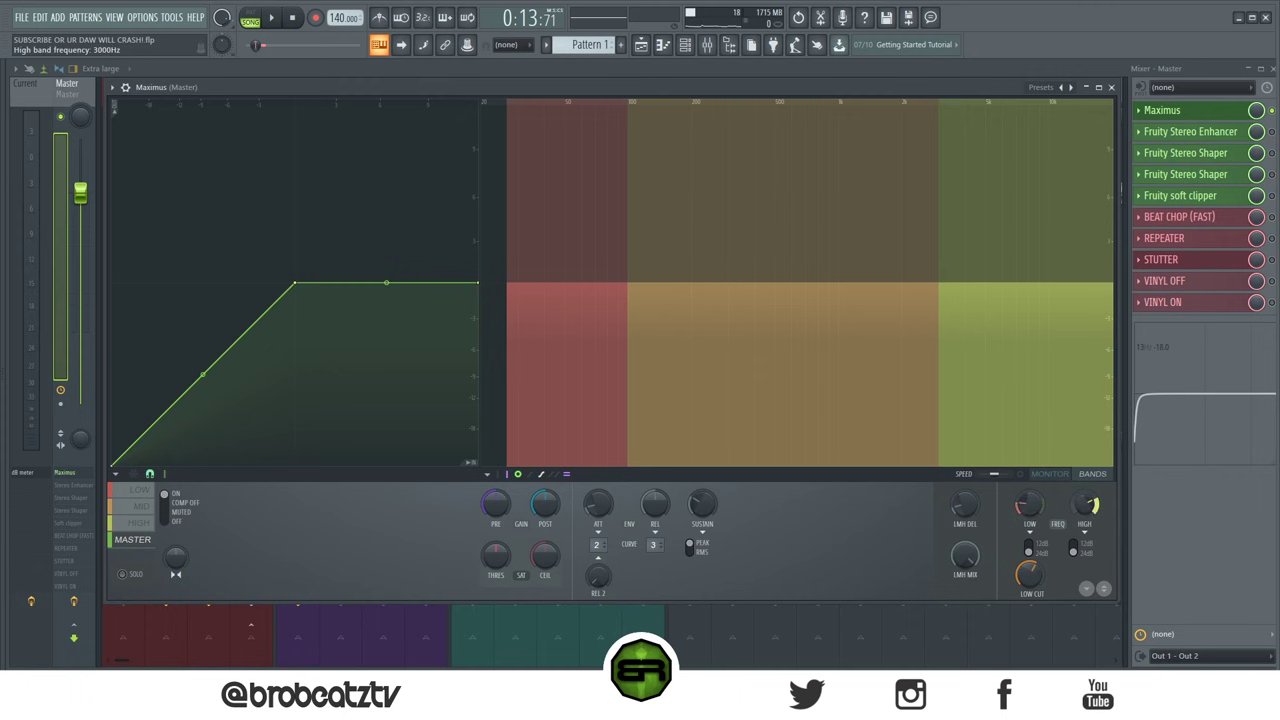
Step: Reset the high band crossover to 3000Hz, lower it to about 2.5kHz, and audition it
left_click_drag(935, 277, 922, 277)
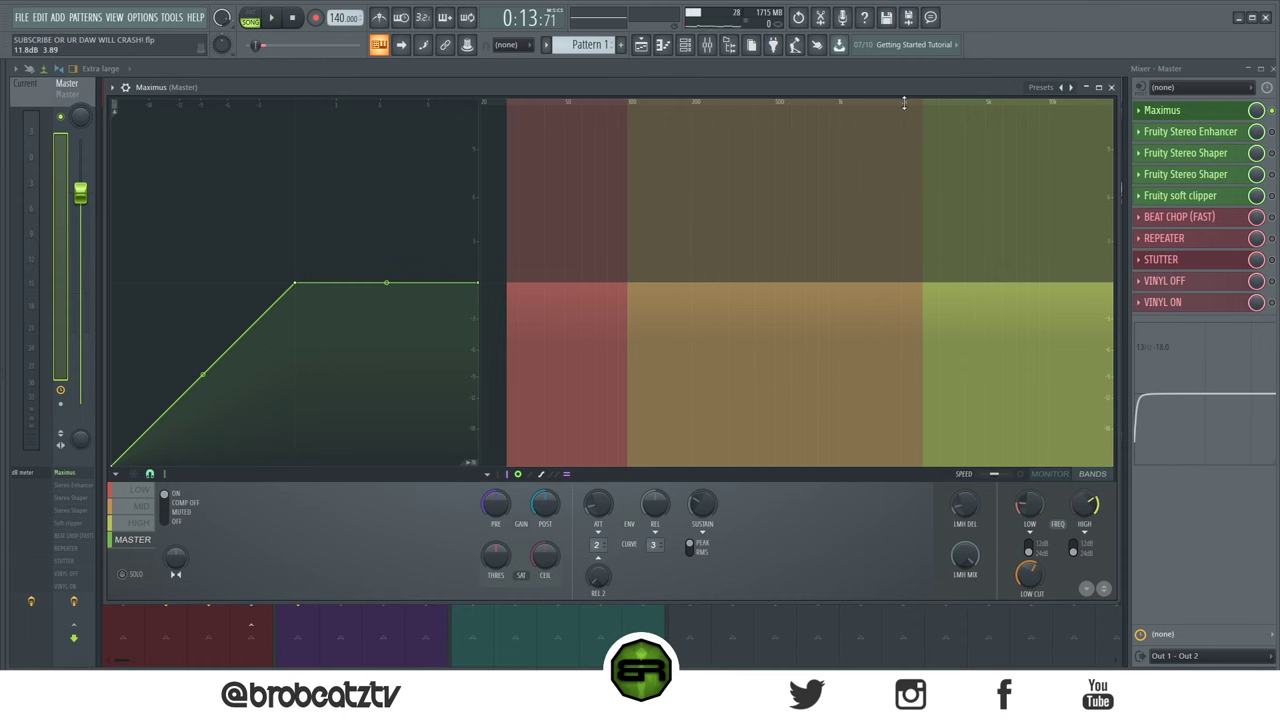
right_click(1078, 490)
left_click(1088, 502)
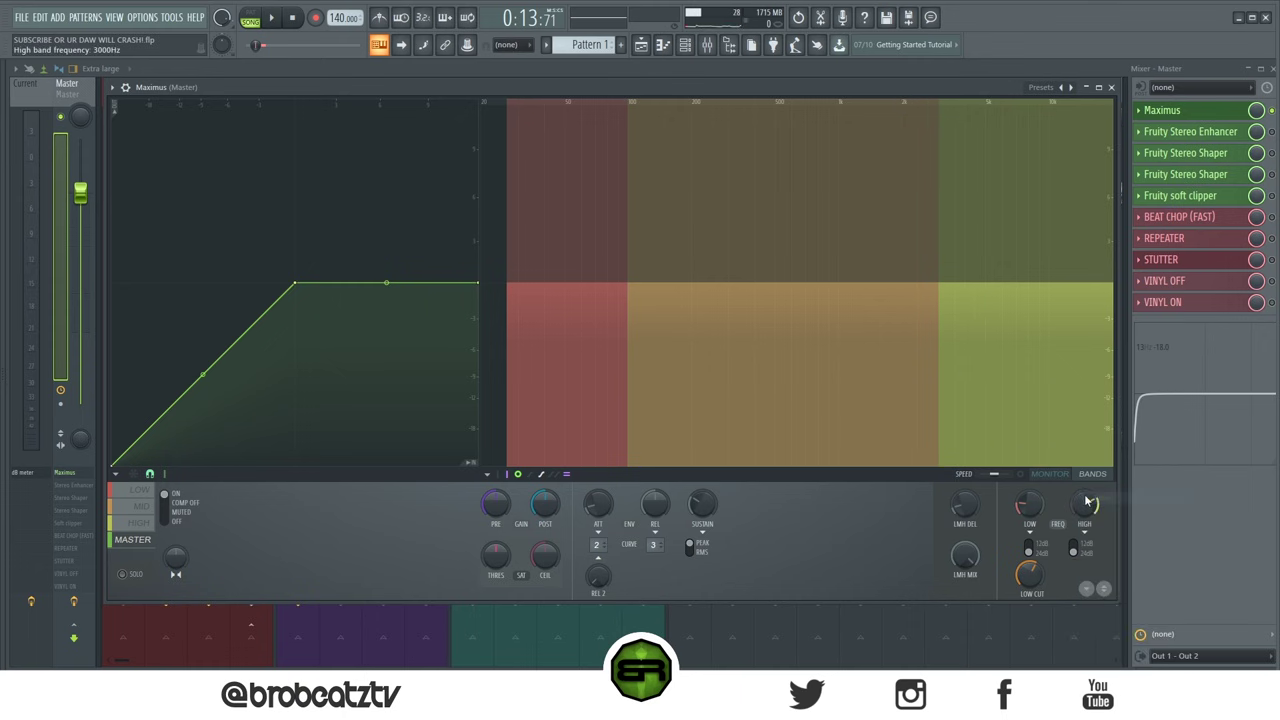
left_click_drag(938, 277, 926, 277)
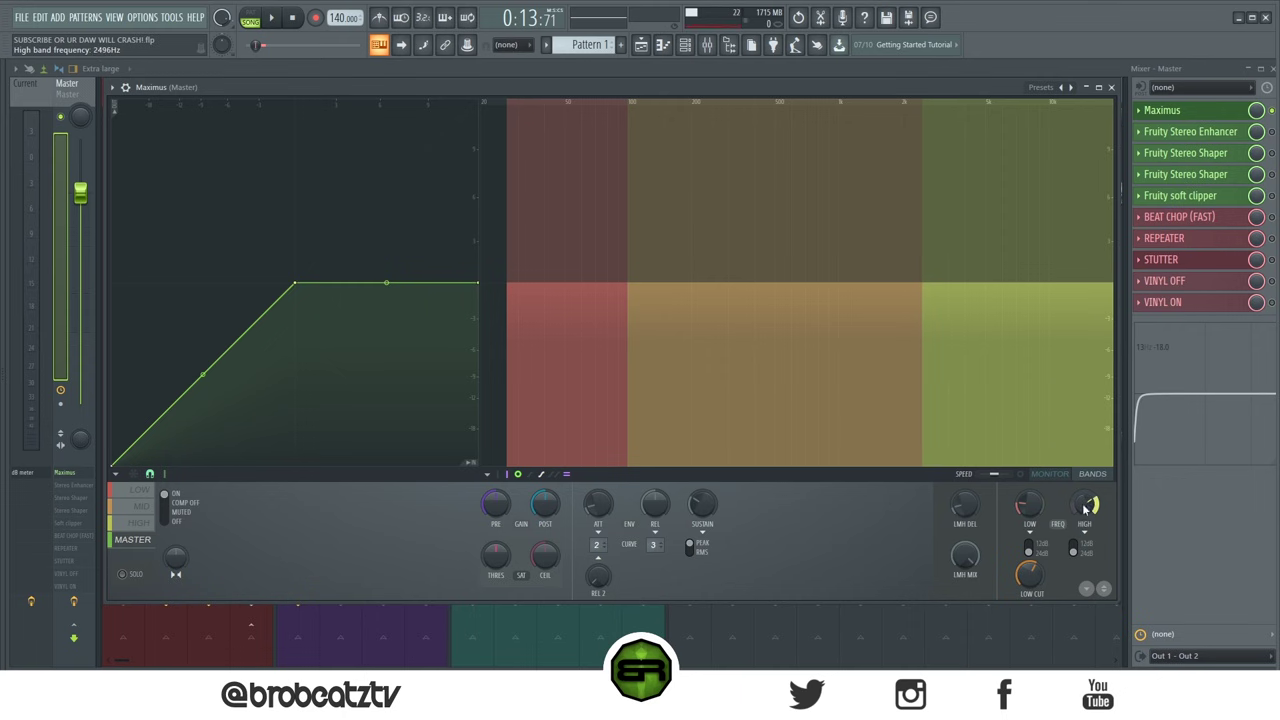
key("space")
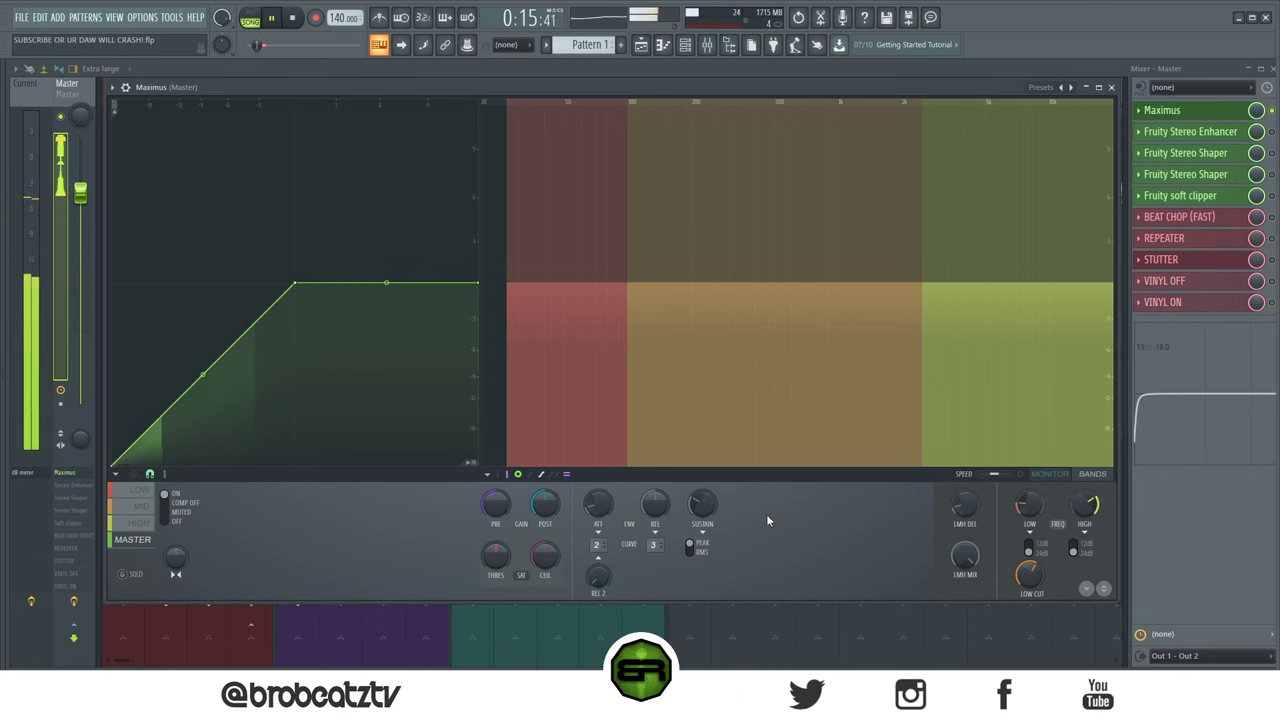
key("space")
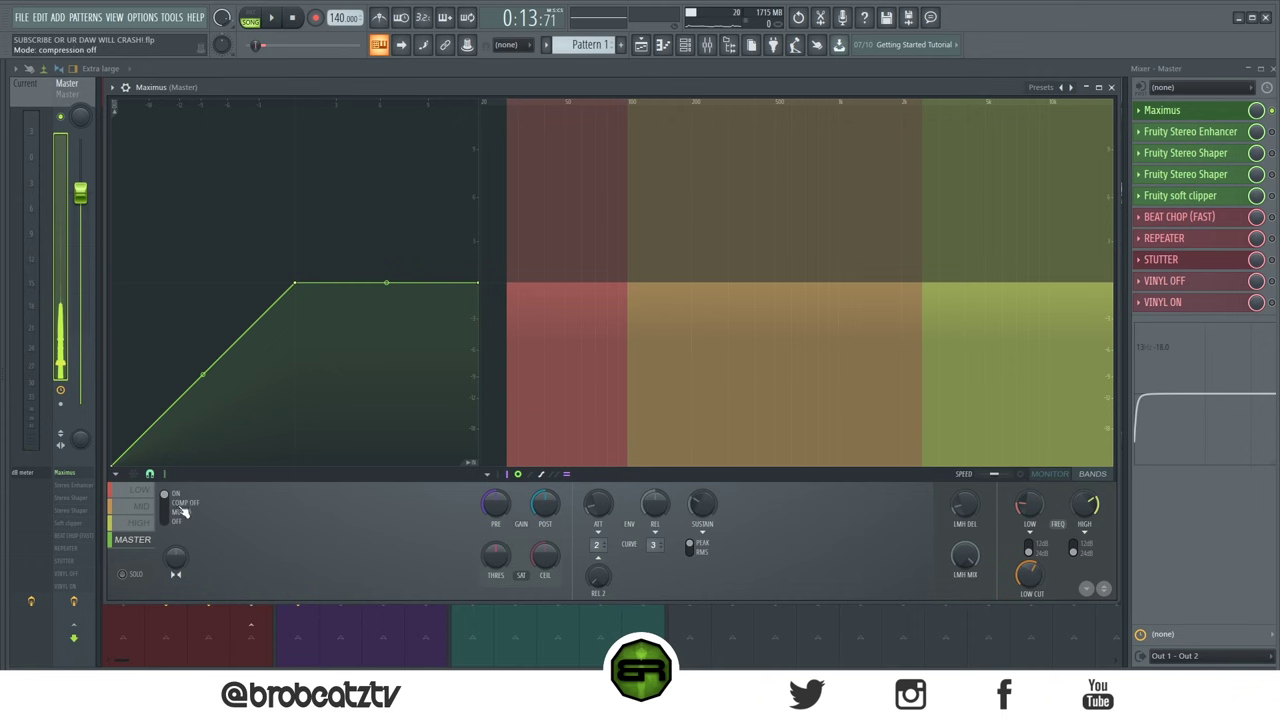
Step: Bend the LOW band compression curve convex, then soften it to a slight bend while listening
left_click(141, 491)
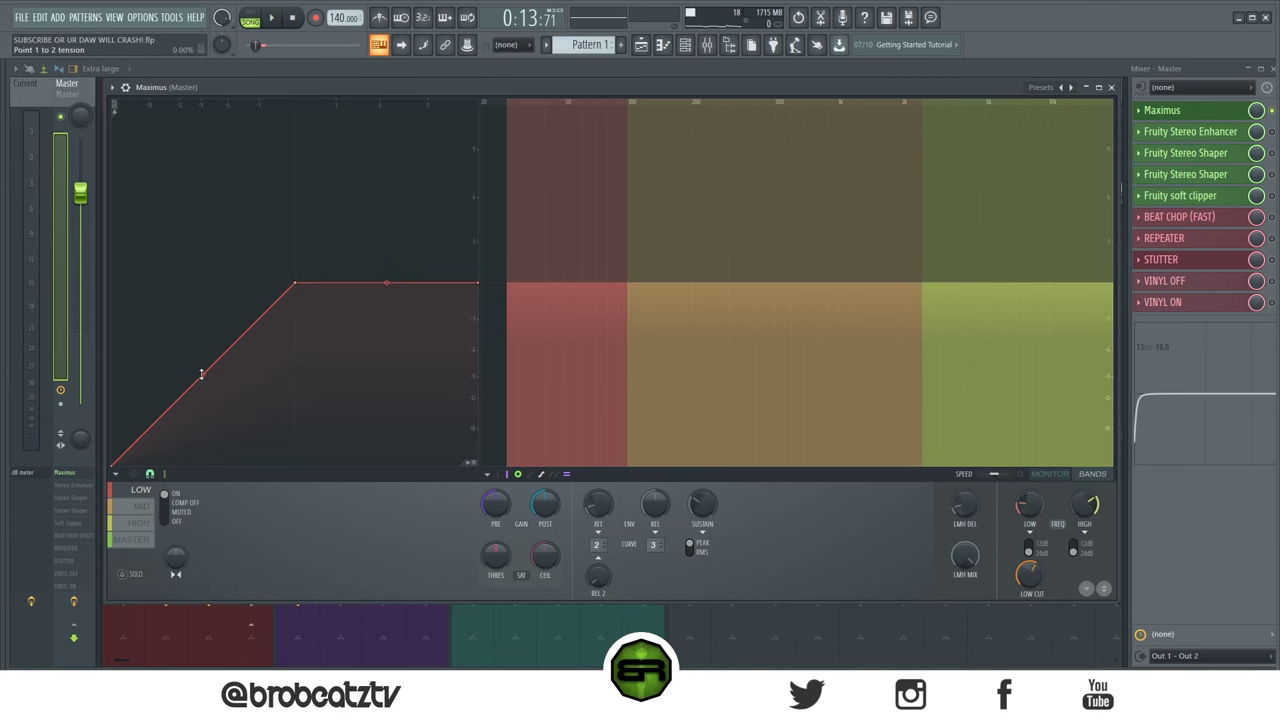
left_click_drag(201, 374, 201, 300)
key("space")
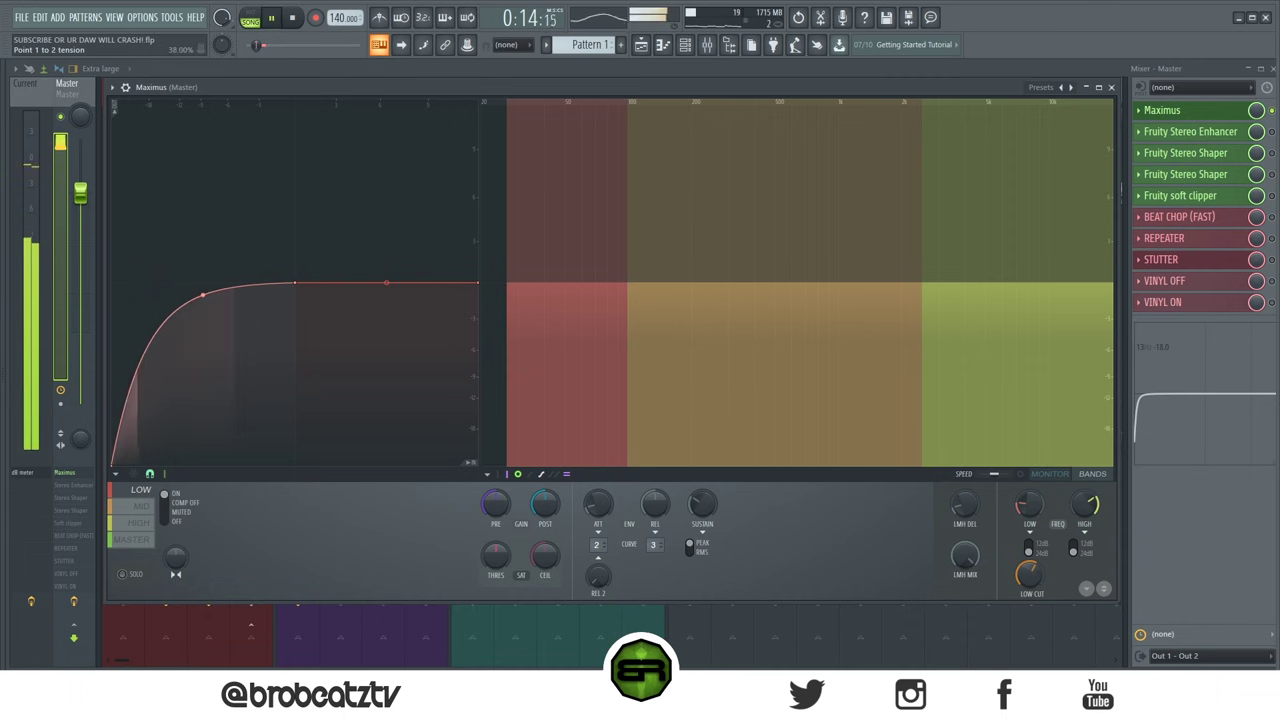
left_click_drag(201, 295, 203, 360)
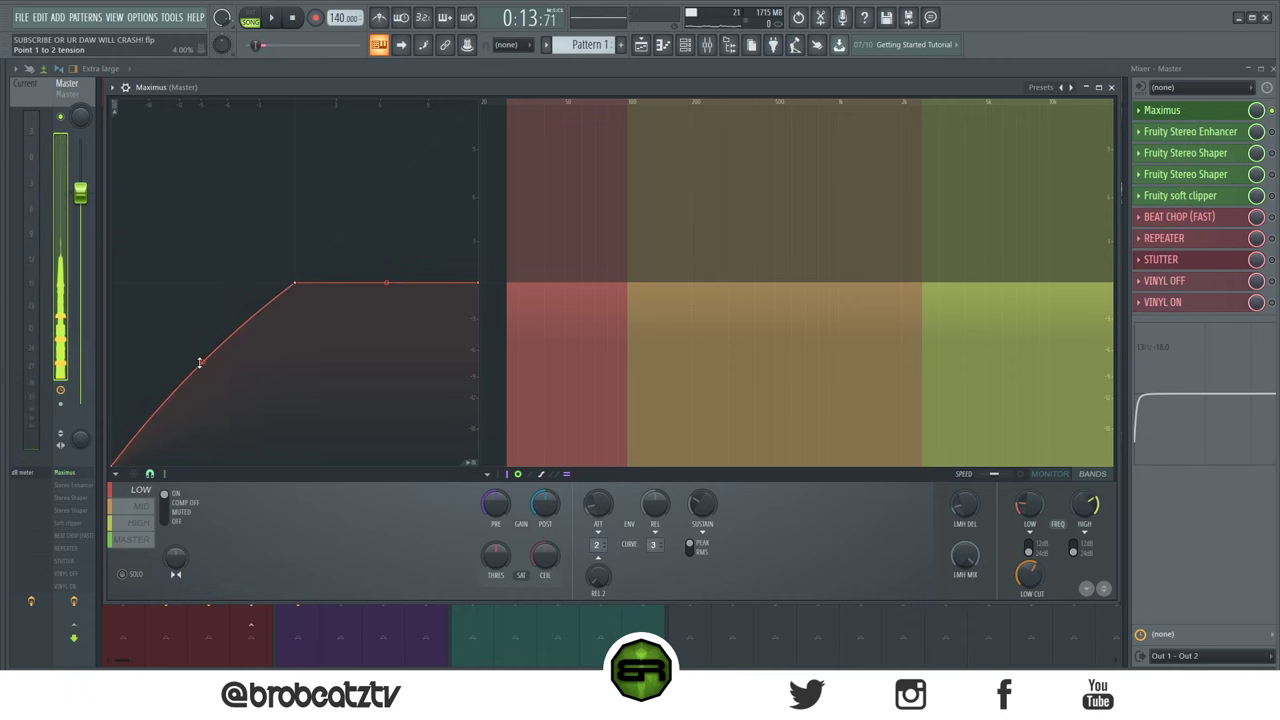
key("space")
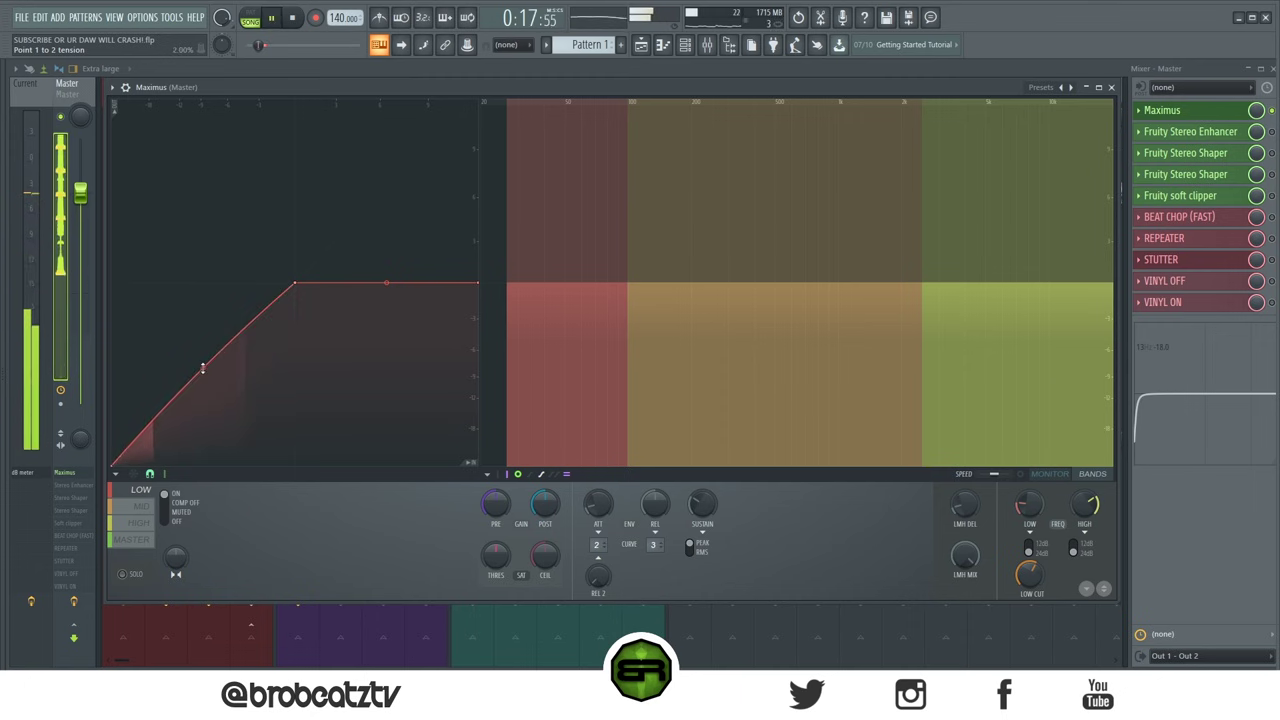
left_click_drag(203, 368, 203, 368)
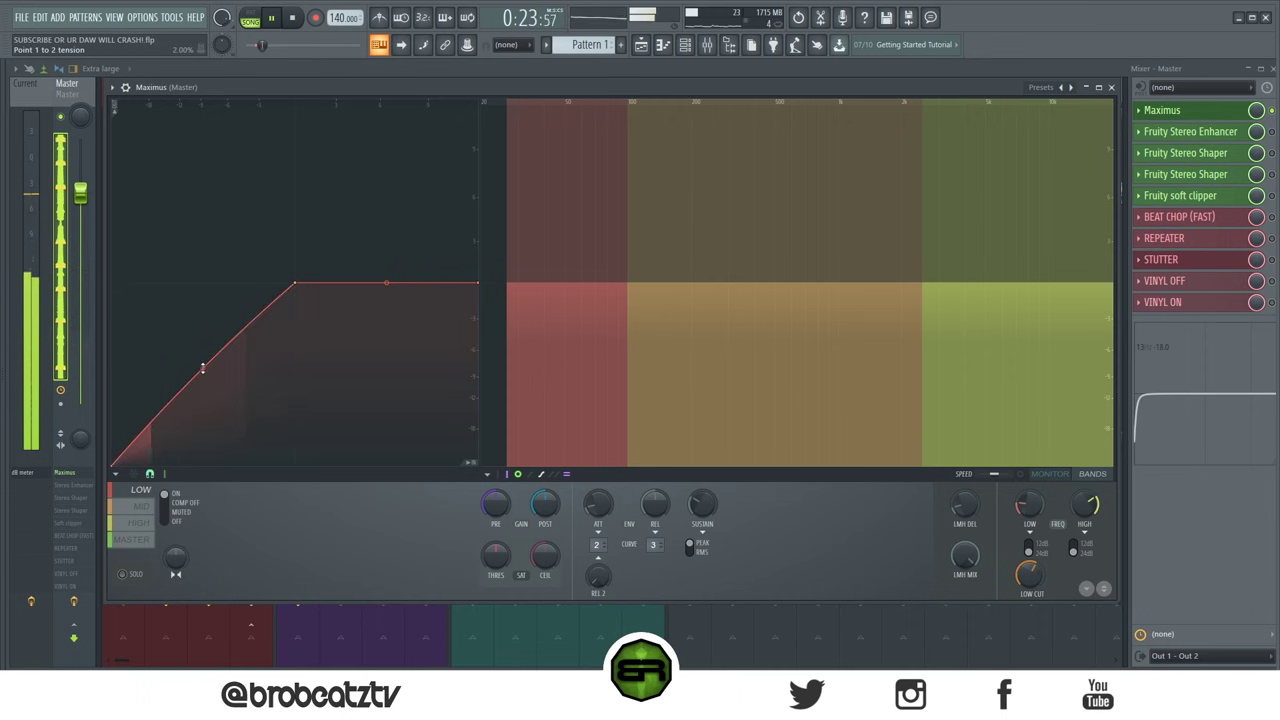
key("space")
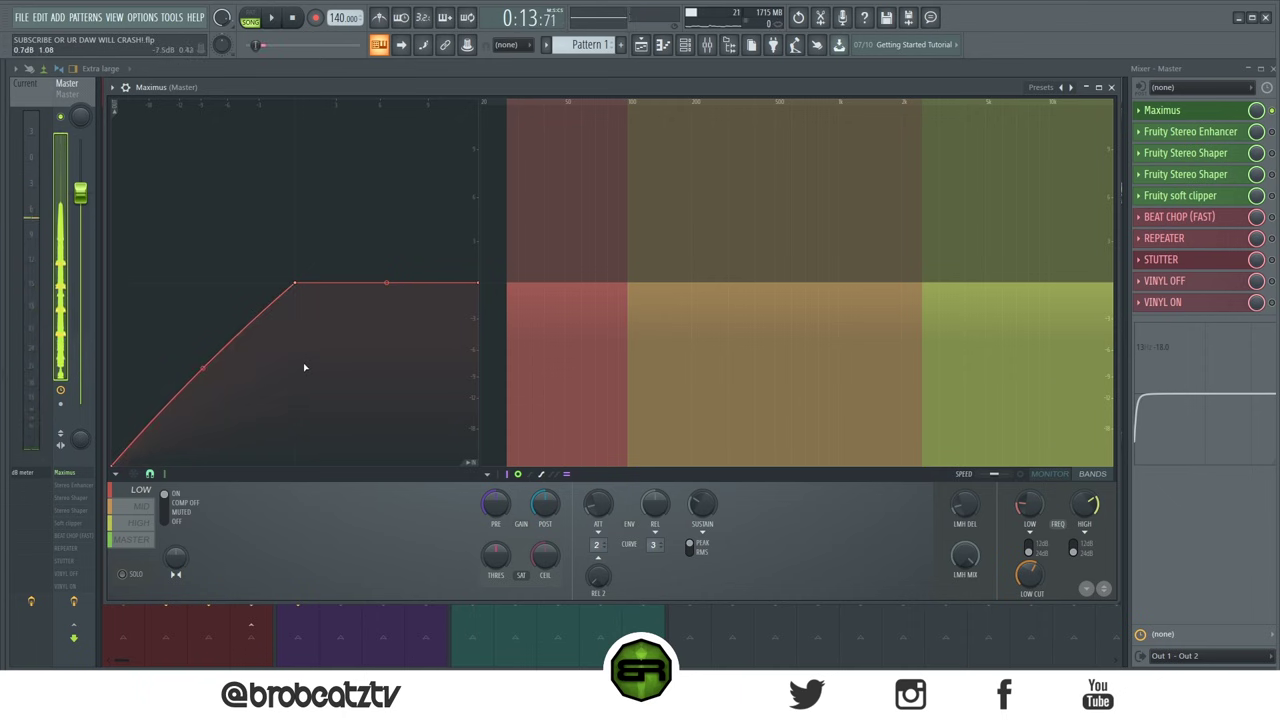
Step: In the monitor display, reset the LOW band's post gain to 0.0dB and nudge it slightly up
left_click(1046, 474)
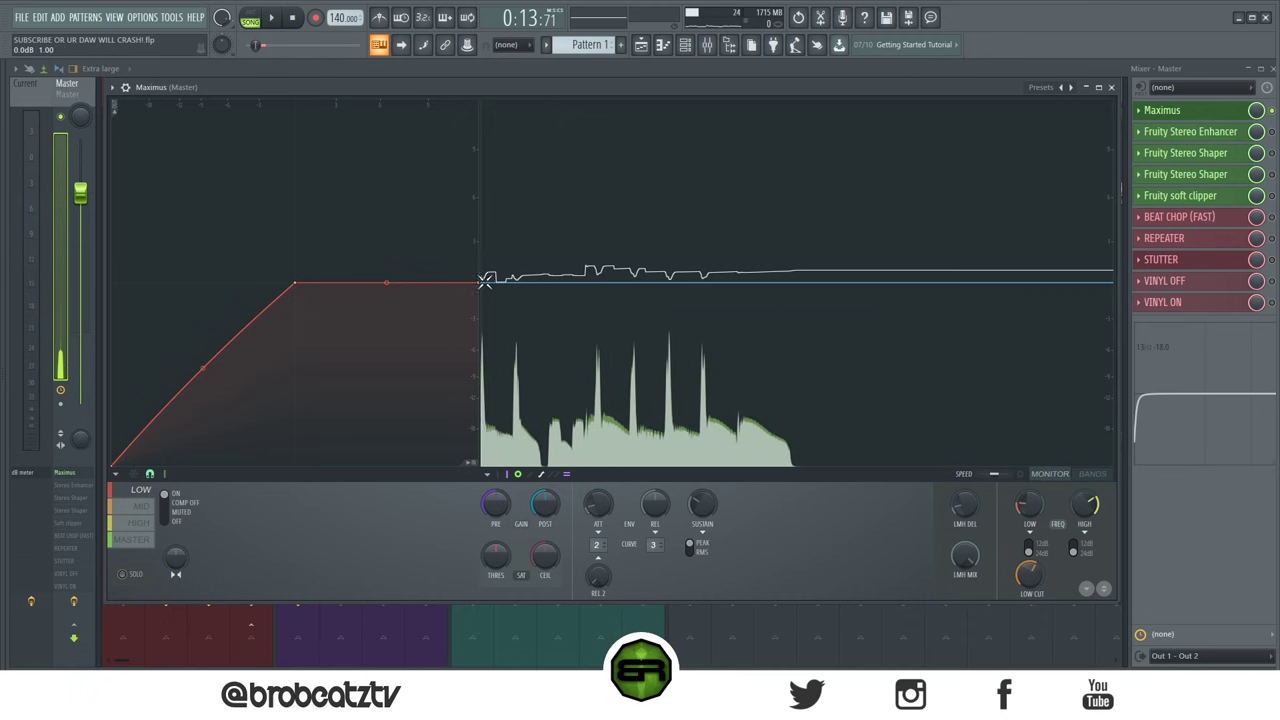
left_click_drag(545, 503, 545, 478)
right_click(553, 505)
left_click(553, 510)
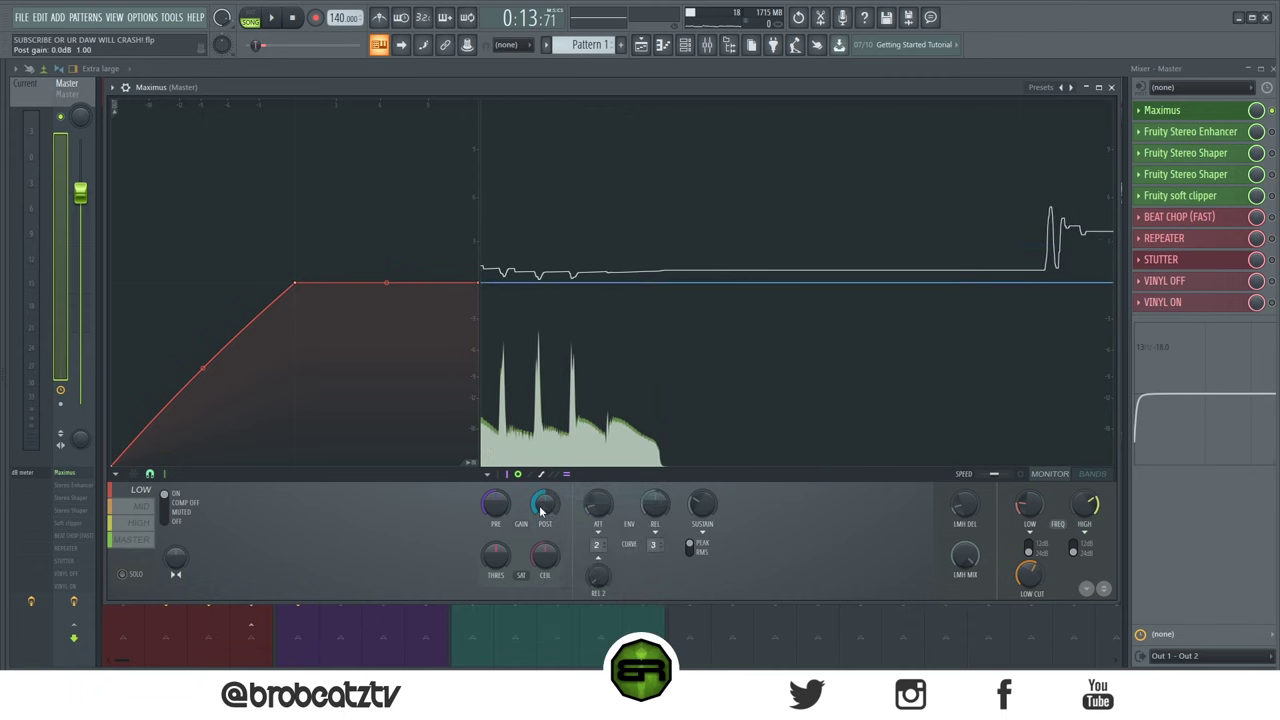
left_click_drag(538, 503, 538, 476)
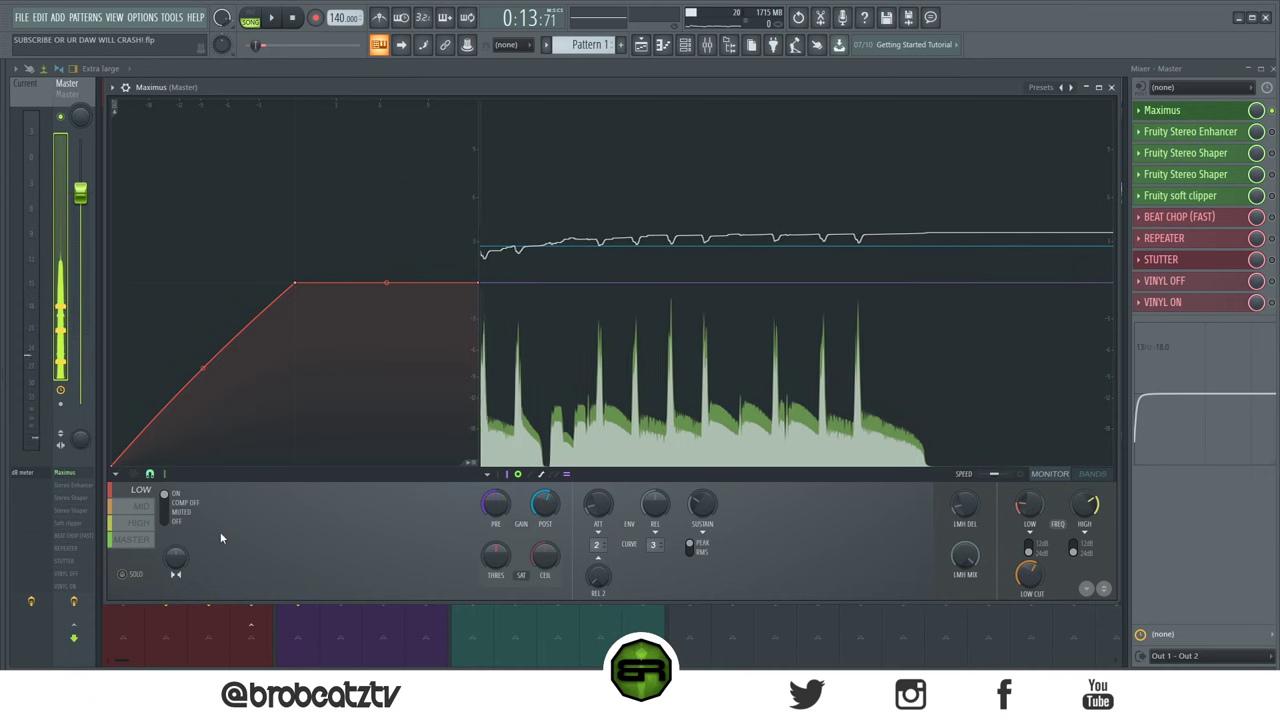
Step: Give the MID band a rounded curve and boosted post gain, then stop playback
left_click(141, 506)
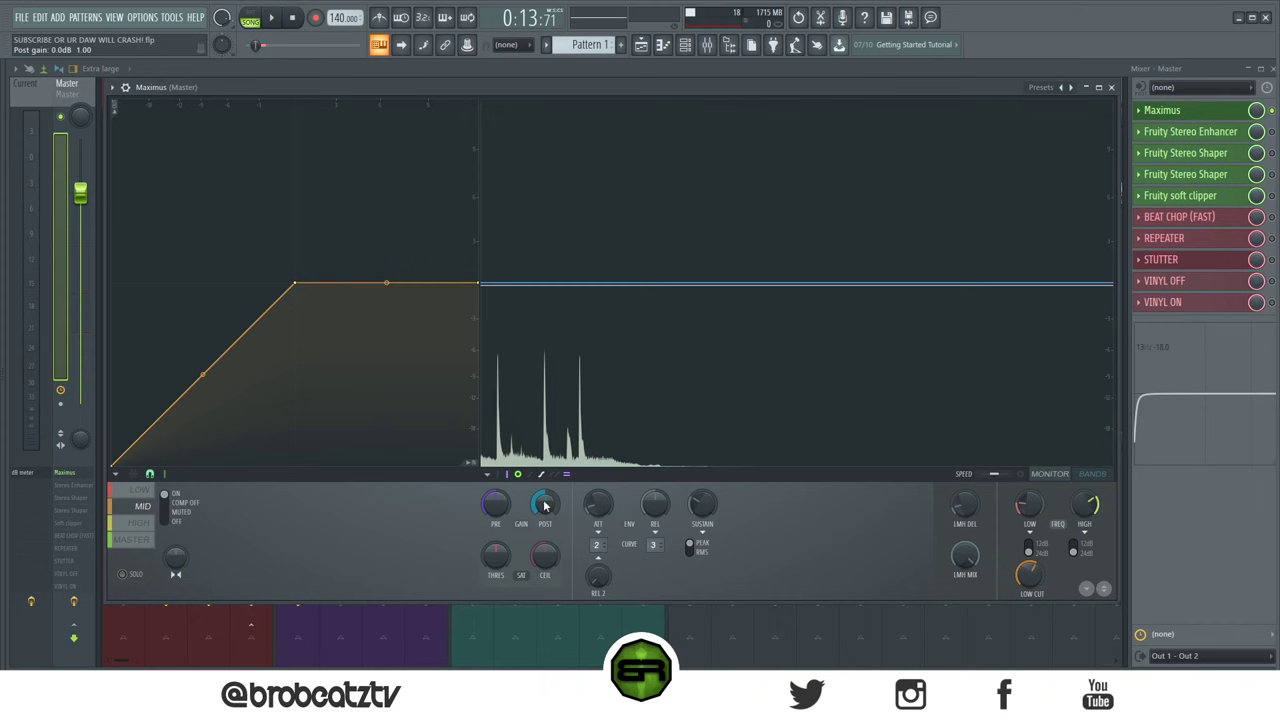
mouse_move(203, 375)
left_mouse_down()
mouse_move(203, 286)
mouse_move(203, 357)
left_mouse_up()
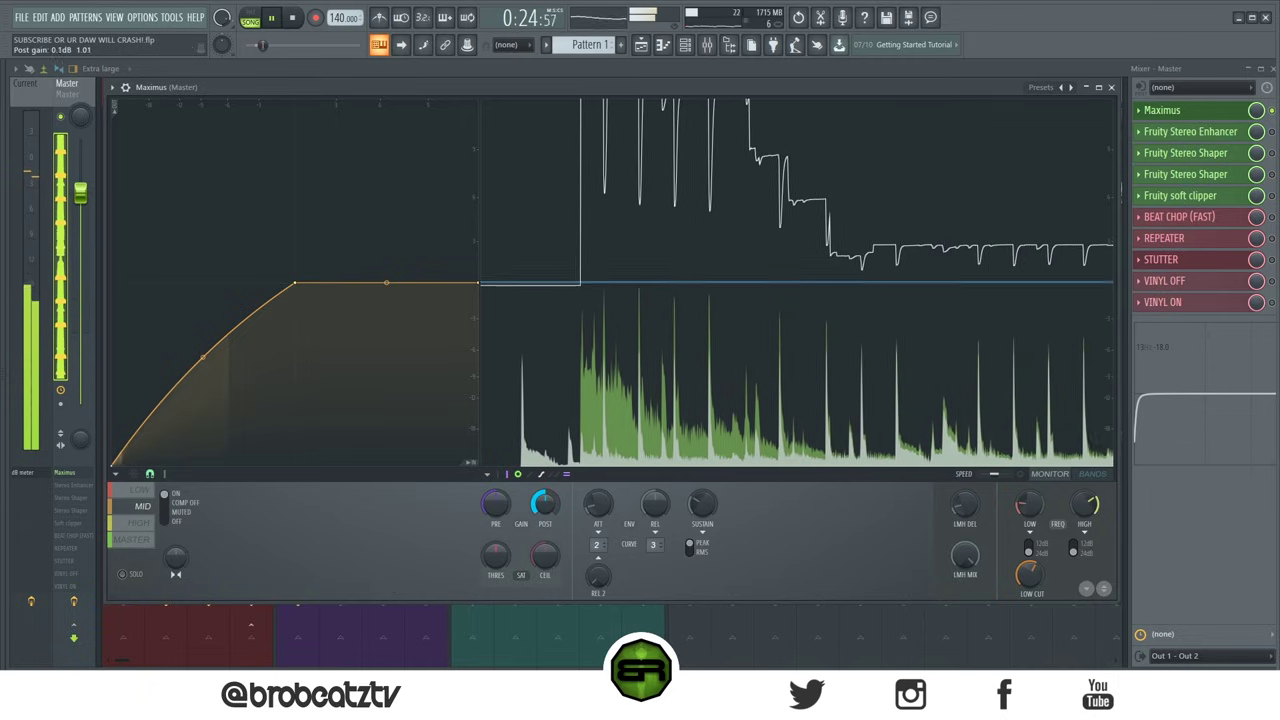
left_click_drag(545, 503, 545, 480)
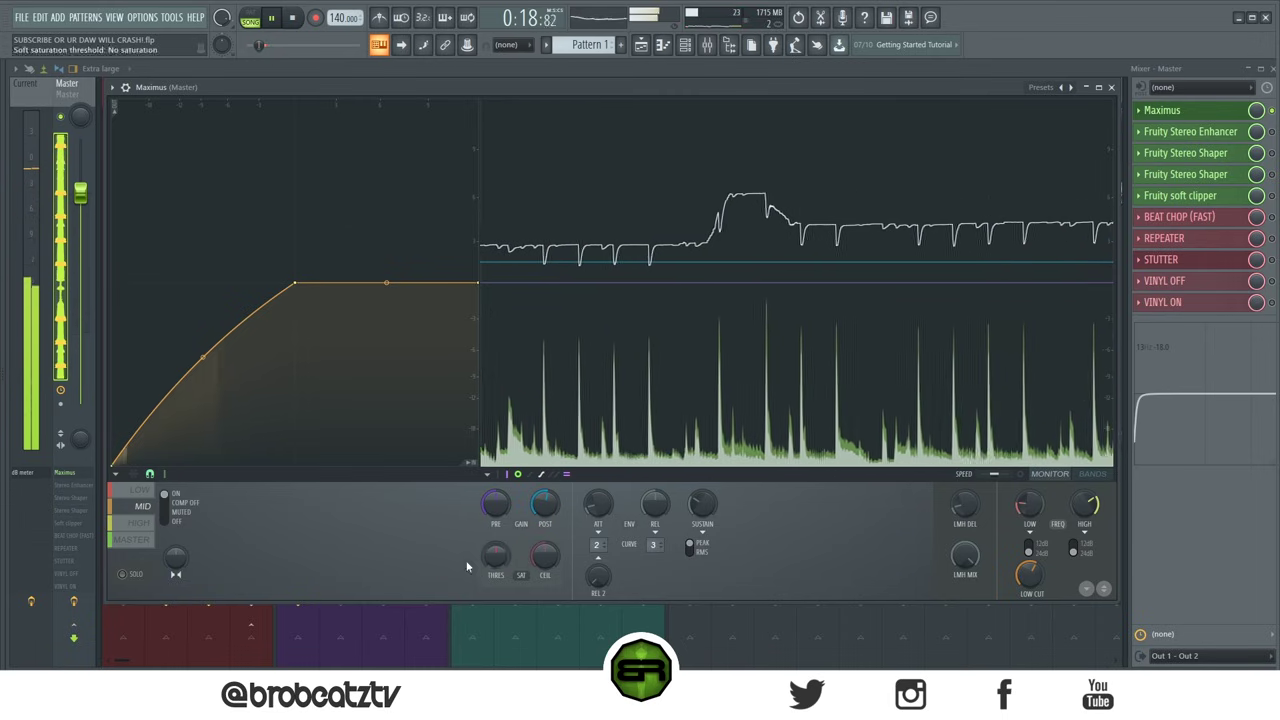
key("space")
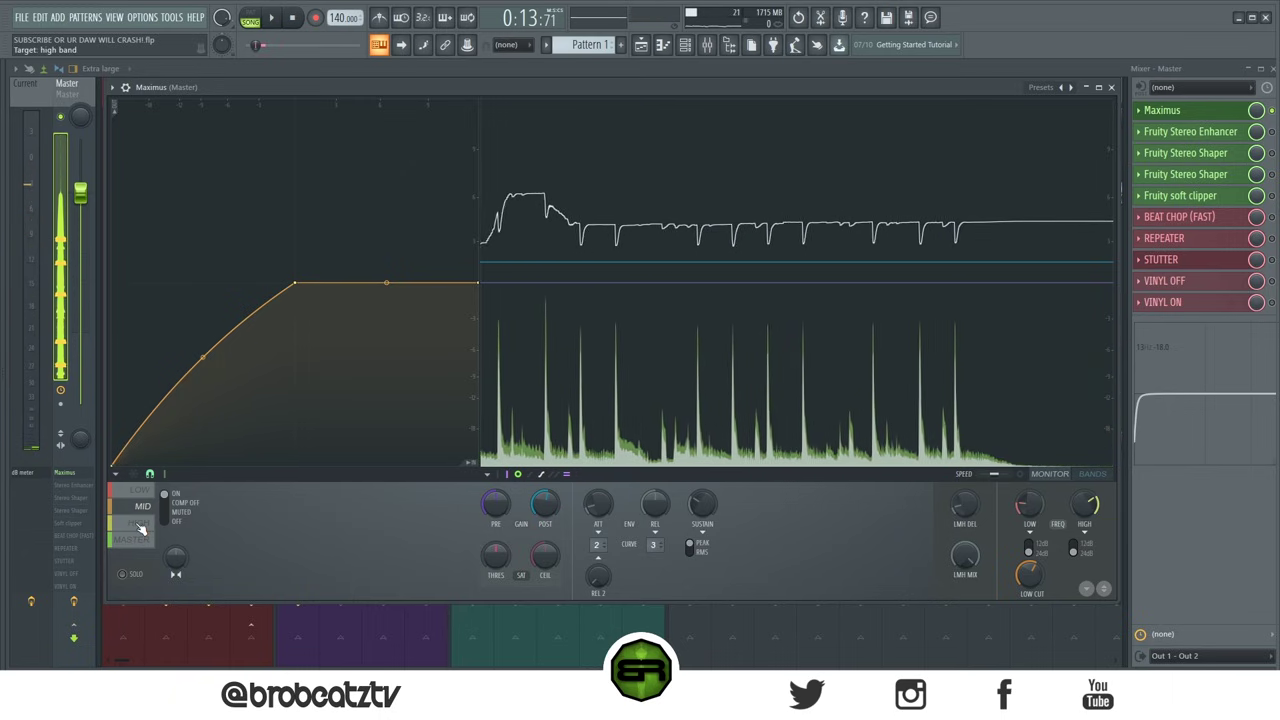
Step: Give the HIGH band a slight convex curve and 3.1dB post gain, then select MASTER
left_click(140, 524)
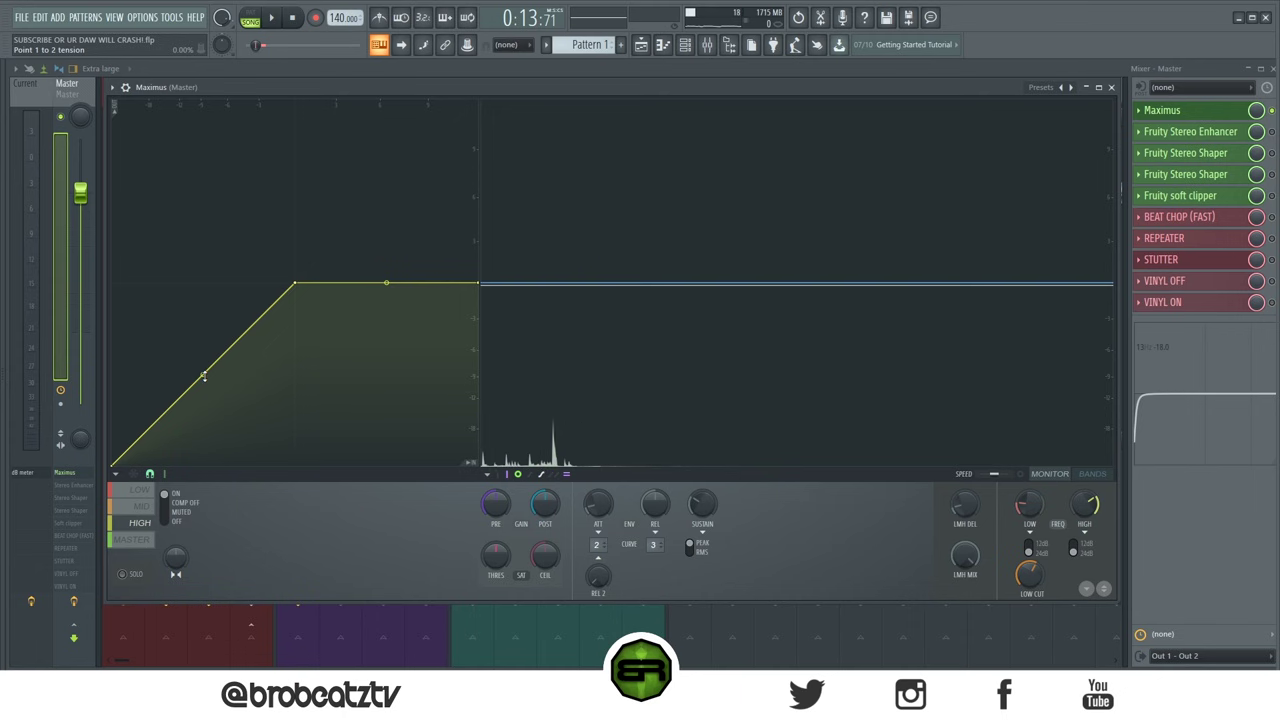
left_click_drag(203, 375, 203, 345)
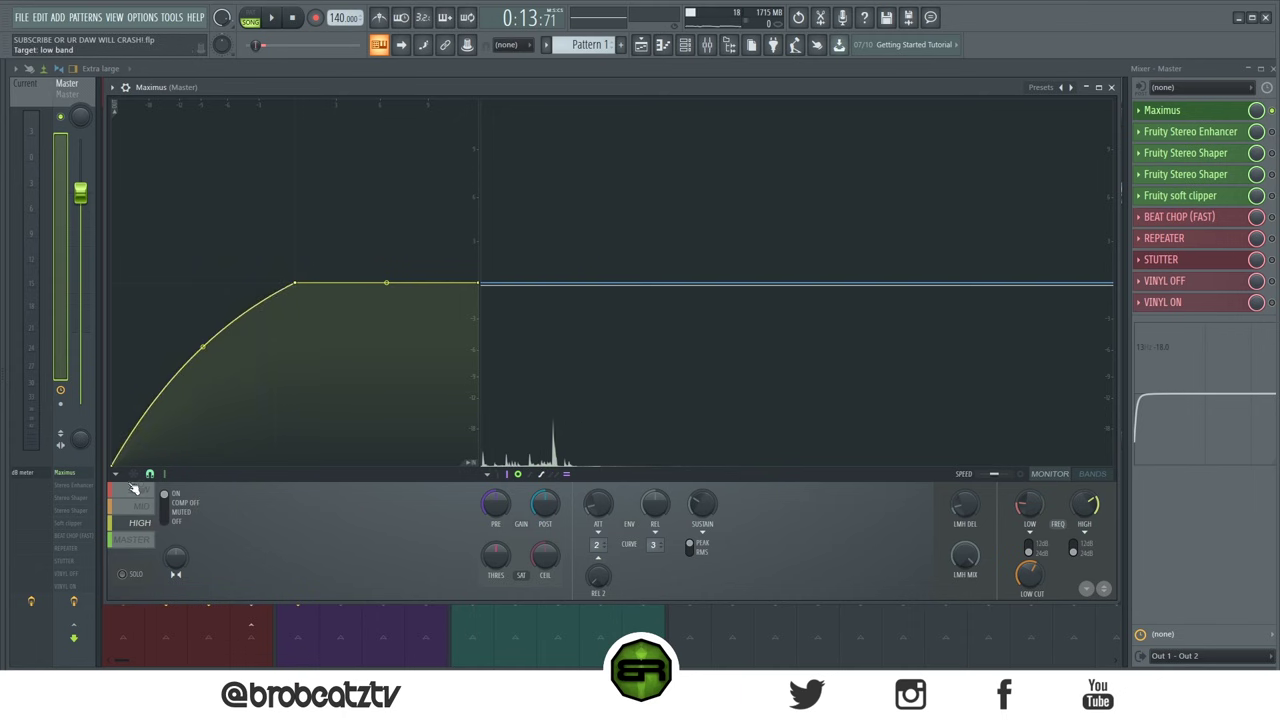
mouse_move(203, 348)
left_mouse_down()
mouse_move(203, 328)
mouse_move(203, 355)
left_mouse_up()
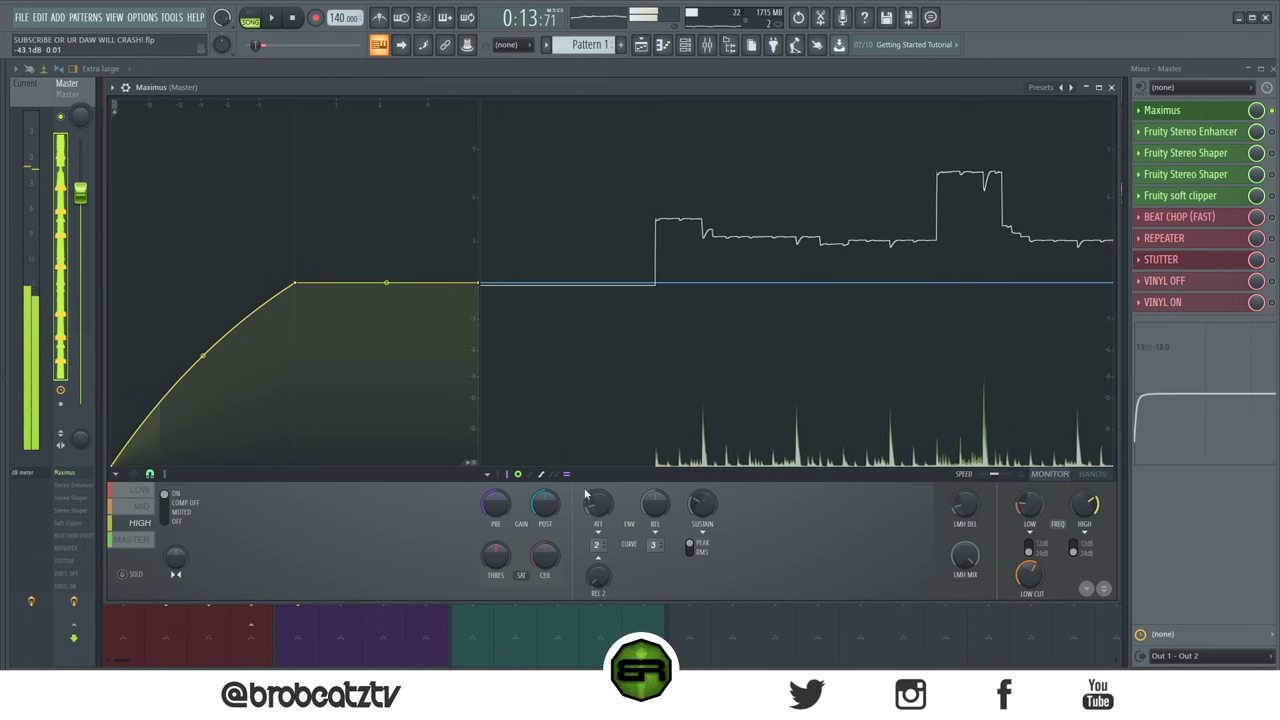
left_click_drag(544, 503, 544, 478)
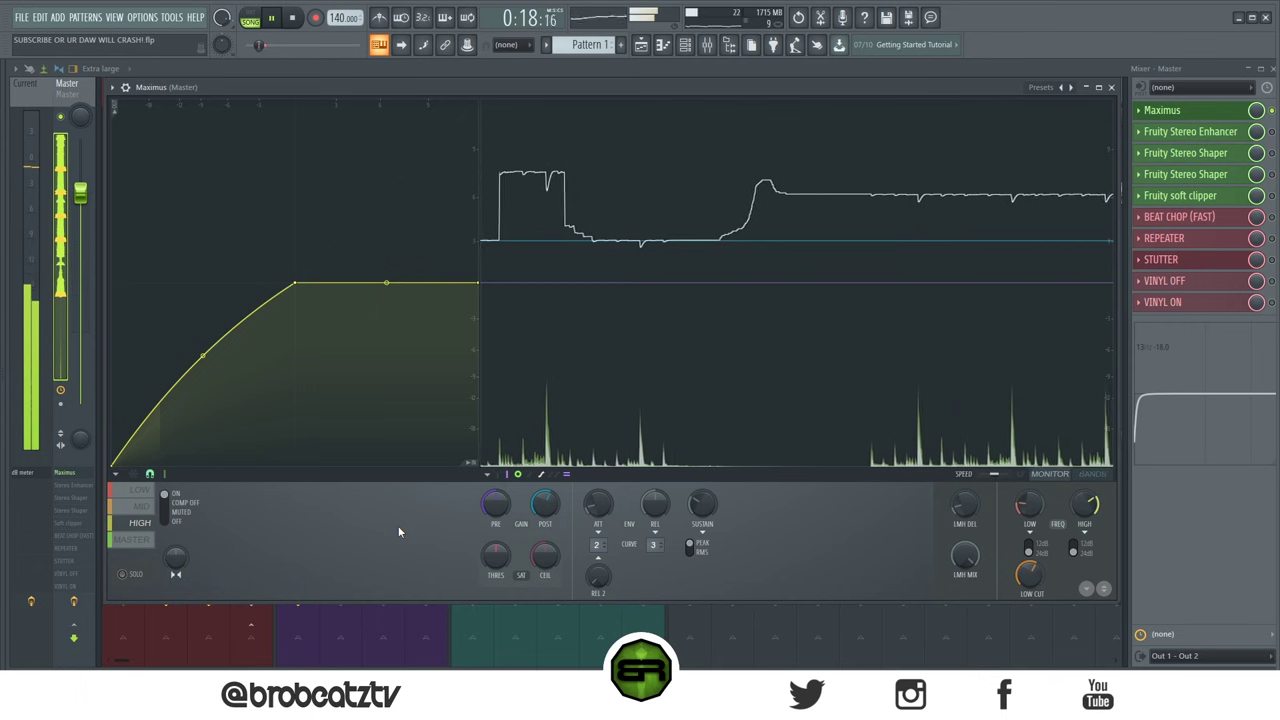
key("space")
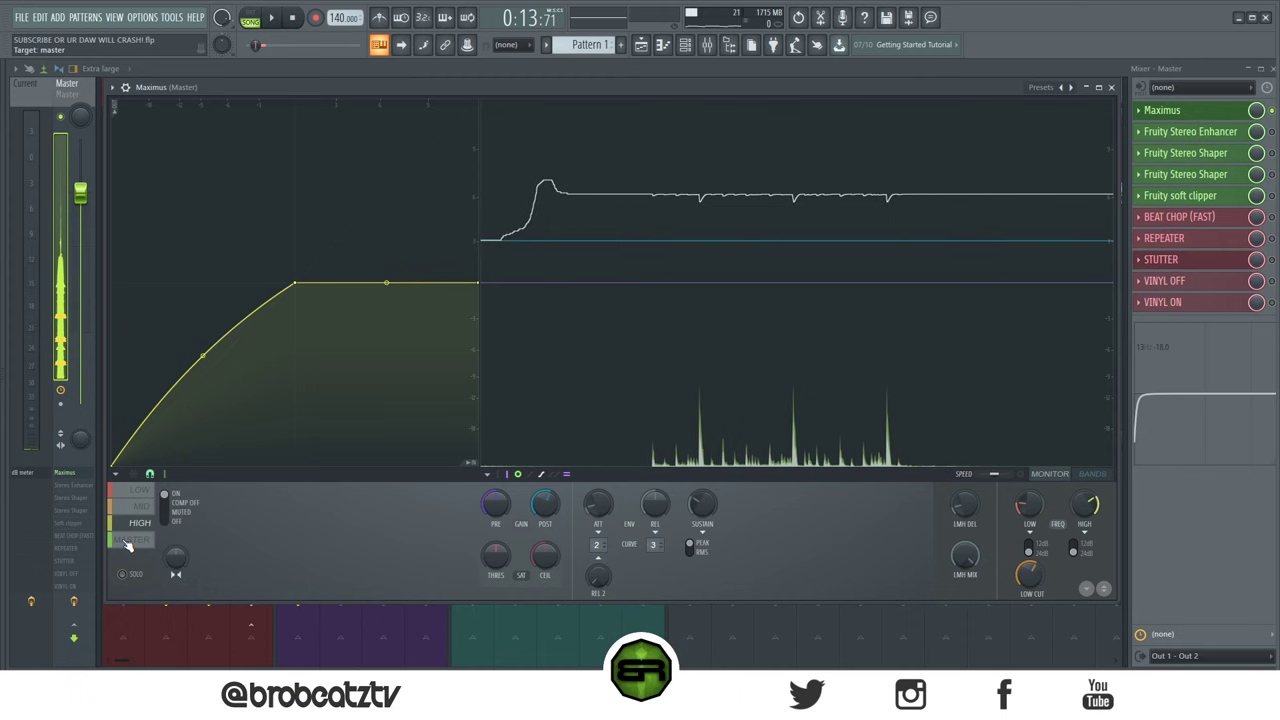
left_click(130, 540)
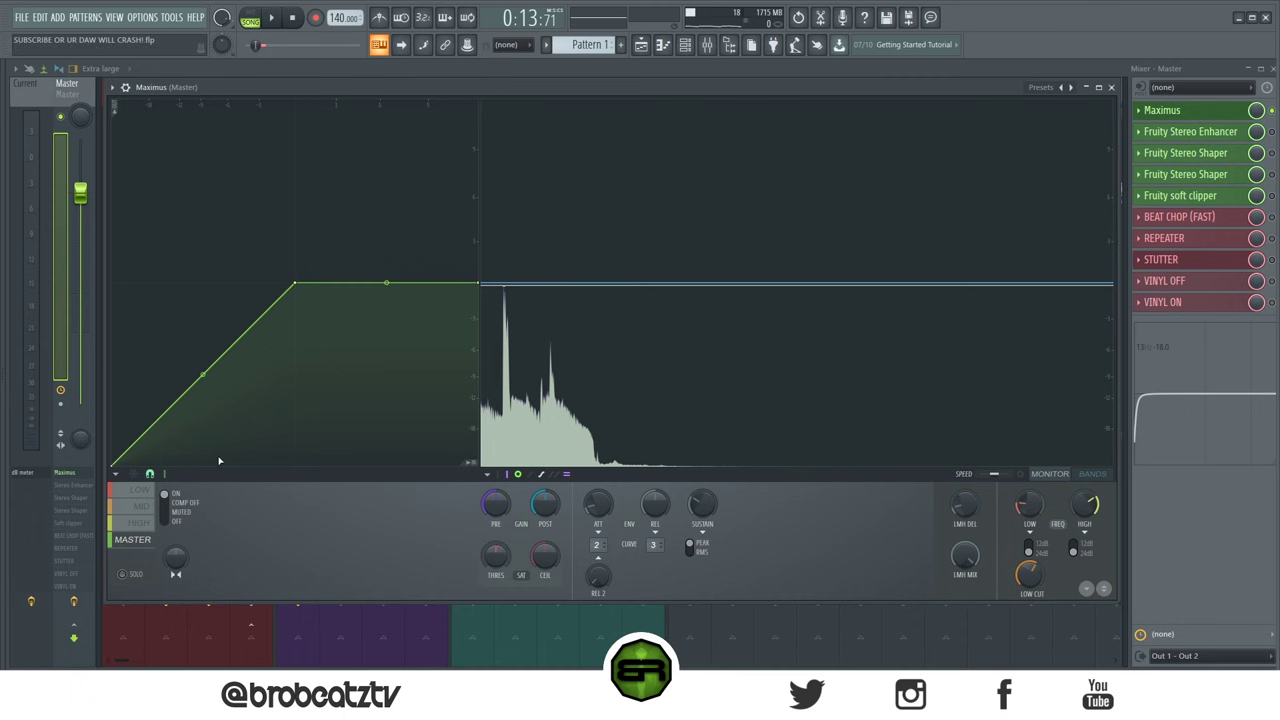
Step: Bend the master band curve slightly, set pre gain to -0.7dB and post gain to 0.2dB
left_click_drag(202, 374, 202, 363)
key("space")
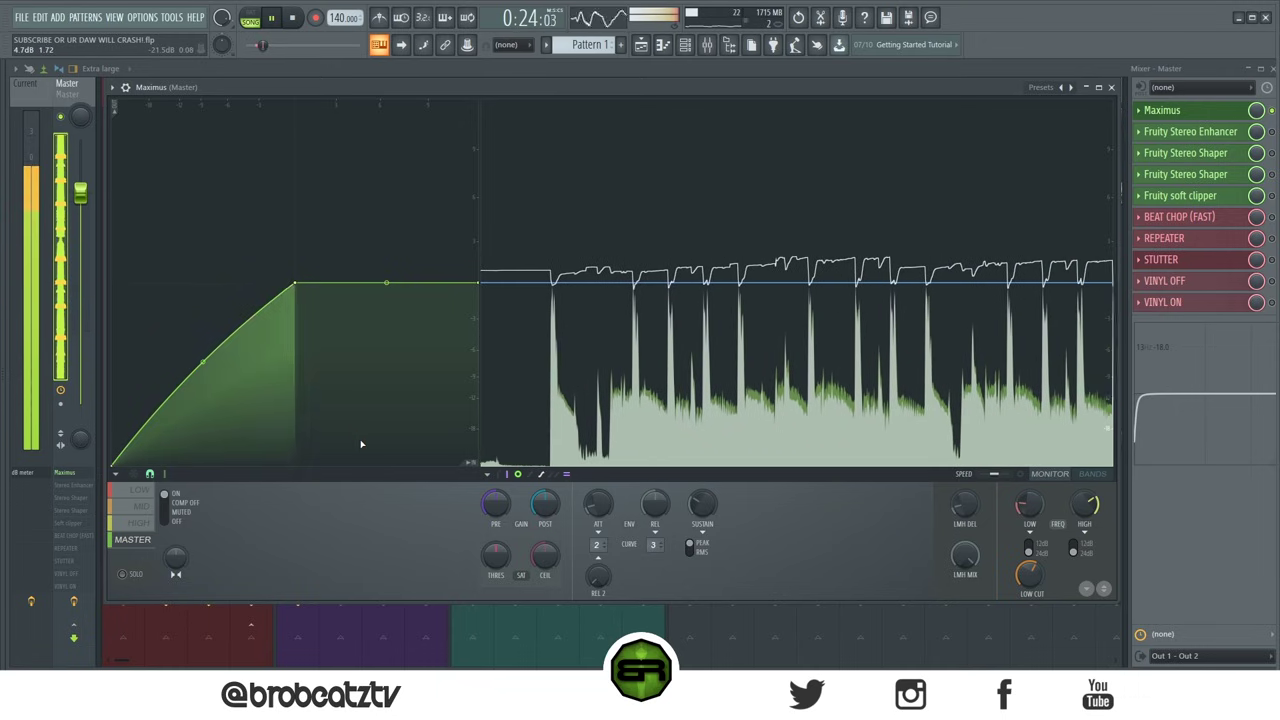
key("space")
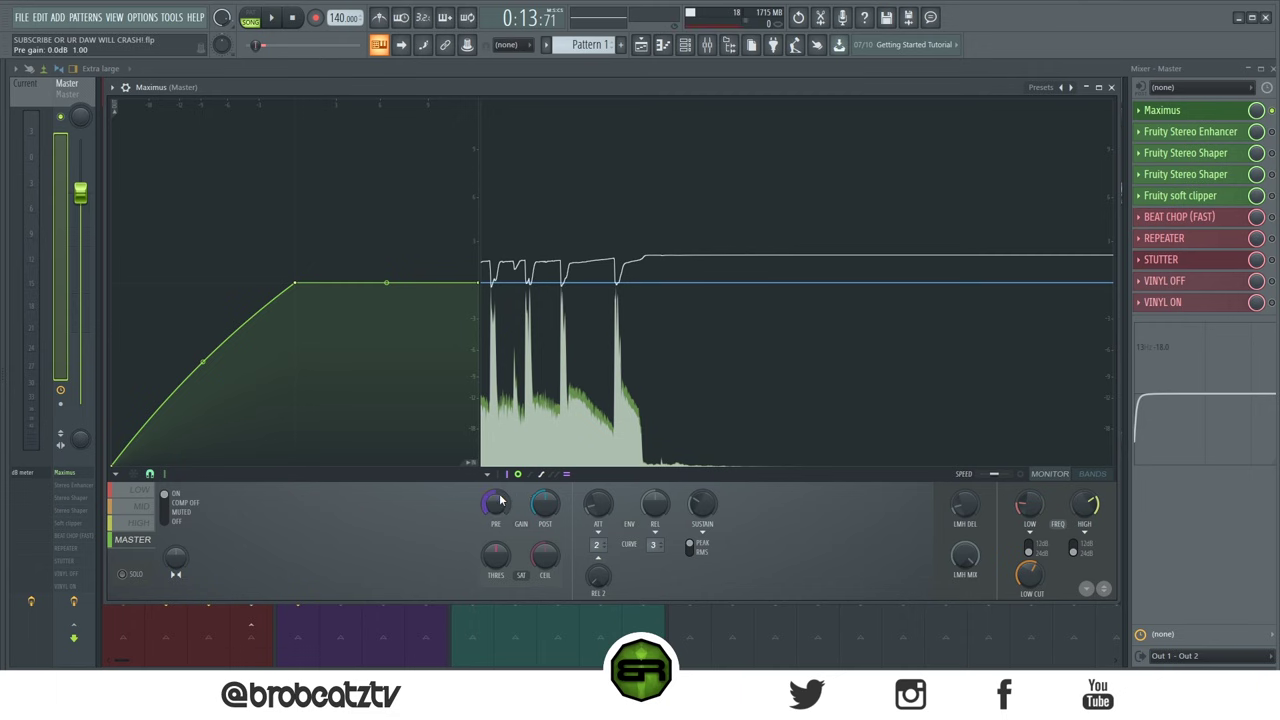
left_click_drag(496, 503, 496, 508)
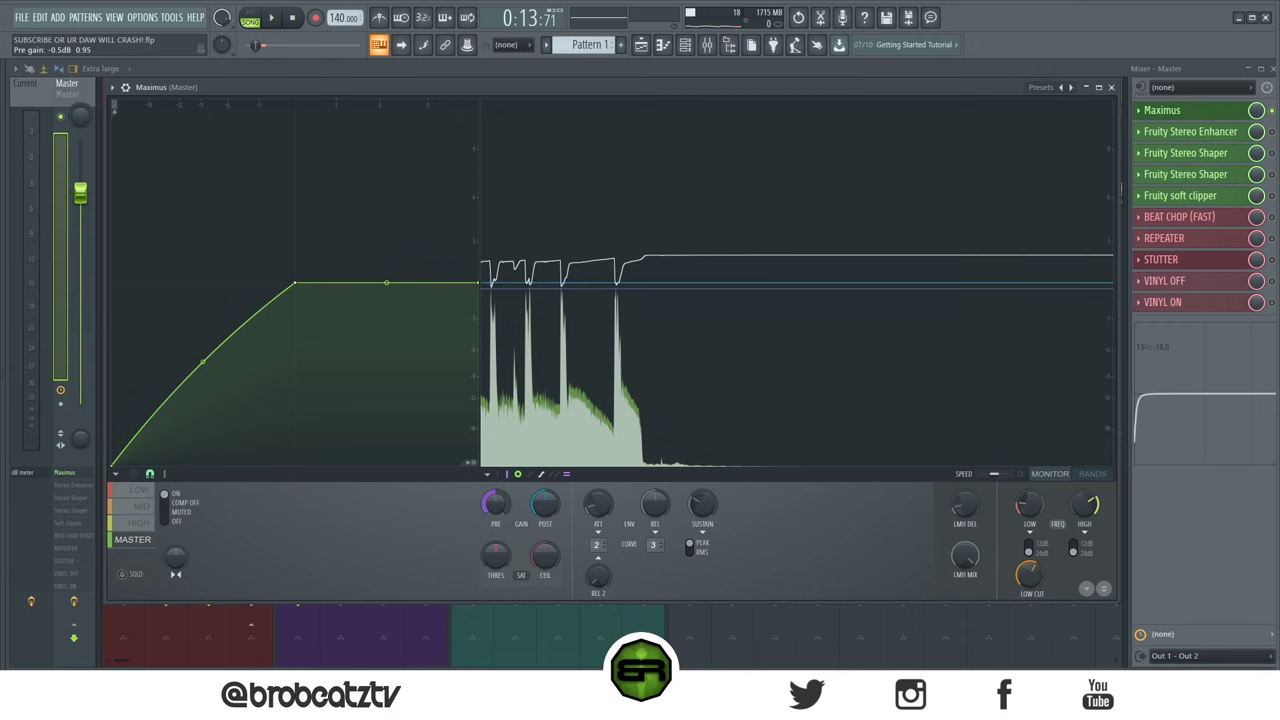
left_click_drag(496, 508, 496, 511)
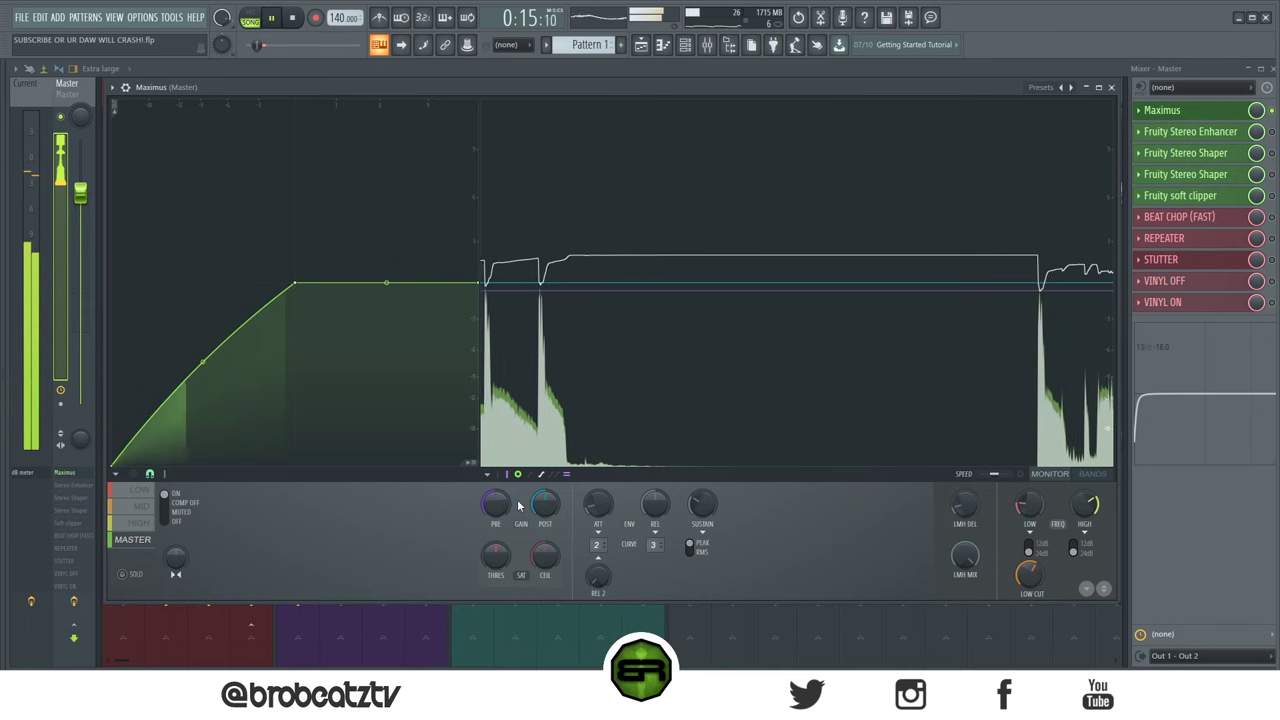
key("space")
left_click_drag(536, 507, 536, 504)
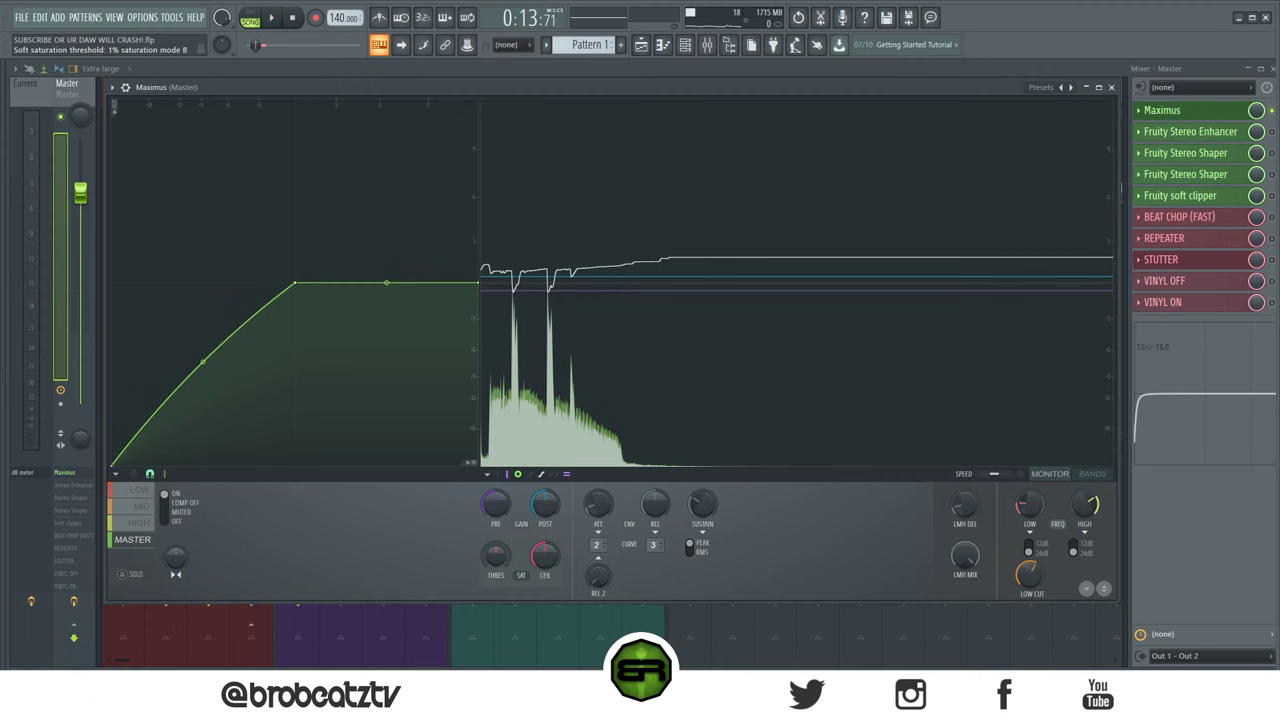
Step: Lower the saturation ceiling to -0.6dB, audition it, and close Maximus
key("space")
key("space")
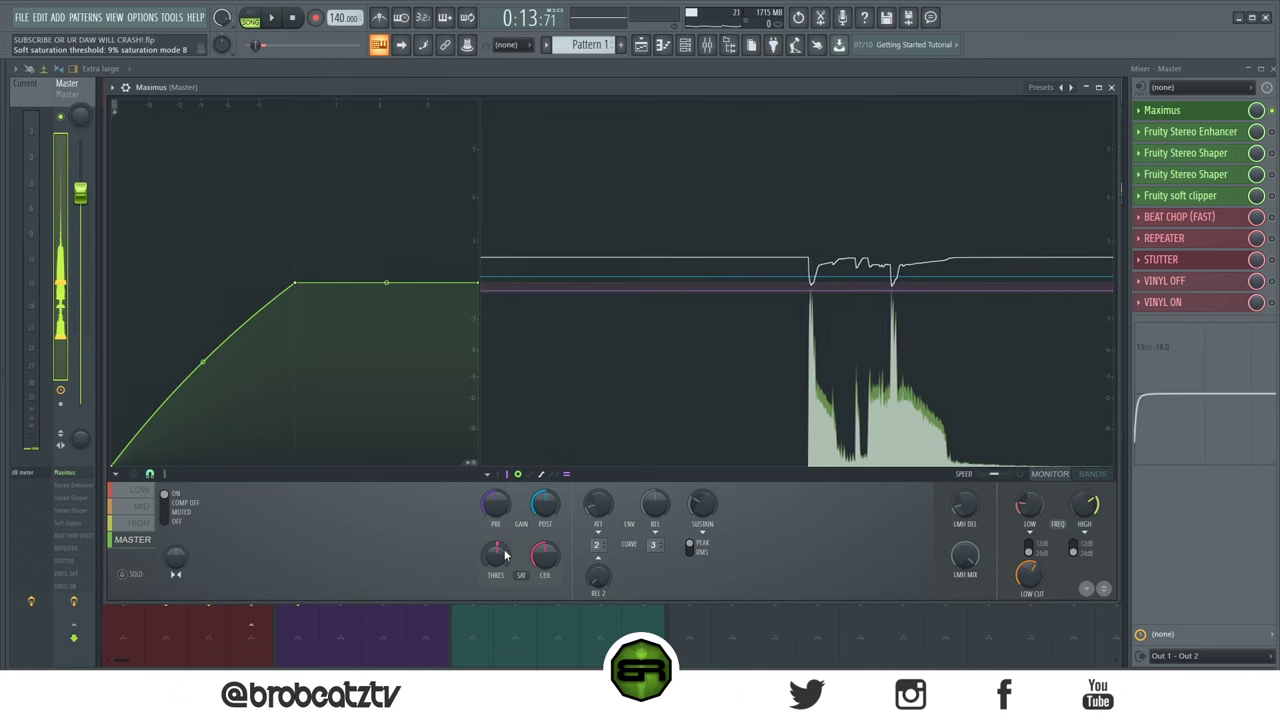
scroll(505, 555, "down", 7)
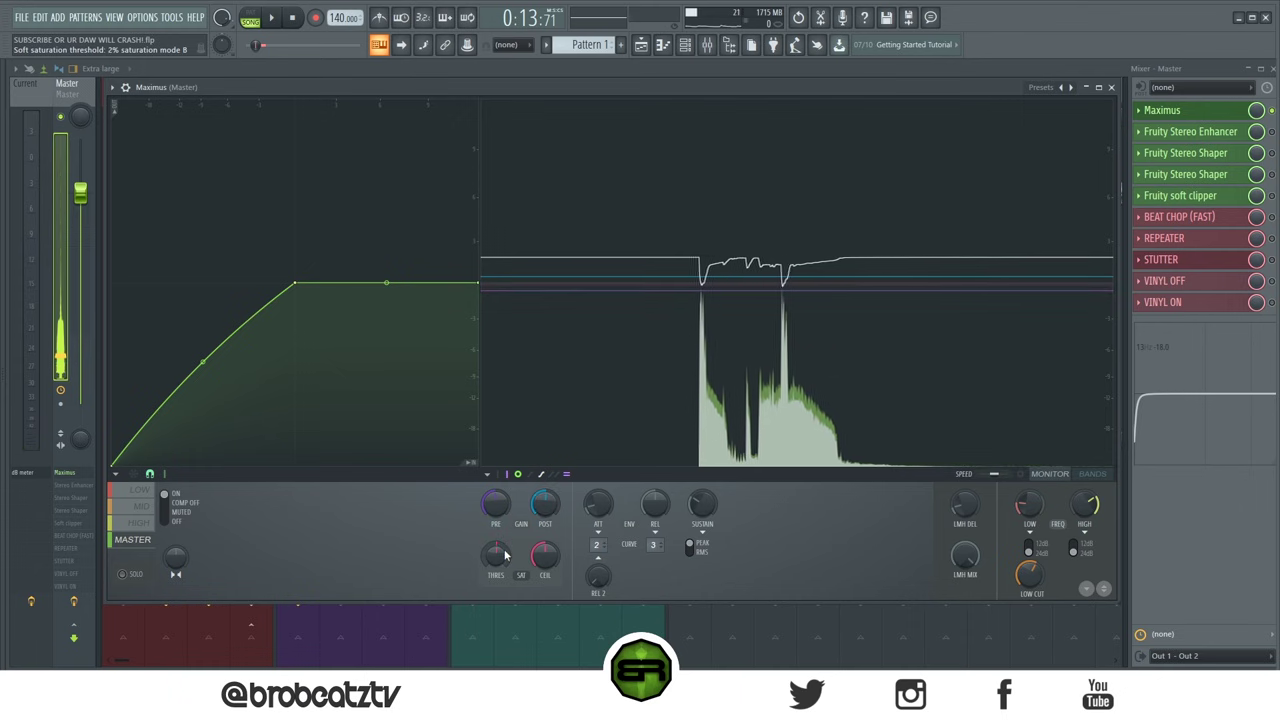
key("space")
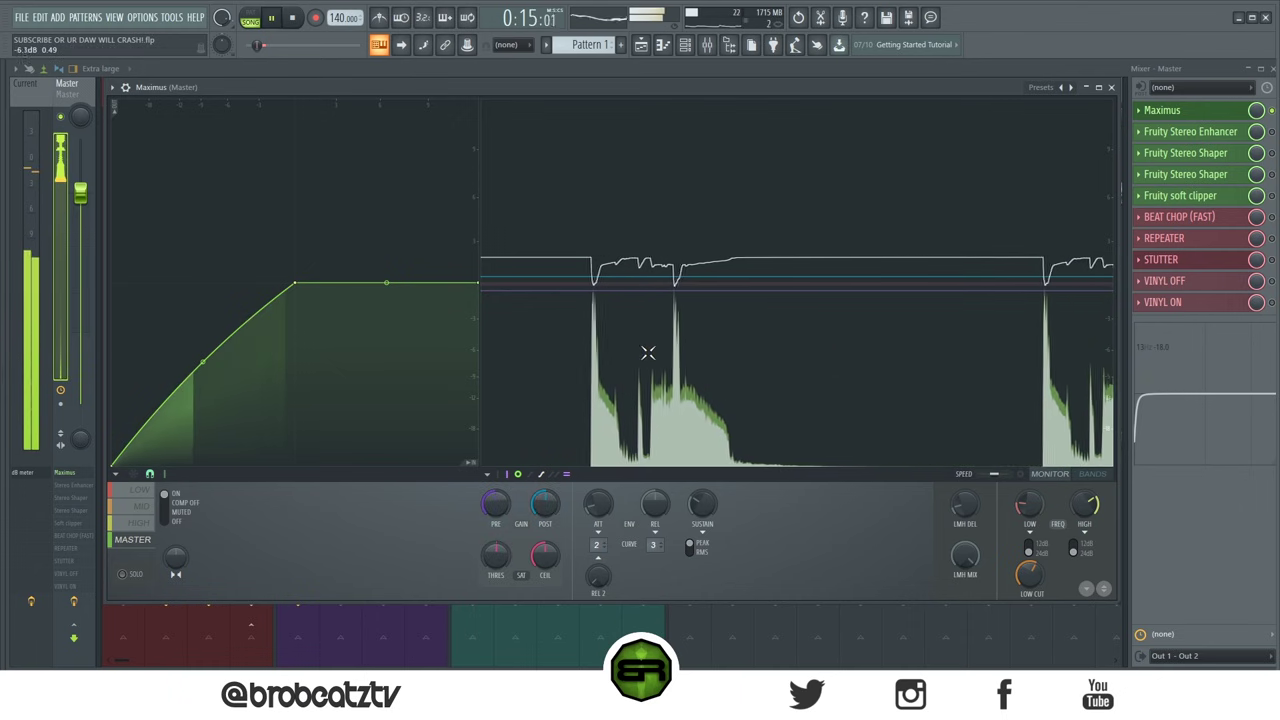
key("space")
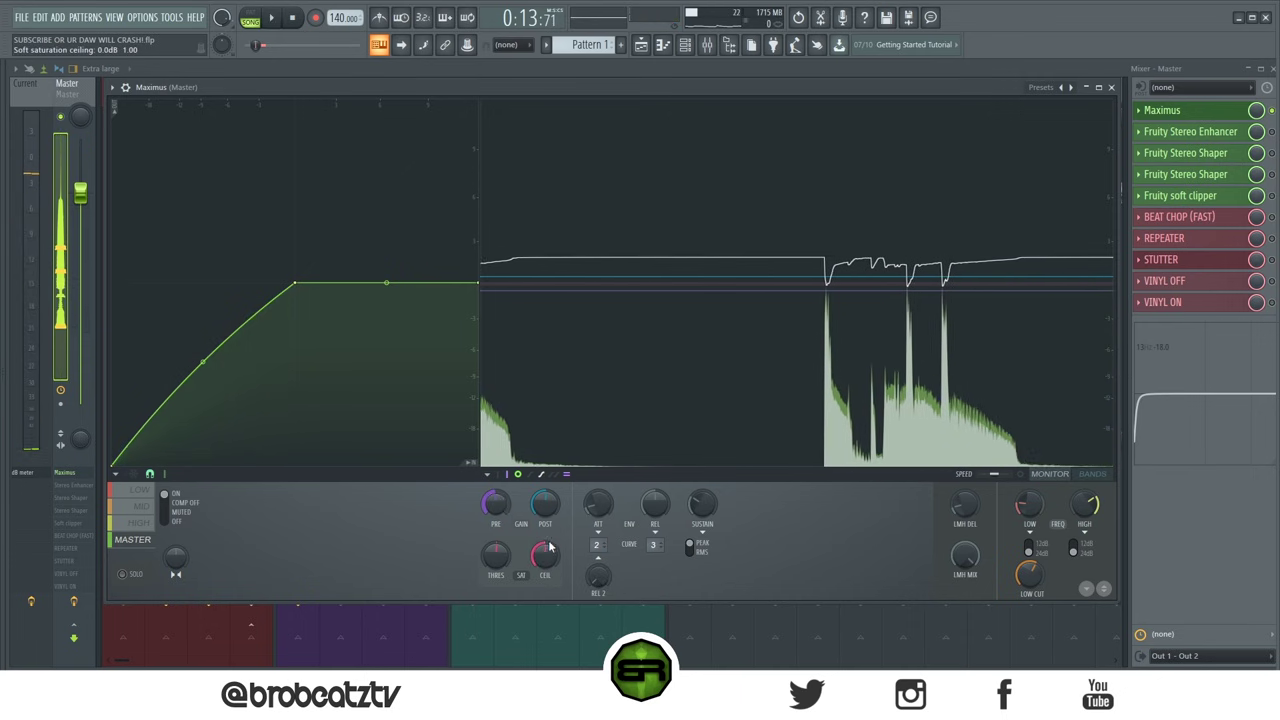
left_click_drag(549, 547, 551, 558)
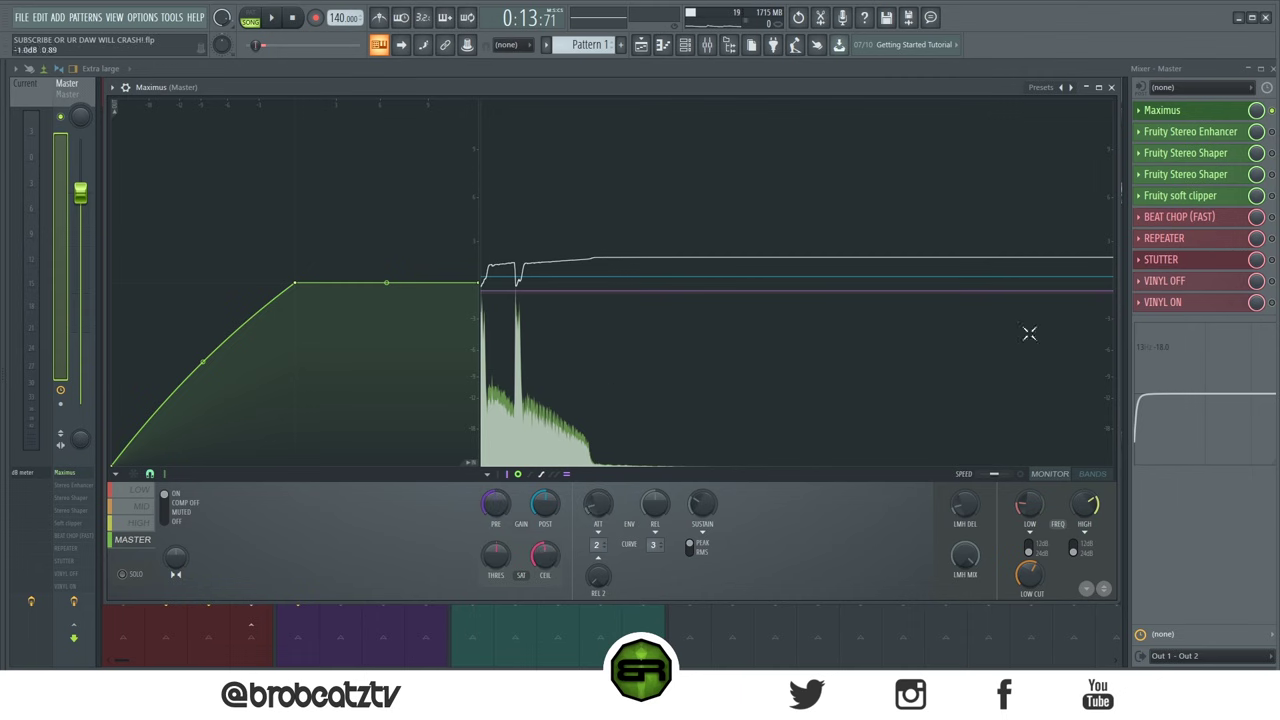
key("space")
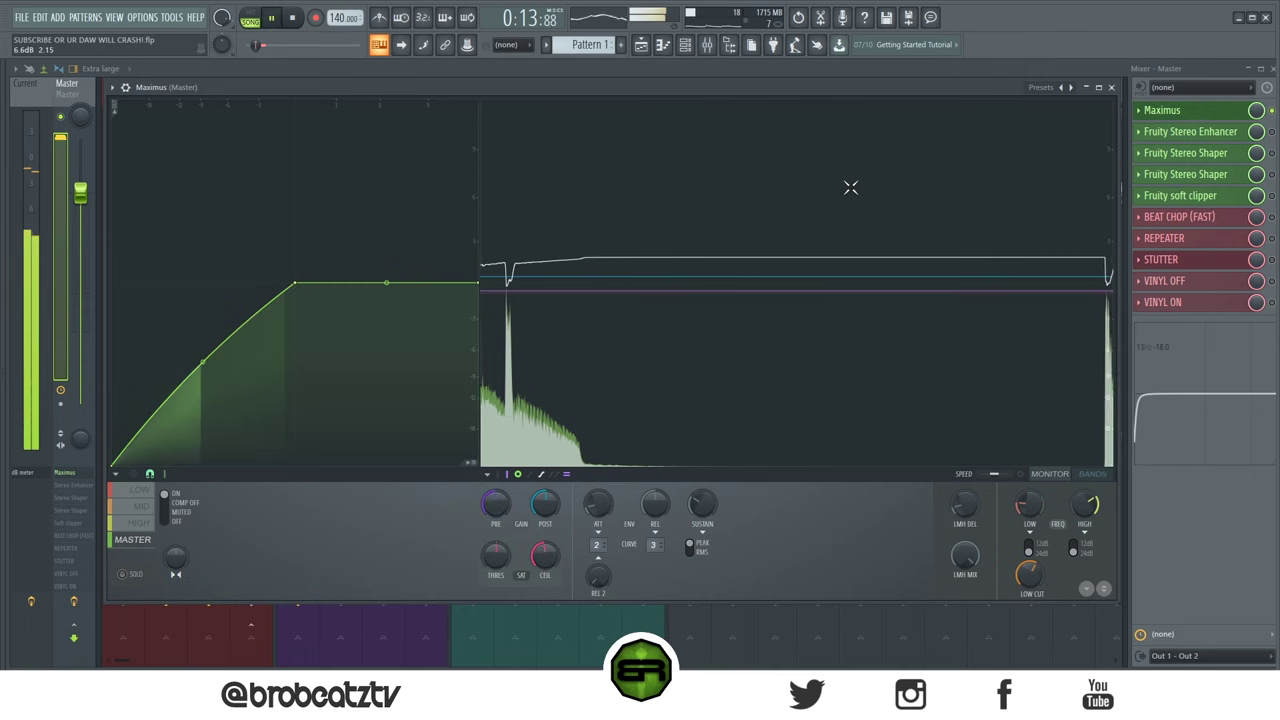
key("space")
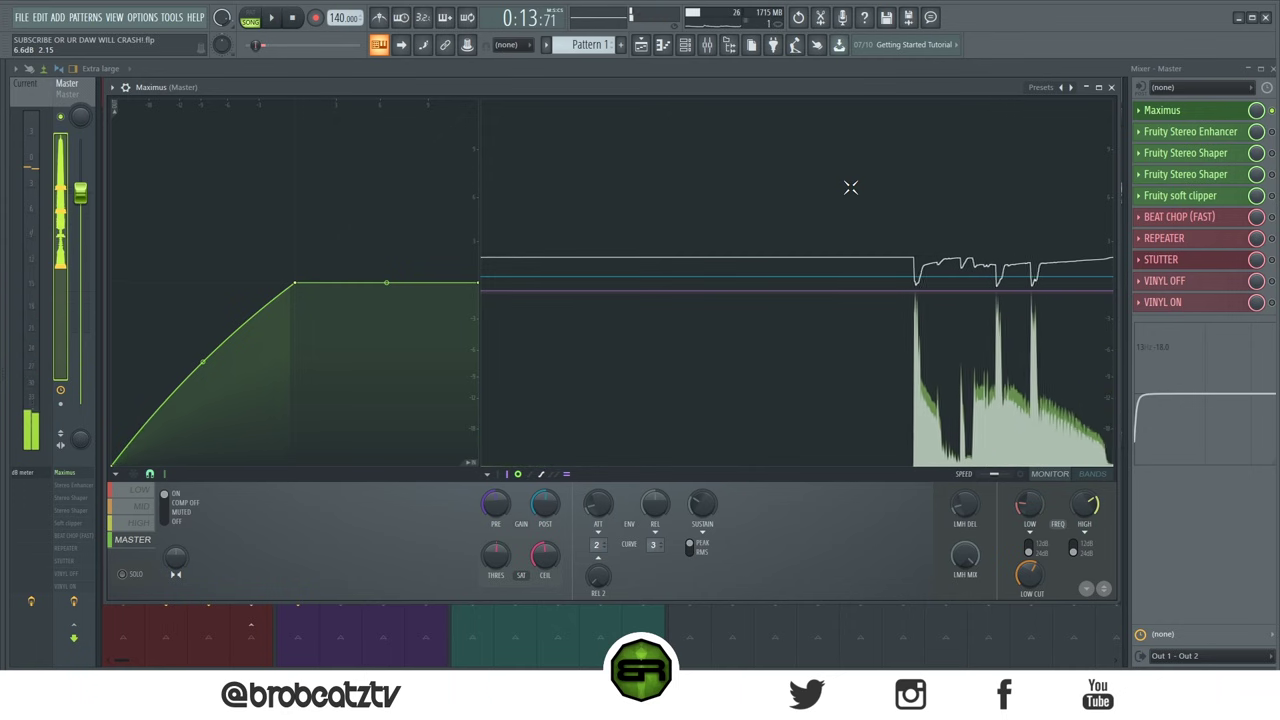
left_click(1111, 87)
Step: Inspect the Fruity Stereo Enhancer settings on the Master, then audition the mix
left_click(1240, 131)
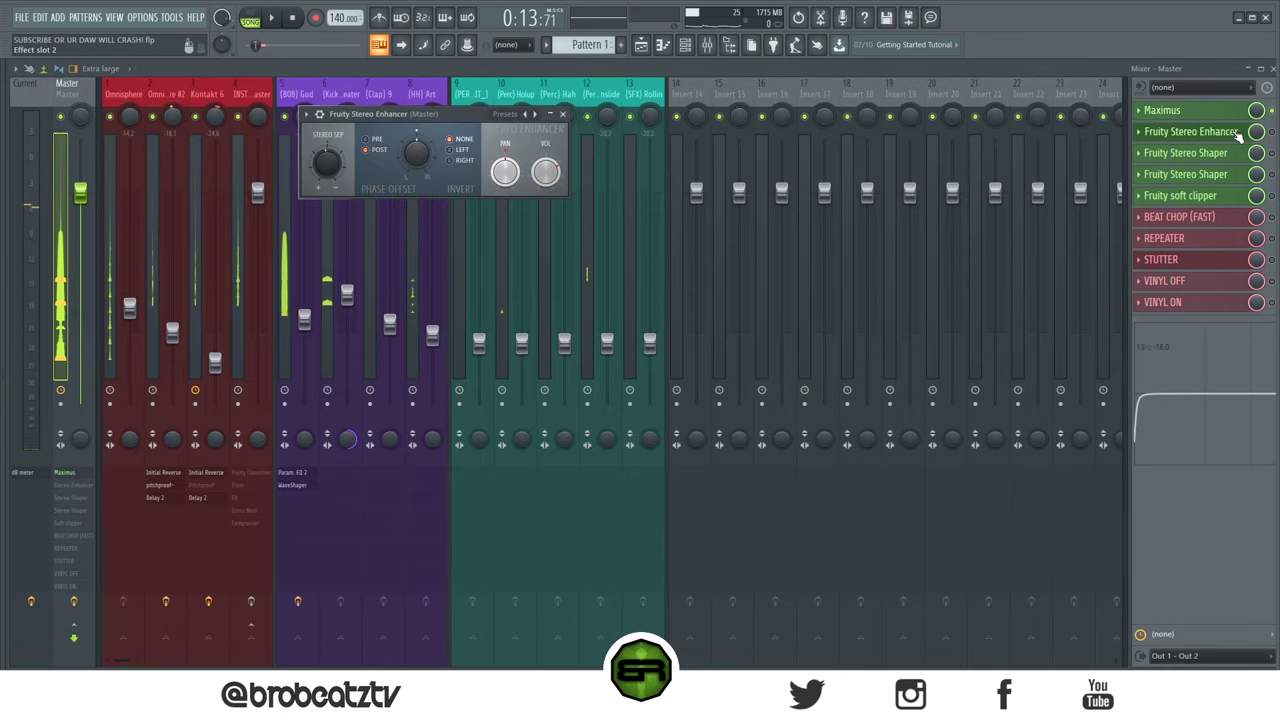
left_click_drag(472, 110, 667, 190)
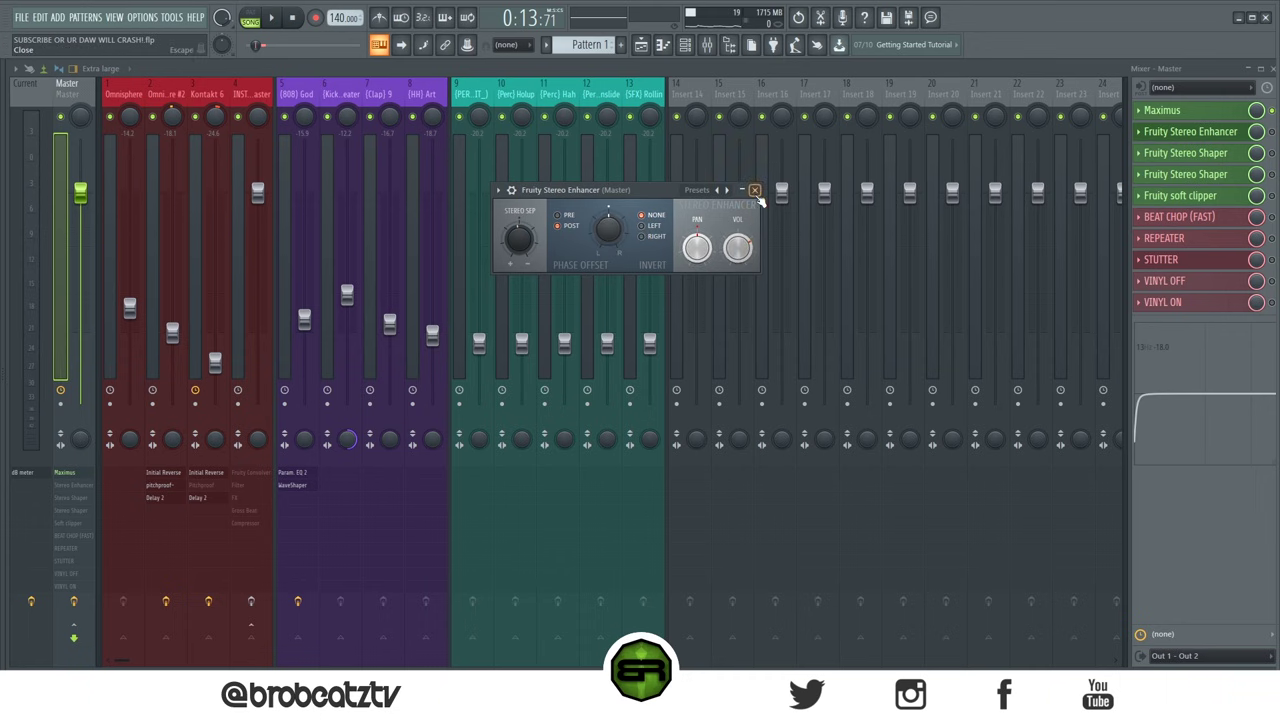
left_click(755, 190)
key("space")
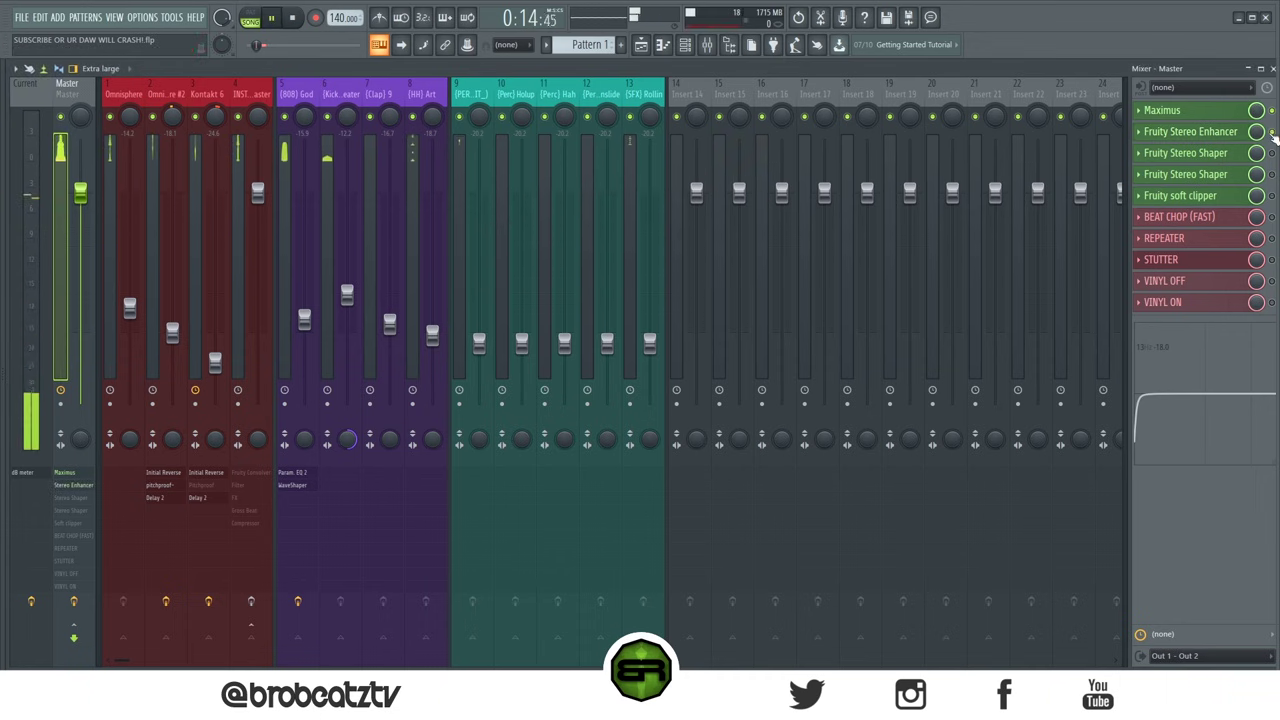
key("space")
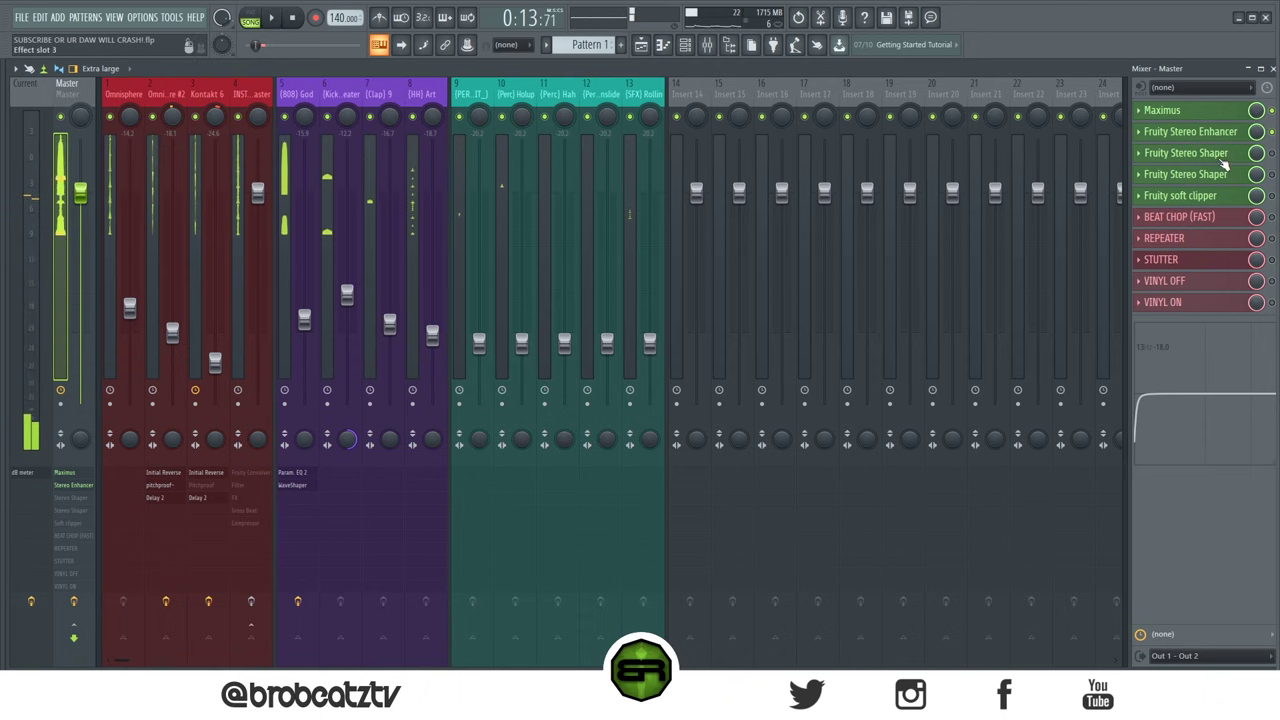
Step: Inspect the first Fruity Stereo Shaper's settings, then audition the mix
left_click(1185, 153)
left_click_drag(170, 198, 570, 180)
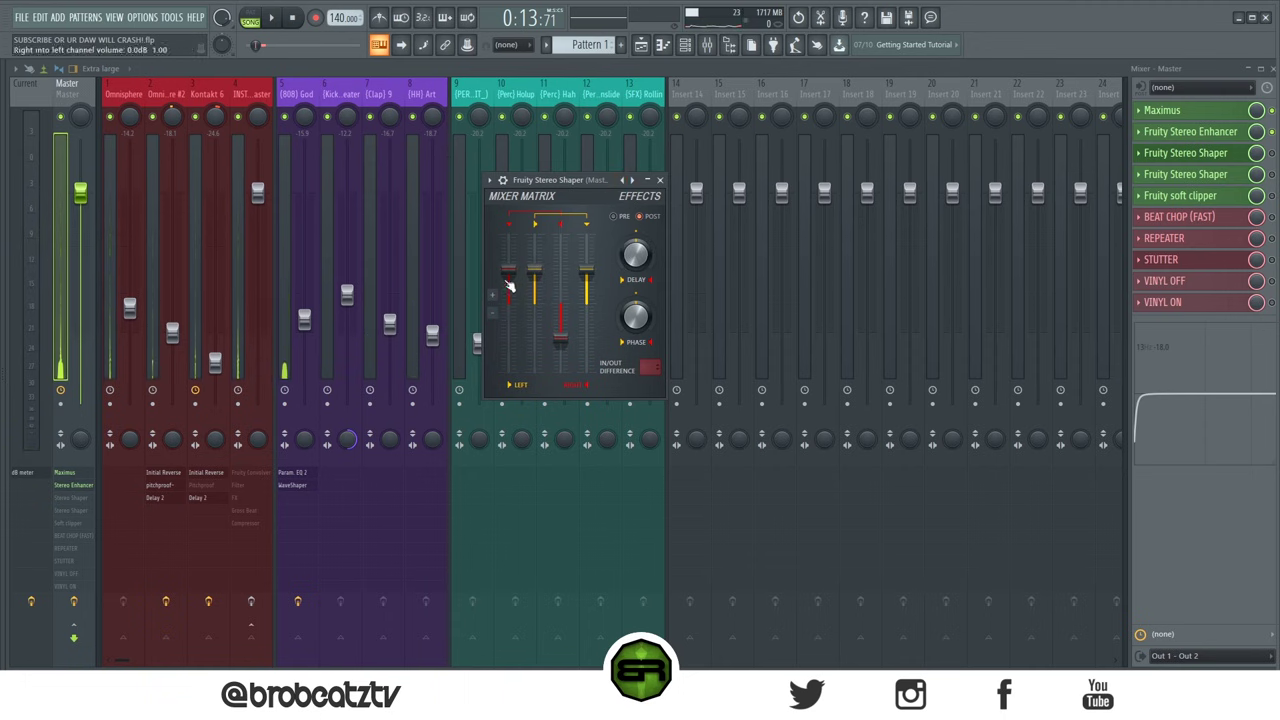
left_click(660, 180)
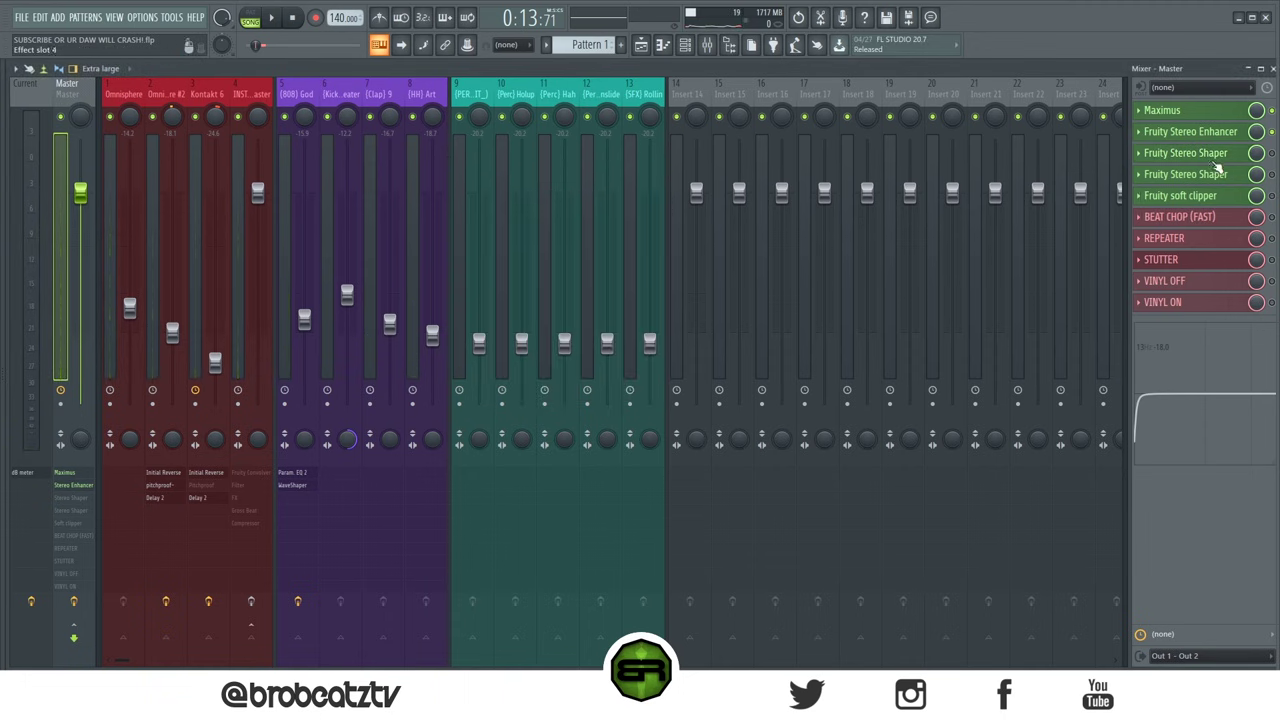
key("space")
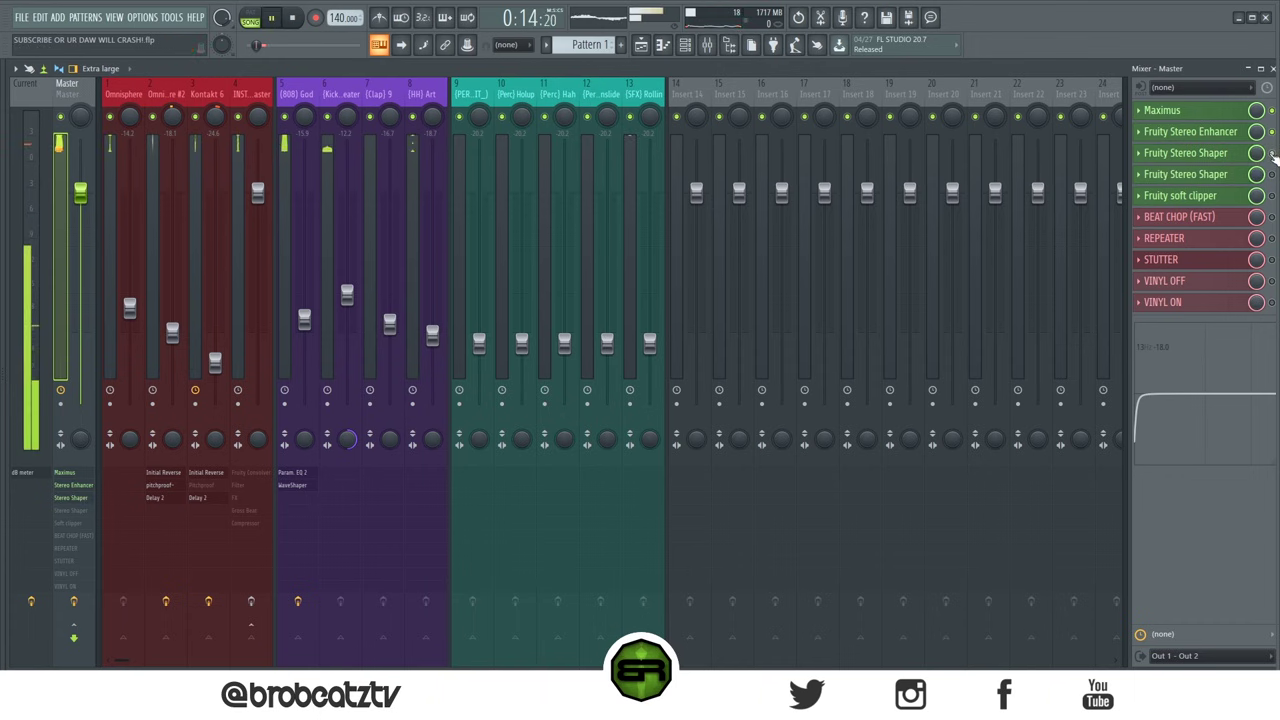
key("space")
Step: Enable the second Fruity Stereo Shaper, audition it, and open the Fruity soft clipper
left_click(1271, 174)
key("space")
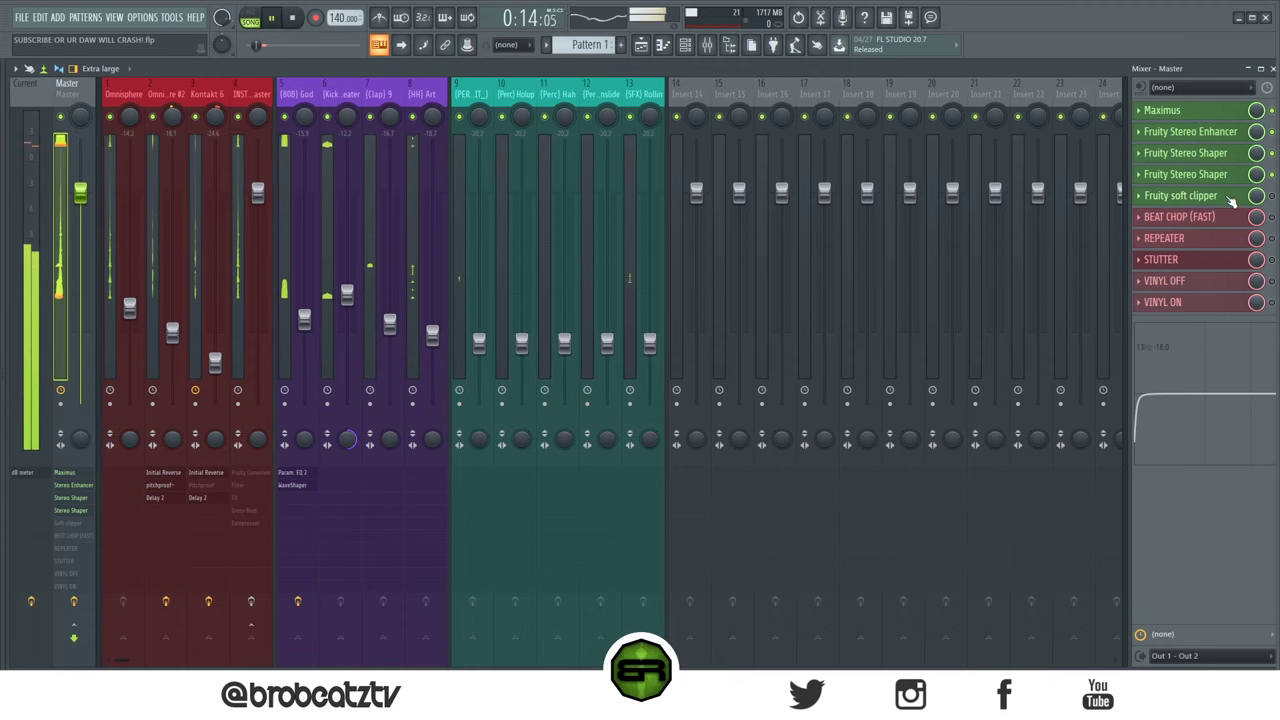
key("space")
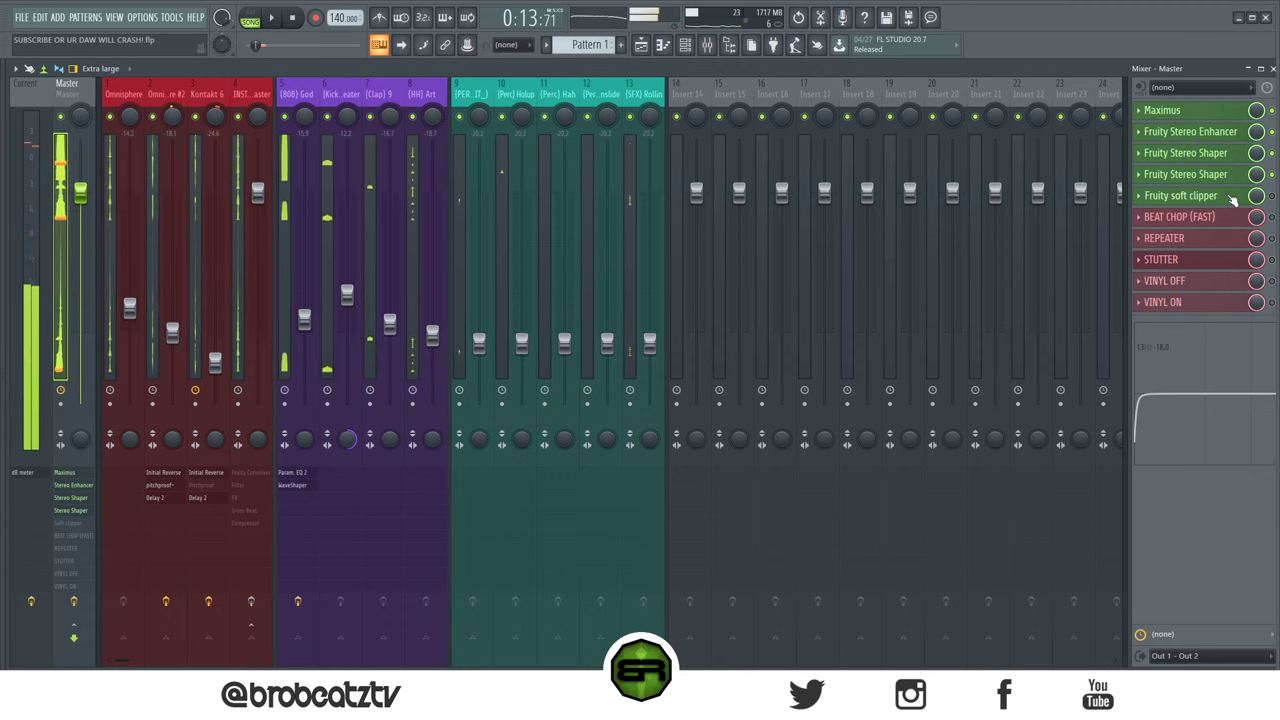
left_click(1190, 196)
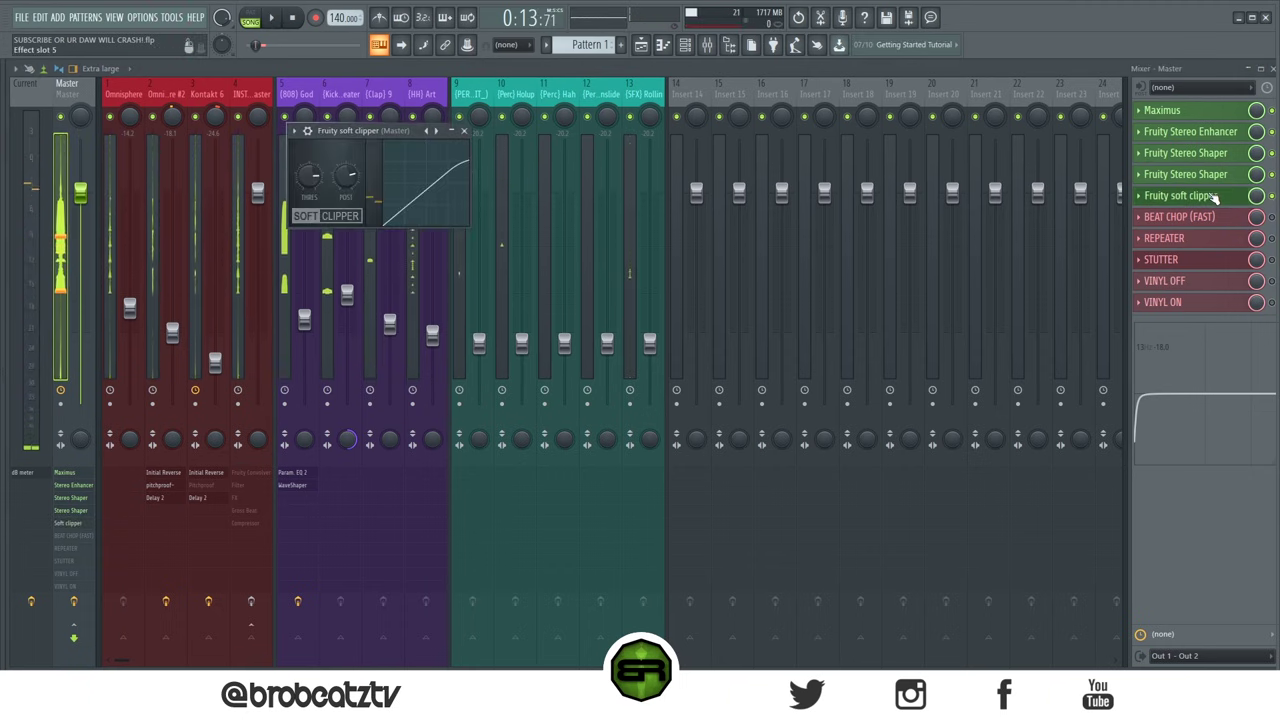
Step: Audition the mix through the Fruity soft clipper, then close its window
right_click(356, 184)
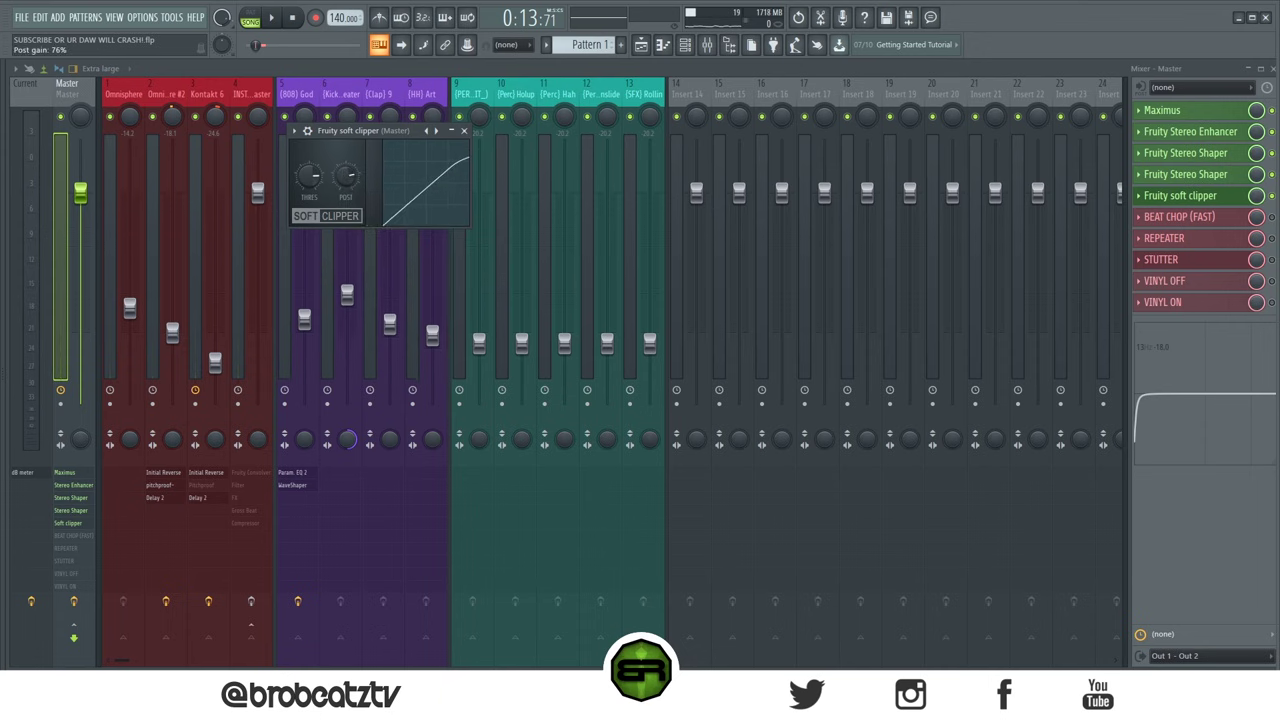
key("space")
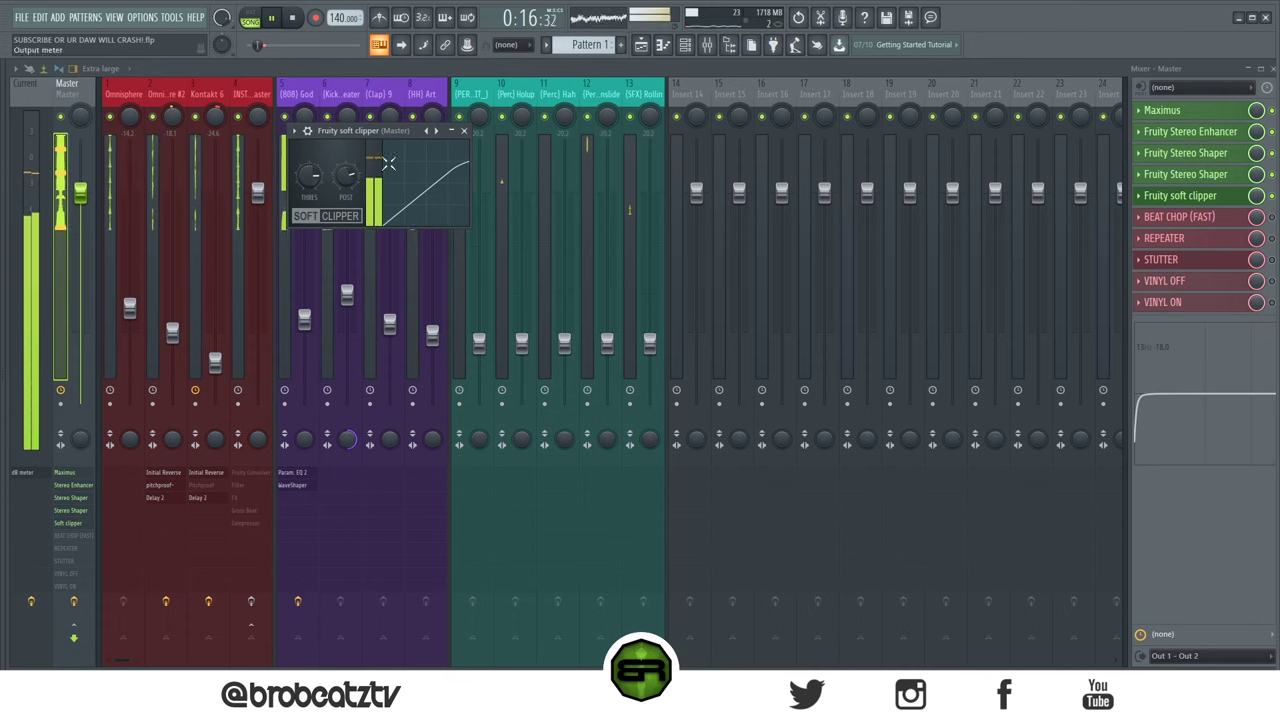
left_click(464, 131)
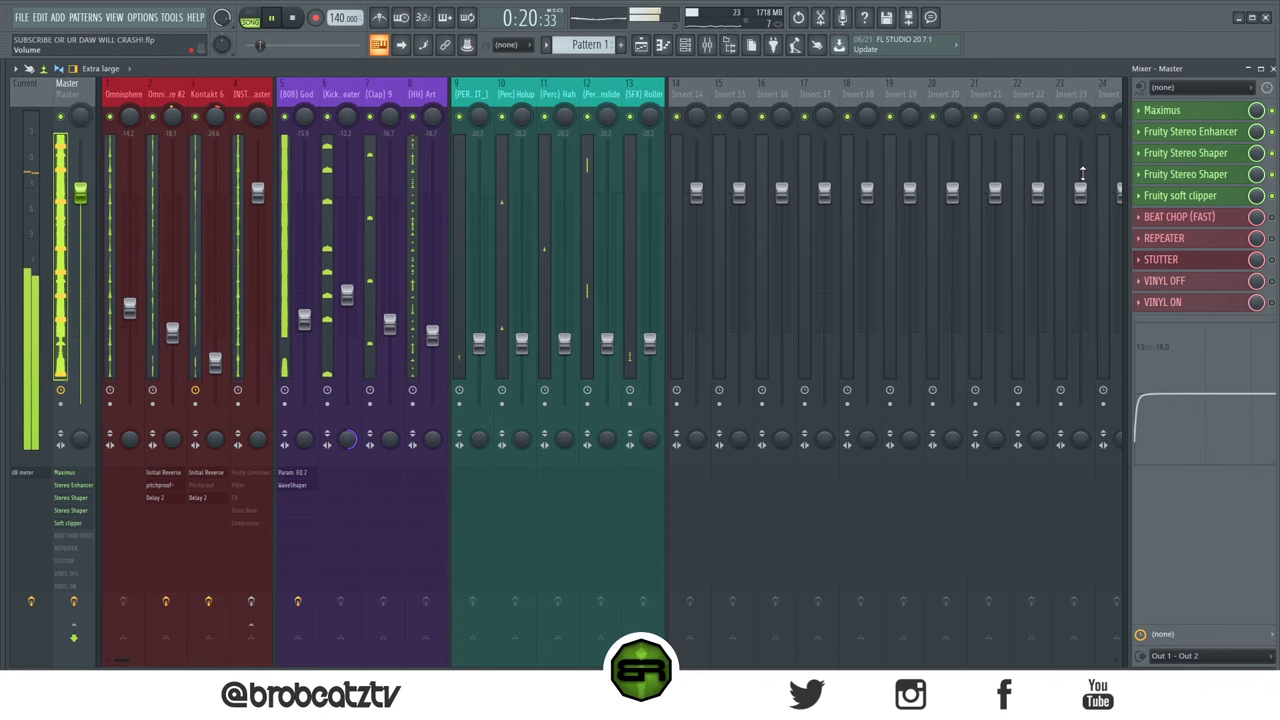
left_click(1195, 196)
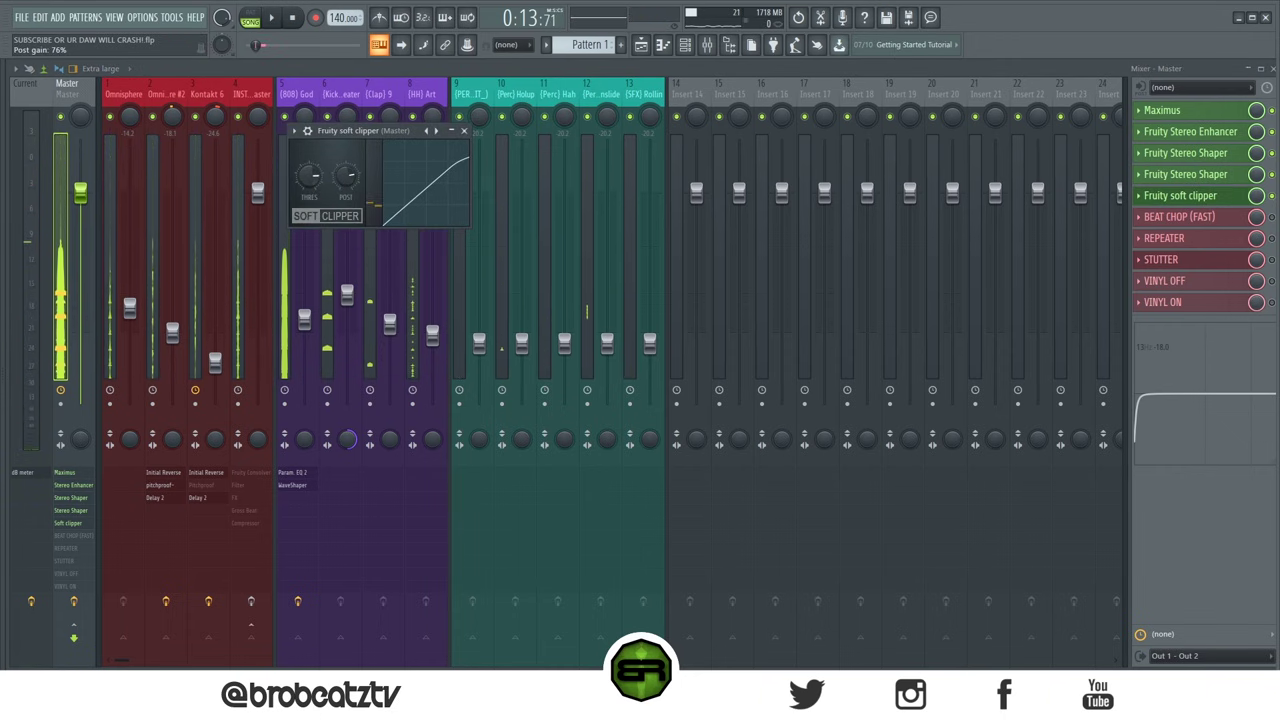
key("space")
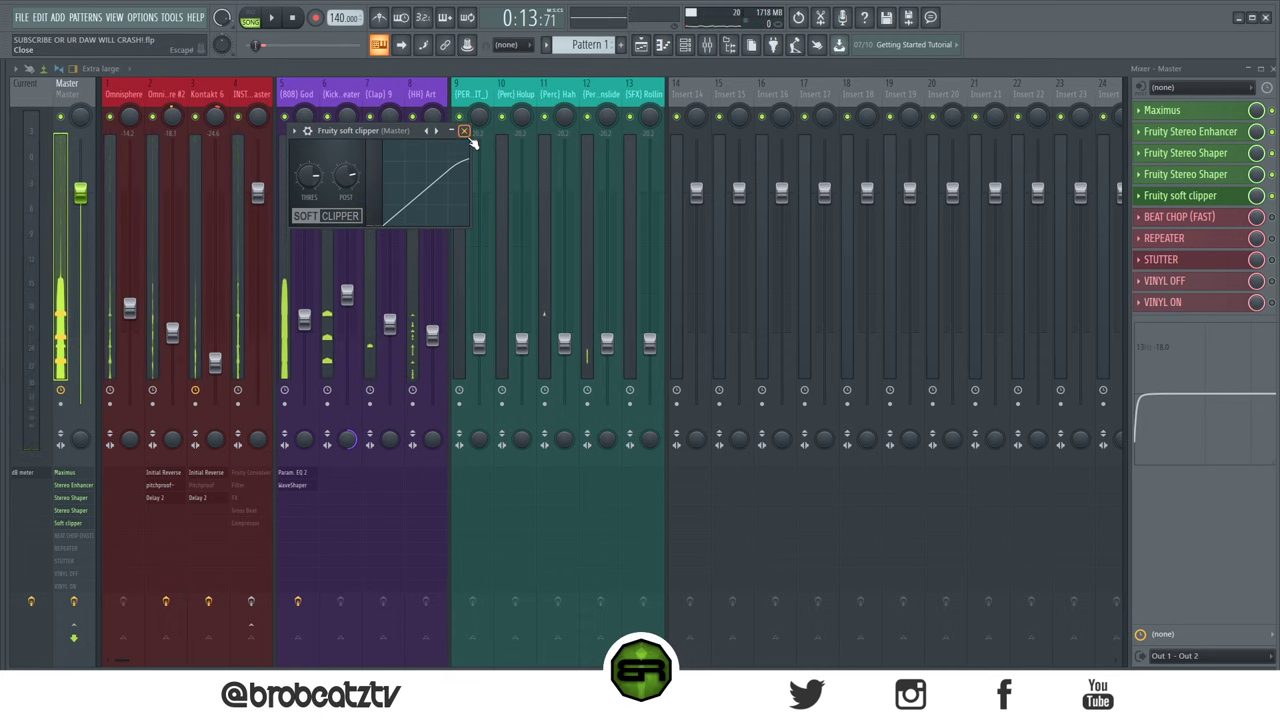
left_click(466, 134)
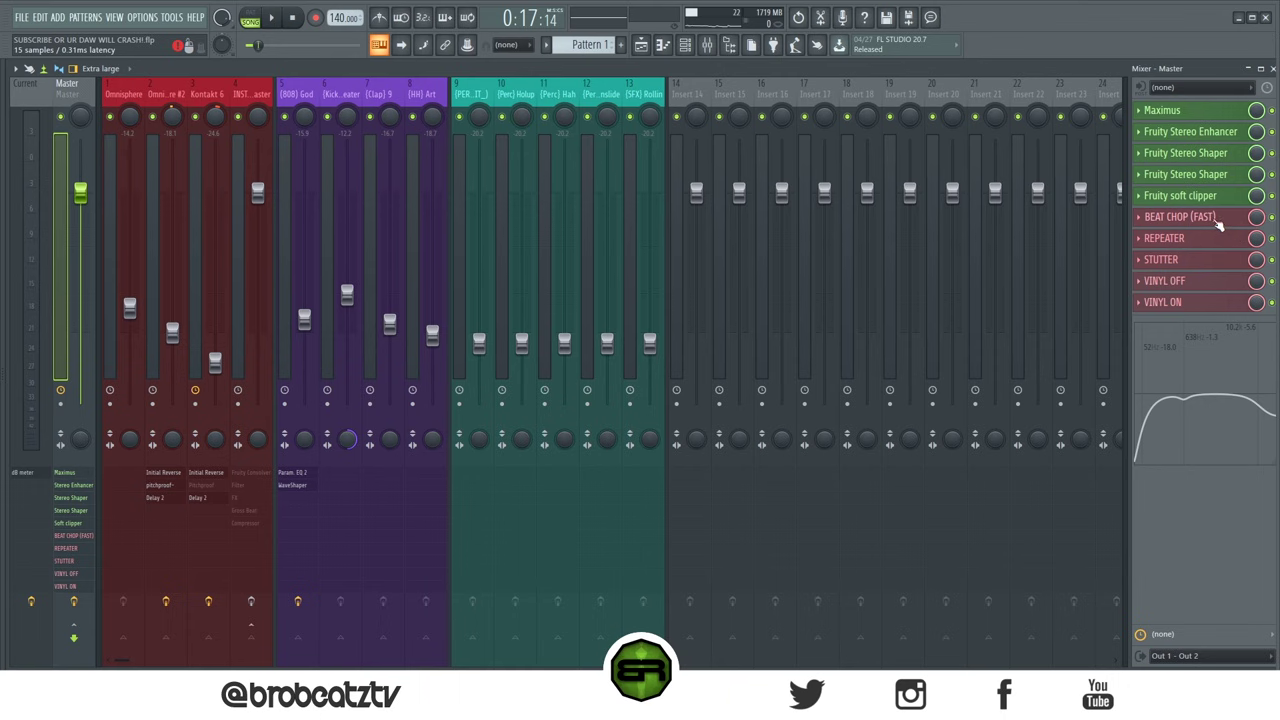
left_click(1217, 220)
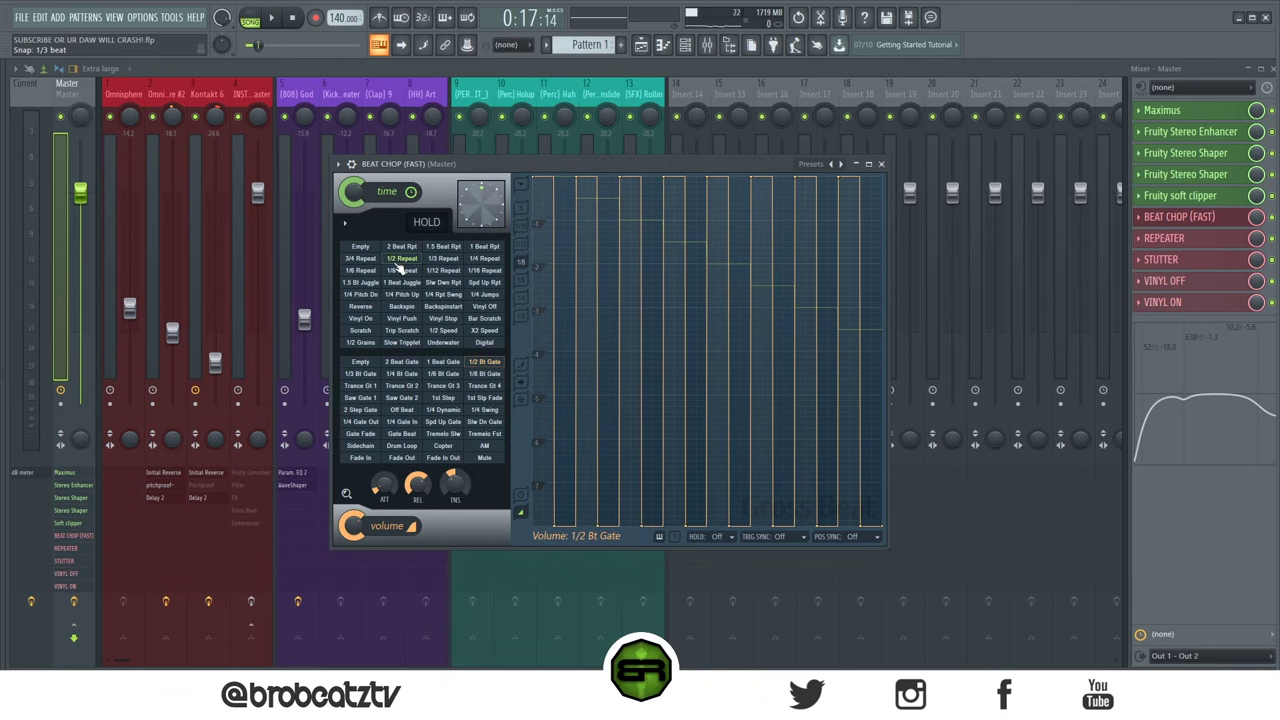
left_click(1168, 240)
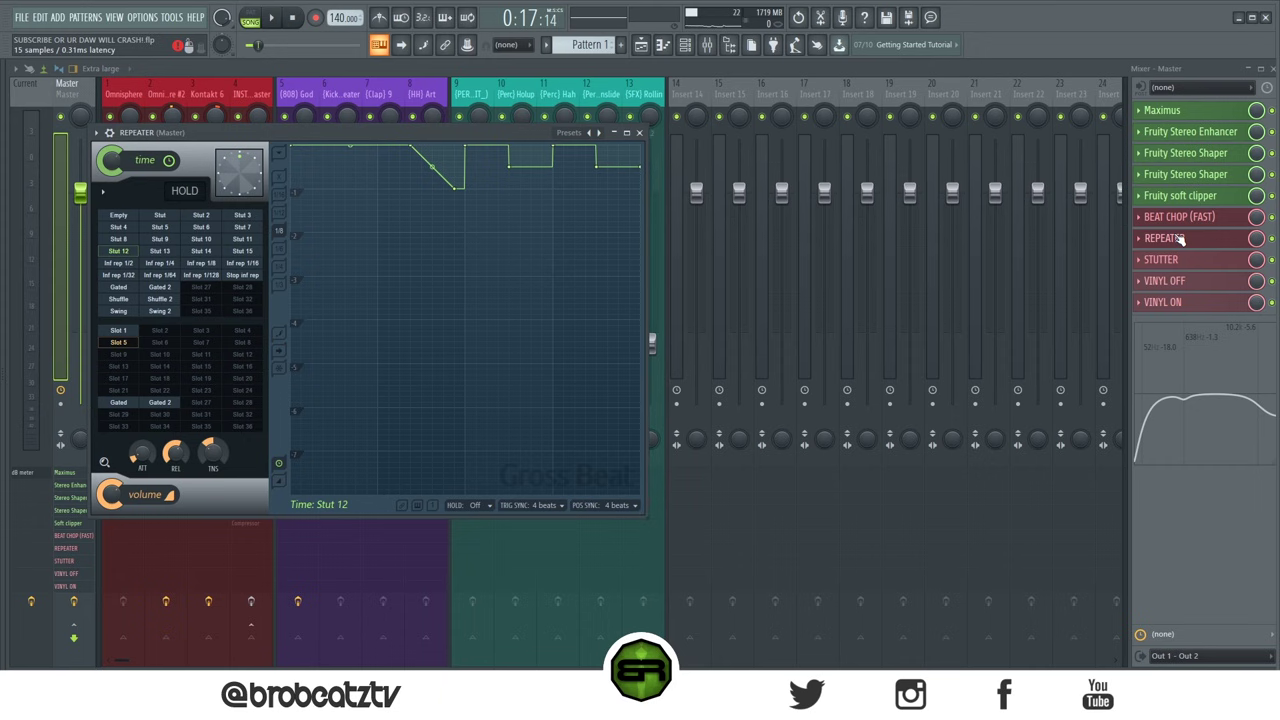
left_click_drag(376, 136, 405, 147)
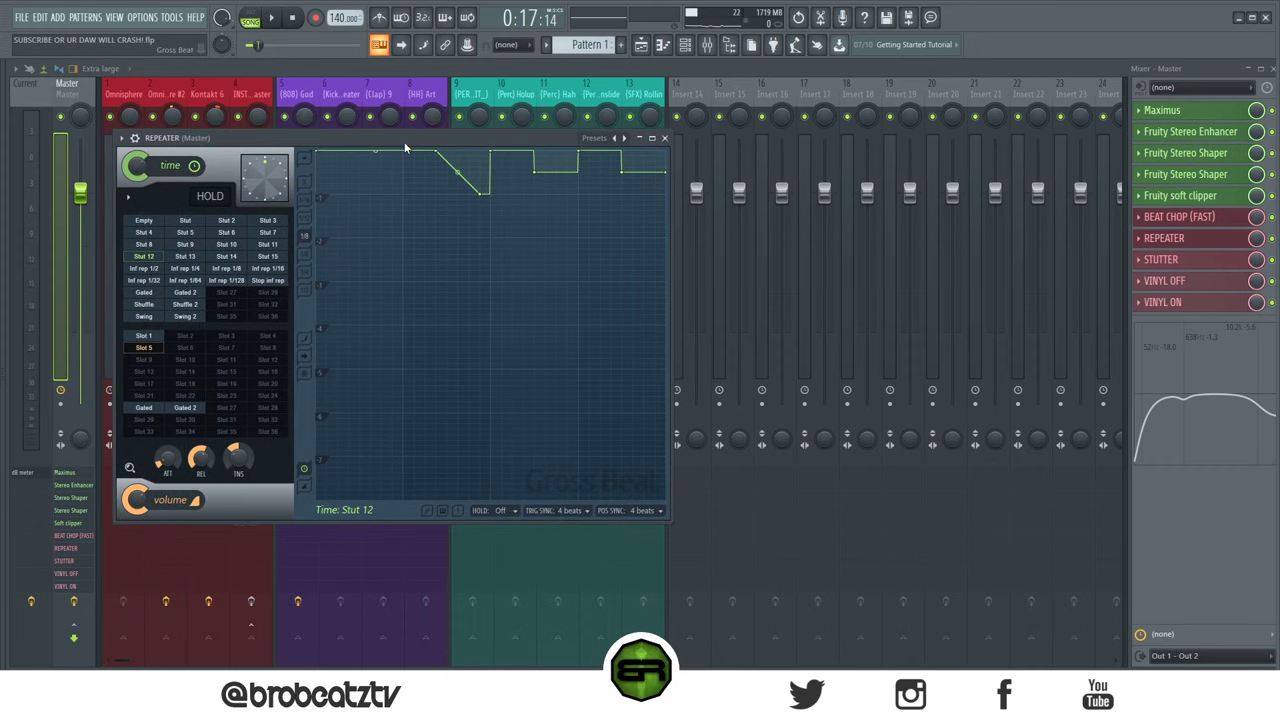
left_click(665, 140)
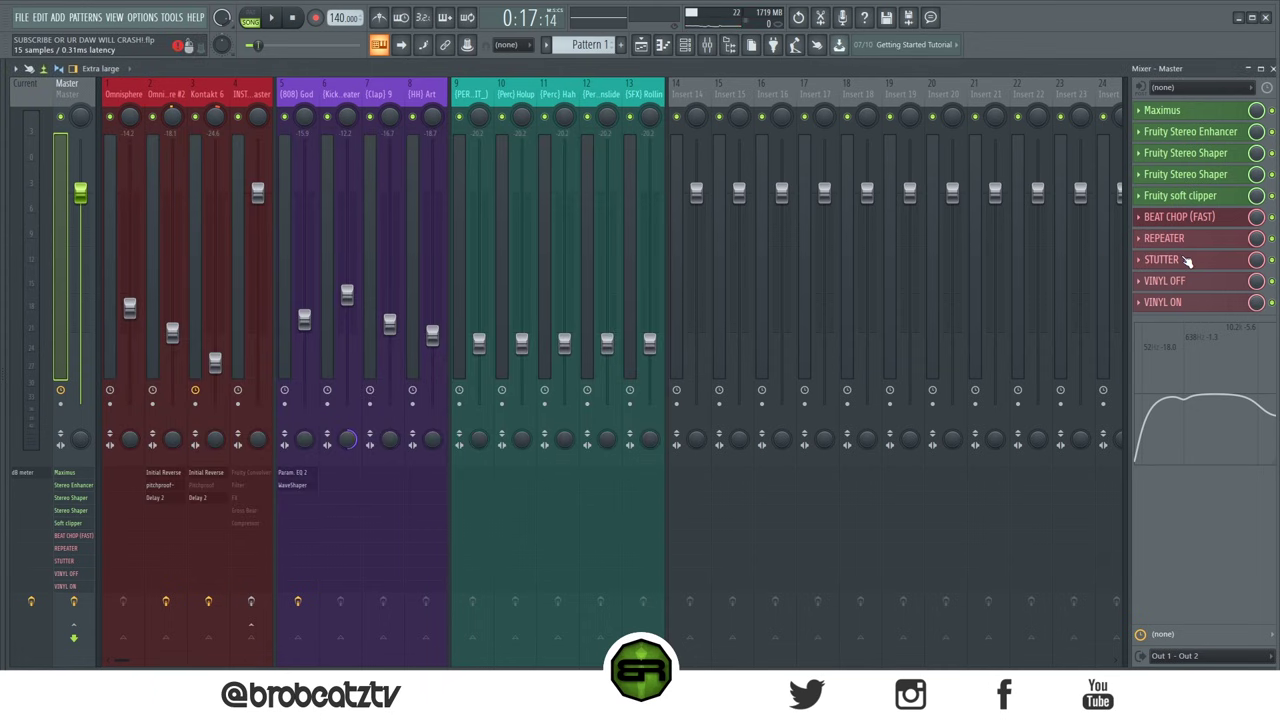
left_click(1185, 260)
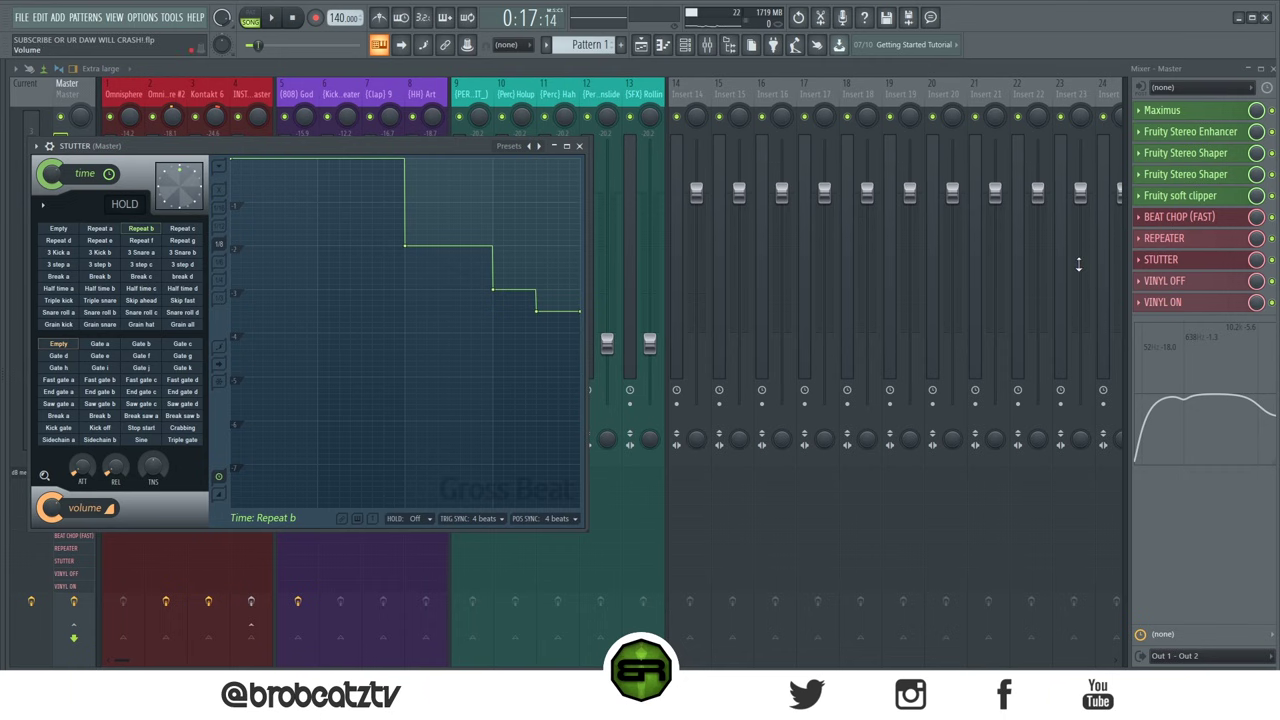
left_click(1190, 280)
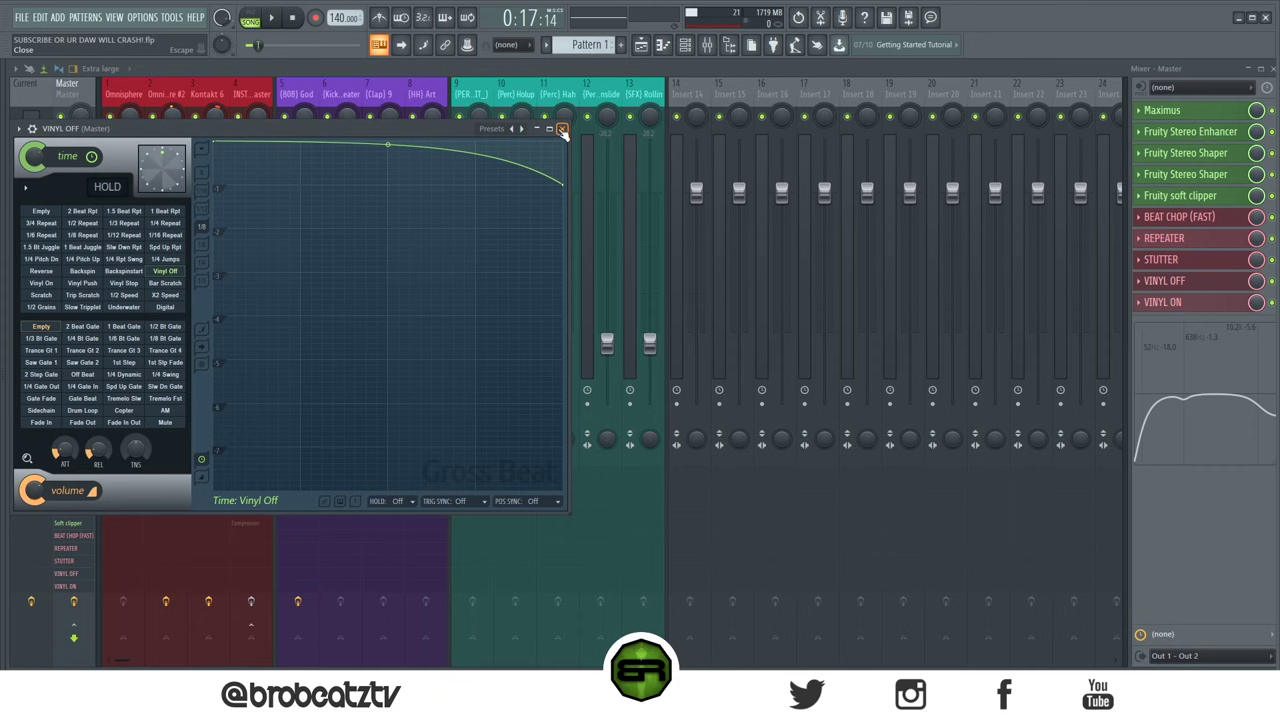
left_click(562, 130)
left_click(1180, 302)
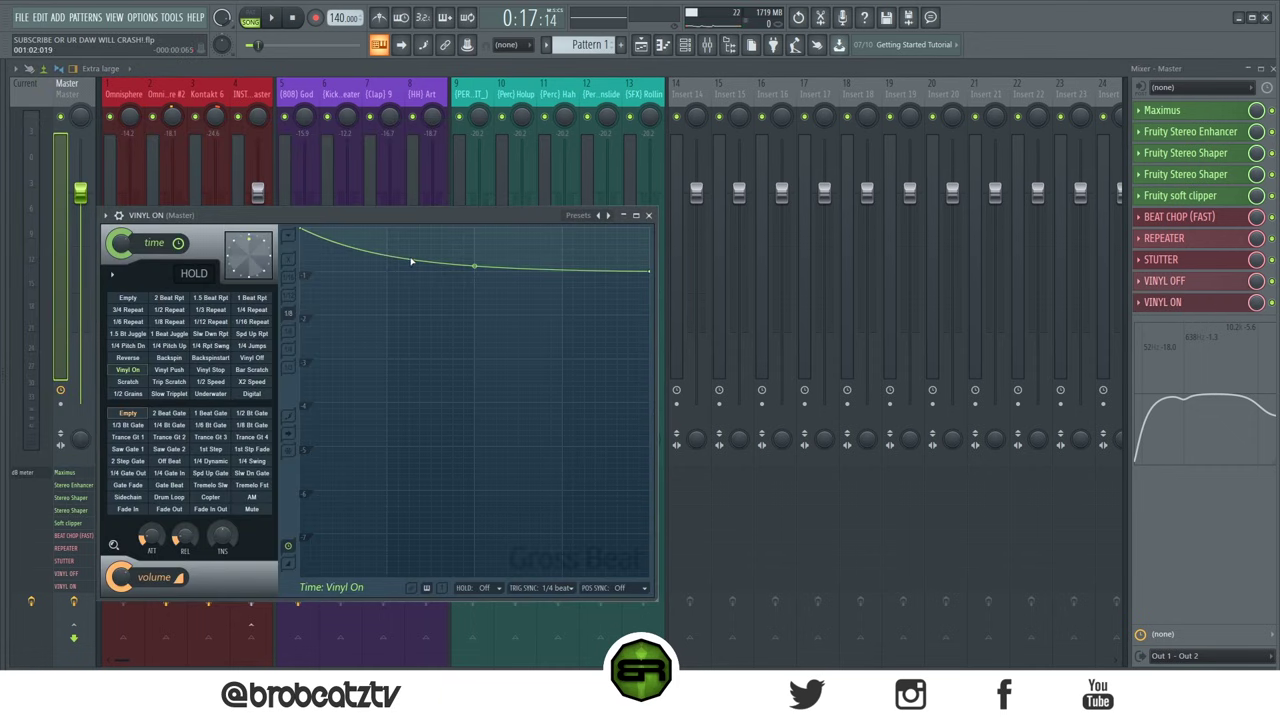
left_click(650, 215)
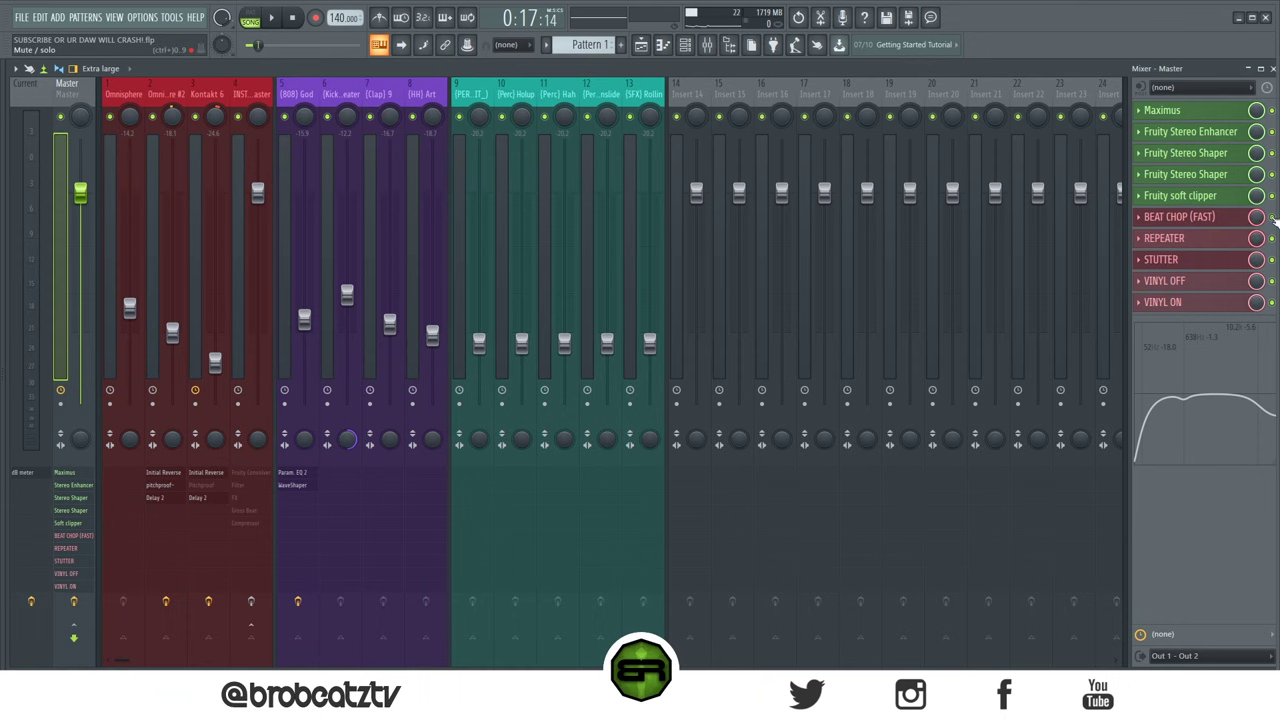
right_click(1273, 219)
left_click(1123, 70)
left_click_drag(1212, 70, 813, 87)
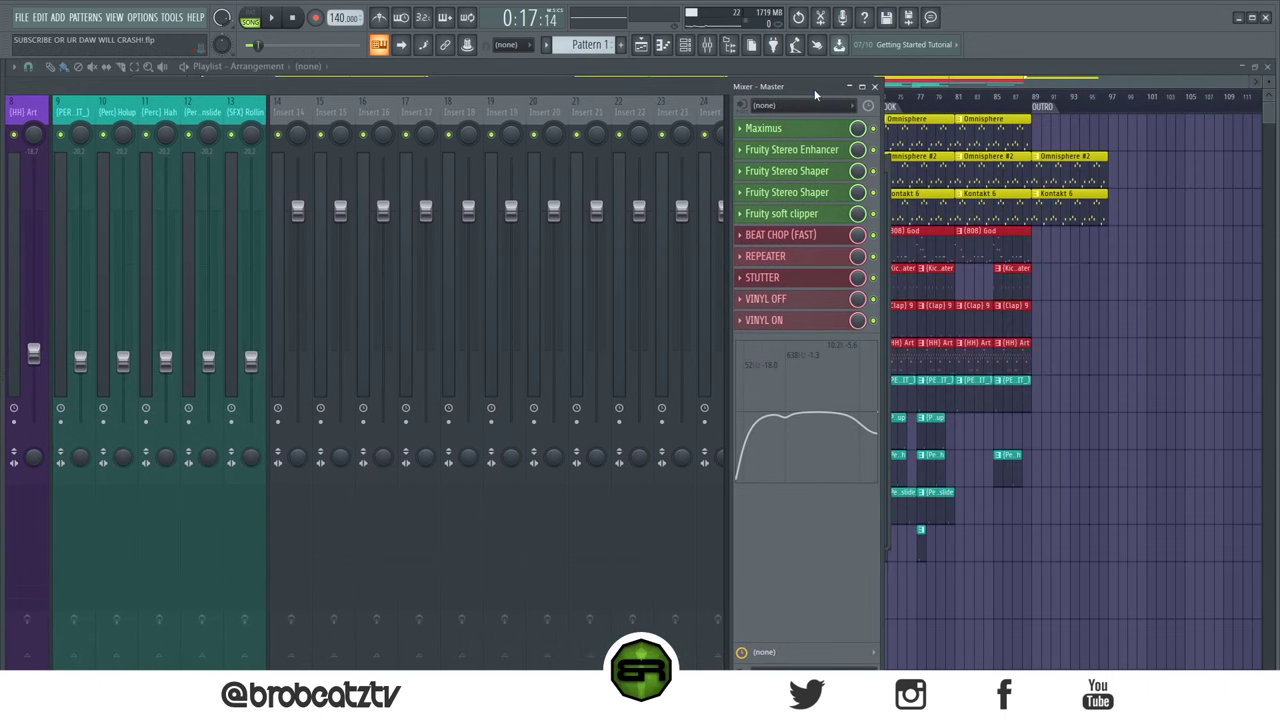
right_click(876, 240)
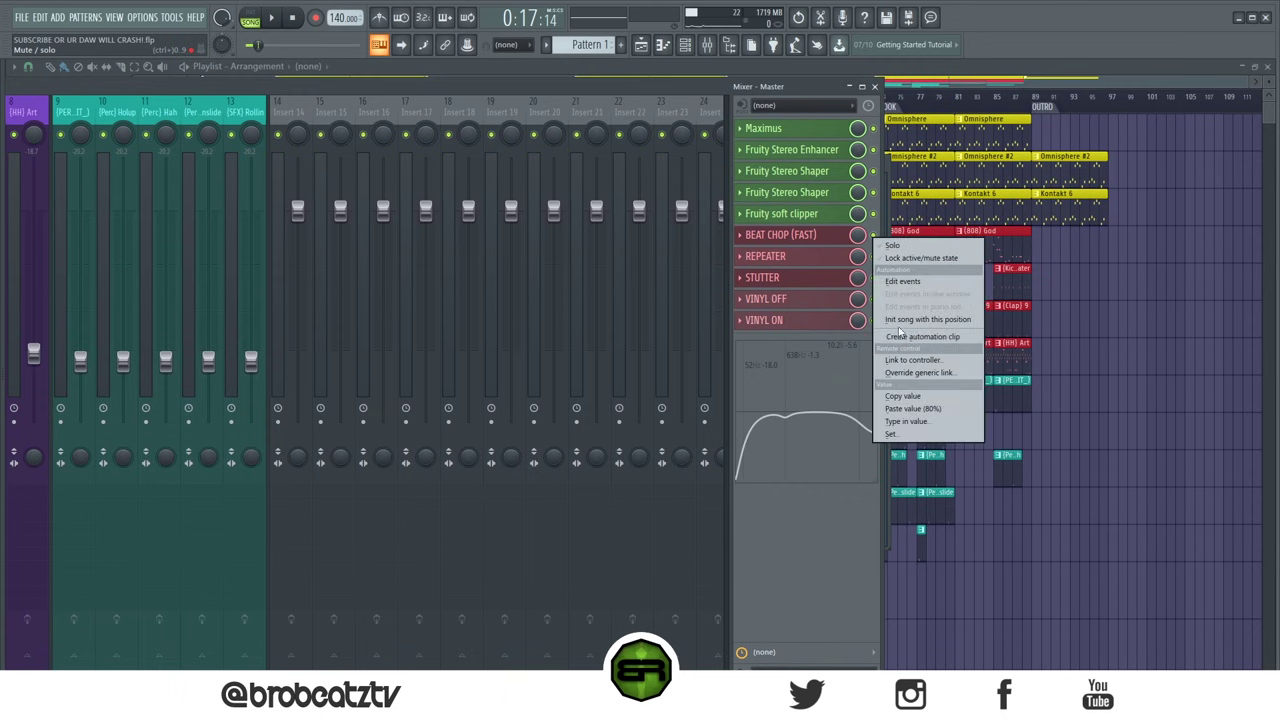
left_click(884, 236)
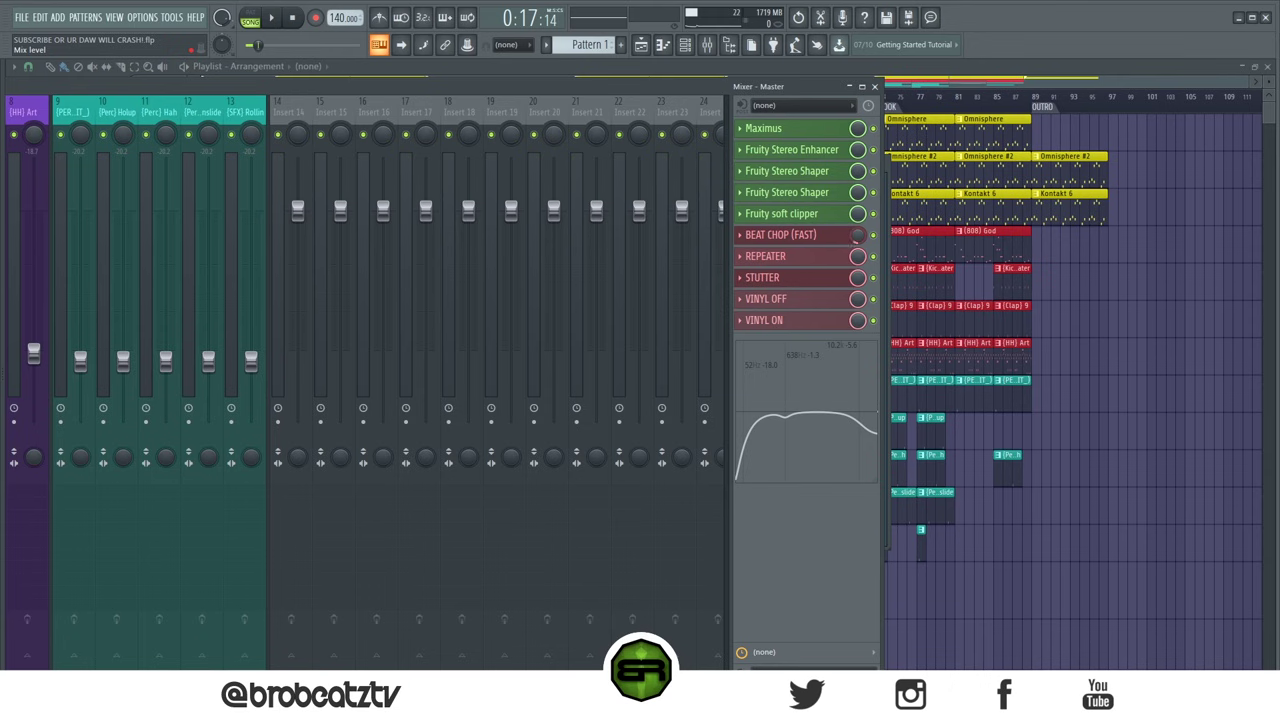
double_click(636, 82)
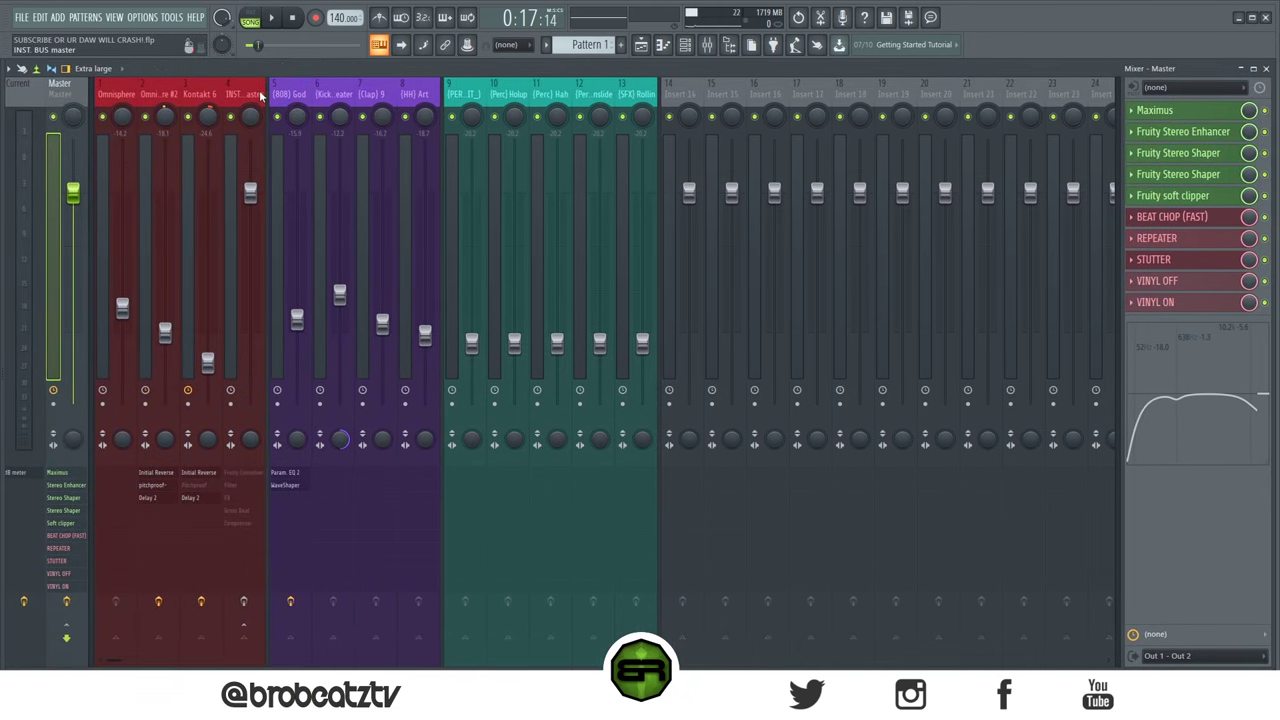
Step: Create mix-level automation clips for the INST. BUS Fruity Convolver and Fruity Filter
left_click(232, 200)
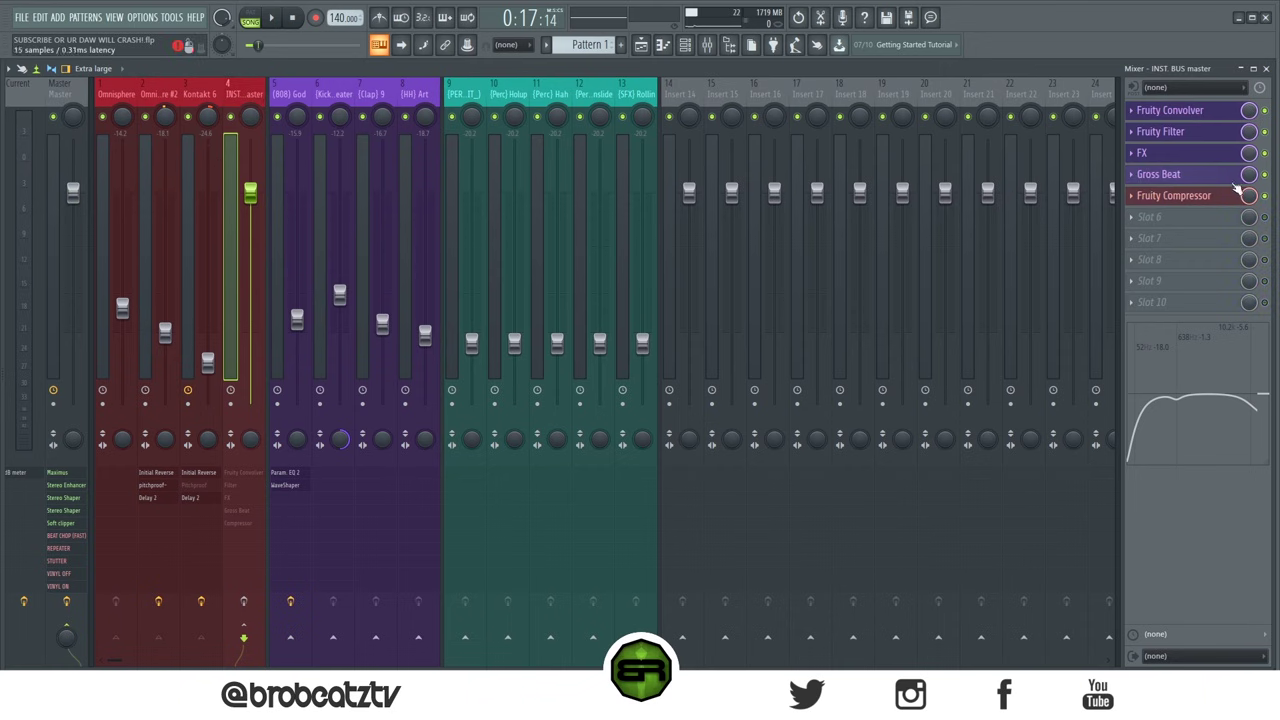
right_click(1252, 115)
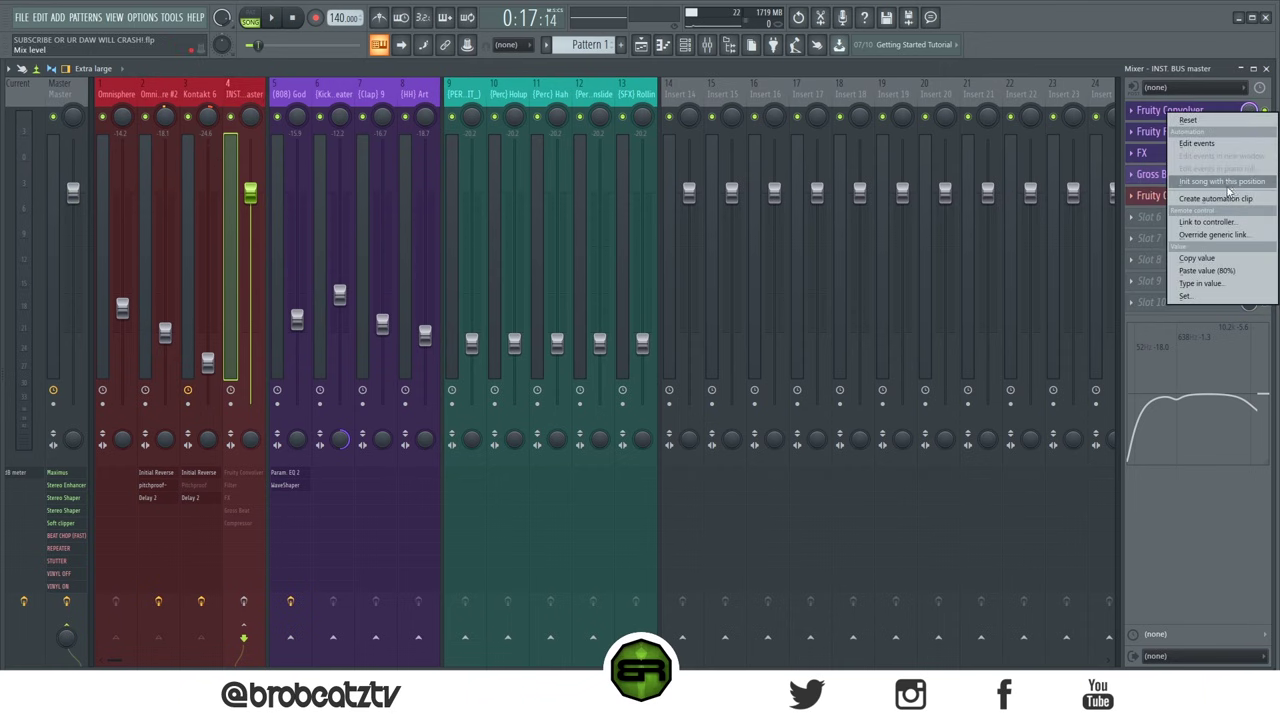
key("Escape")
right_click(1248, 133)
key("Escape")
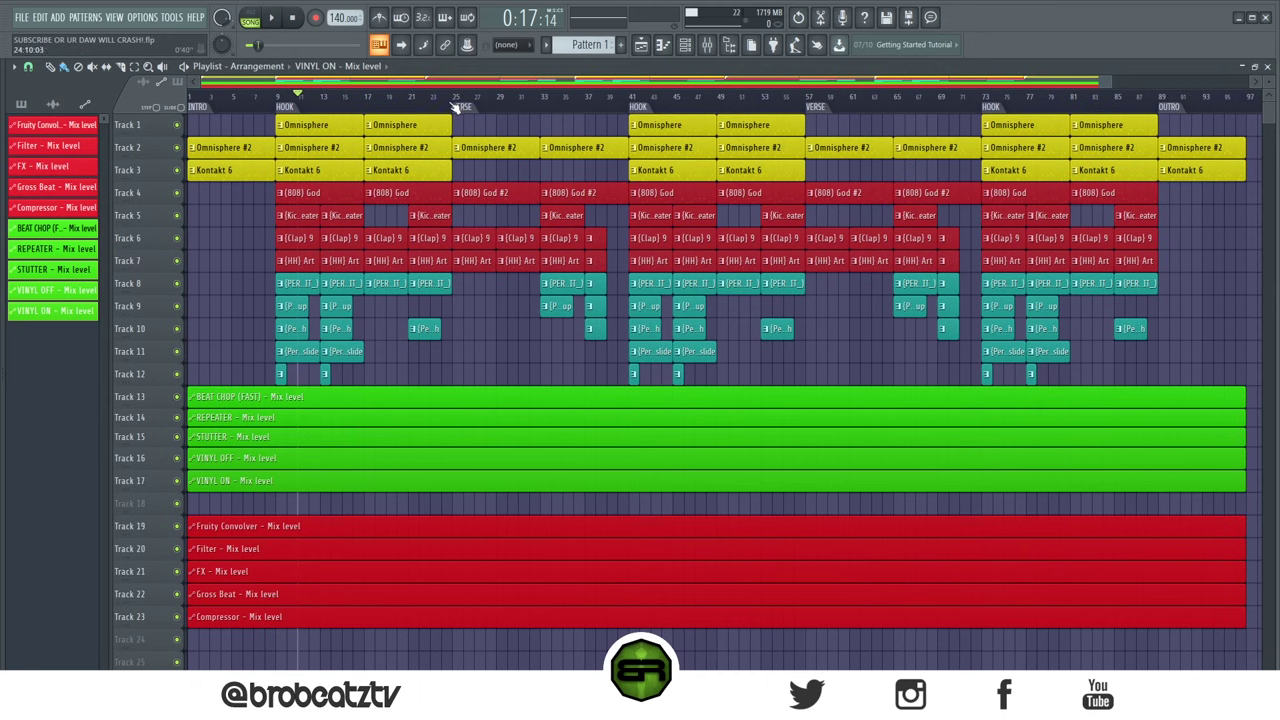
Step: Shrink Track 23's row height in the Playlist
left_click_drag(130, 627, 132, 540)
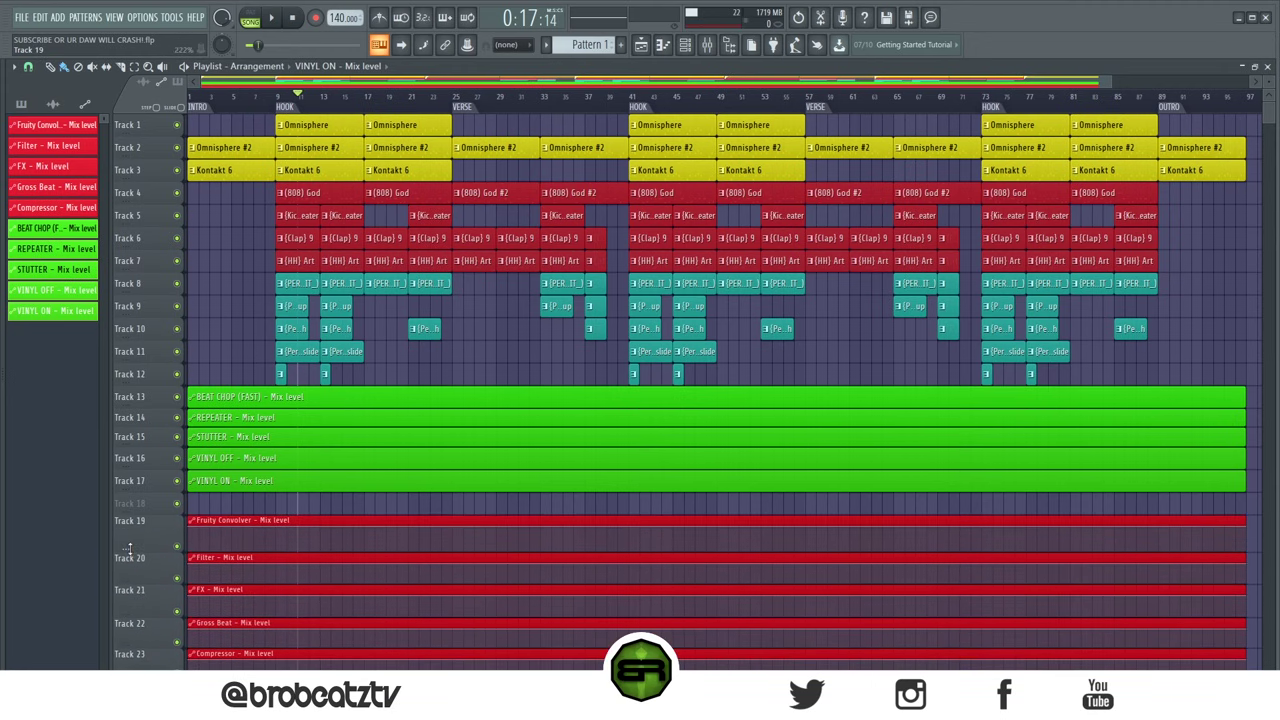
scroll(194, 532, "down", 2)
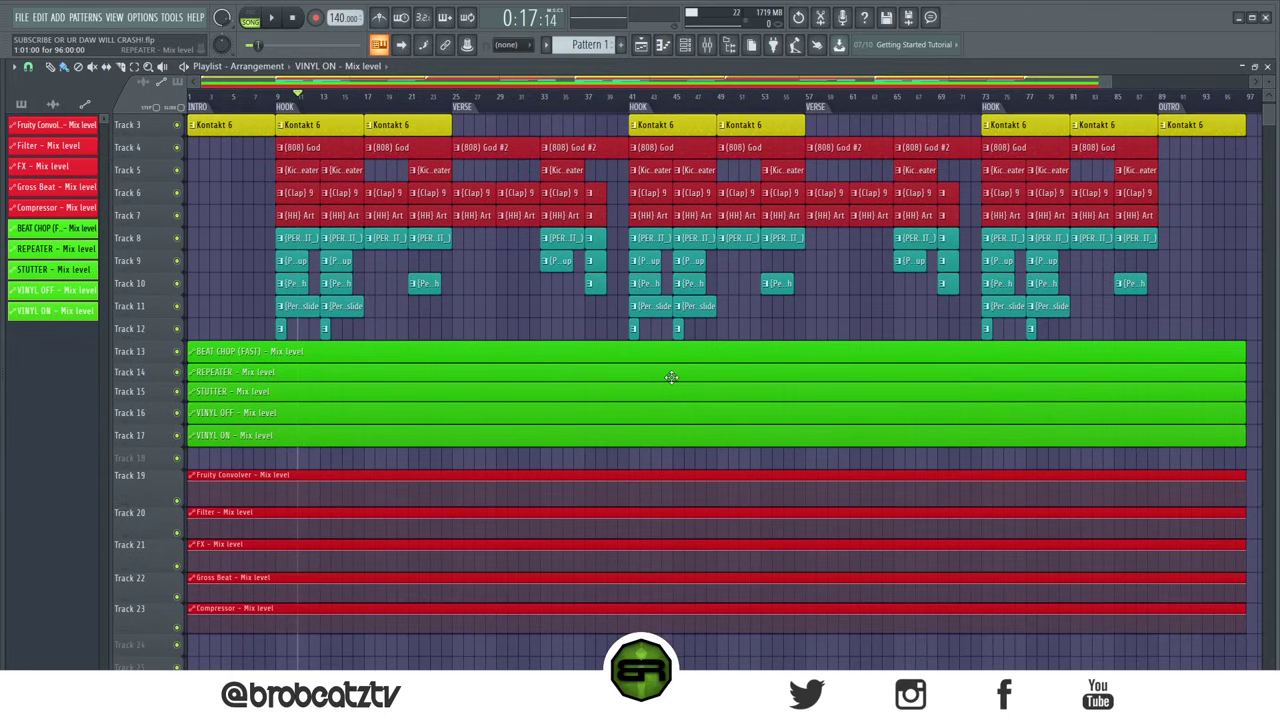
scroll(372, 100, "up", 5)
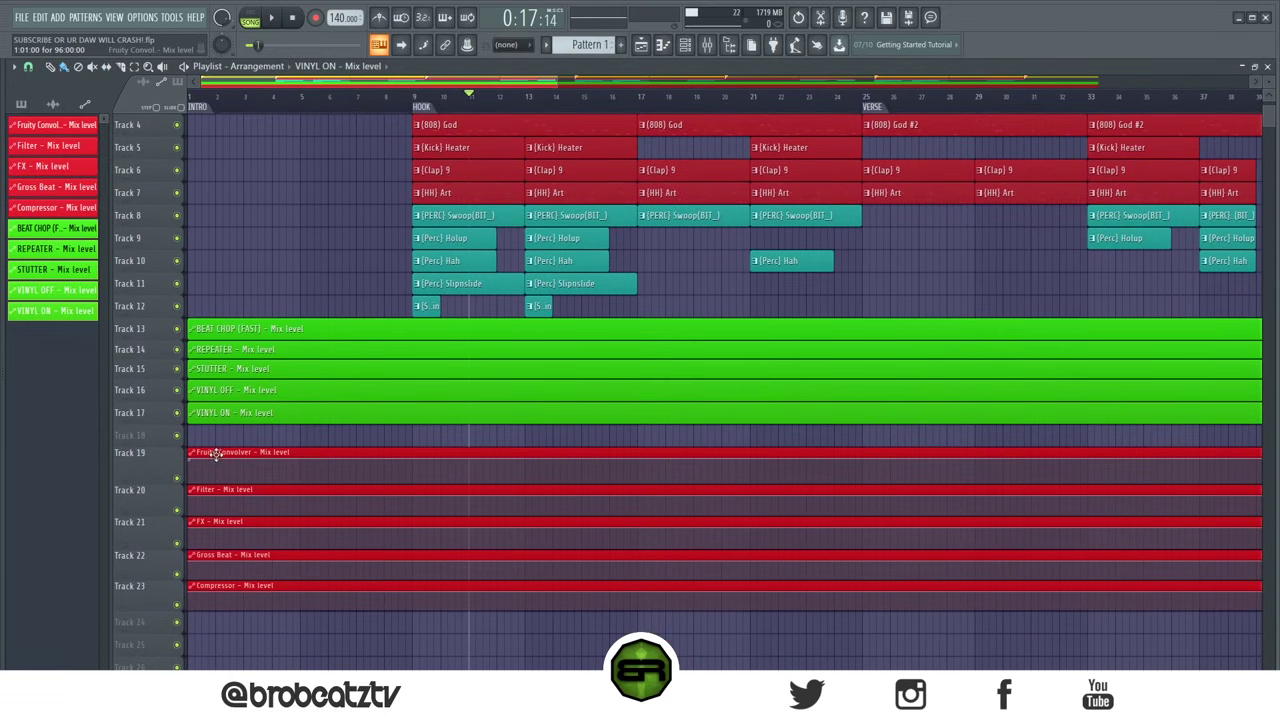
Step: Step the Convolver, Filter, FX, Gross Beat and Compressor bus automations up at bar 25 from a low start
left_click_drag(203, 457, 190, 608)
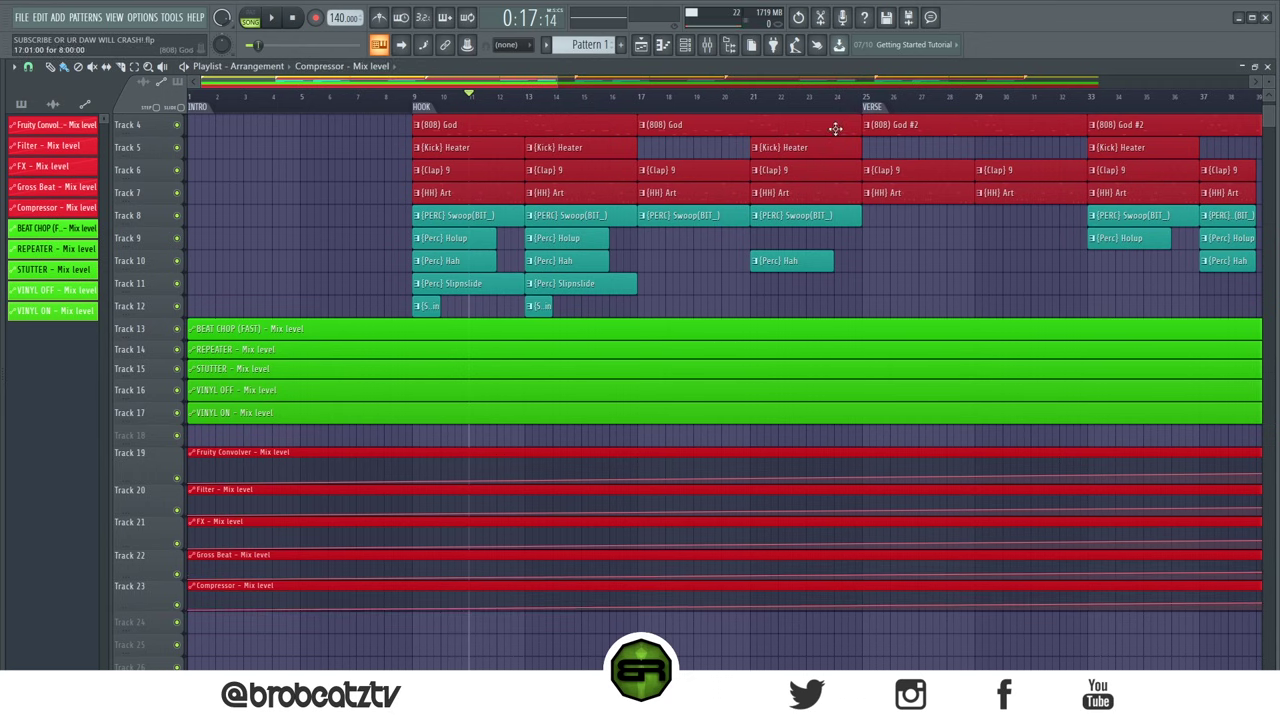
right_click(863, 480)
left_click_drag(852, 510, 778, 513)
right_click(889, 509)
left_click_drag(889, 509, 857, 491)
right_click(860, 548)
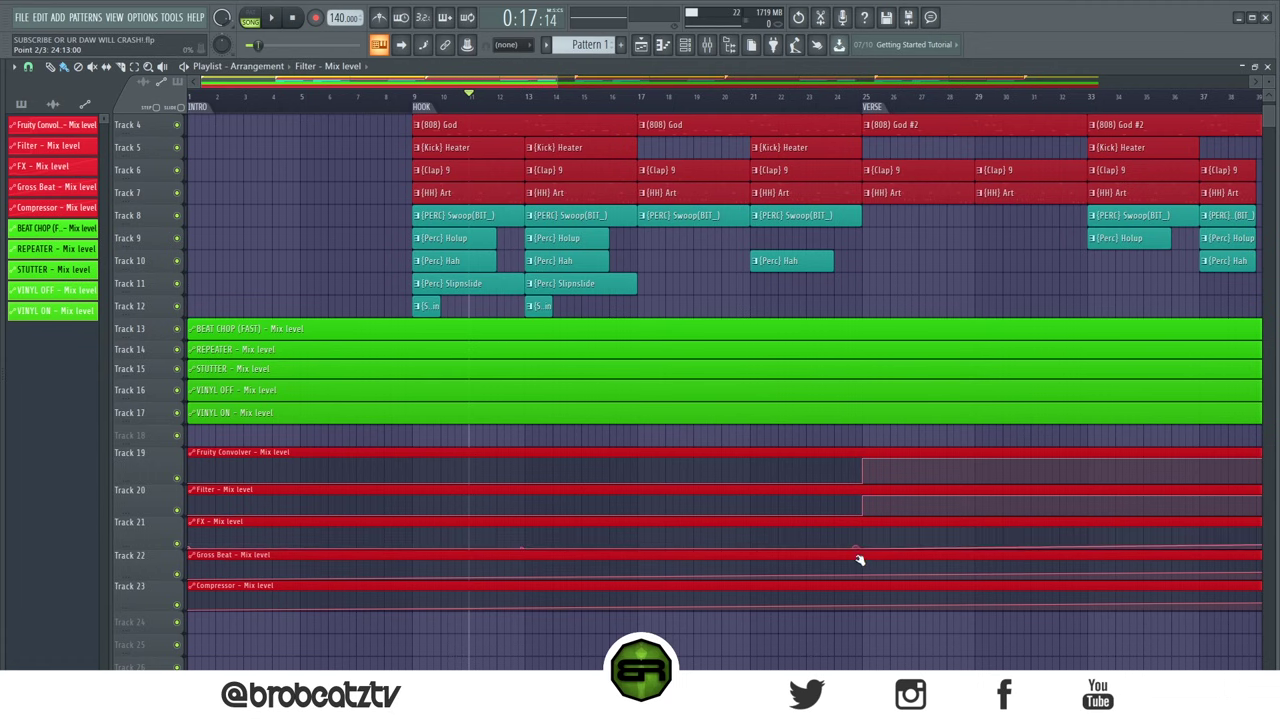
left_click_drag(878, 545, 846, 534)
right_click(866, 574)
left_click_drag(883, 574, 860, 560)
right_click(858, 595)
left_click_drag(863, 623, 831, 560)
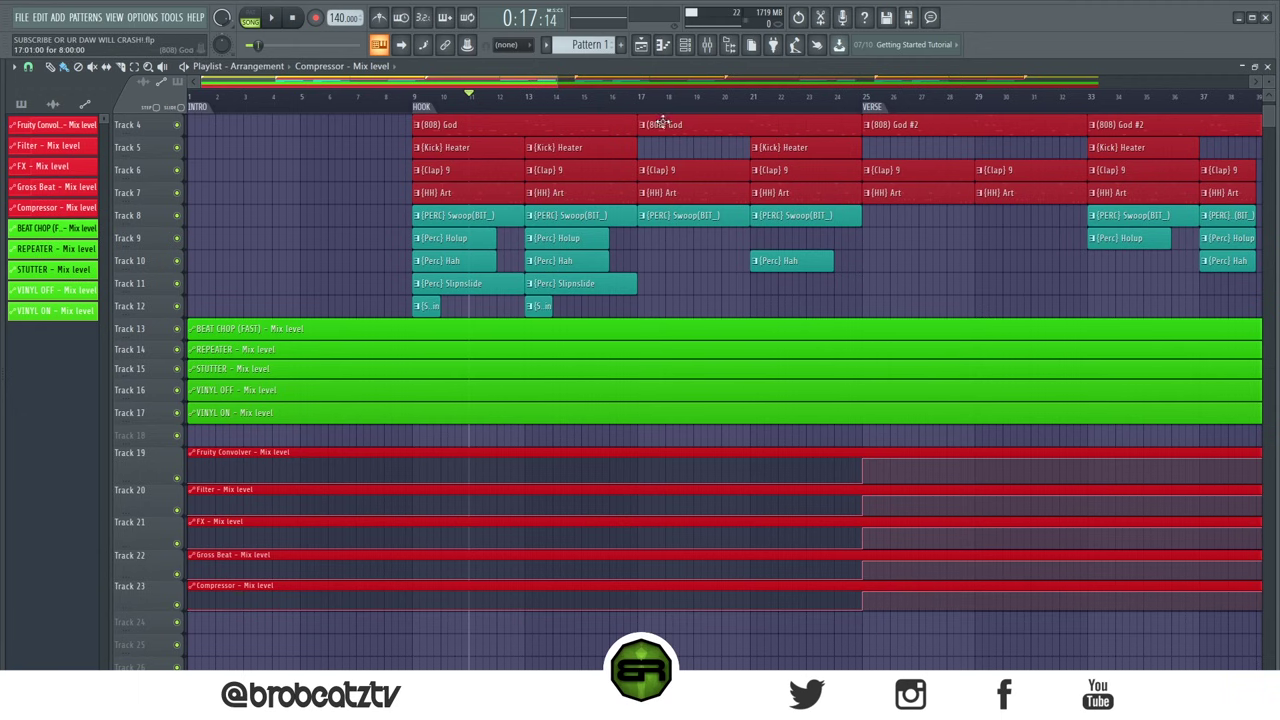
Step: Play the verse transition from just before bar 25 to hear the automation step
left_click(828, 95)
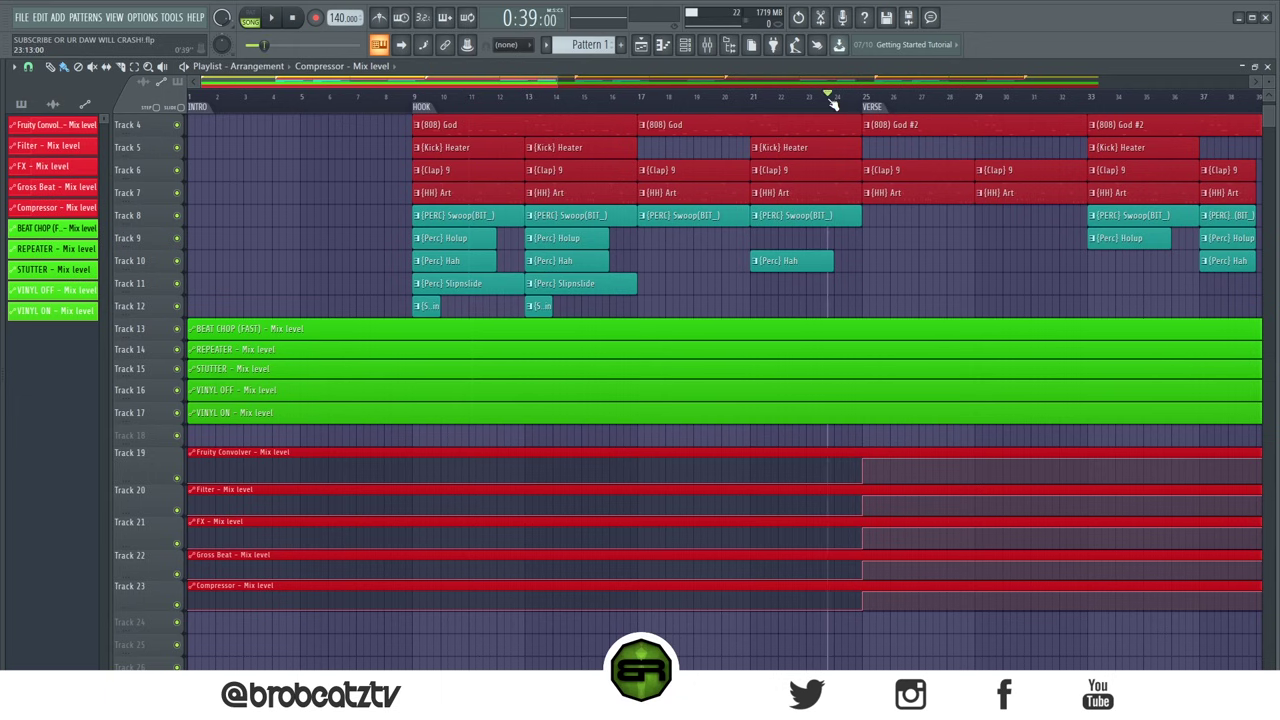
key("space")
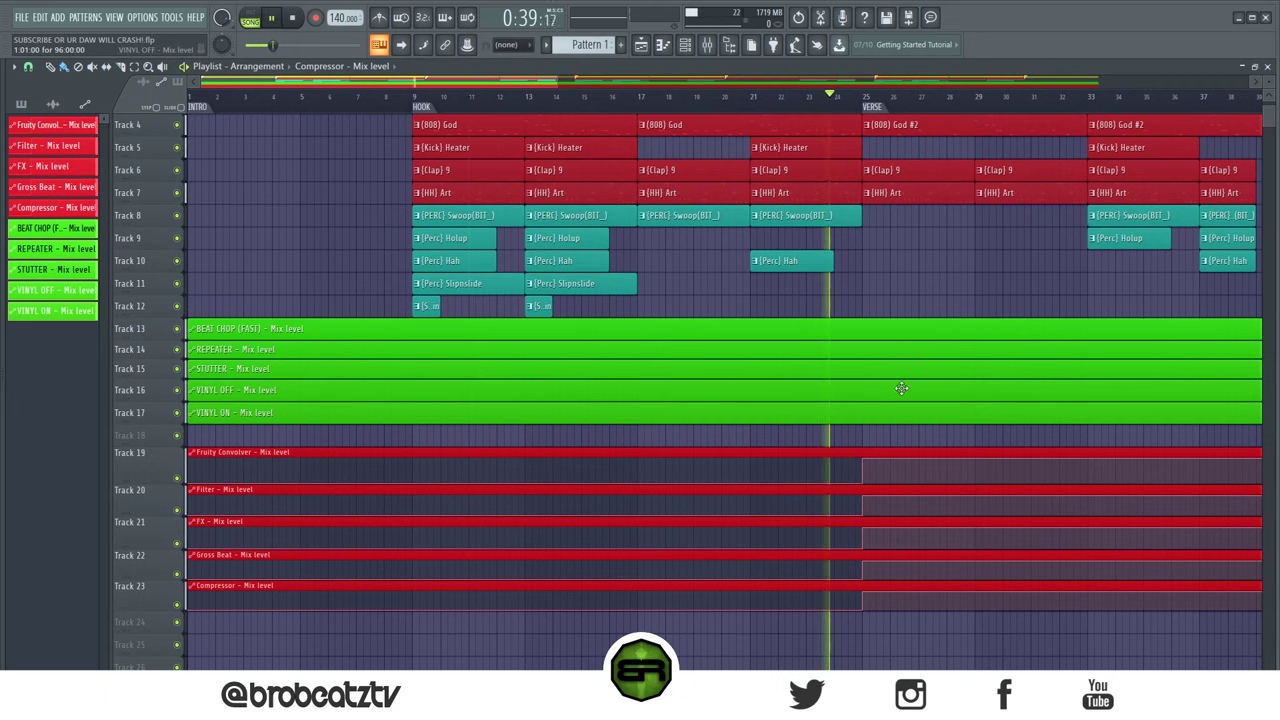
key("space")
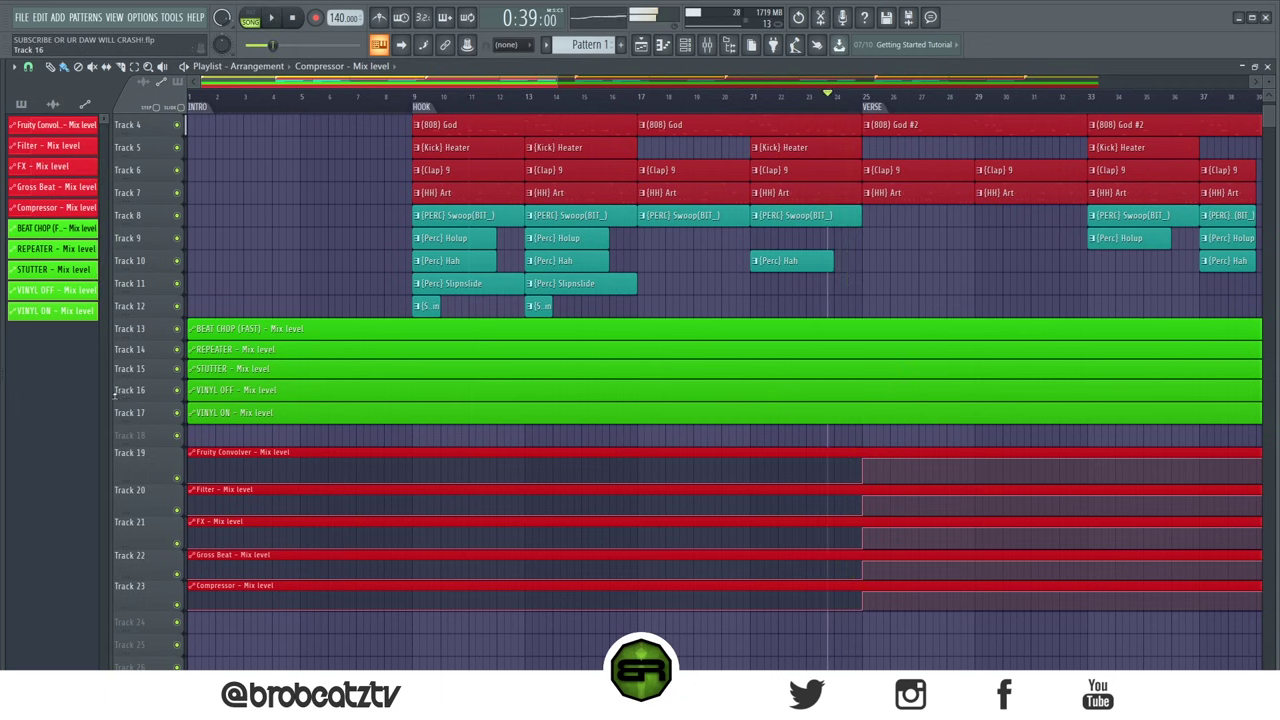
Step: Bypass the BEAT CHOP (FAST), REPEATER, STUTTER, VINYL OFF and VINYL ON mixer effects
left_click(707, 44)
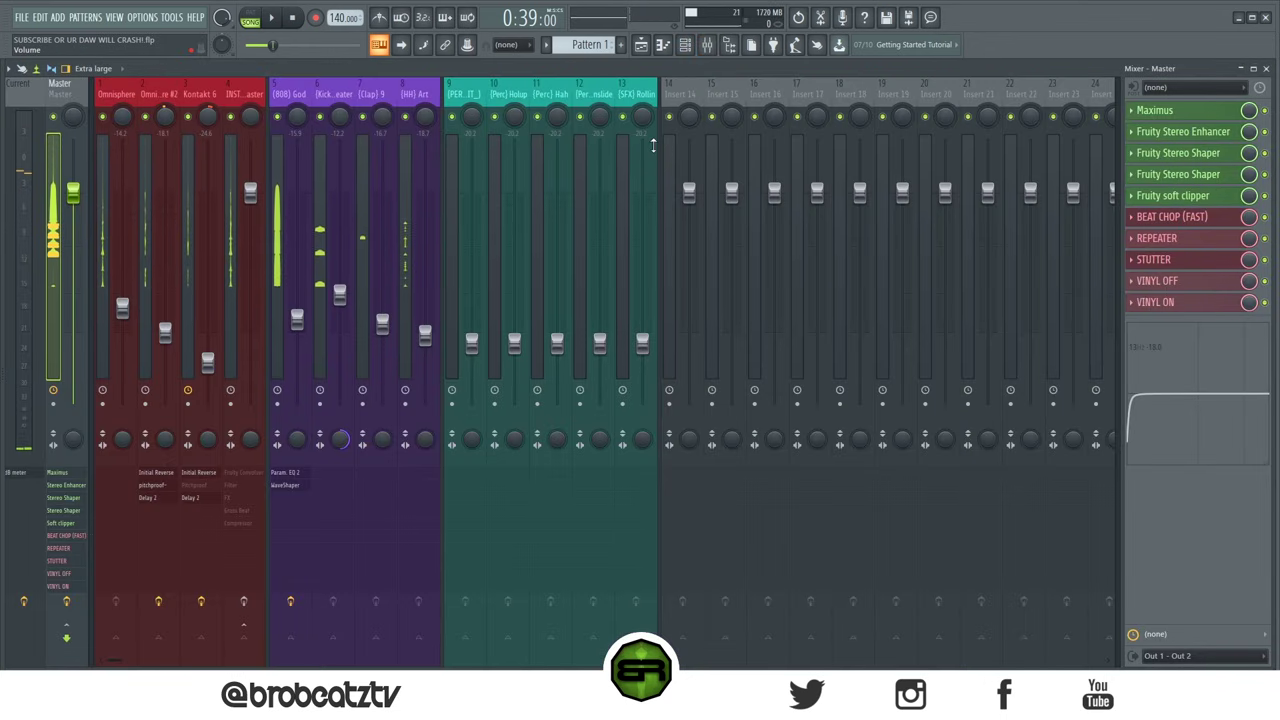
left_click(1264, 217)
left_click(1264, 238)
left_click(1264, 259)
left_click(1264, 281)
left_click(1264, 302)
left_click(1267, 70)
Step: Audition the bus automation from bar 24 twice, stopping before editing
key("space")
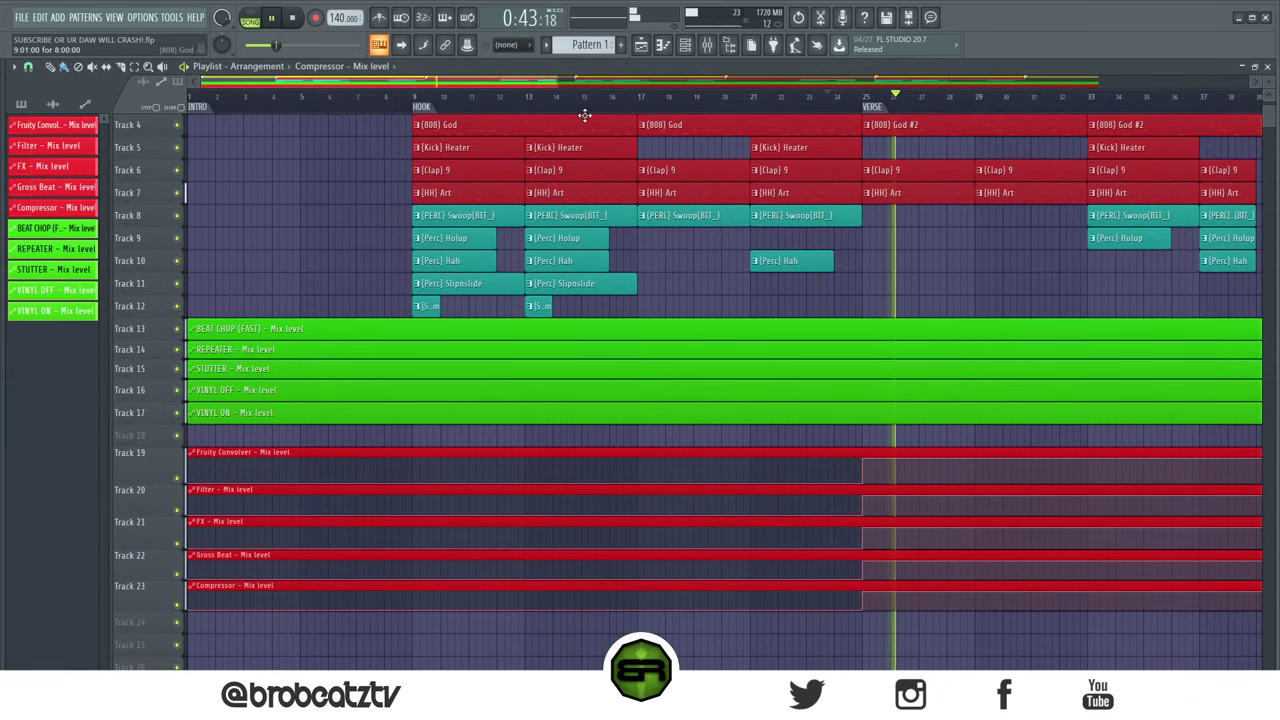
left_click(707, 45)
key("space")
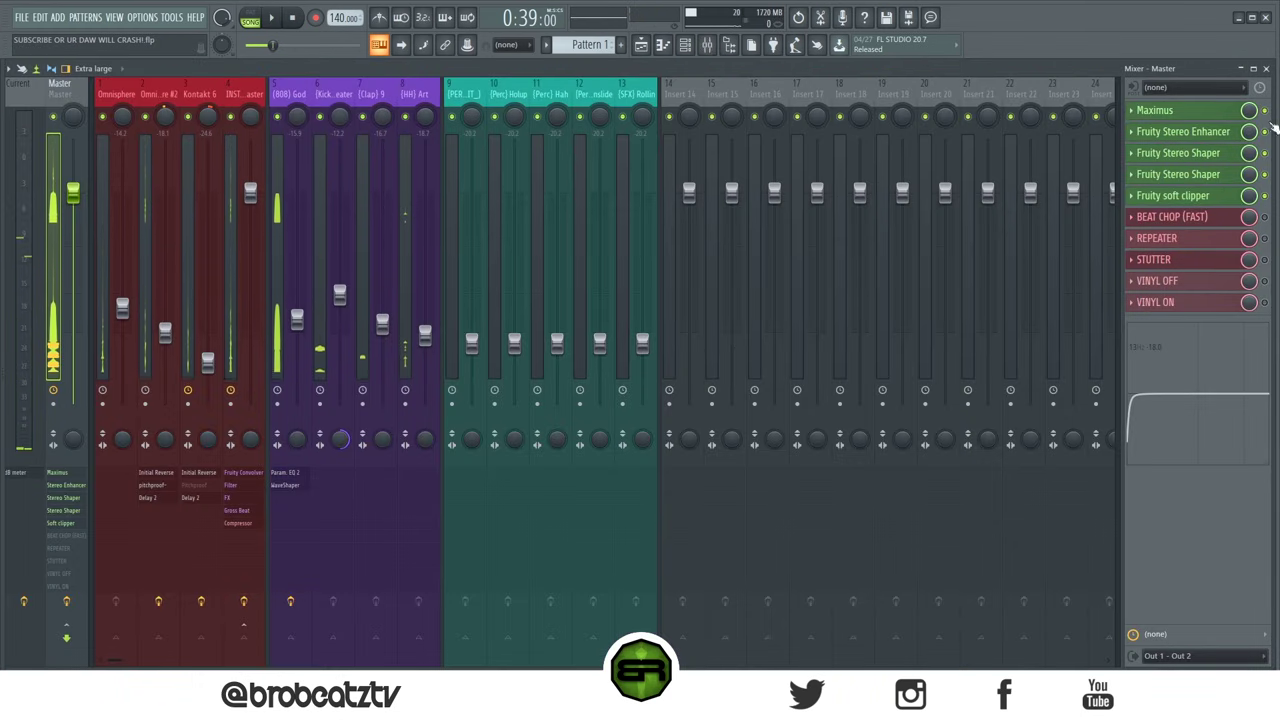
left_click(1266, 68)
key("space")
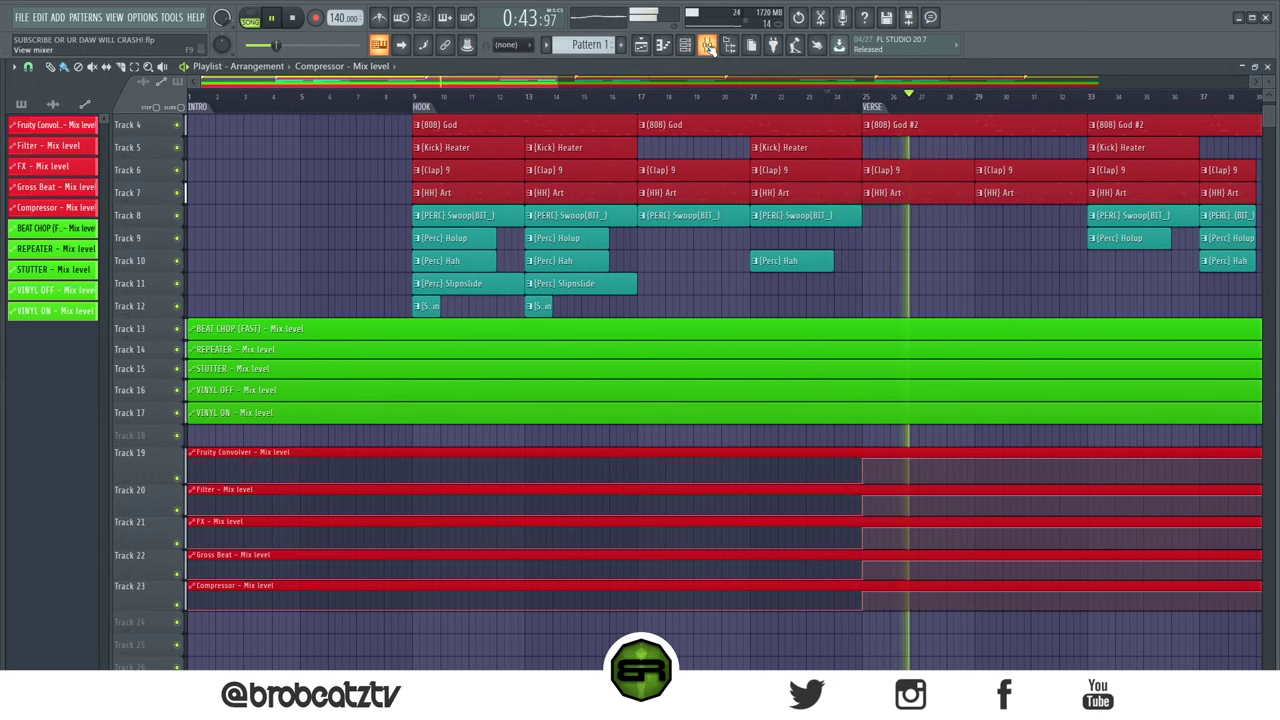
key("space")
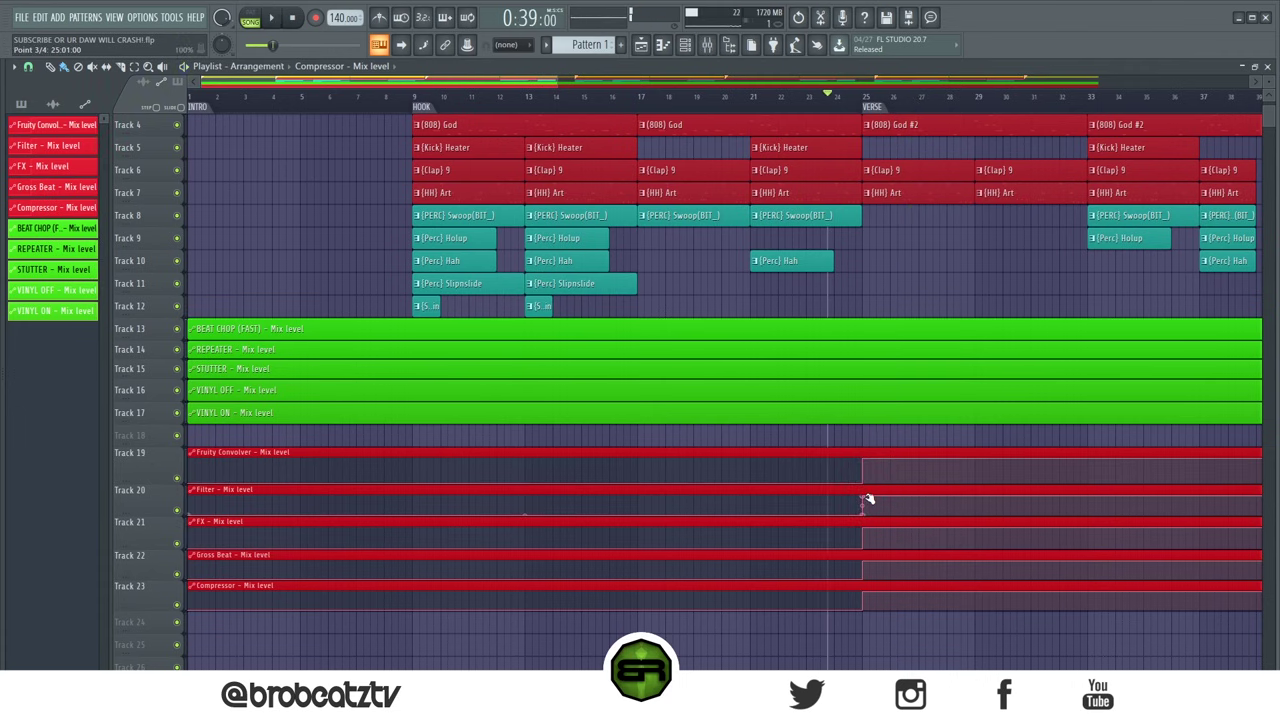
Step: Move the Track 19 rise slightly earlier into a ramp and play to hear it
left_click_drag(863, 480, 851, 517)
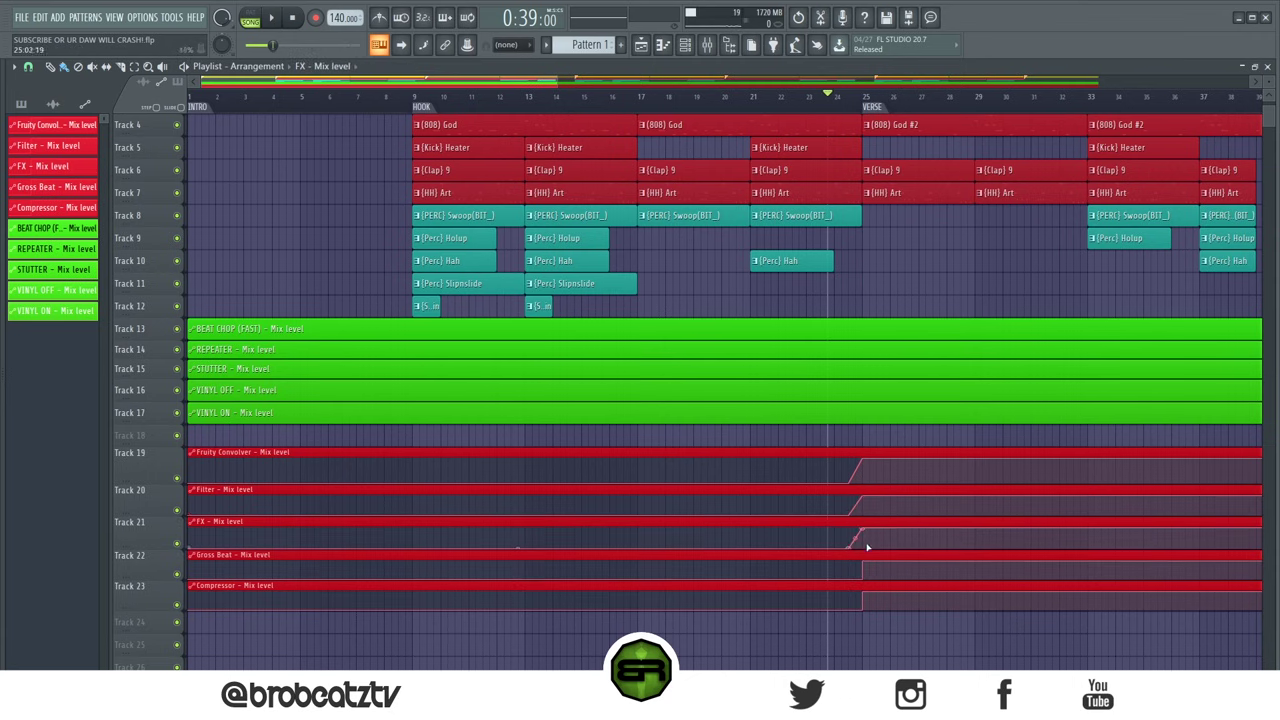
key("space")
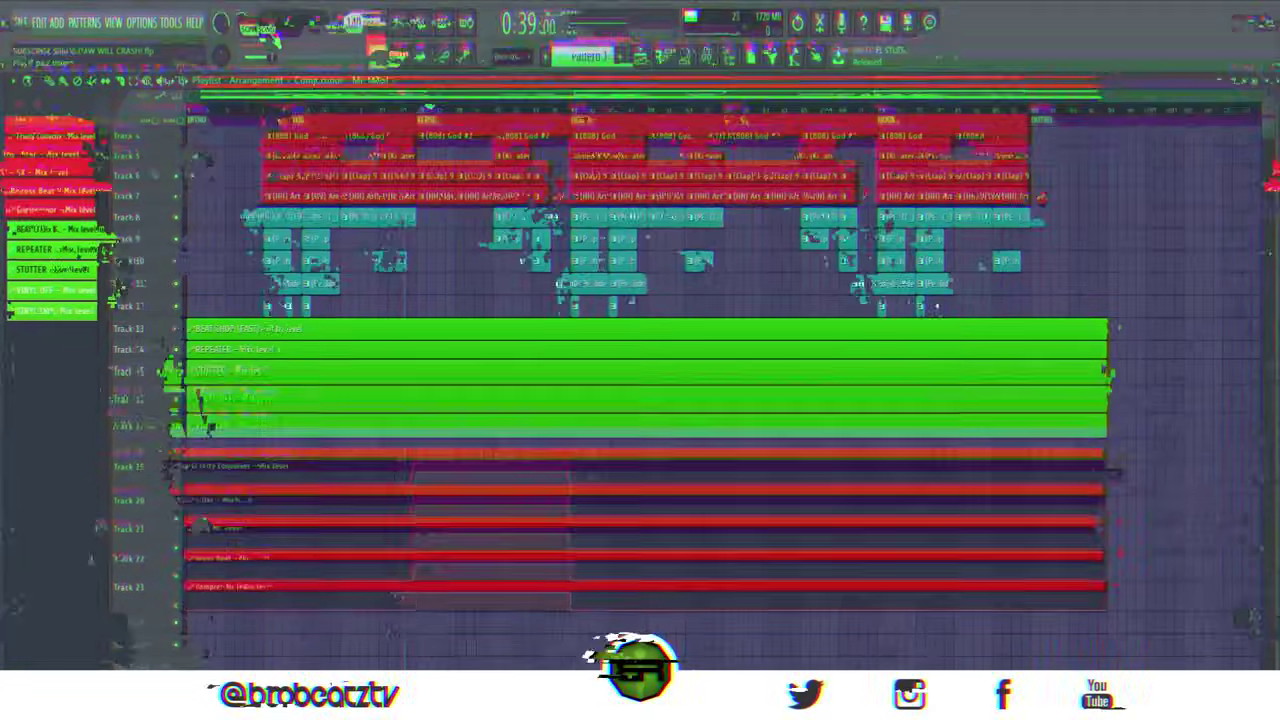
scroll(447, 107, "up", 2)
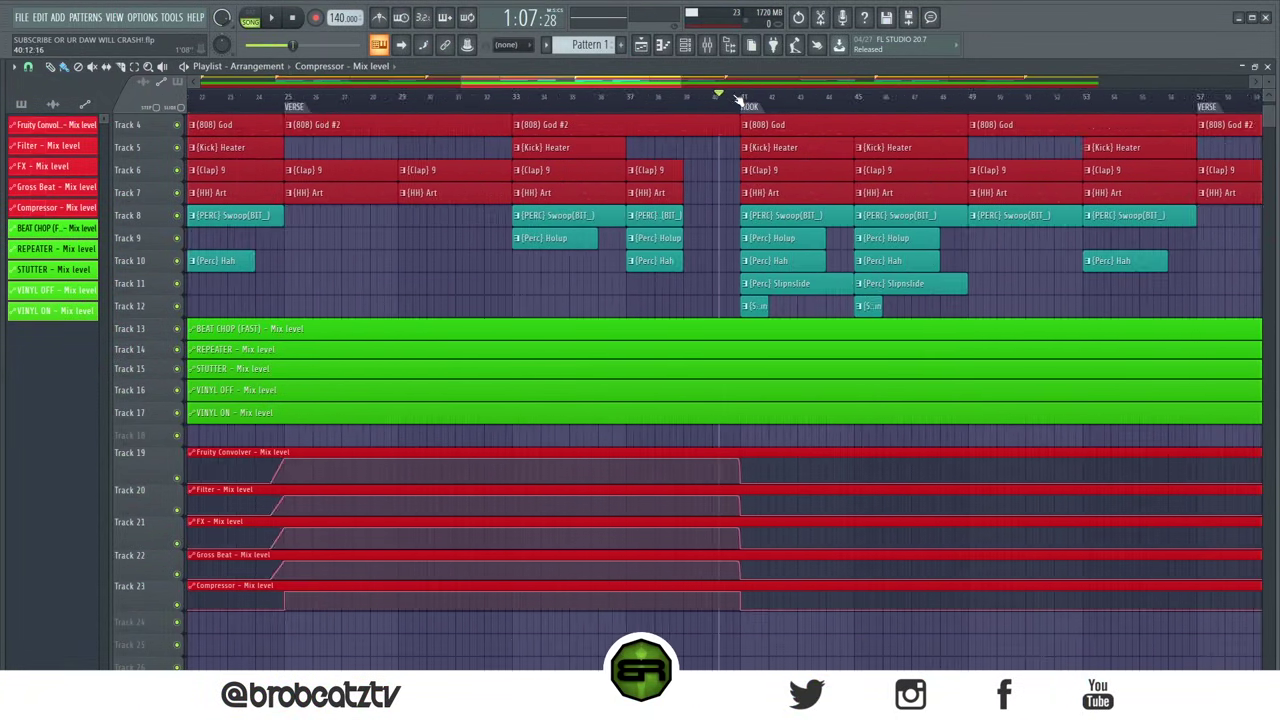
scroll(790, 450, "up", 4)
Step: Audition the drop across bar 41 on the Fruity Convolver curve
left_click(745, 462)
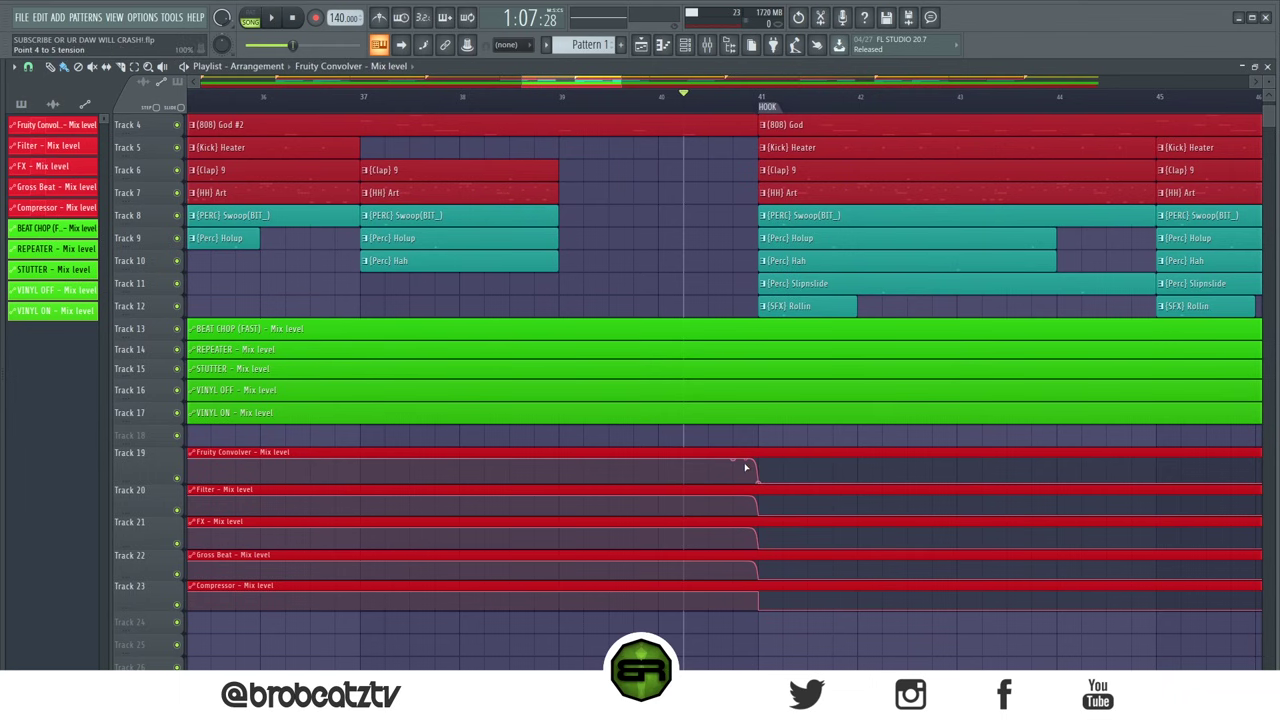
key("space")
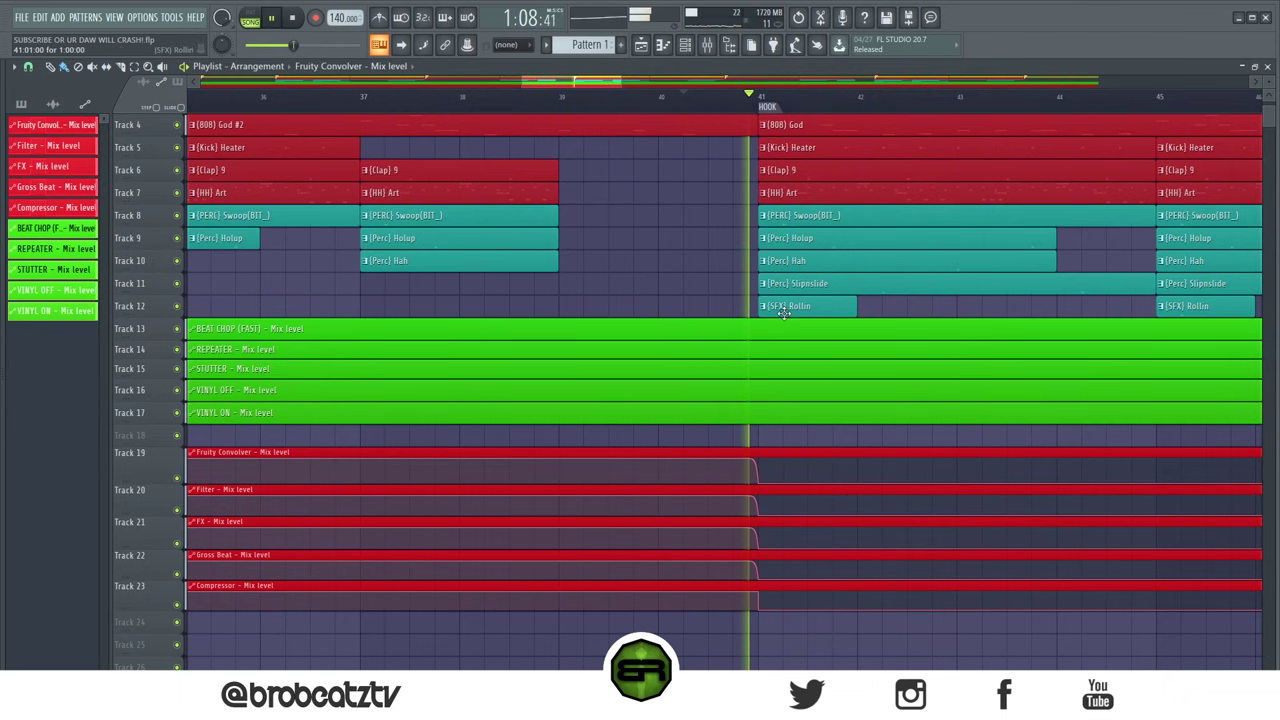
key("space")
scroll(655, 107, "down", 5)
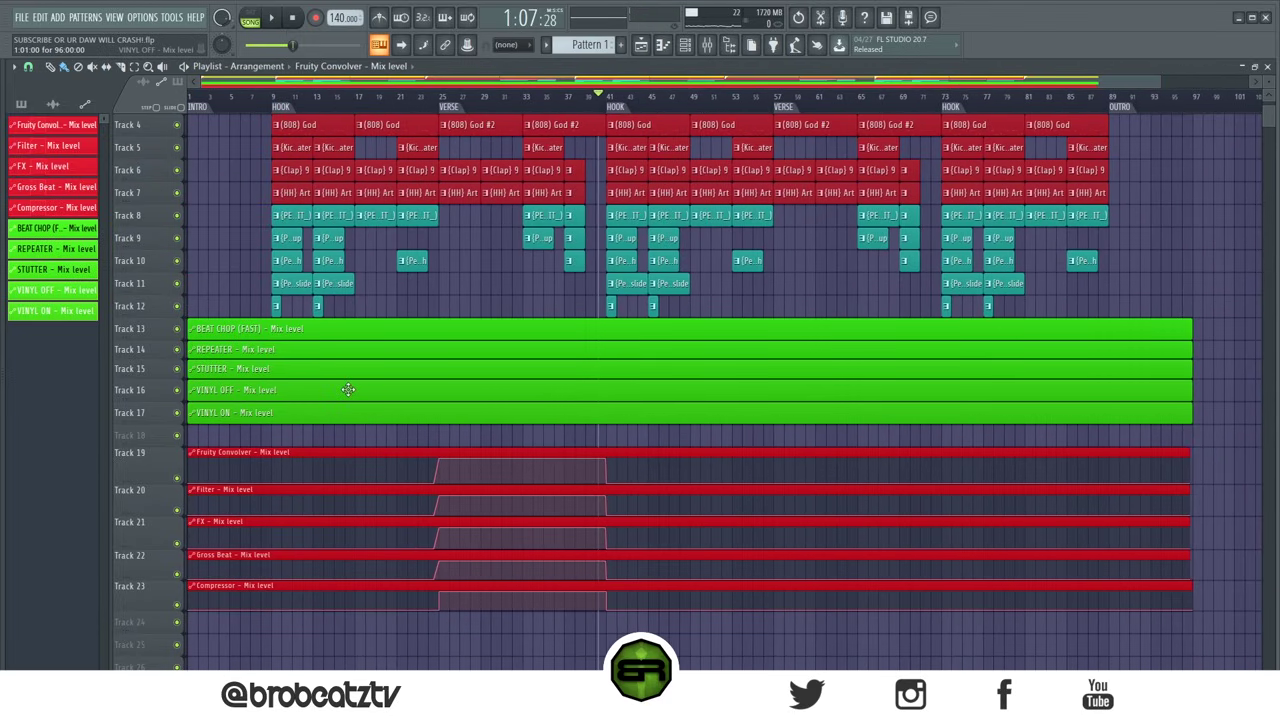
Step: Shrink the Tracks 22–23 lanes and enlarge the Track 13 lane for editing
left_click_drag(128, 606, 133, 459)
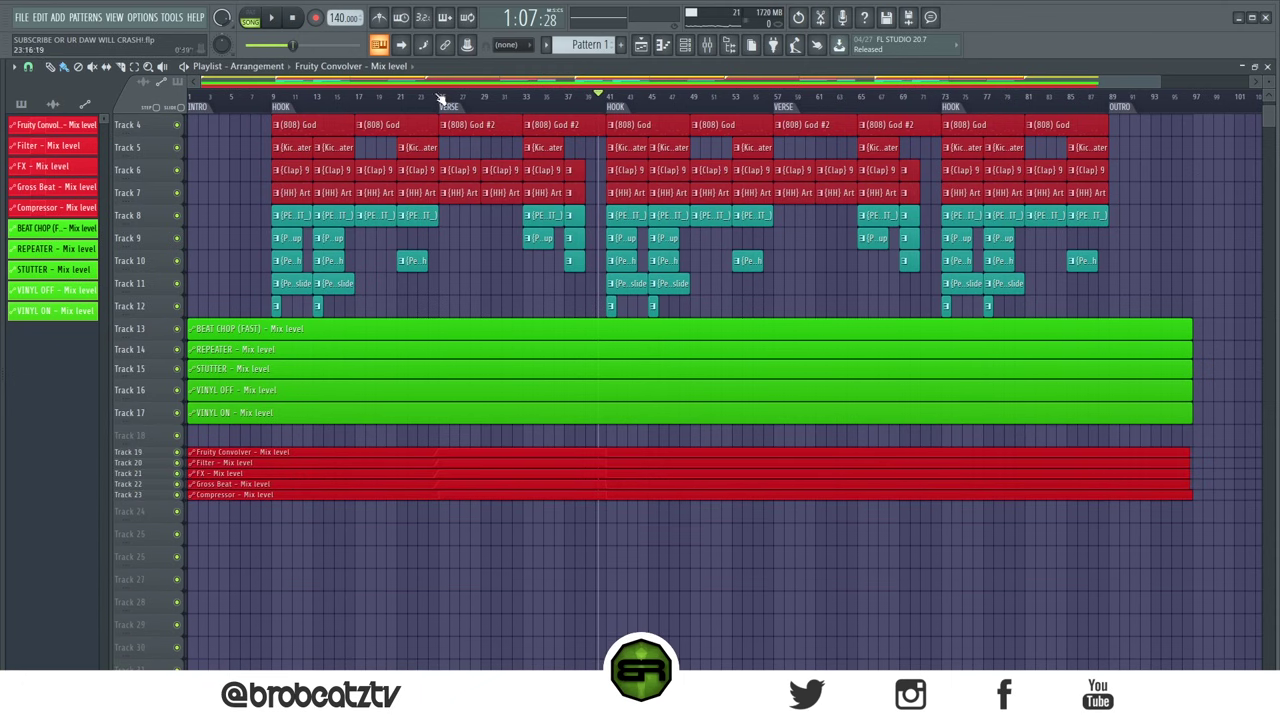
scroll(520, 90, "up", 4)
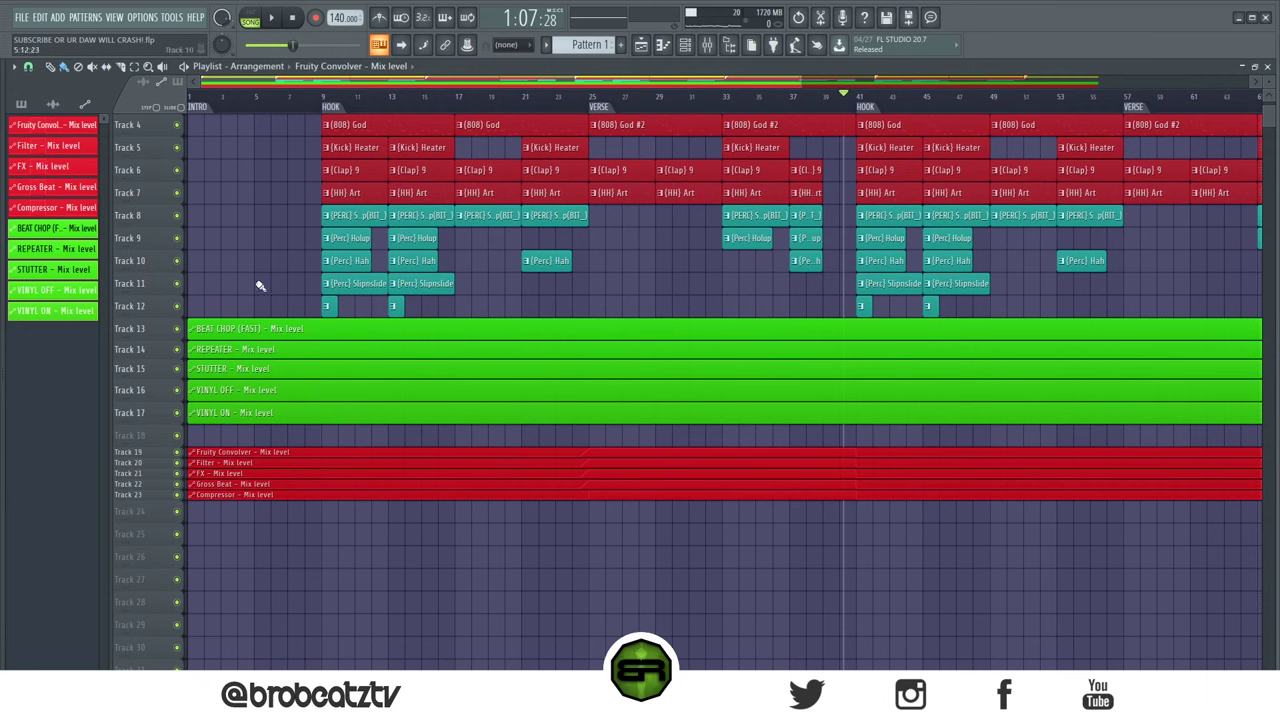
left_click_drag(133, 338, 133, 365)
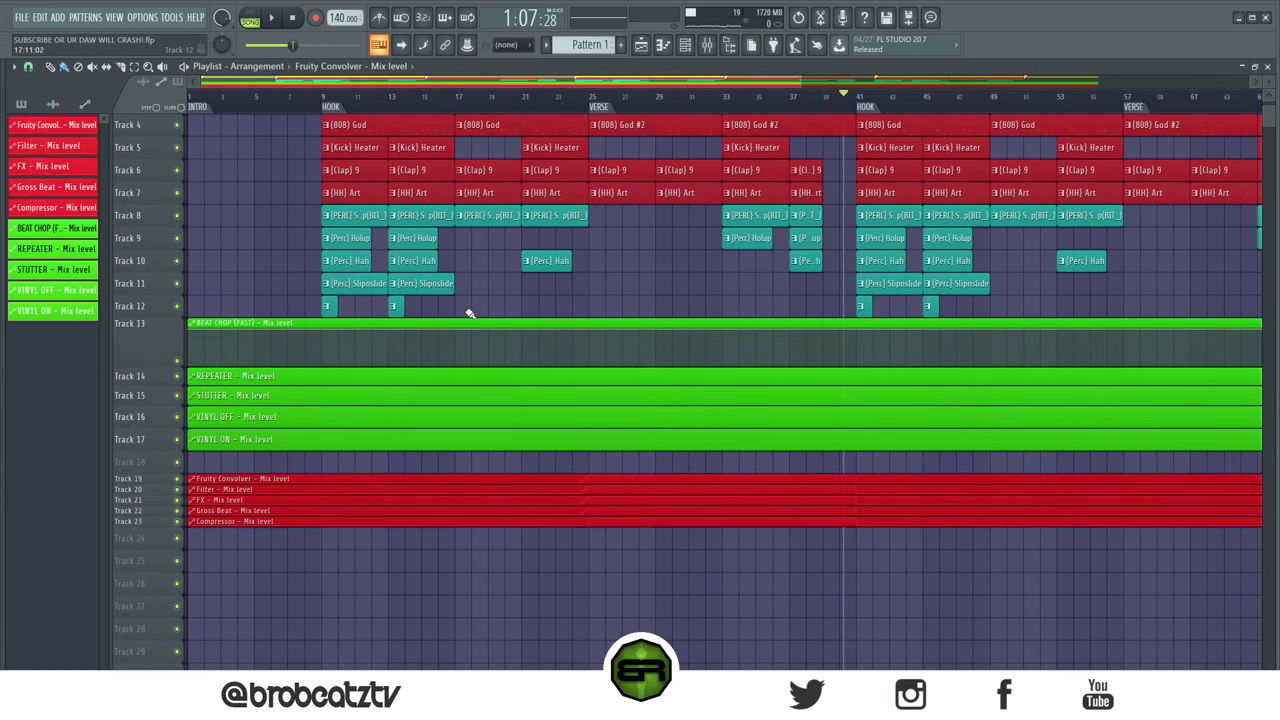
scroll(713, 88, "up", 3)
scroll(690, 121, "up", 2)
scroll(690, 121, "down", 2)
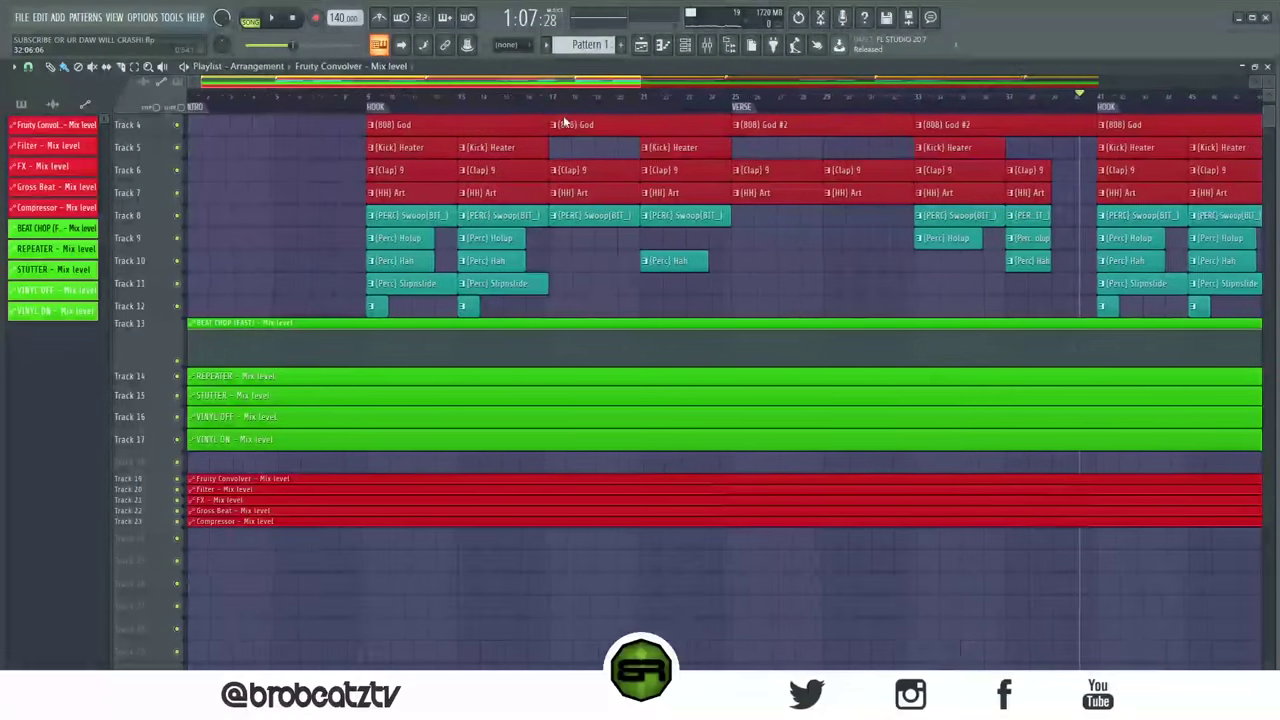
Step: Set playlist snapping to Beat
left_click(28, 66)
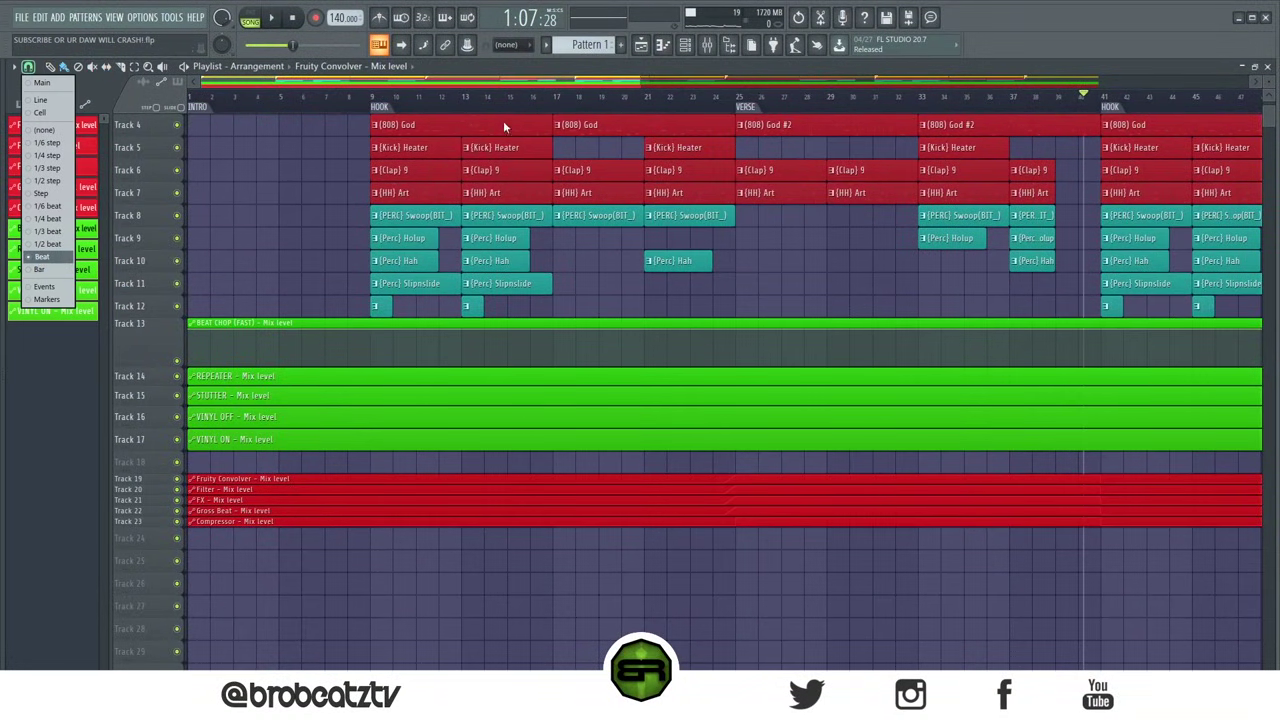
left_click(490, 96)
scroll(490, 96, "up", 2)
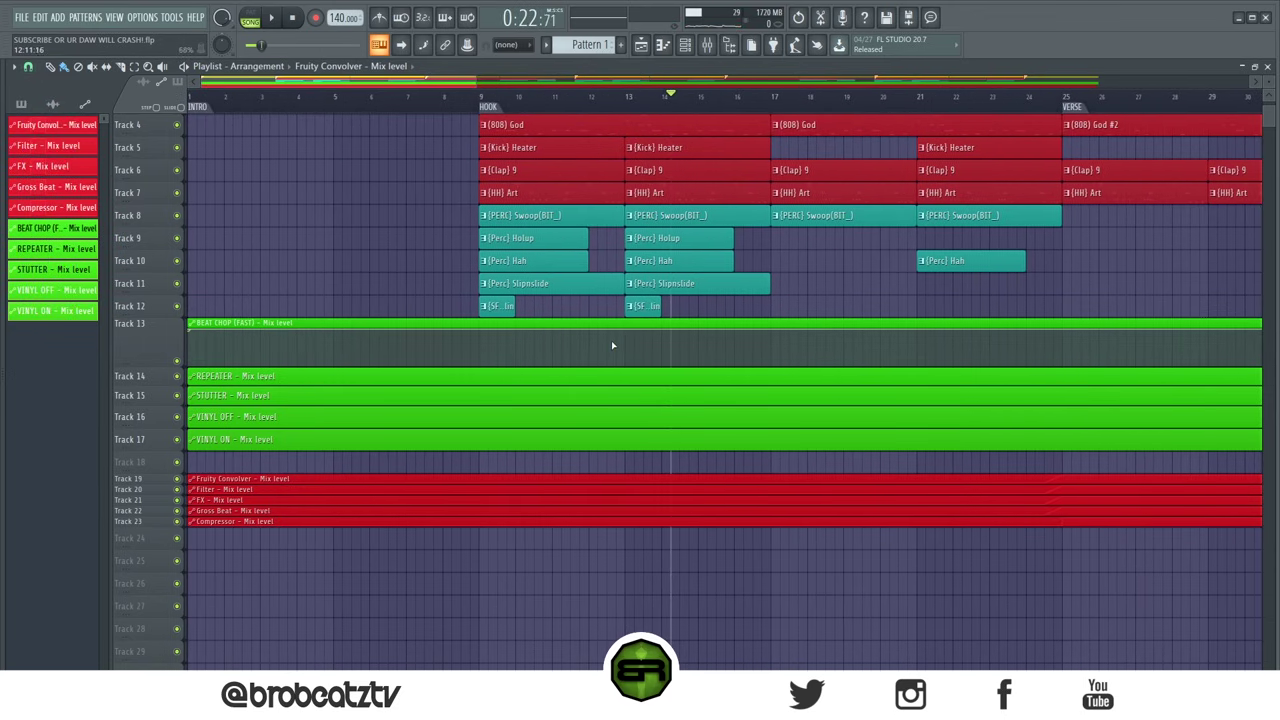
Step: Play the HOOK from bar 9, then stop back at bar 9
left_click(480, 98)
key("space")
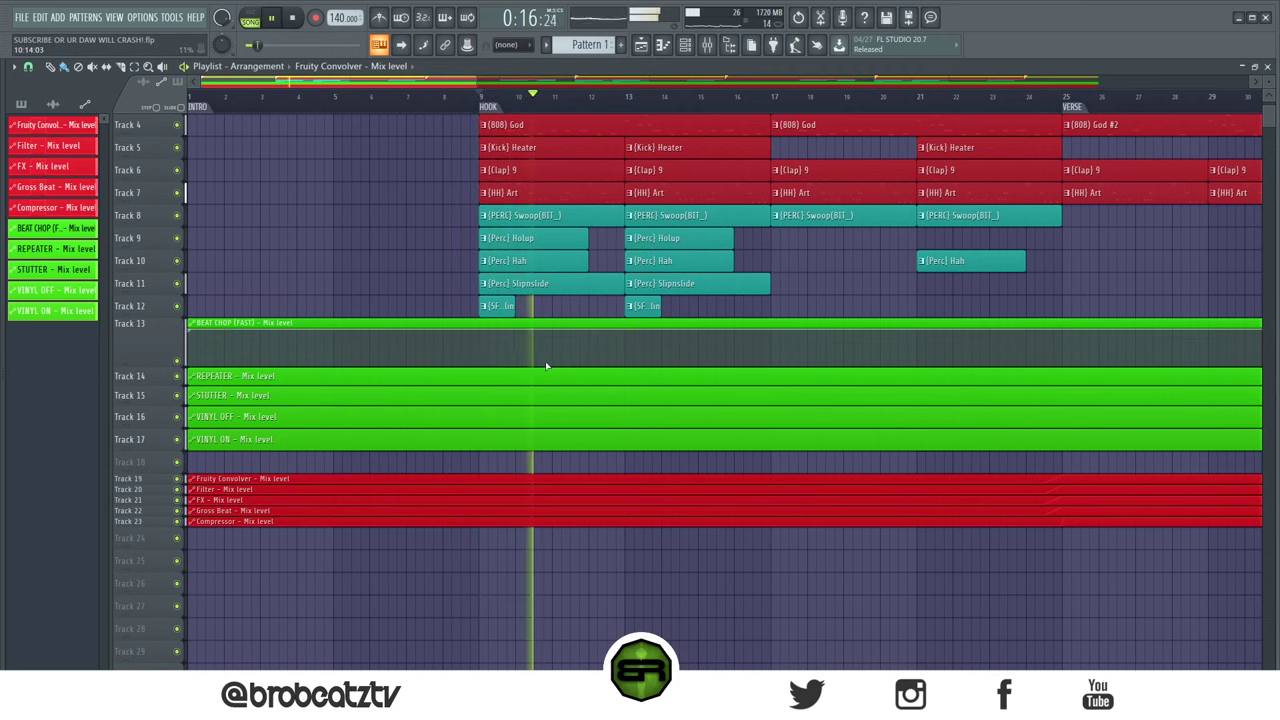
key("space")
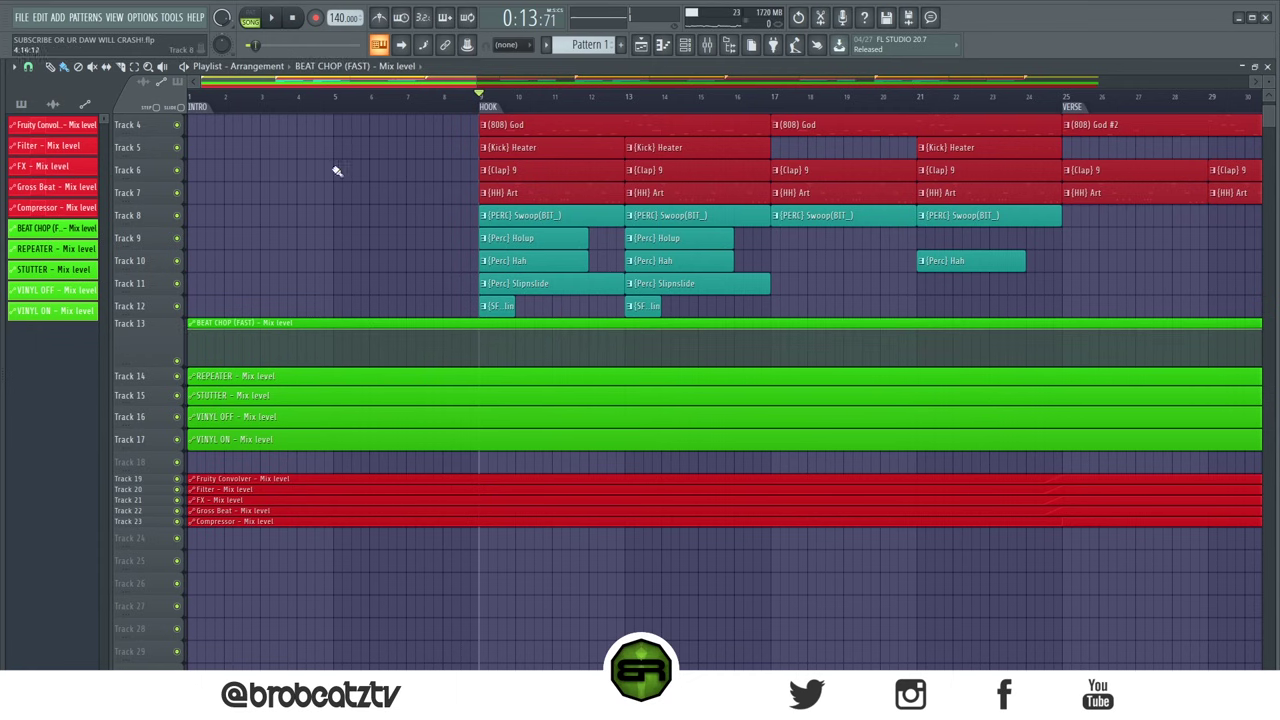
Step: Raise a short BEAT CHOP (FAST) pulse near bar 11 and check the mixer effect chain
left_click_drag(179, 356, 560, 334)
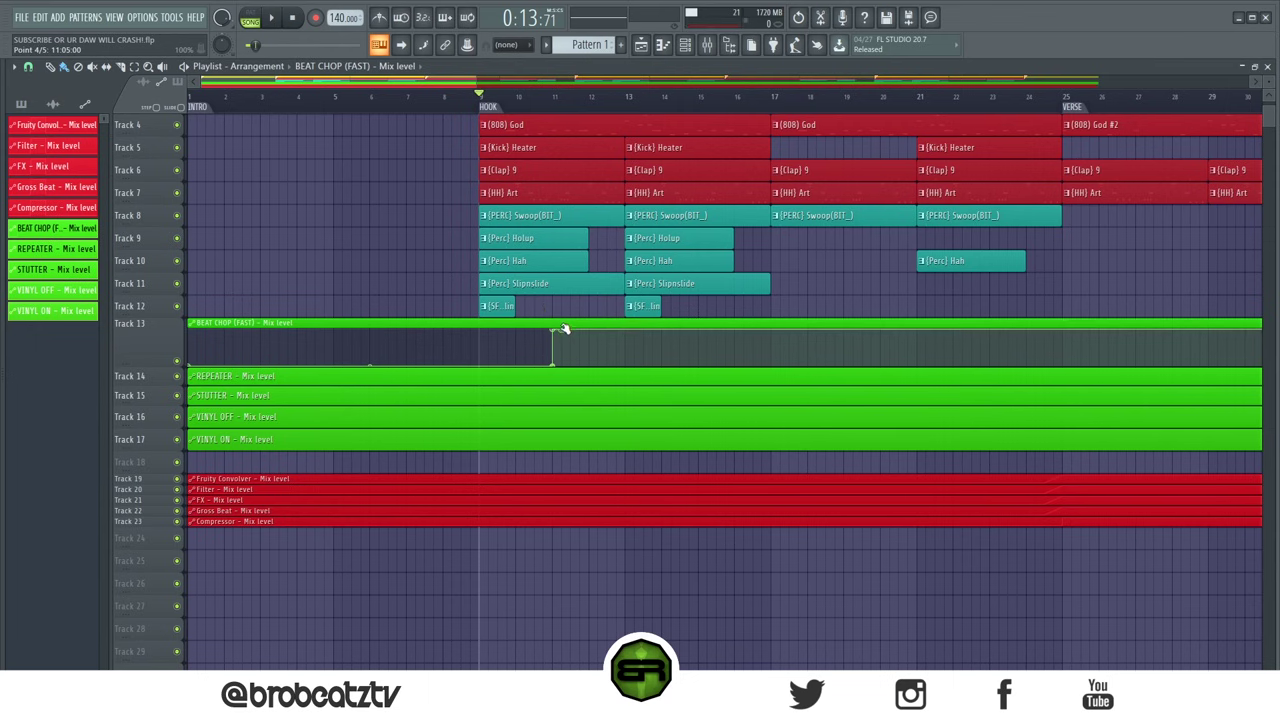
left_click(707, 44)
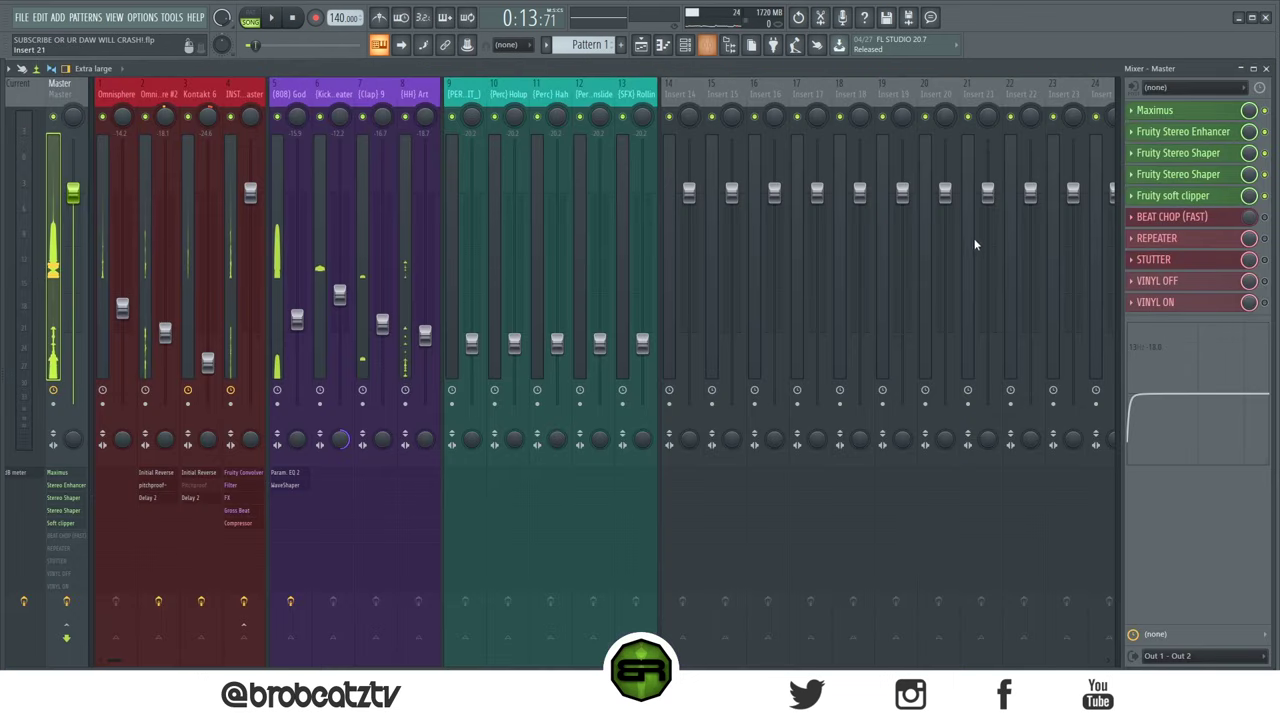
key("F9")
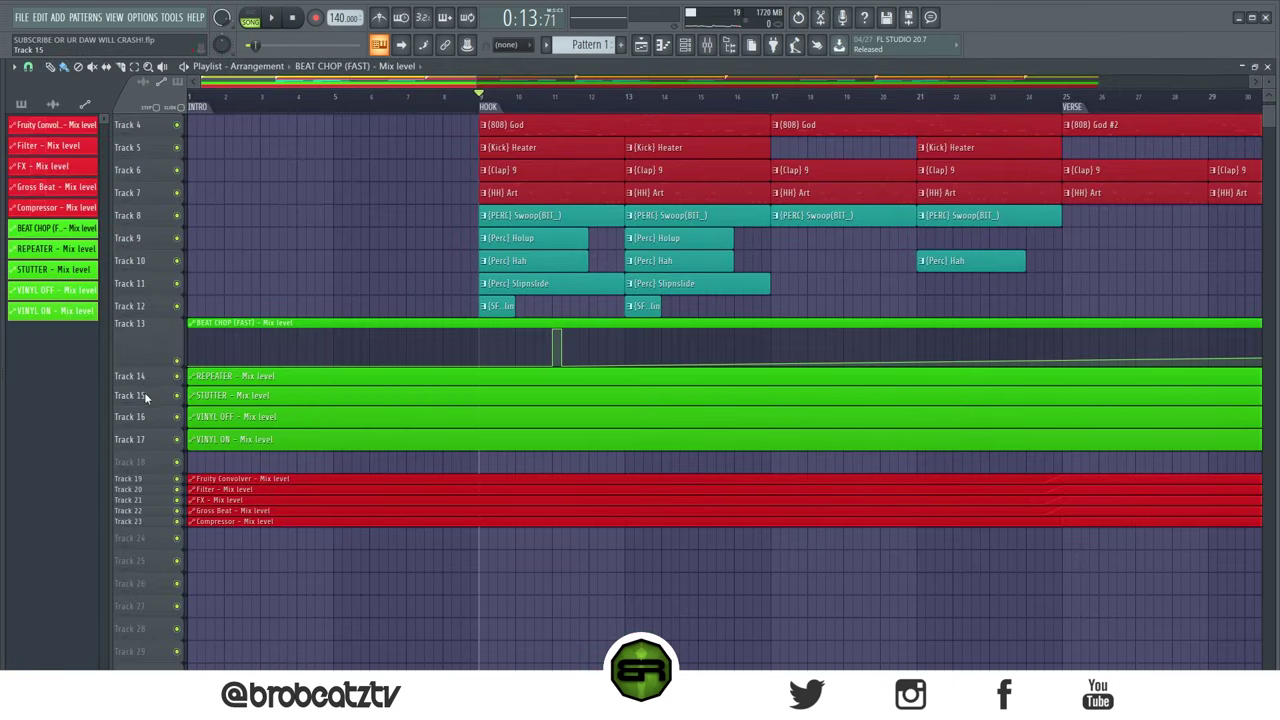
Step: Play the hook from bar 9 to hear the chop pulse
scroll(740, 396, "up", 3)
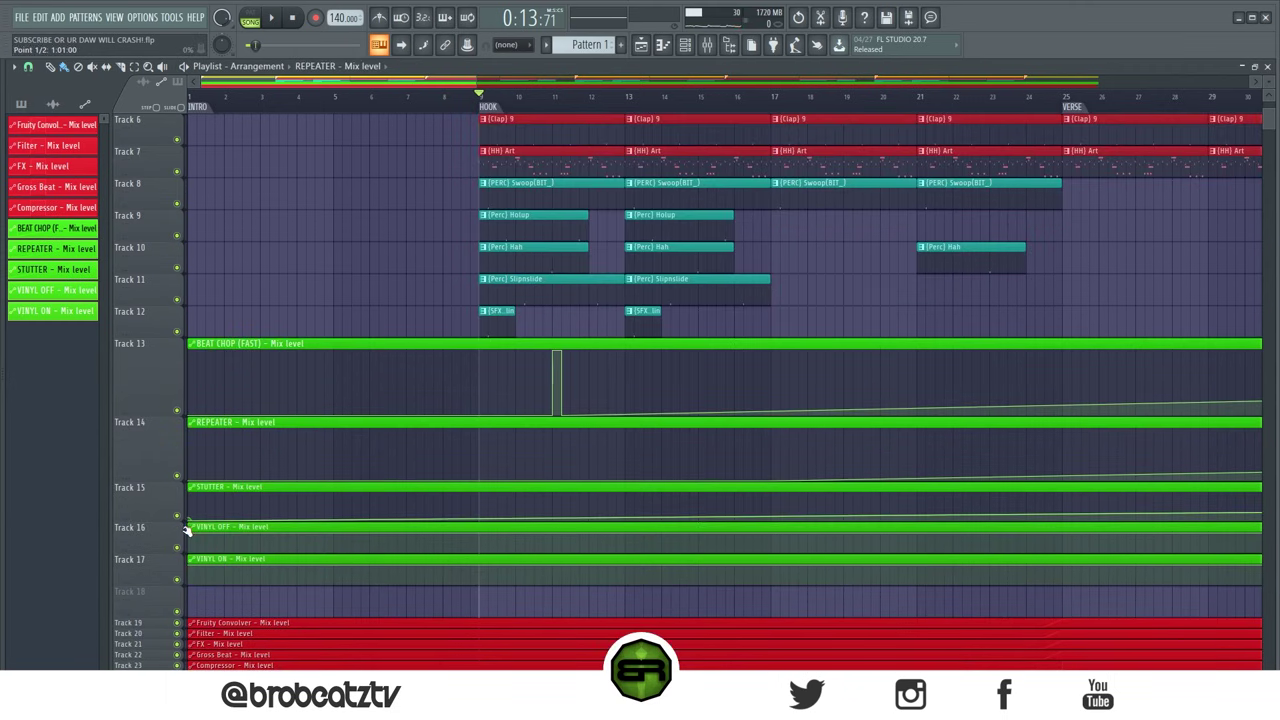
key("space")
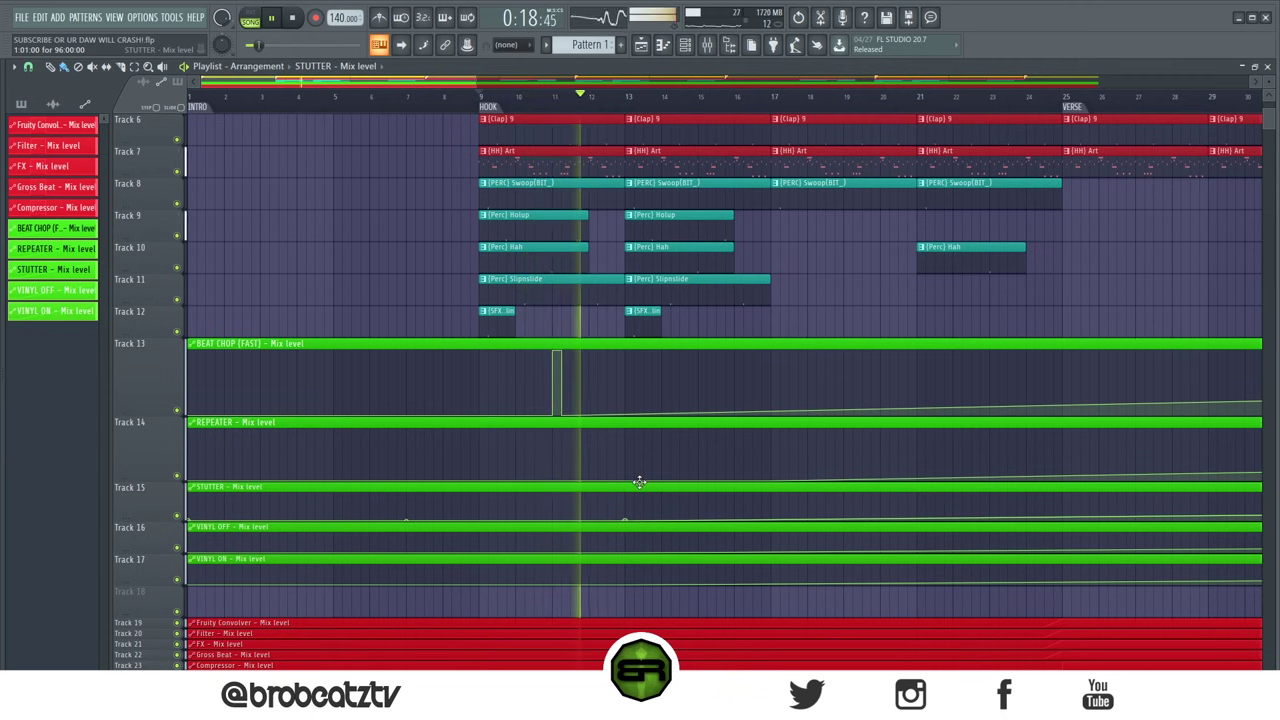
key("space")
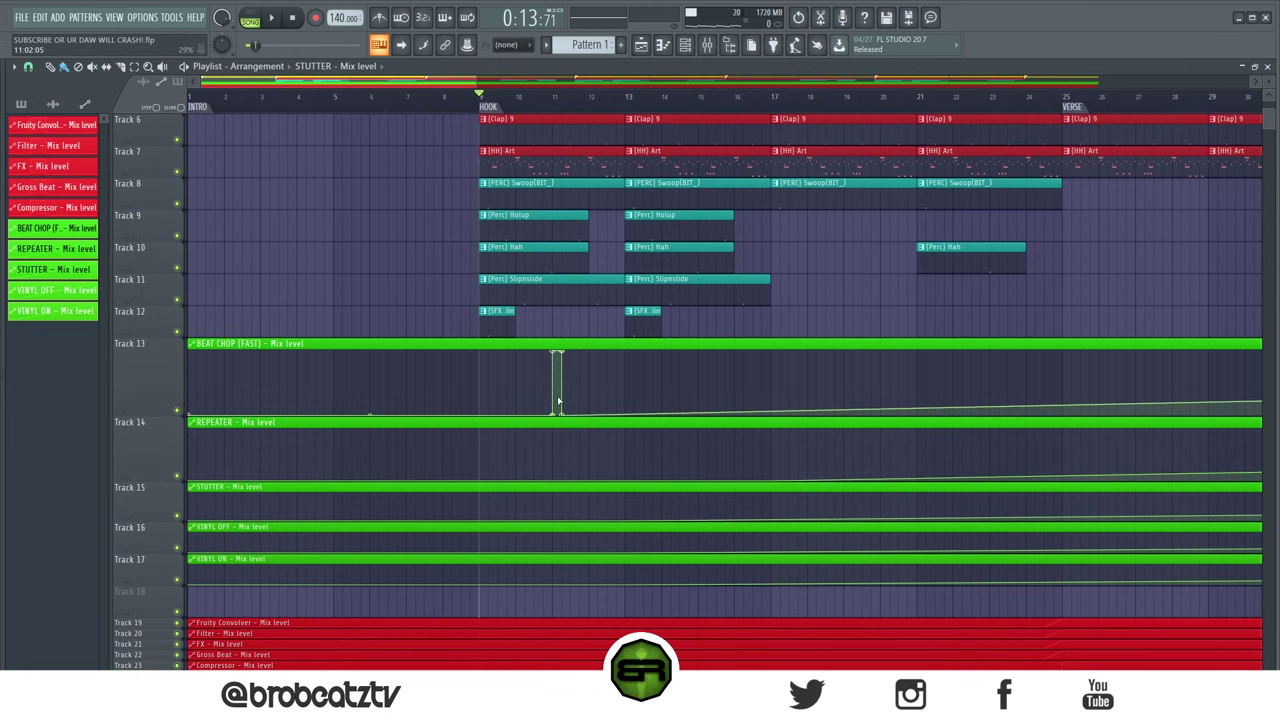
scroll(590, 410, "up", 2)
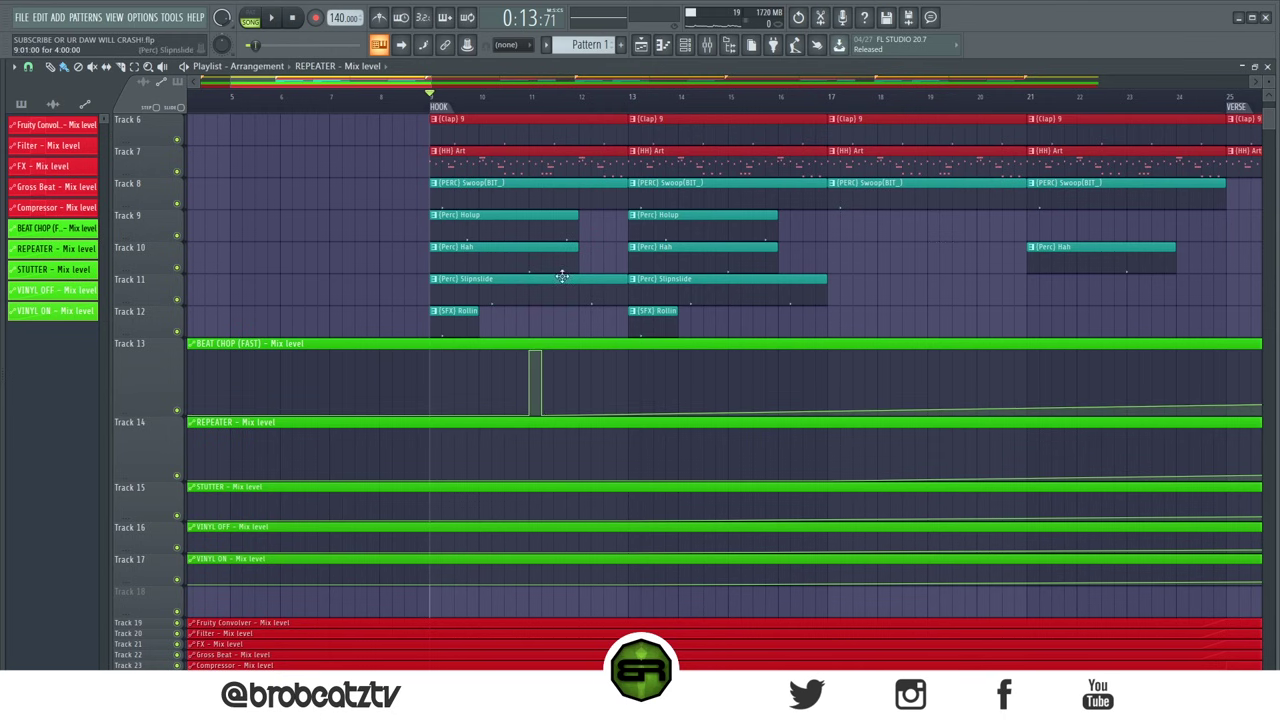
Step: Select and clear bars 13–17, then play from near bar 25 to hear the Gross Beat blips
left_click_drag(636, 116, 829, 128)
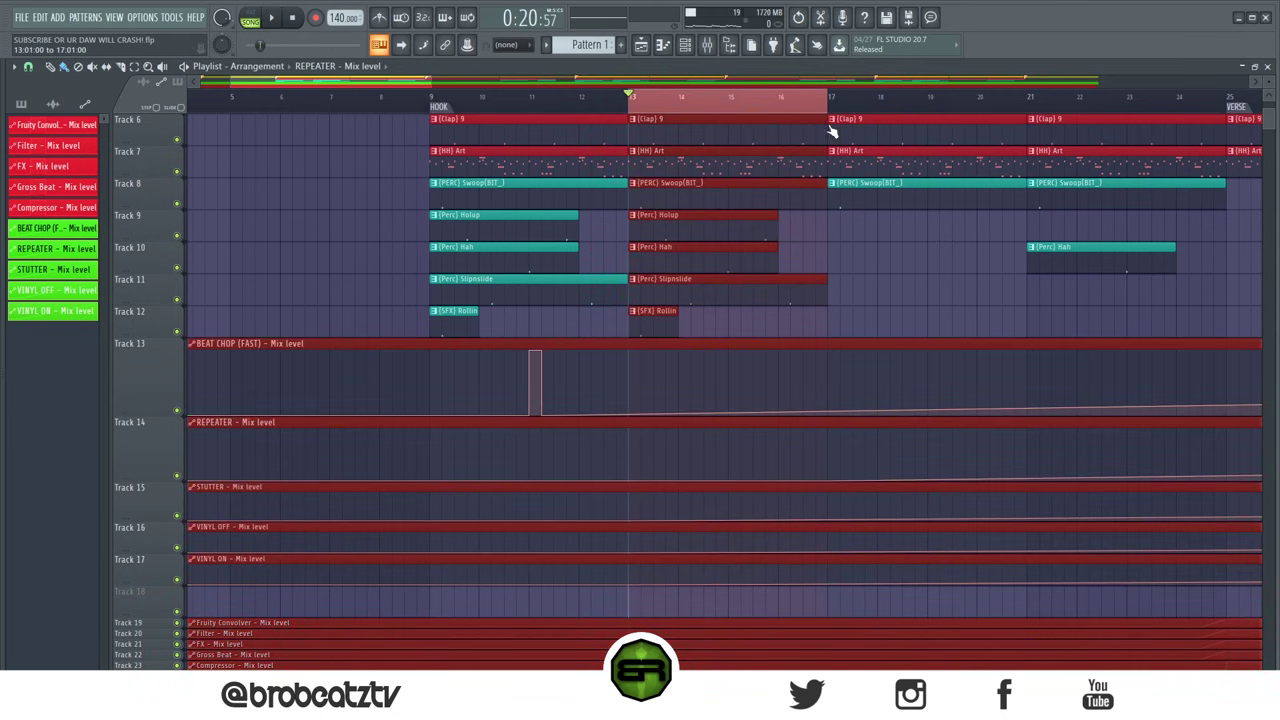
left_click(662, 281)
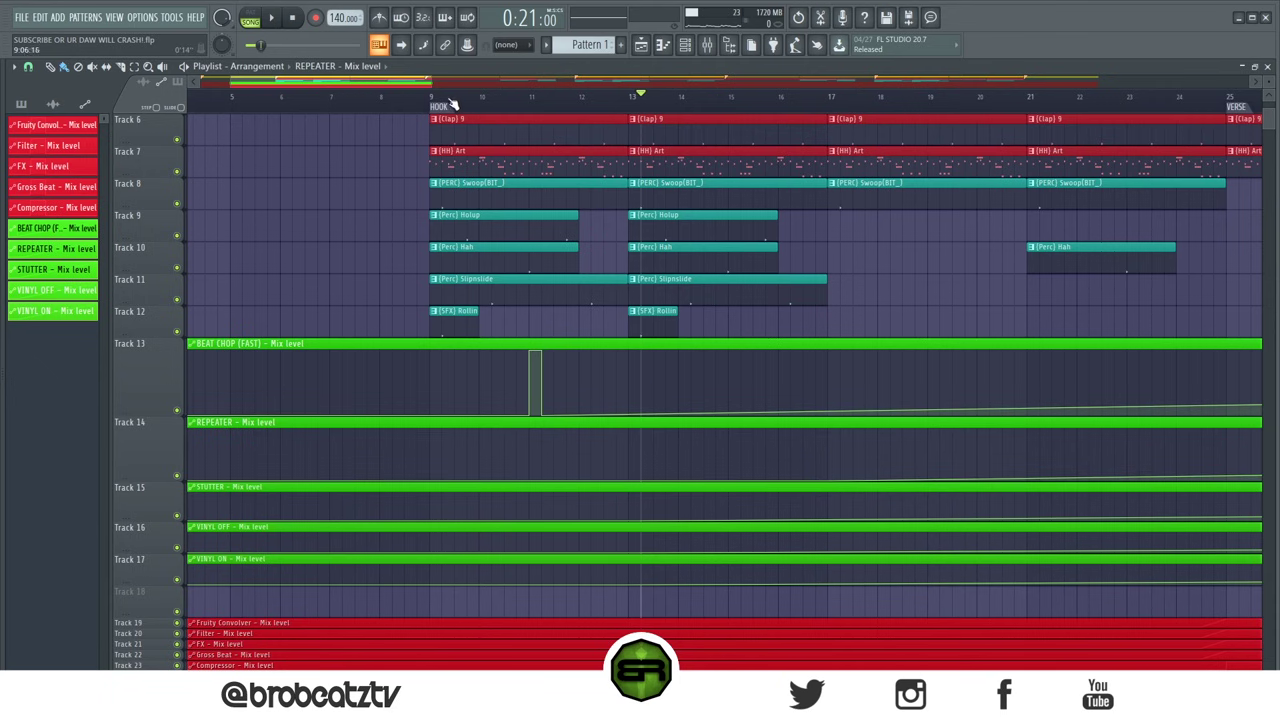
scroll(448, 104, "down", 4)
scroll(481, 100, "up", 3)
left_click(514, 97)
key("space")
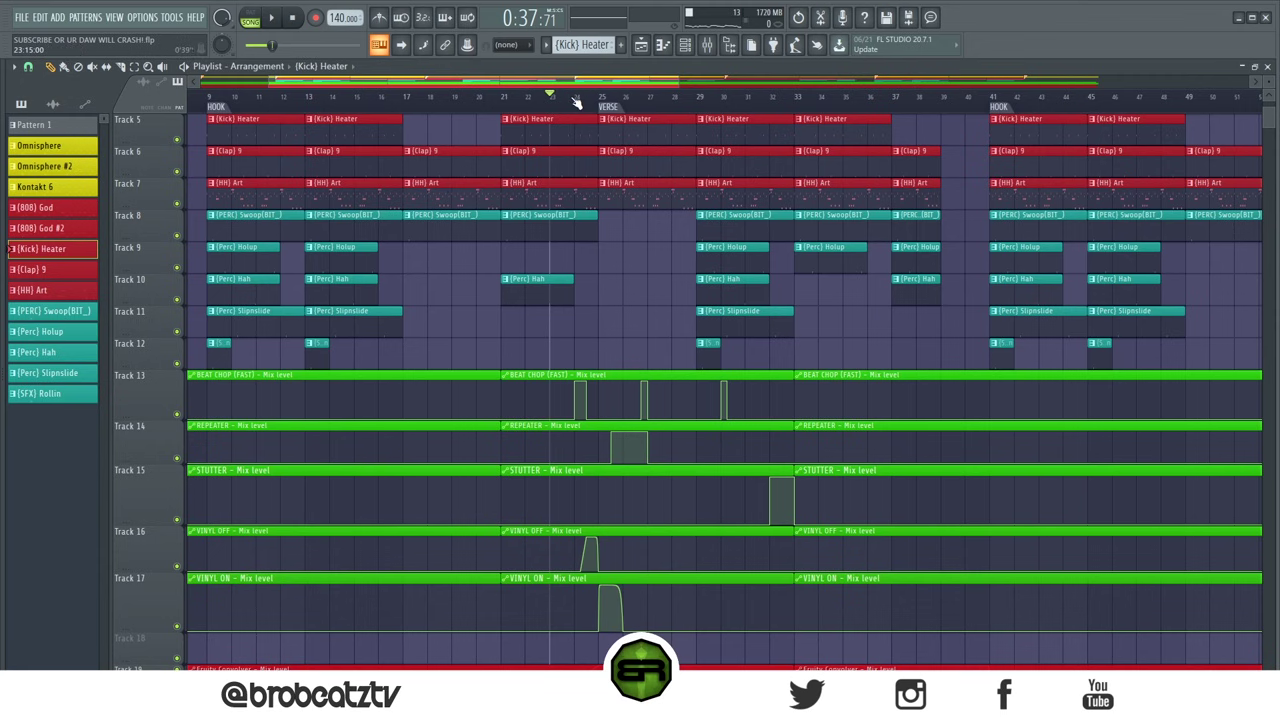
scroll(576, 103, "up", 2)
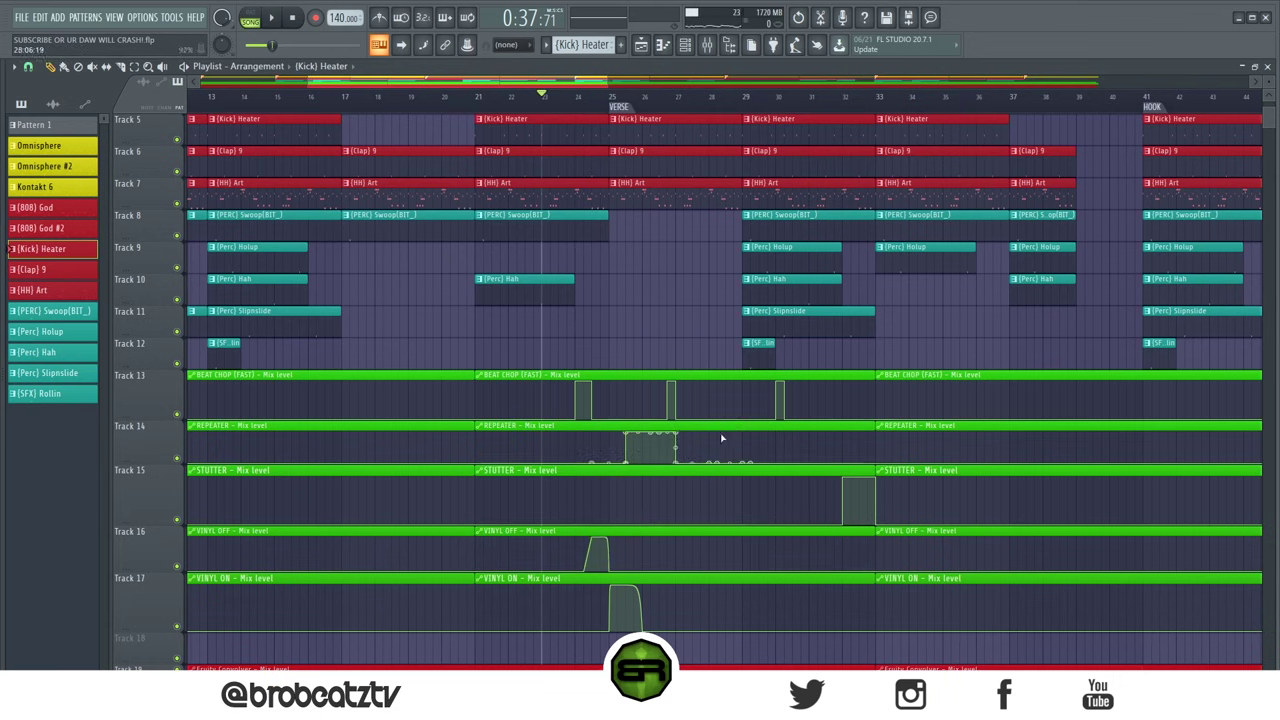
key("space")
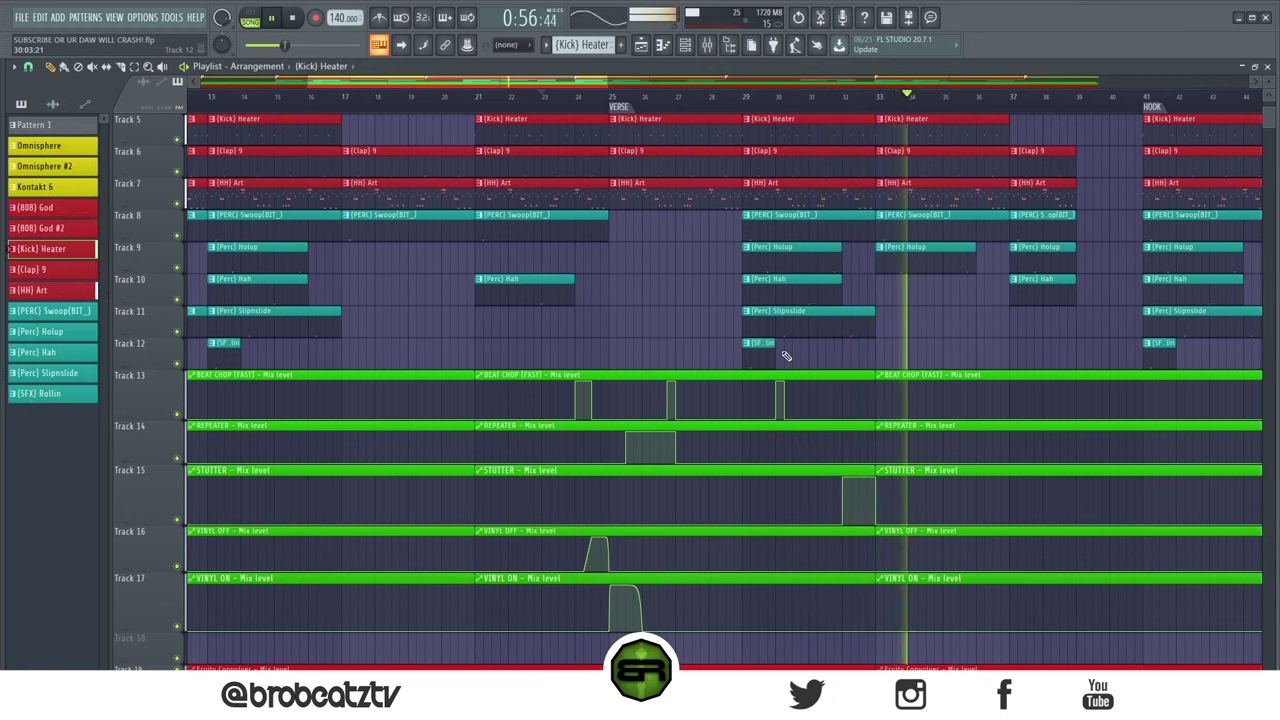
left_click(293, 18)
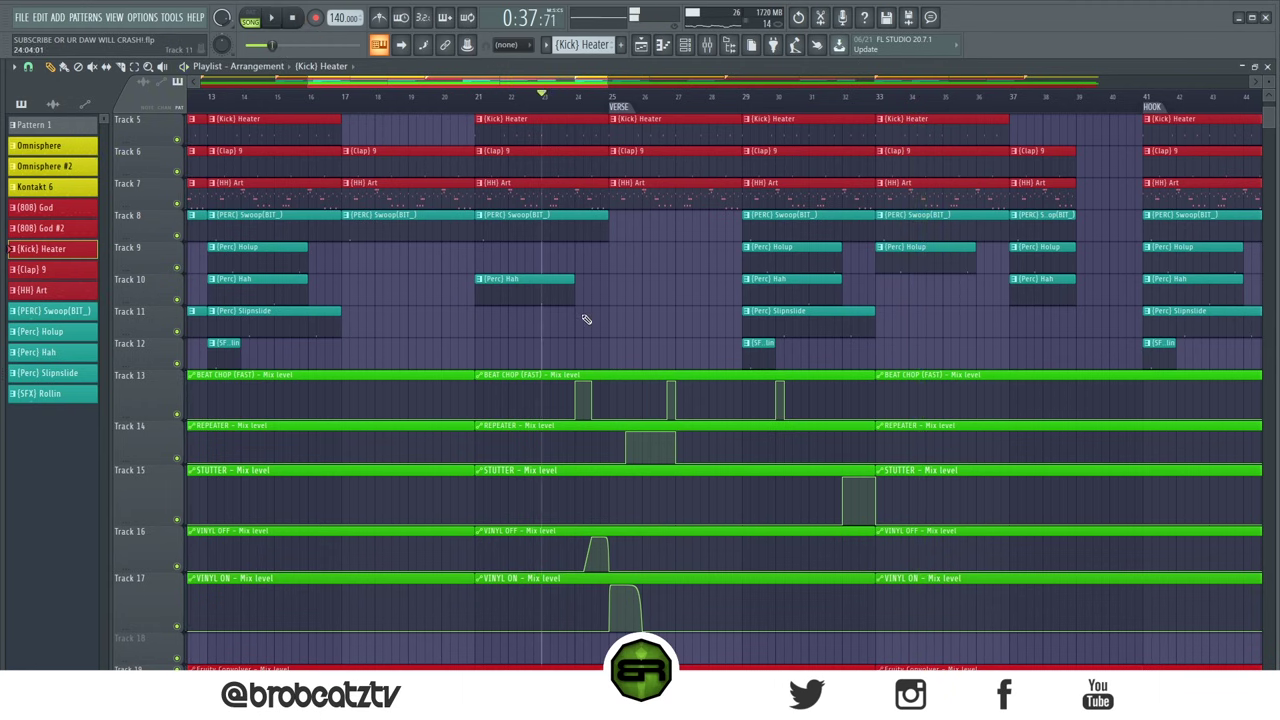